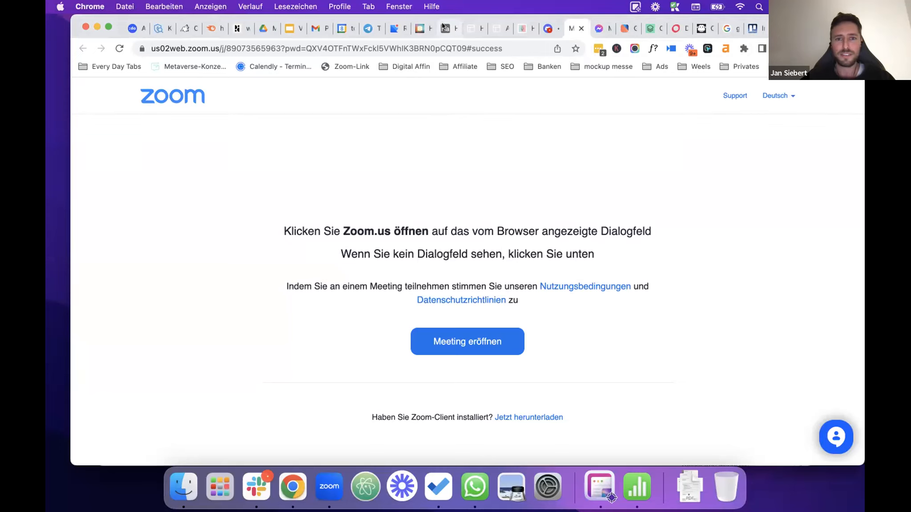
Step: Switch from the Zoom join page to the bildr.com studio tab in Chrome
left_click(418, 29)
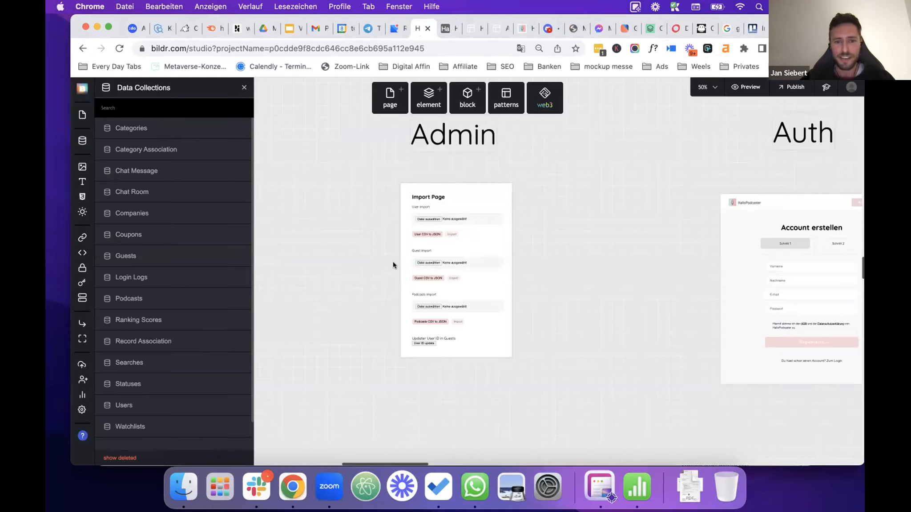
scroll(435, 259, "up", 1)
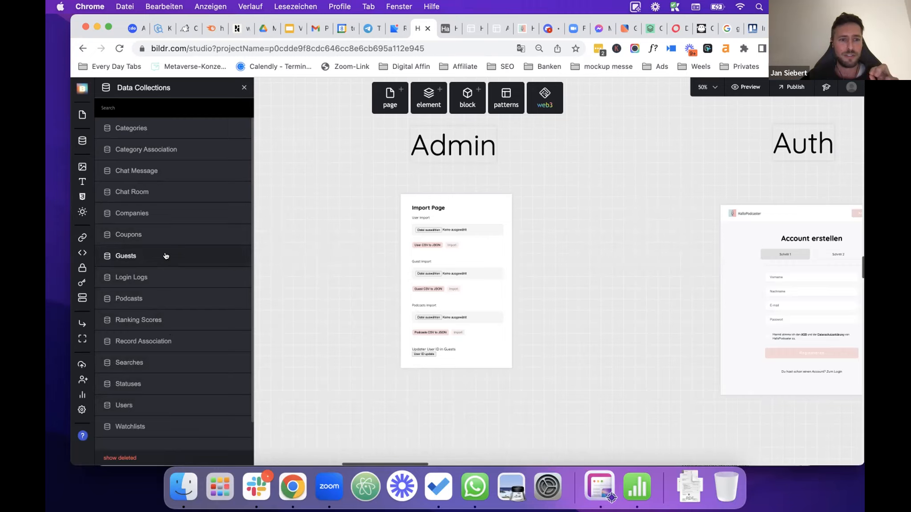
left_click(198, 254)
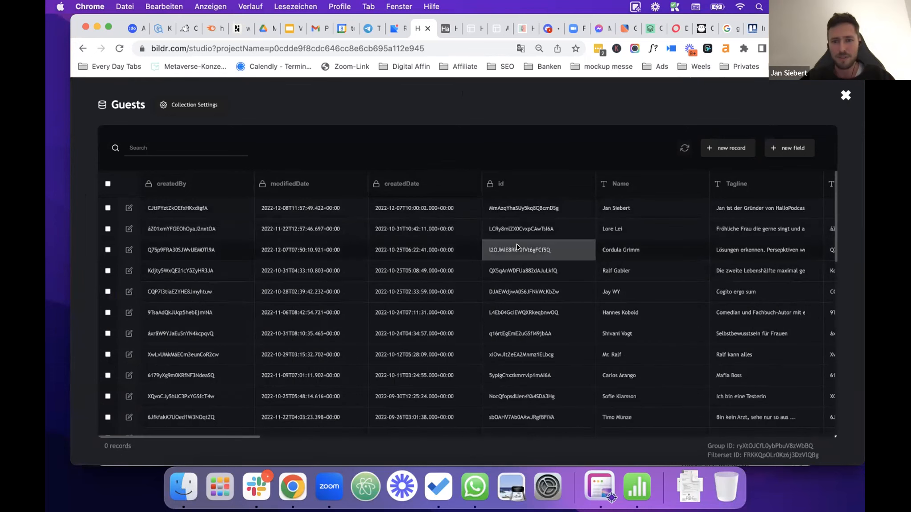
scroll(537, 234, "right", 2)
scroll(579, 207, "right", 10)
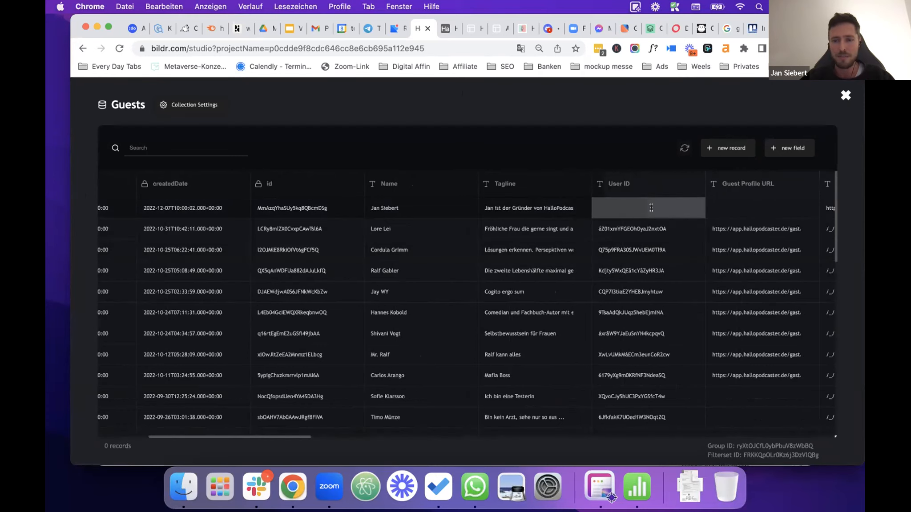
left_click(638, 209)
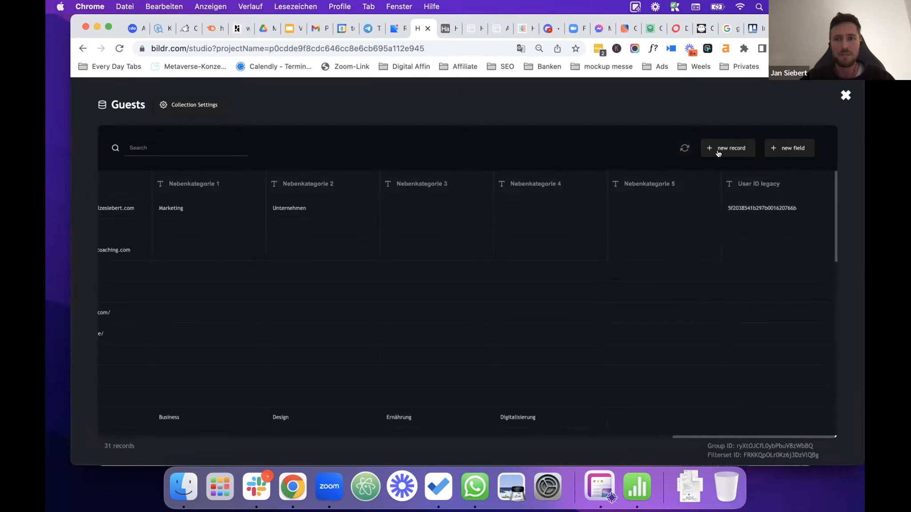
left_click(843, 97)
Step: Search the Users data collection for the user's e-mail and scroll through its columns
left_click(731, 134)
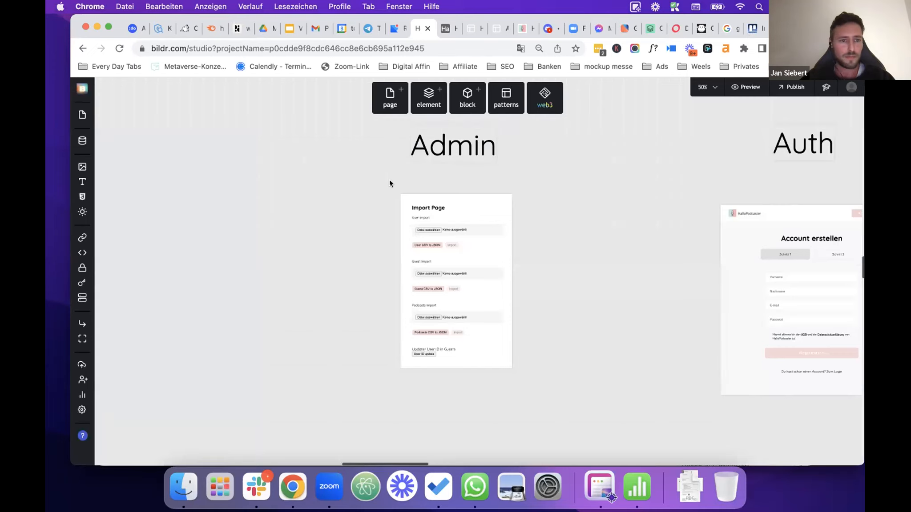
left_click(82, 140)
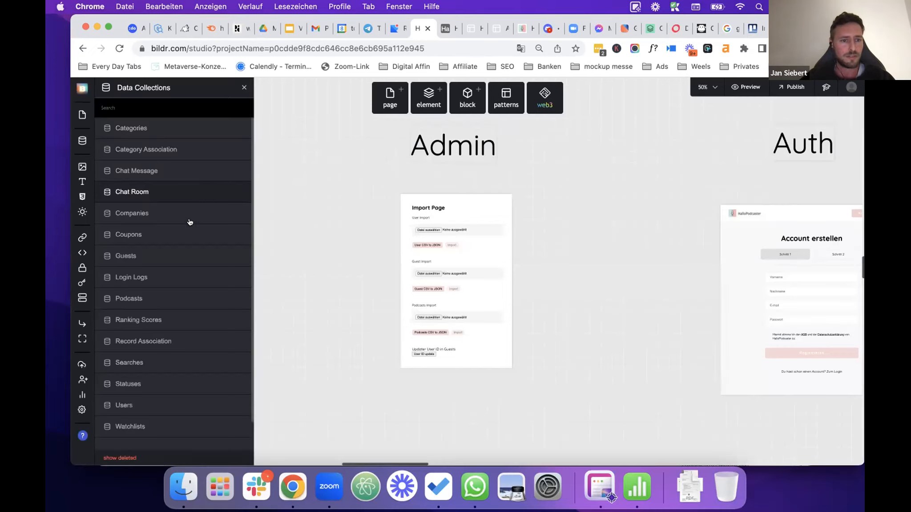
left_click(153, 406)
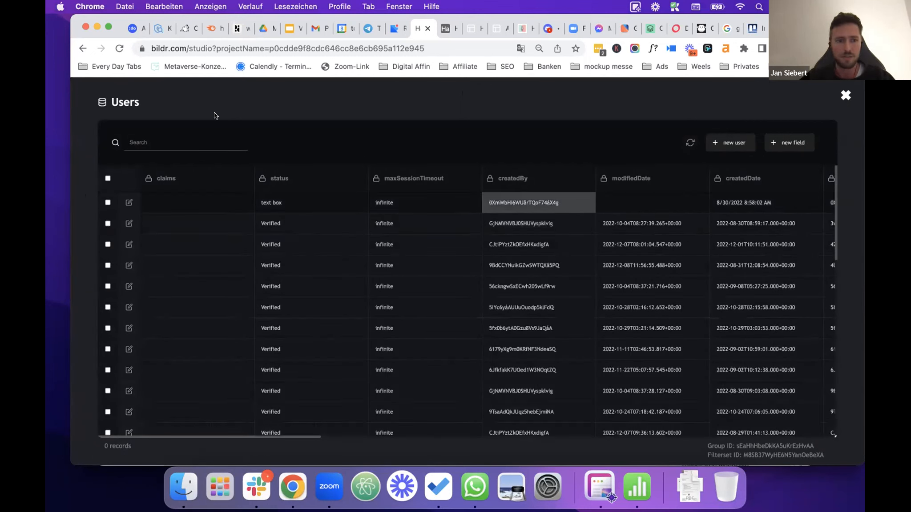
left_click(201, 140)
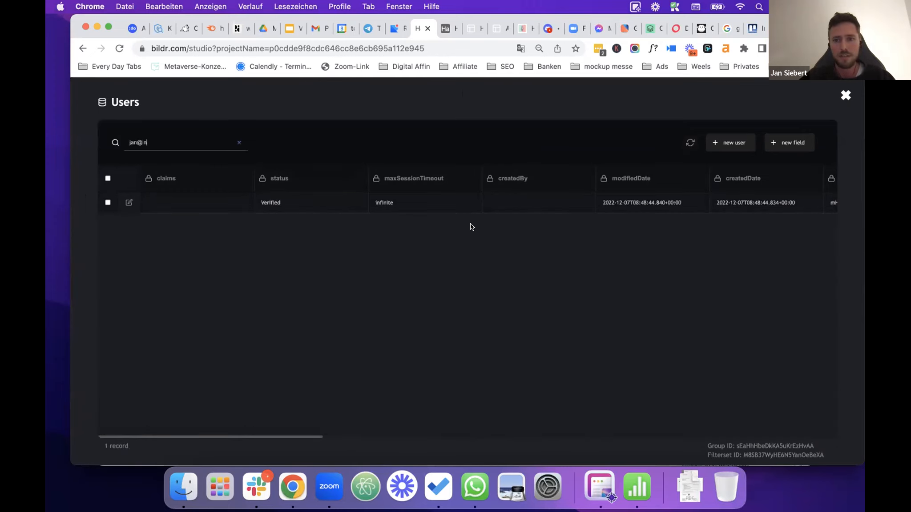
scroll(629, 206, "right", 10)
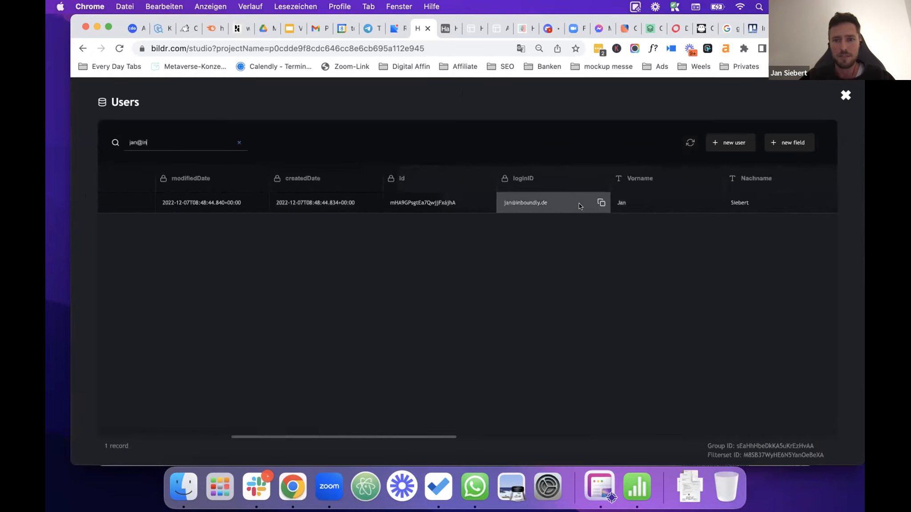
scroll(641, 200, "right", 5)
scroll(642, 200, "right", 5)
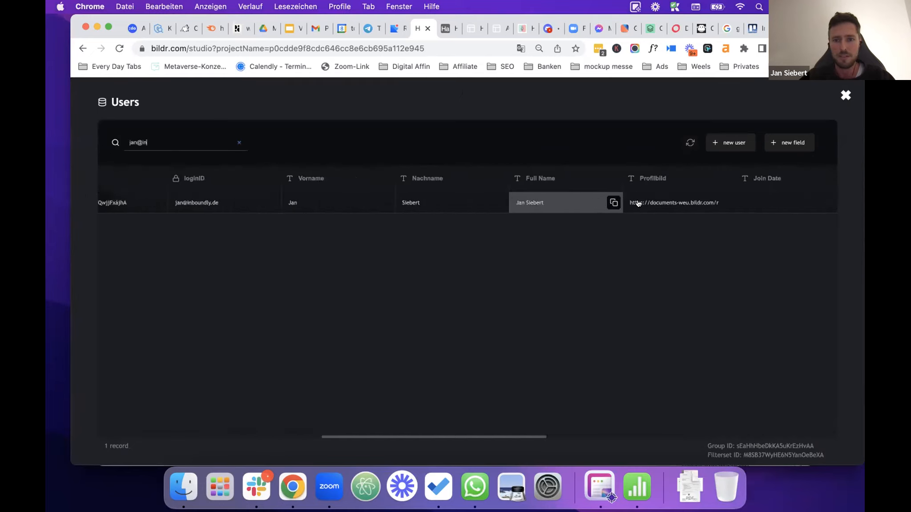
scroll(639, 200, "left", 2)
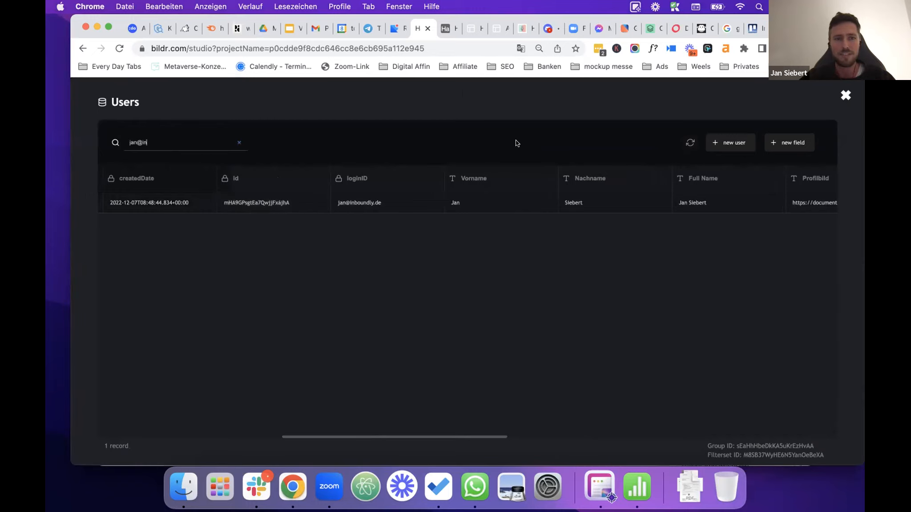
Step: Close Users, select the User ID update button on the Import Page, and show its flows
left_click(845, 96)
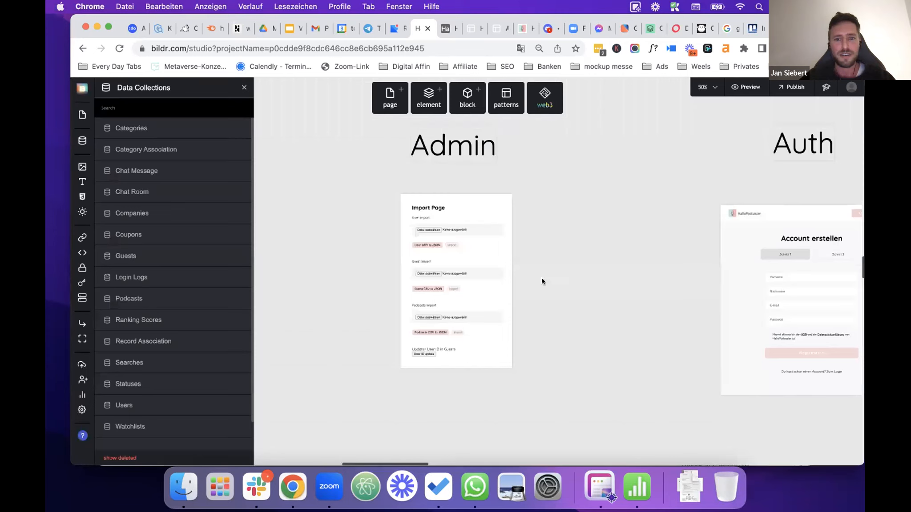
left_click(426, 352)
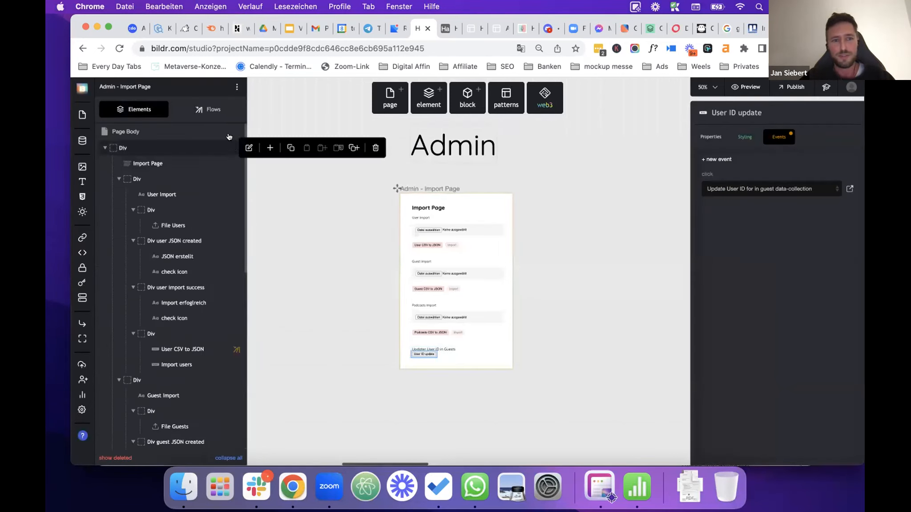
left_click(213, 109)
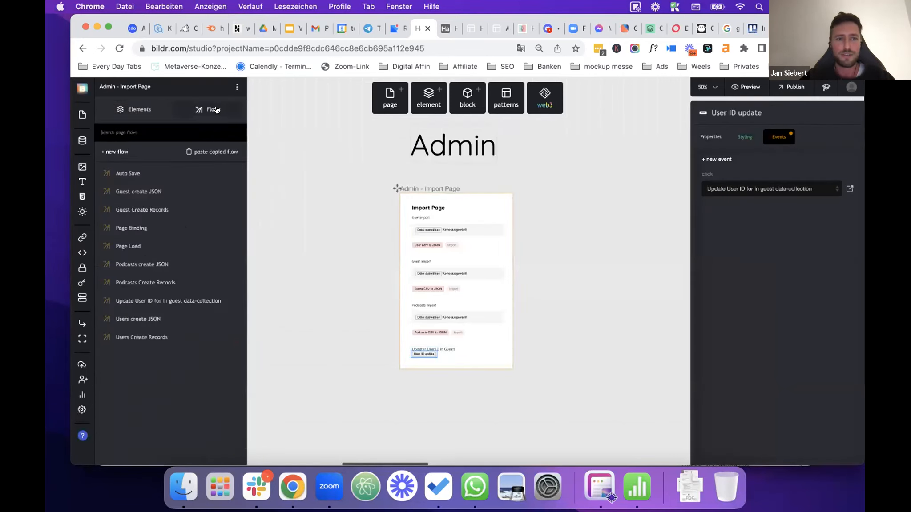
Step: Open the 'Update User ID for in guest data-collection' flow to view its Guests update-record action
left_click(182, 302)
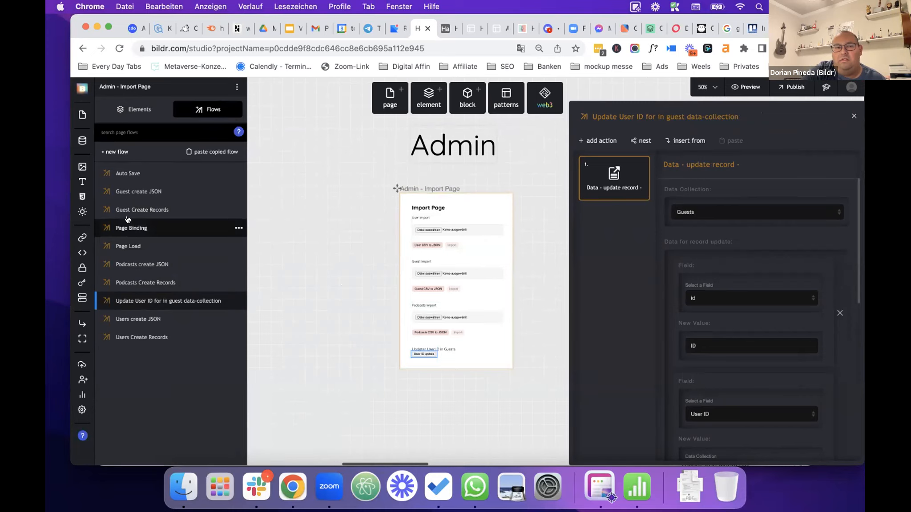
Step: Search Users for the user's e-mail, scroll right to User ID legacy, then close the records
left_click(82, 140)
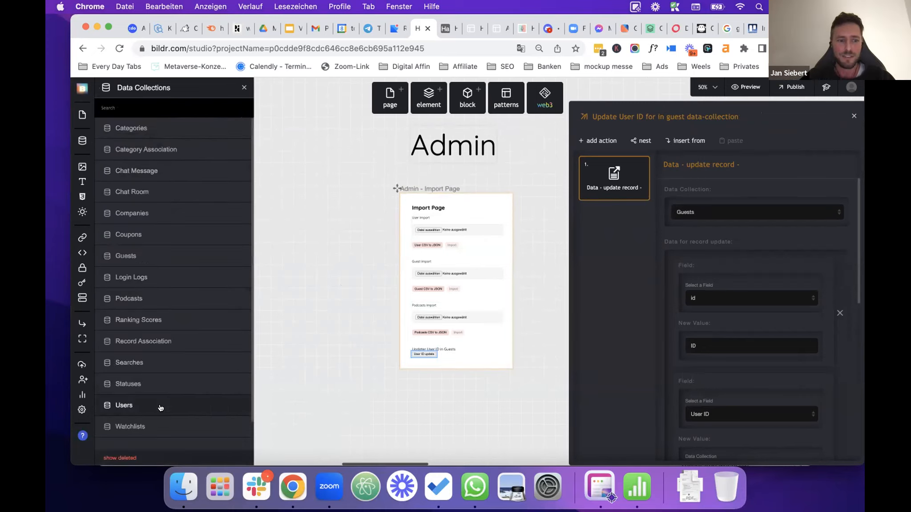
left_click(218, 405)
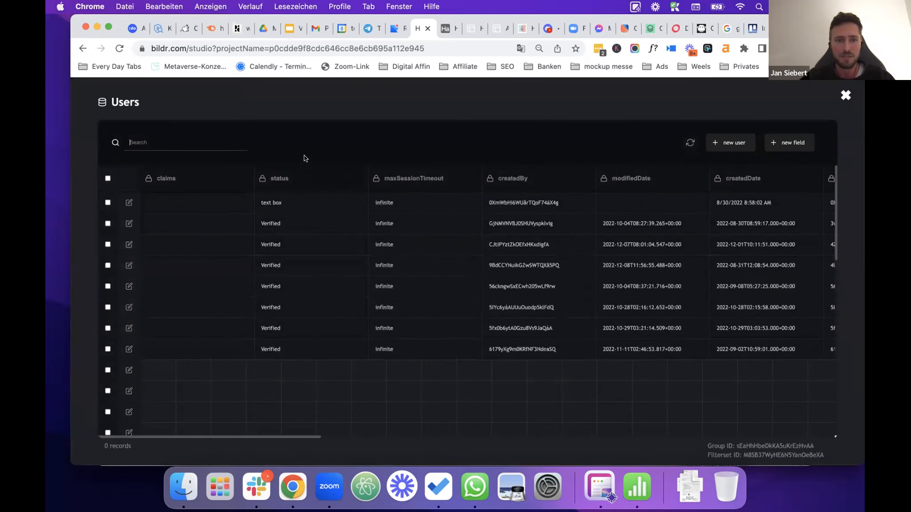
left_click(206, 141)
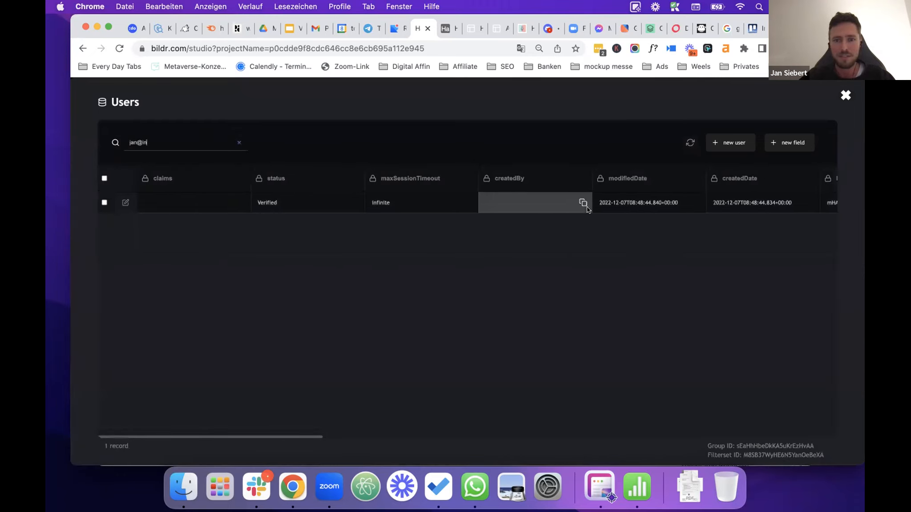
scroll(587, 209, "right", 20)
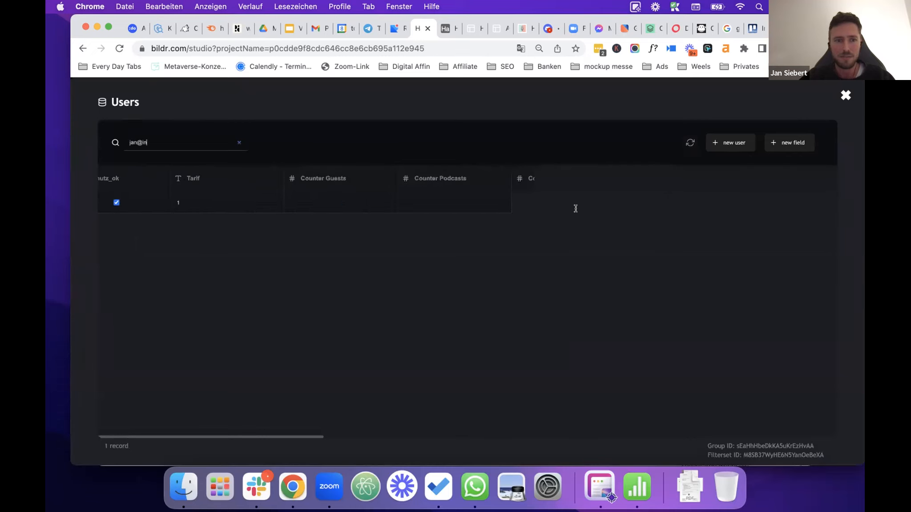
scroll(576, 209, "right", 5)
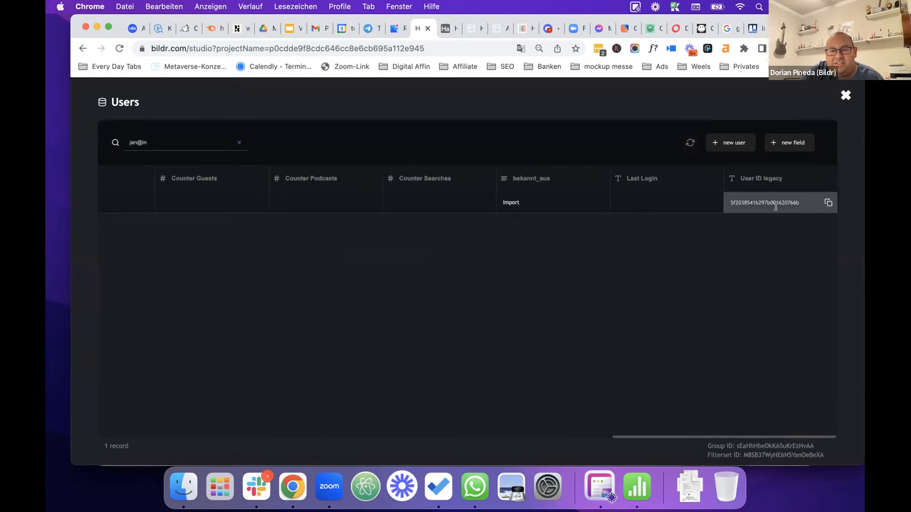
left_click(845, 96)
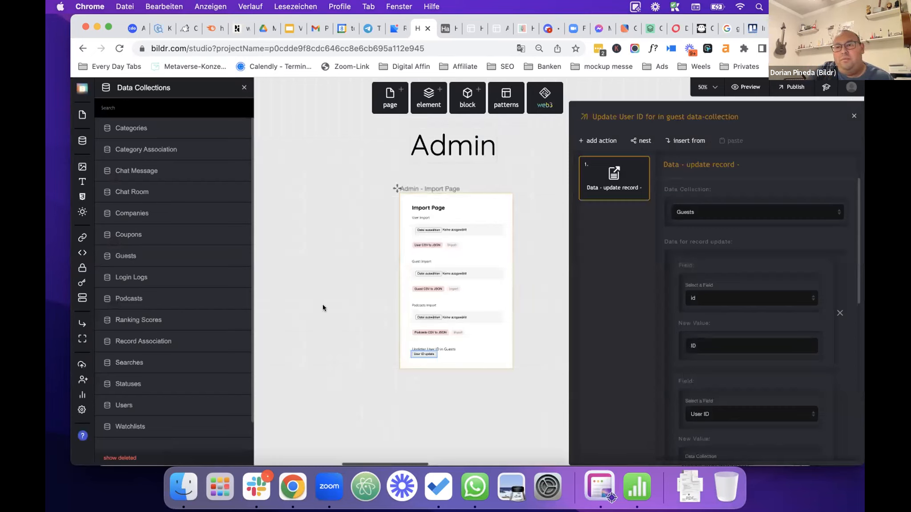
scroll(322, 305, "down", 2)
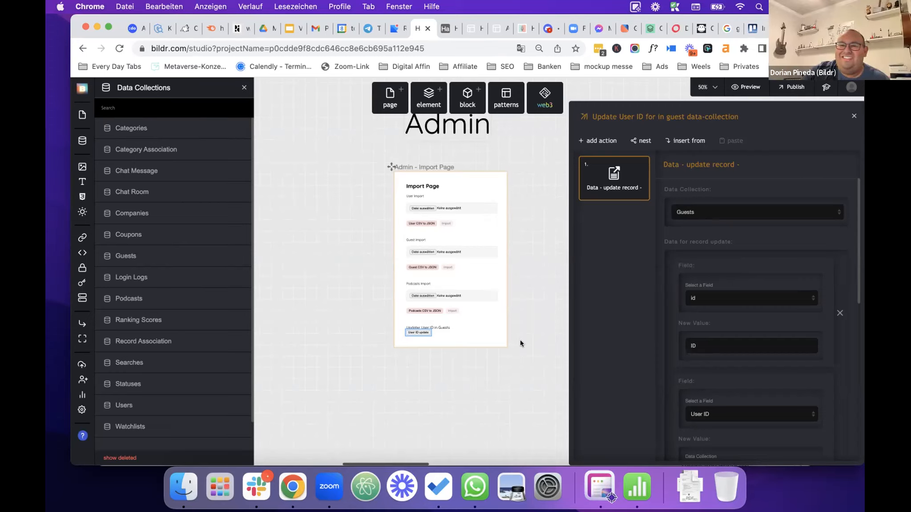
scroll(520, 341, "right", 2)
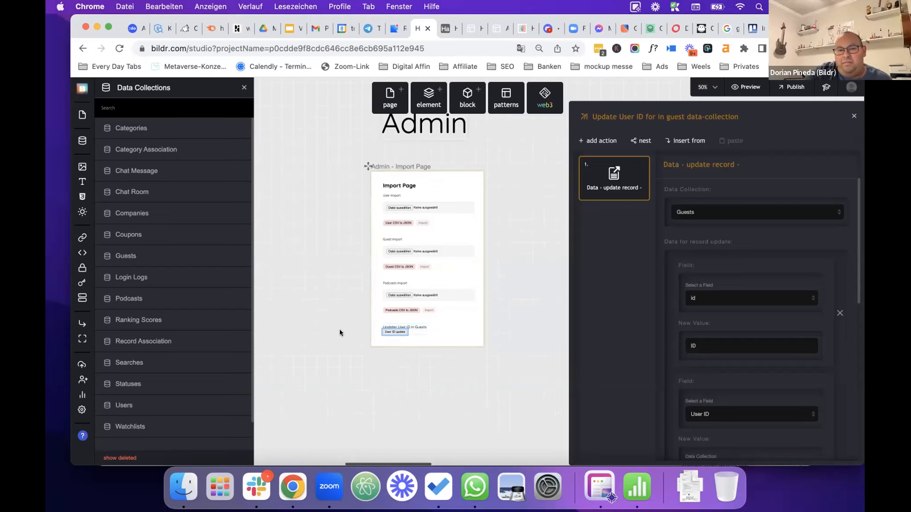
scroll(340, 332, "down", 2)
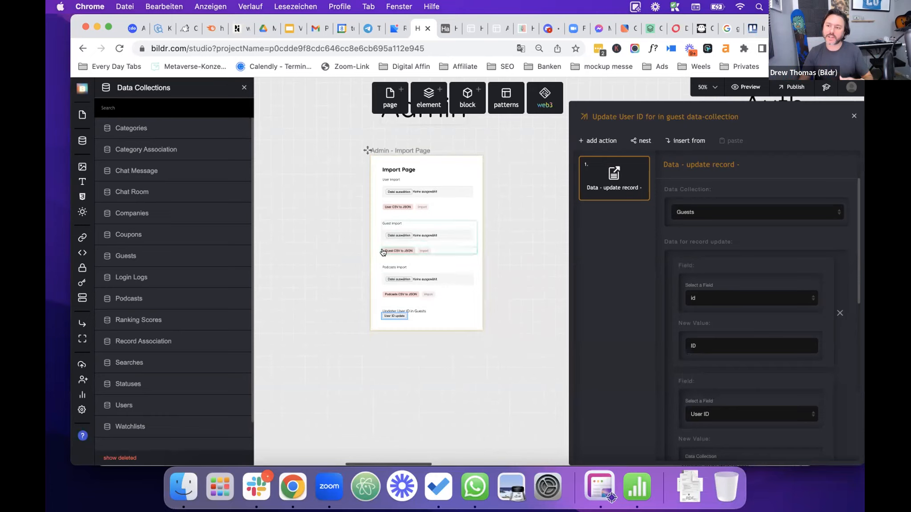
left_click_drag(401, 250, 430, 252)
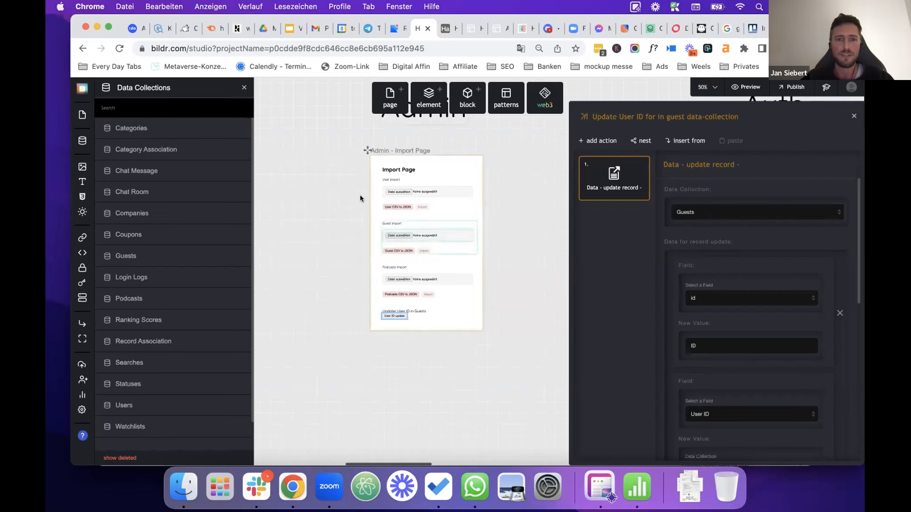
Step: Switch to the Airtable tab showing the Import Guest DB Bildr table
left_click(444, 31)
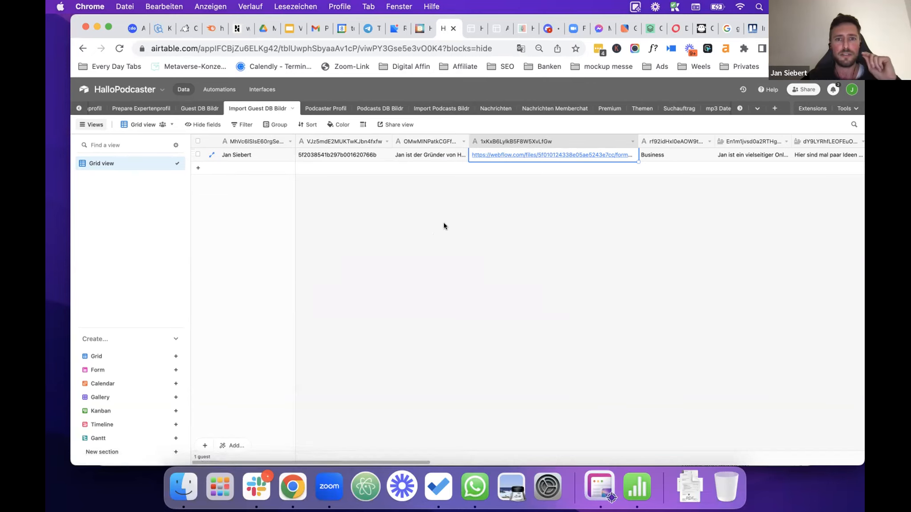
Step: Switch from Airtable back to the Bildr studio tab
left_click(419, 29)
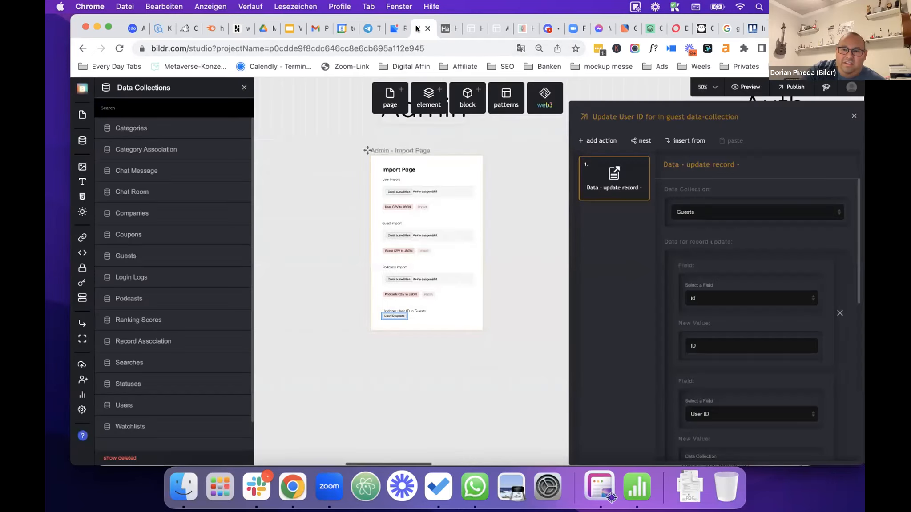
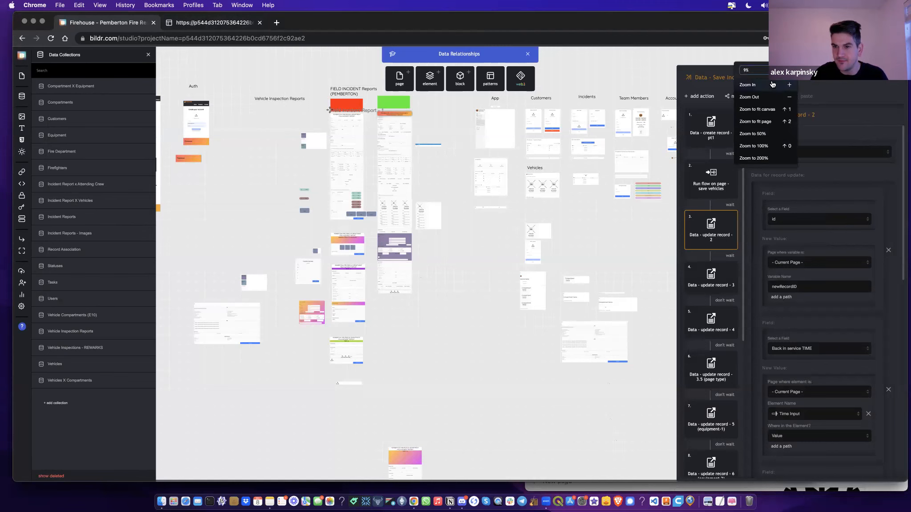
Step: Switch to the running Pemberton Fire Department app, go to its Dashboard, then open Incident Reports
left_click(223, 23)
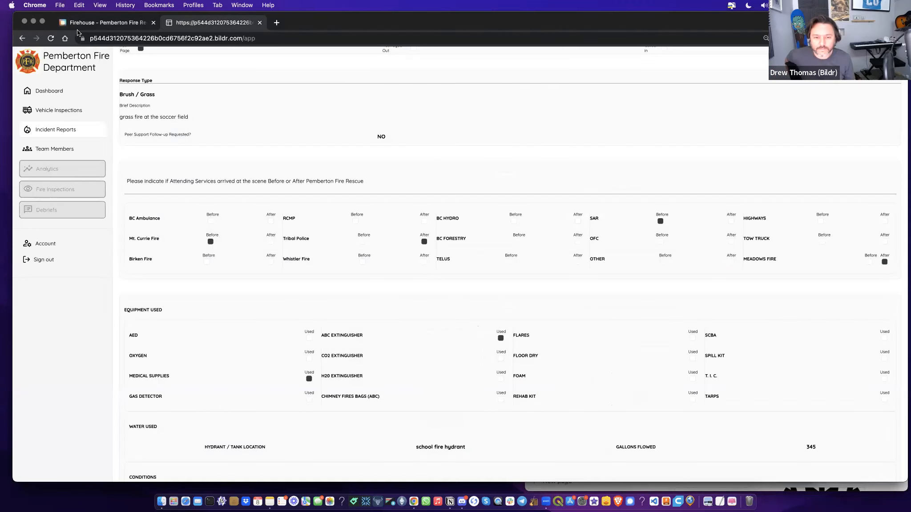
scroll(459, 184, "up", 10)
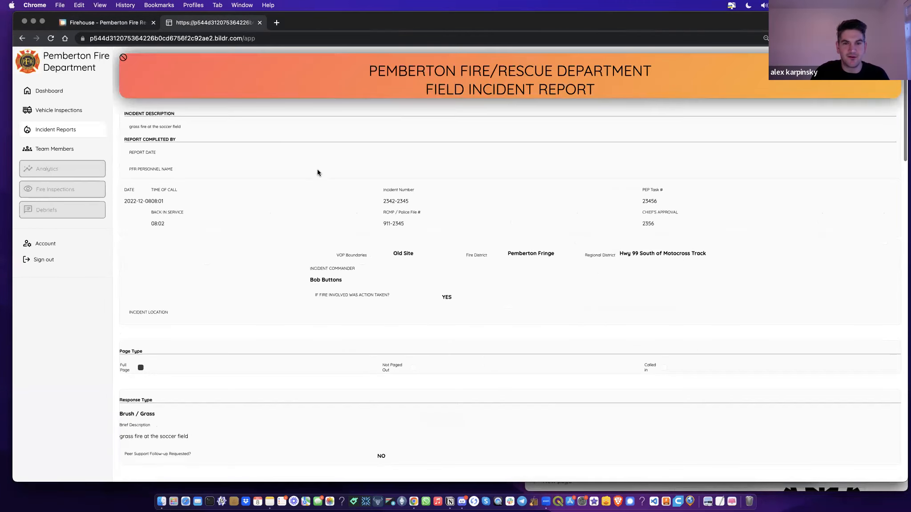
left_click(56, 94)
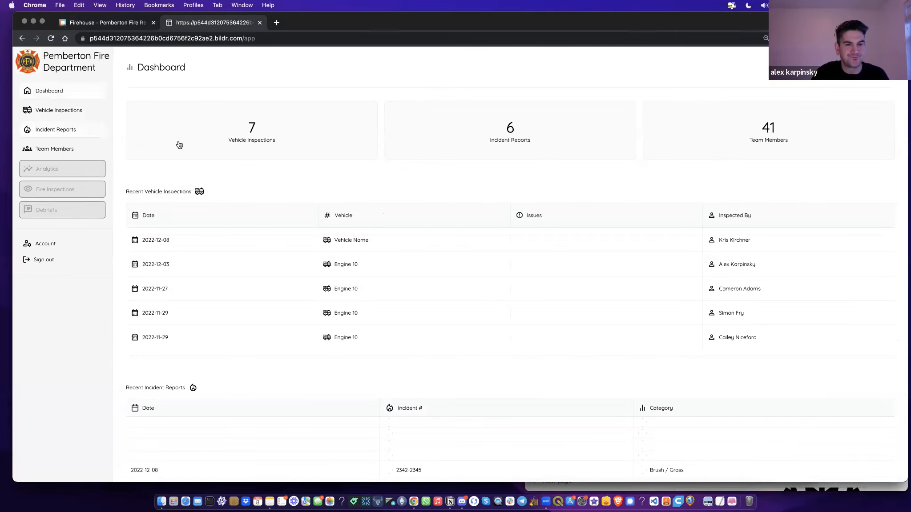
left_click(46, 130)
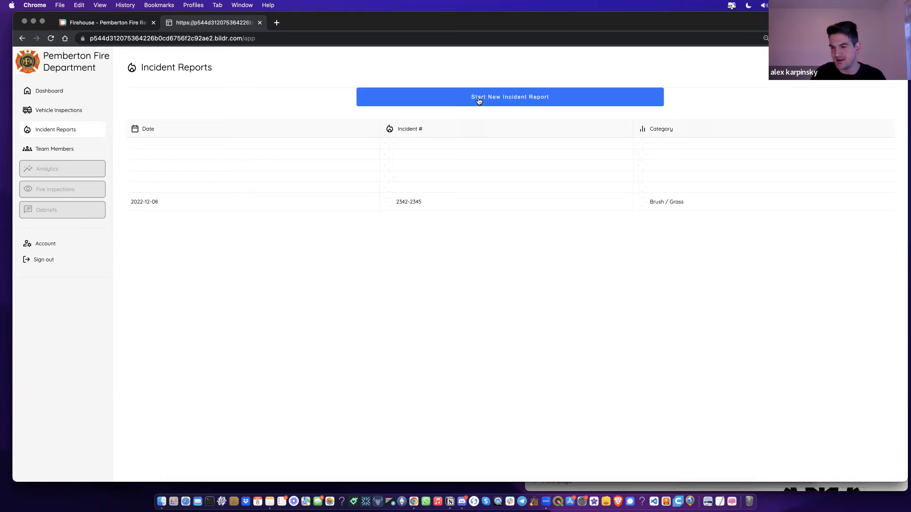
Step: Start a new field incident report and choose an On Scene and a Standby team member
left_click(547, 97)
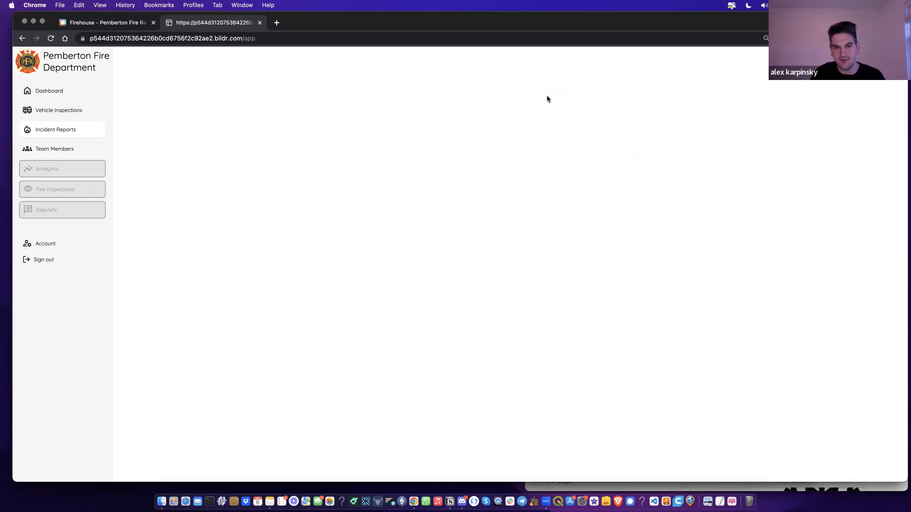
scroll(475, 133, "down", 2)
scroll(475, 133, "down", 15)
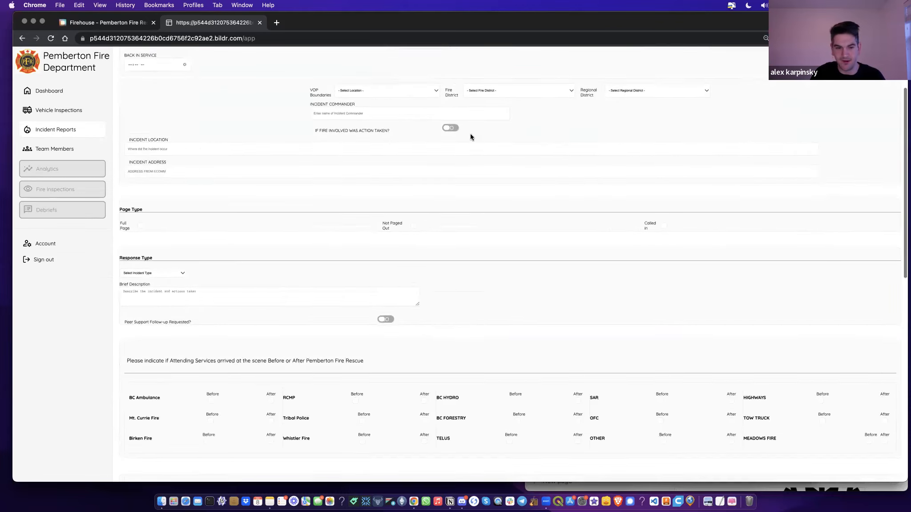
left_click(490, 360)
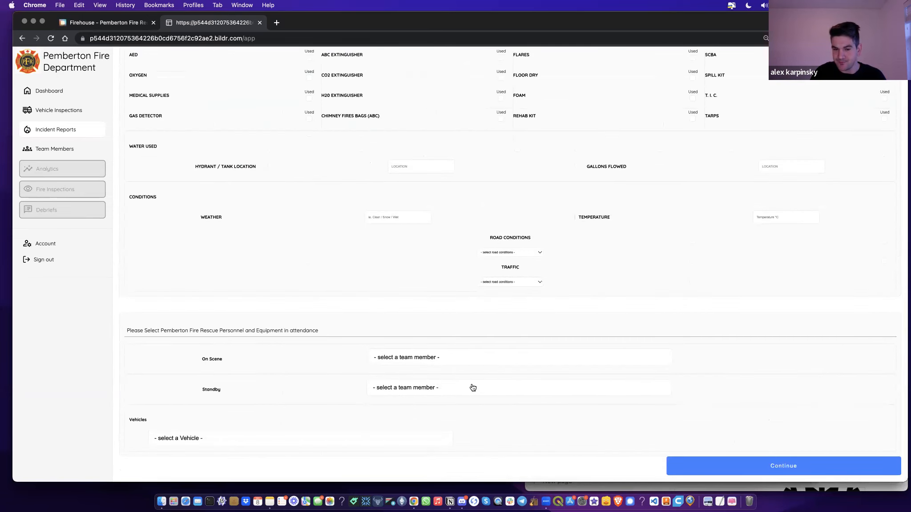
left_click(471, 378)
left_click(465, 393)
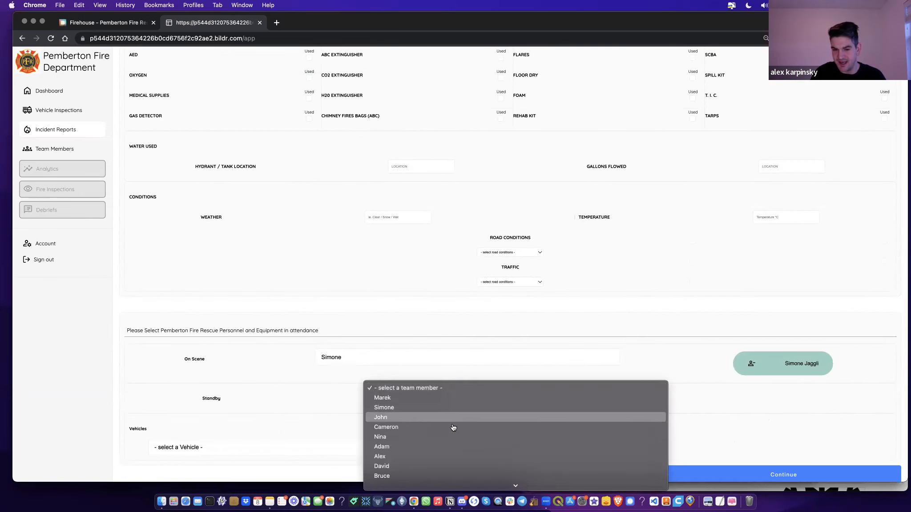
left_click(449, 425)
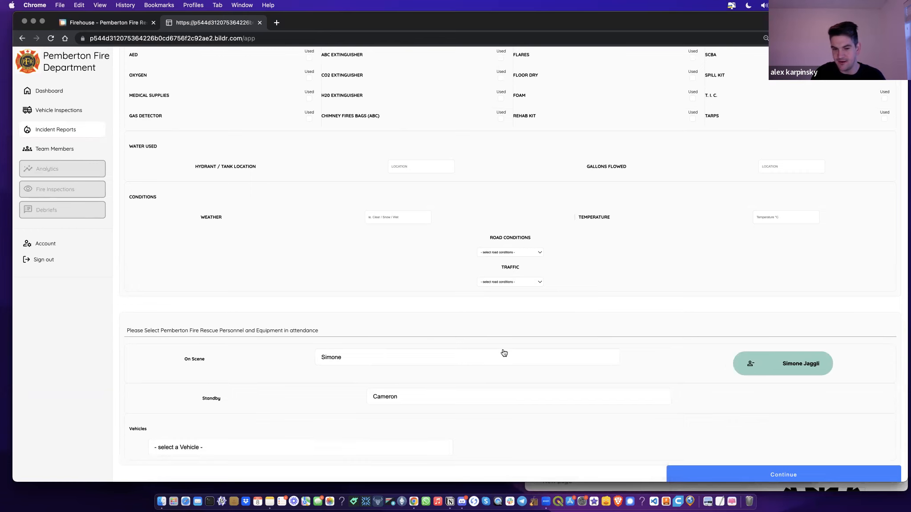
Step: Select the Duty Truck as the attending vehicle
scroll(389, 424, "down", 1)
left_click(381, 442)
left_click(373, 463)
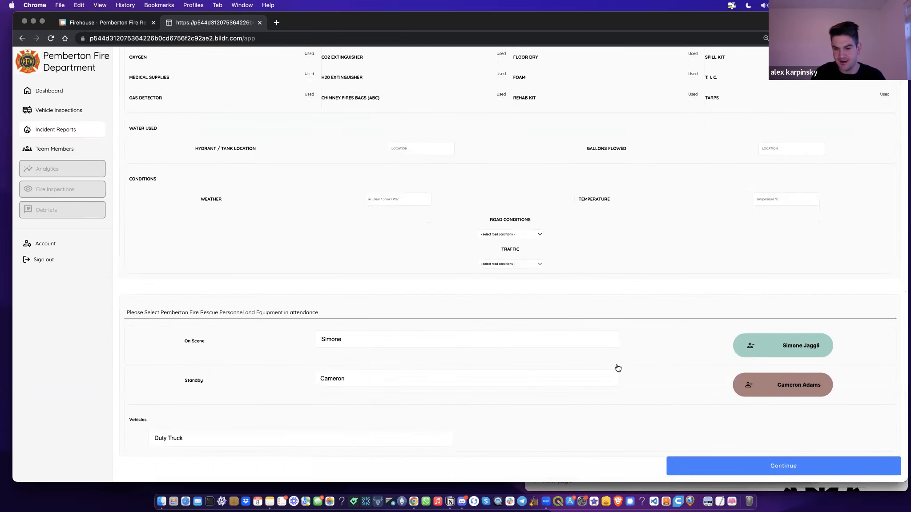
scroll(621, 361, "down", 1)
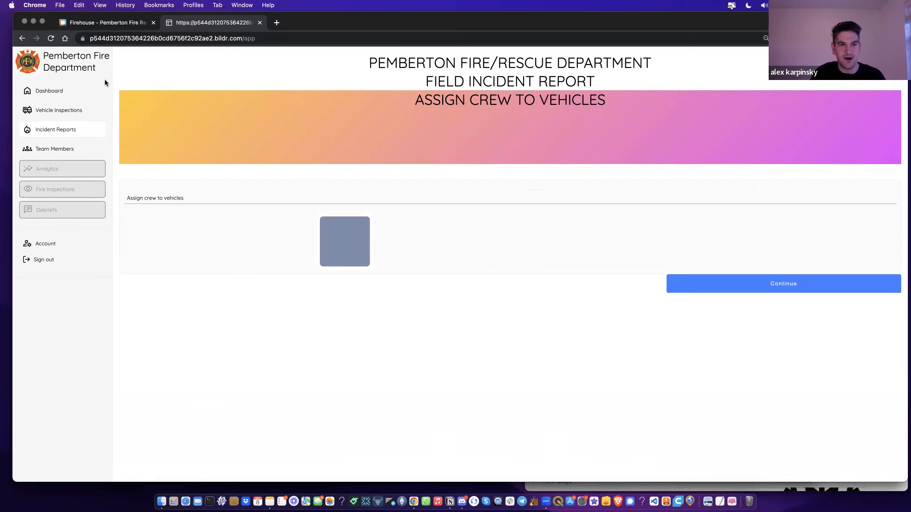
Step: Leave crew assignment, return to Incident Reports and start another new incident report
left_click(66, 114)
left_click(71, 132)
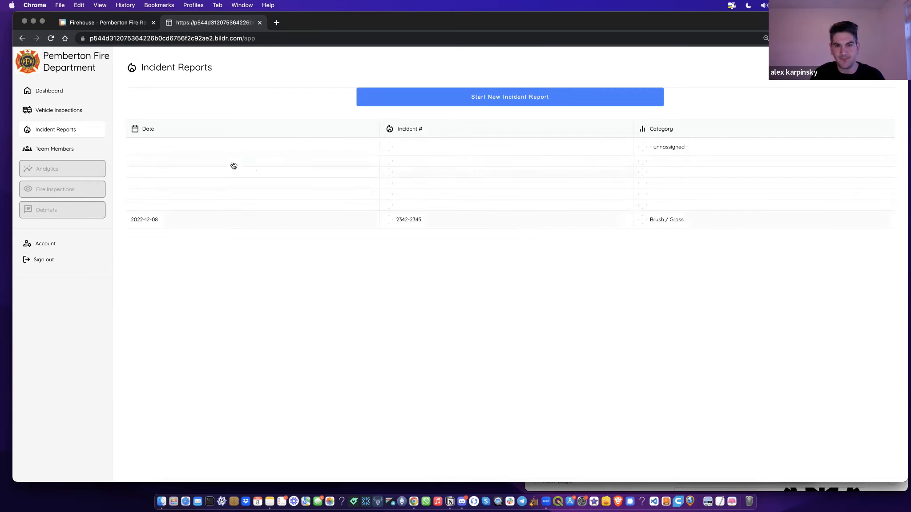
left_click(401, 97)
scroll(817, 459, "down", 15)
scroll(816, 459, "down", 1)
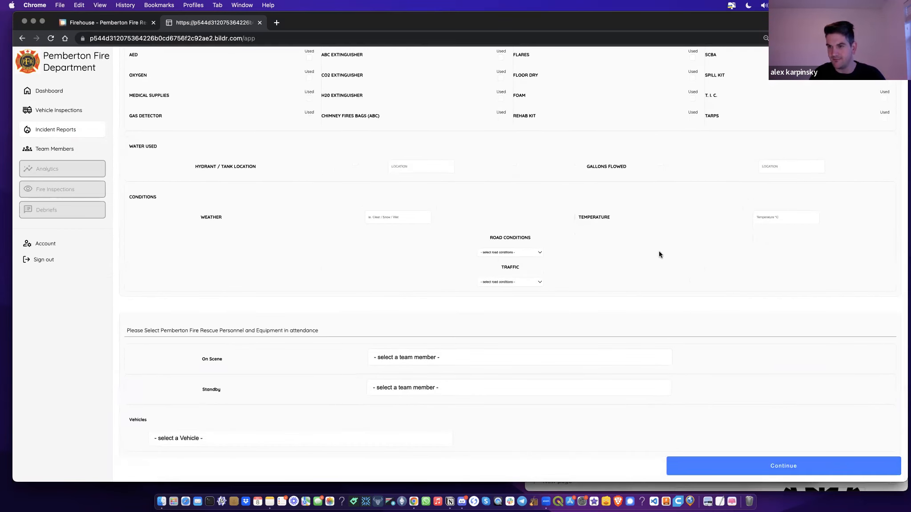
Step: Continue past the crew-to-vehicle assignment step to Part III of the report
left_click(782, 469)
left_click(721, 234)
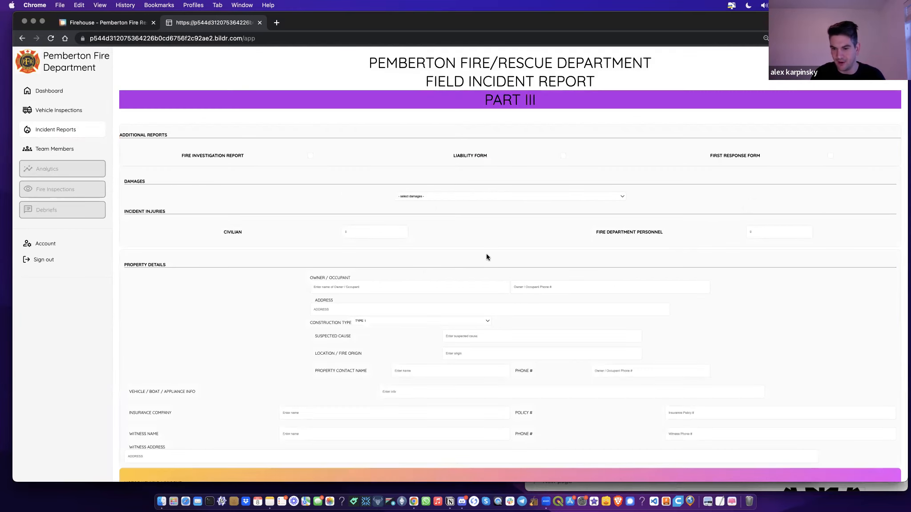
scroll(486, 257, "down", 5)
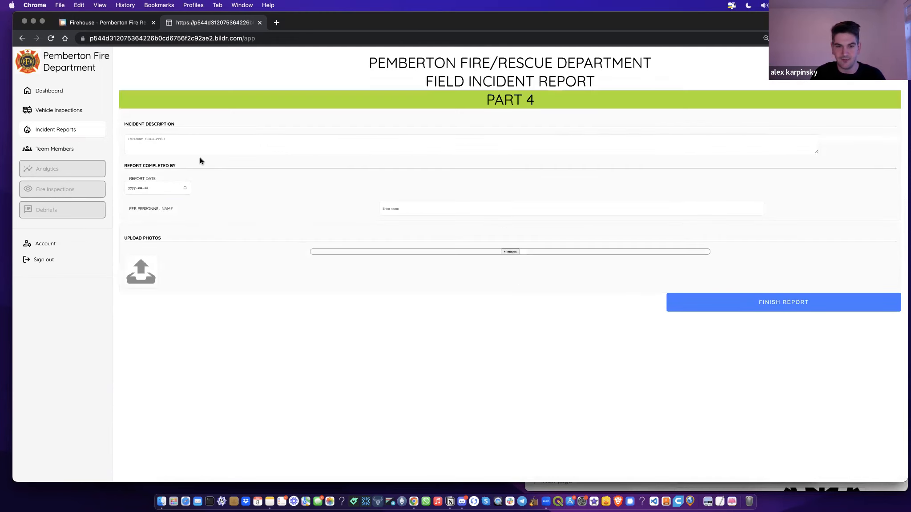
Step: In the studio, select the Part III form's Continue button to inspect its events
left_click(94, 24)
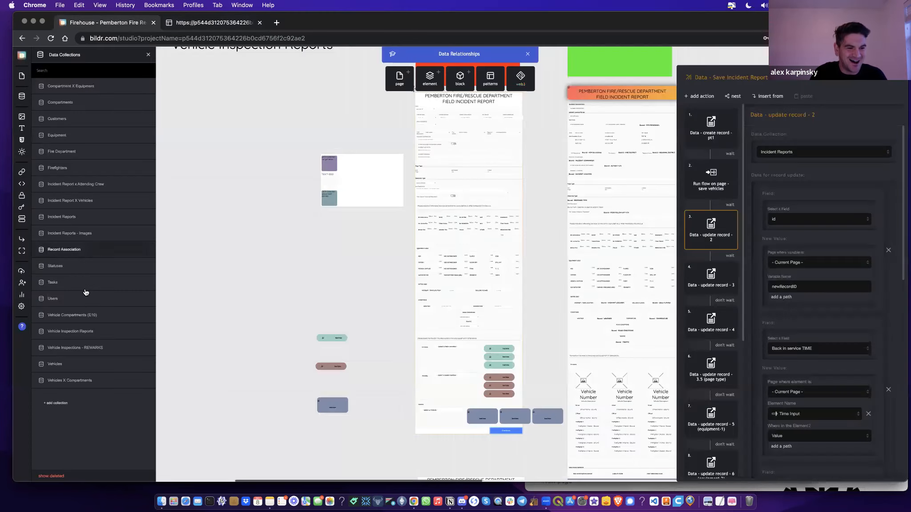
scroll(545, 321, "right", 2)
scroll(545, 321, "up", 1)
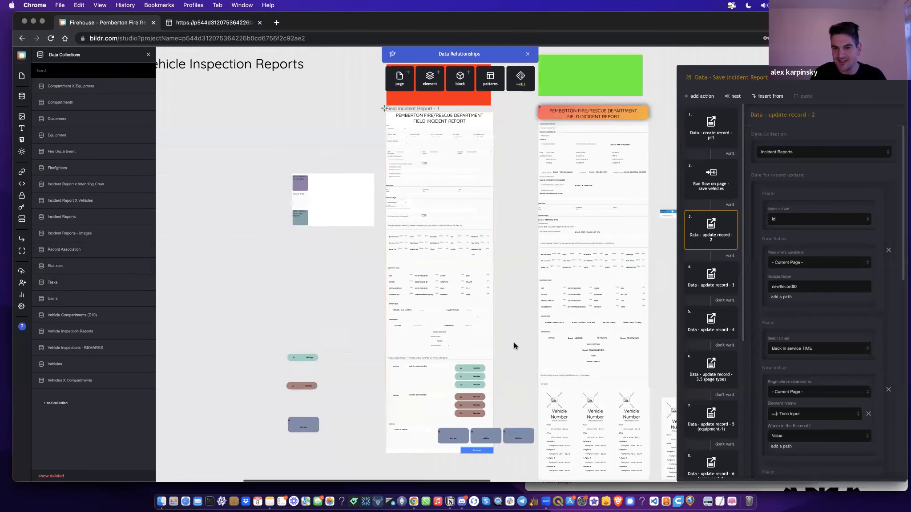
left_click(515, 344)
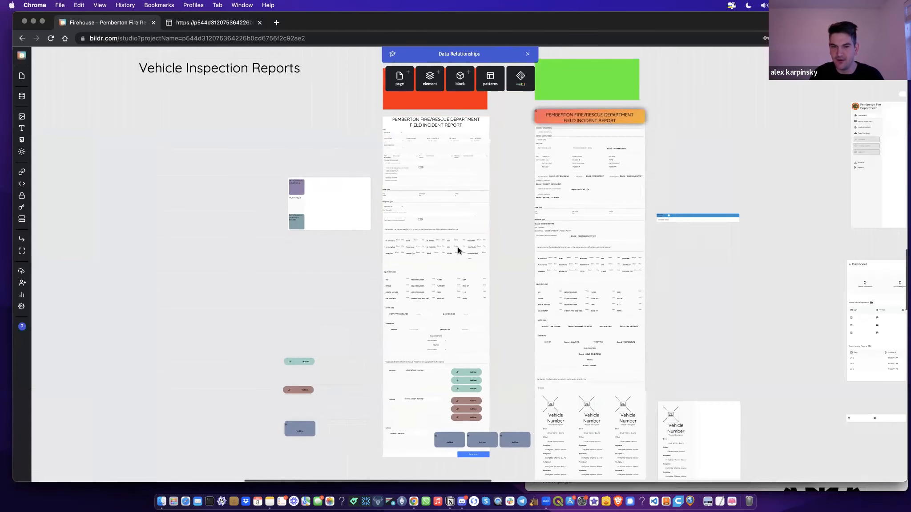
left_click(482, 458)
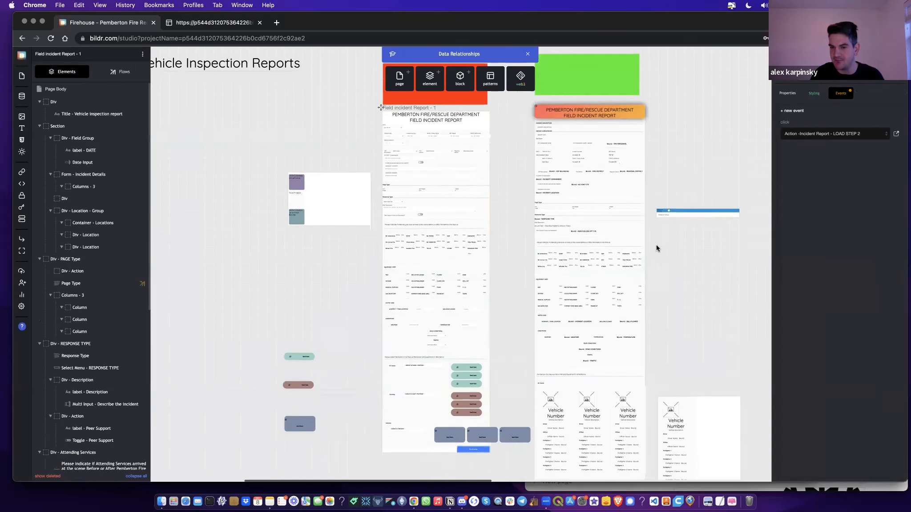
scroll(656, 247, "down", 5)
scroll(467, 384, "down", 4)
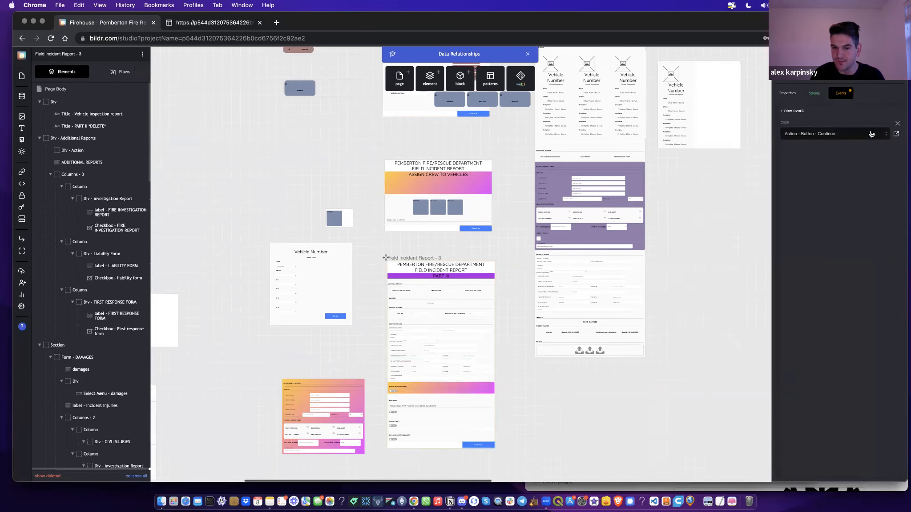
Step: Review the Save Incident Report - Page 3 record updates, then select page 2's Continue button
left_click(875, 135)
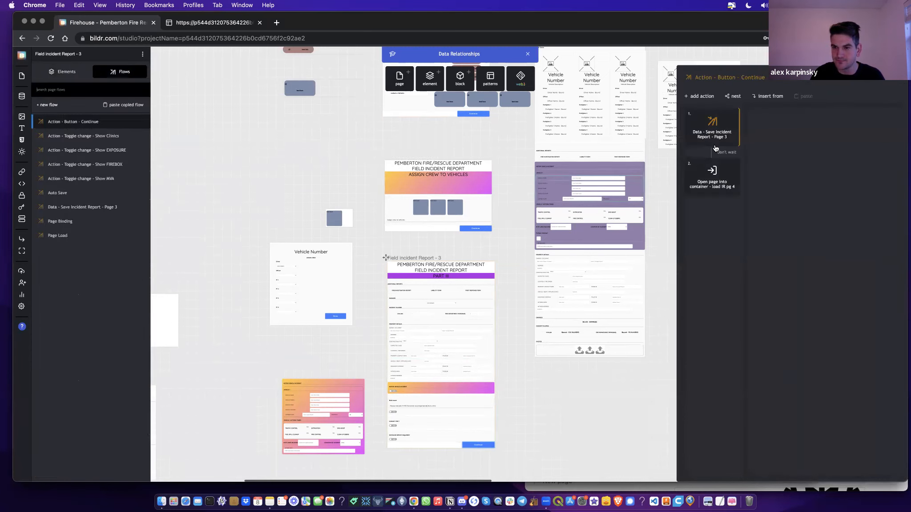
double_click(714, 136)
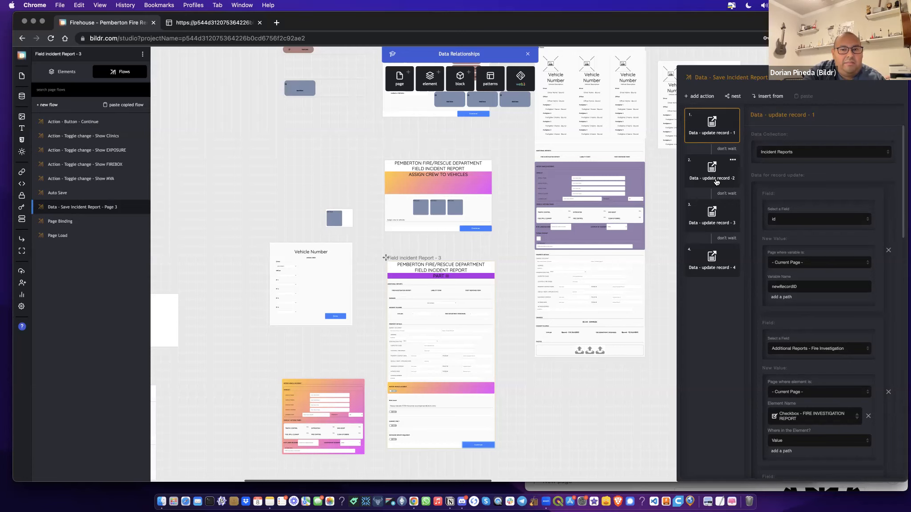
left_click(712, 225)
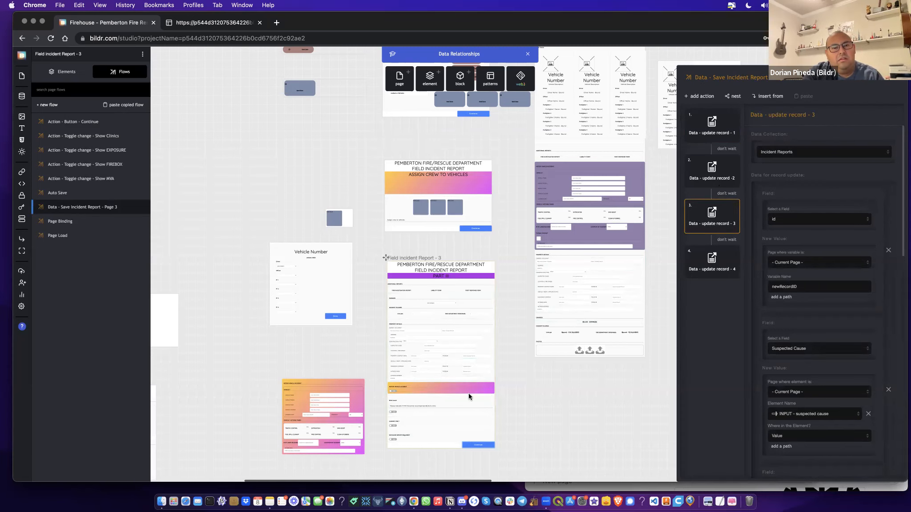
left_click(478, 270)
left_click(484, 230)
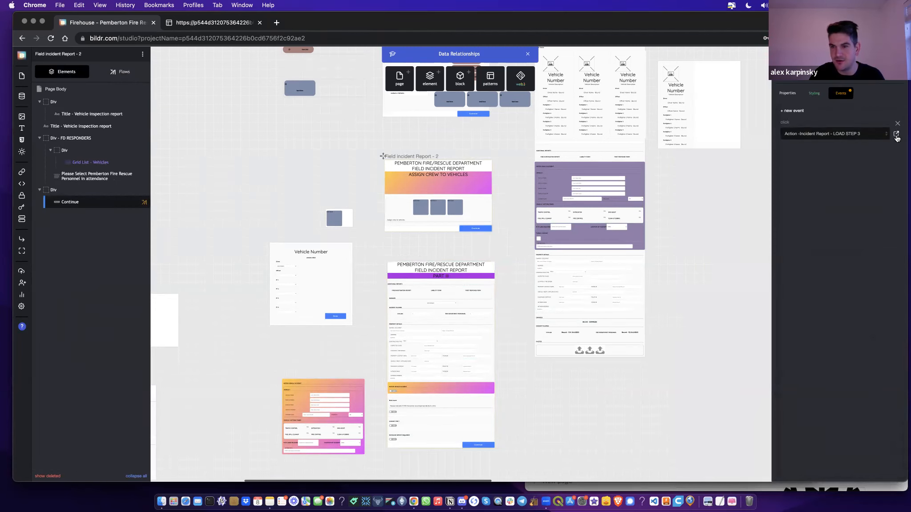
Step: Check LOAD STEP 3 opens Field Incident Report - 3, then open page 1 Continue's LOAD STEP 2 flow
left_click(896, 134)
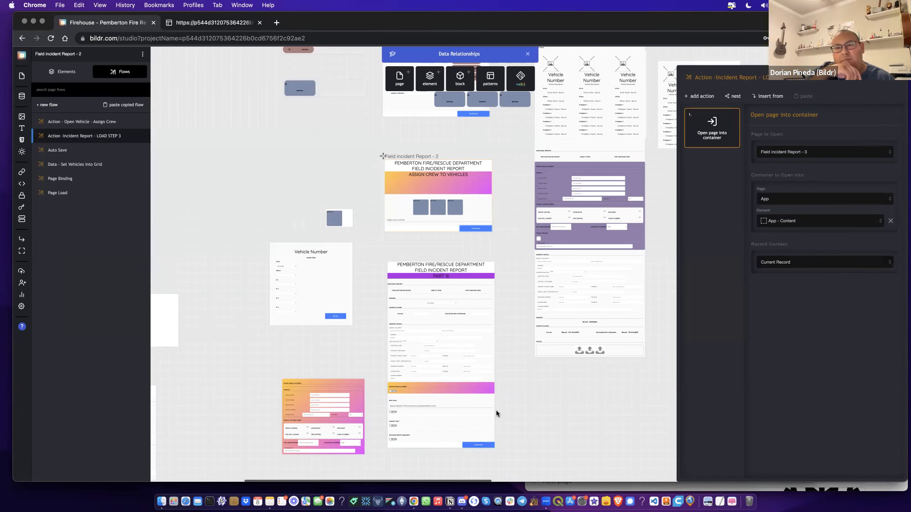
scroll(496, 410, "up", 5)
scroll(496, 413, "down", 2)
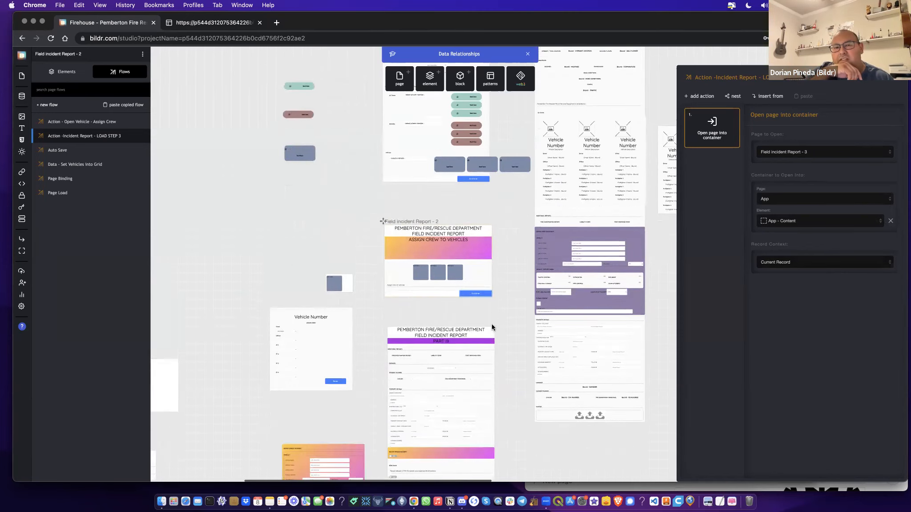
left_click(476, 174)
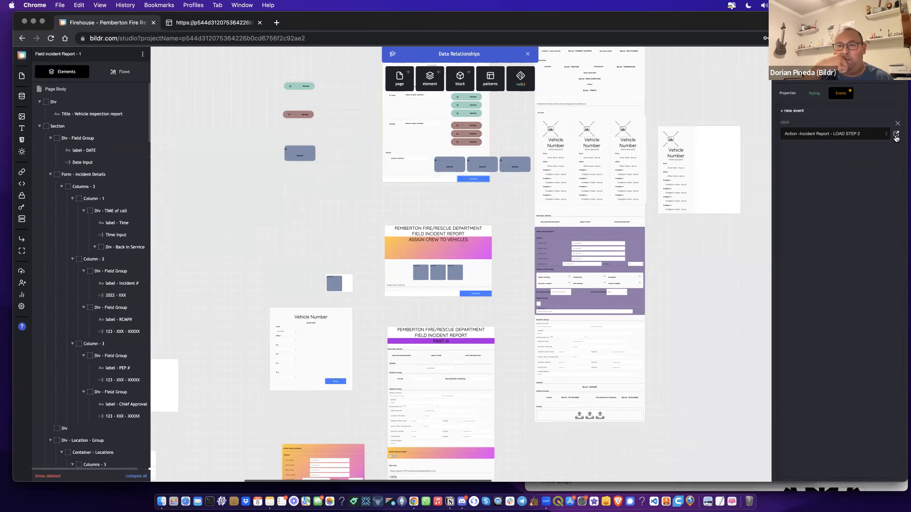
left_click(896, 133)
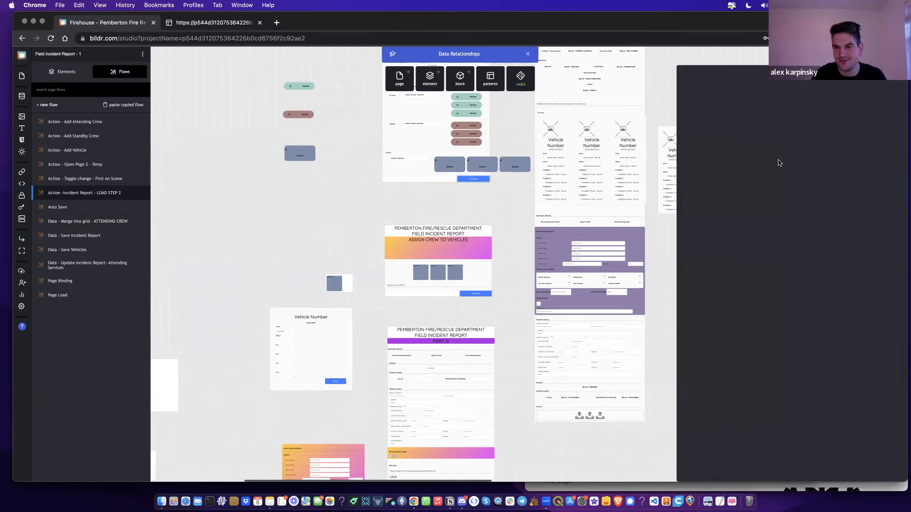
Step: Inspect the nested Data - Save Incident Report flow inside LOAD STEP 2
left_click(98, 195)
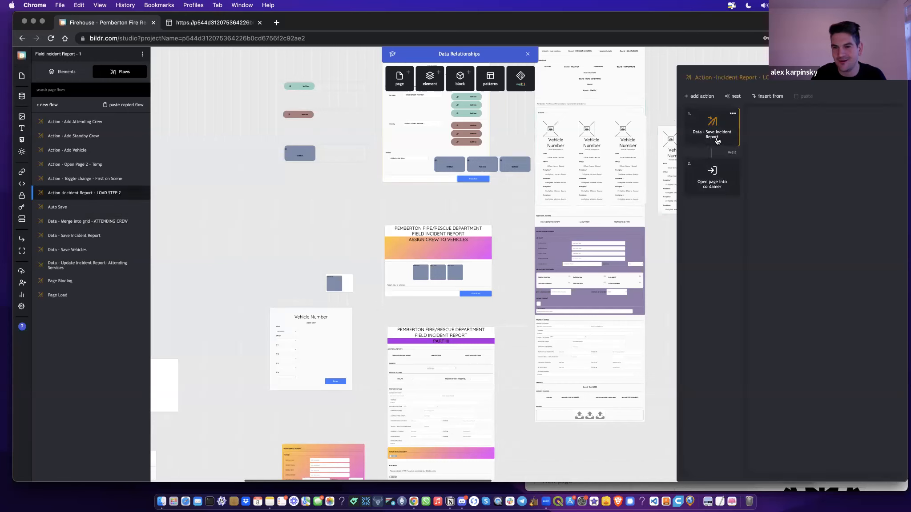
left_click(717, 139)
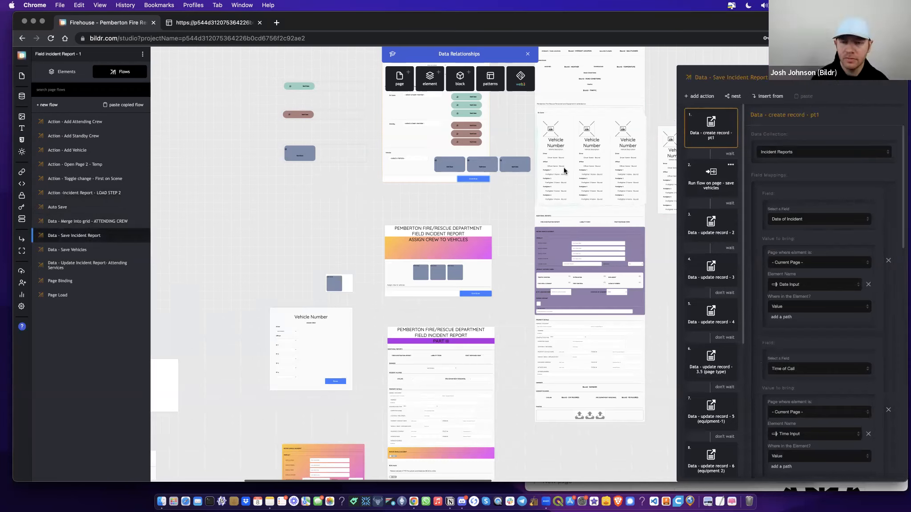
left_click(133, 235)
left_click(107, 192)
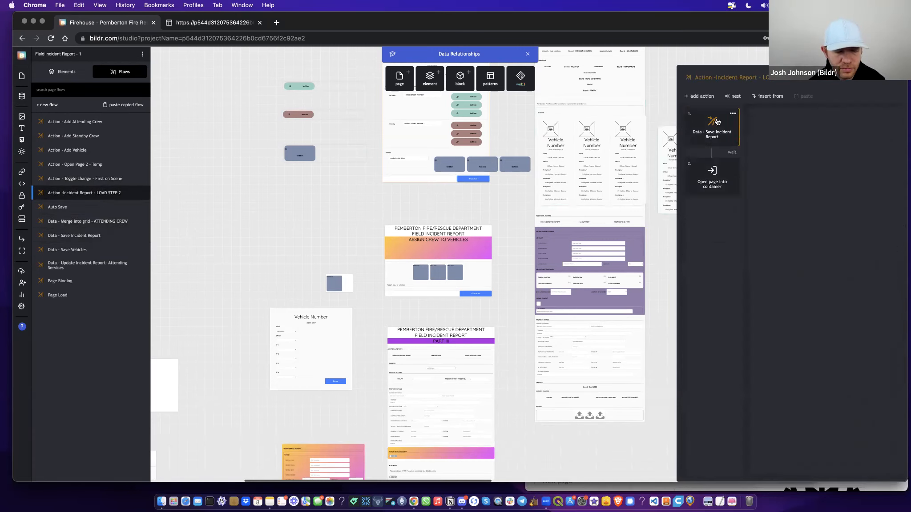
Step: Review the Open page into container settings, then view the live dashboard showing 13 incident reports
left_click(735, 194)
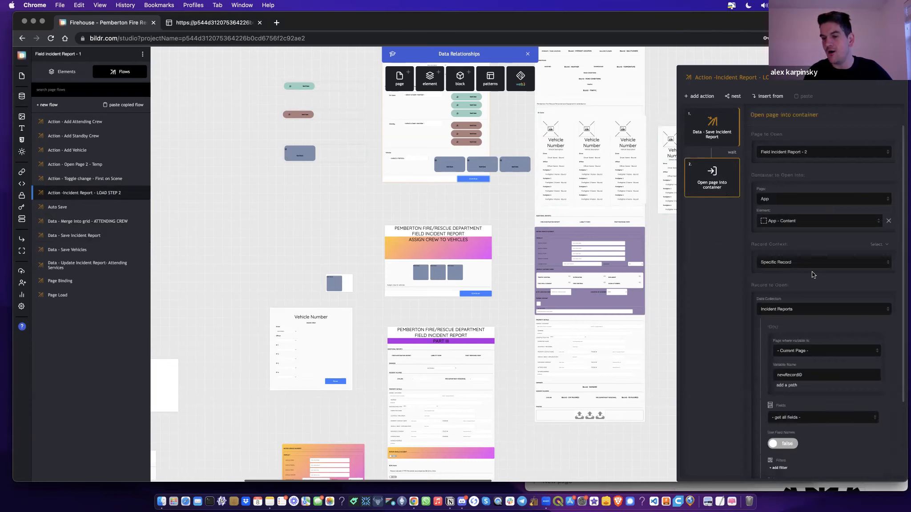
scroll(813, 274, "down", 3)
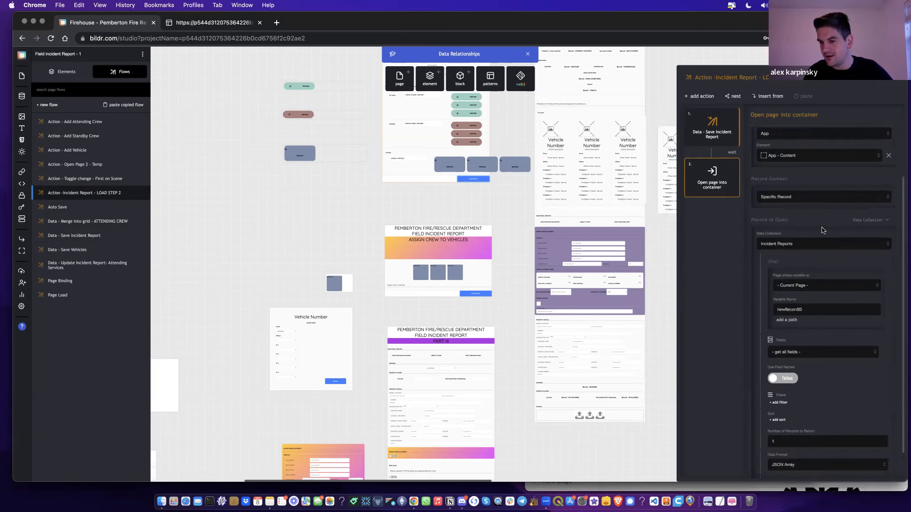
scroll(823, 230, "down", 2)
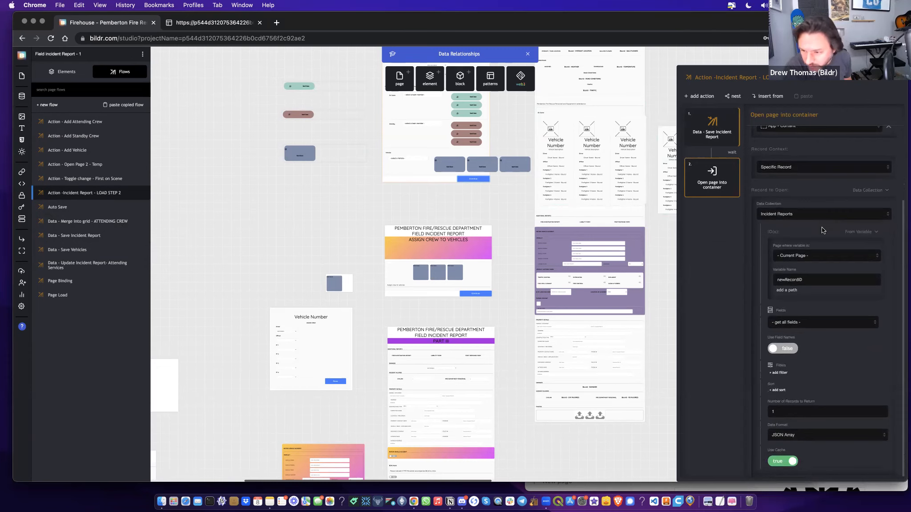
scroll(822, 230, "down", 1)
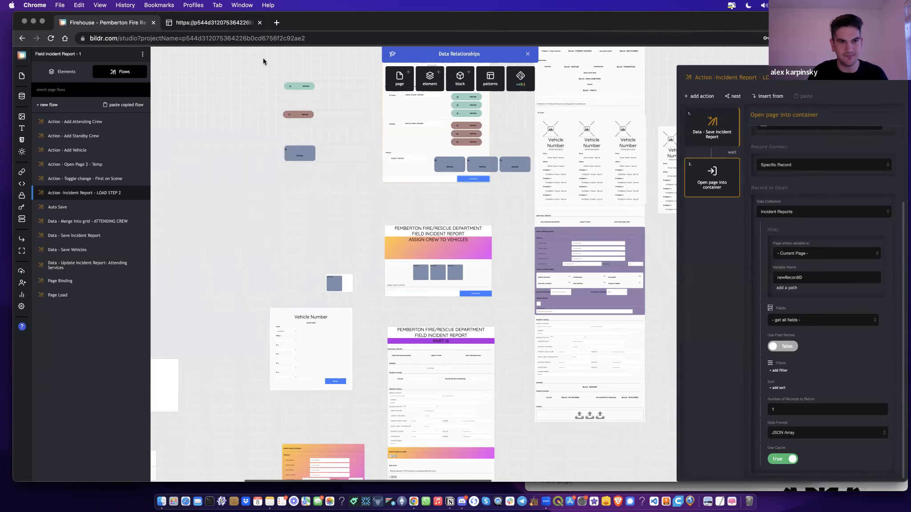
left_click(214, 23)
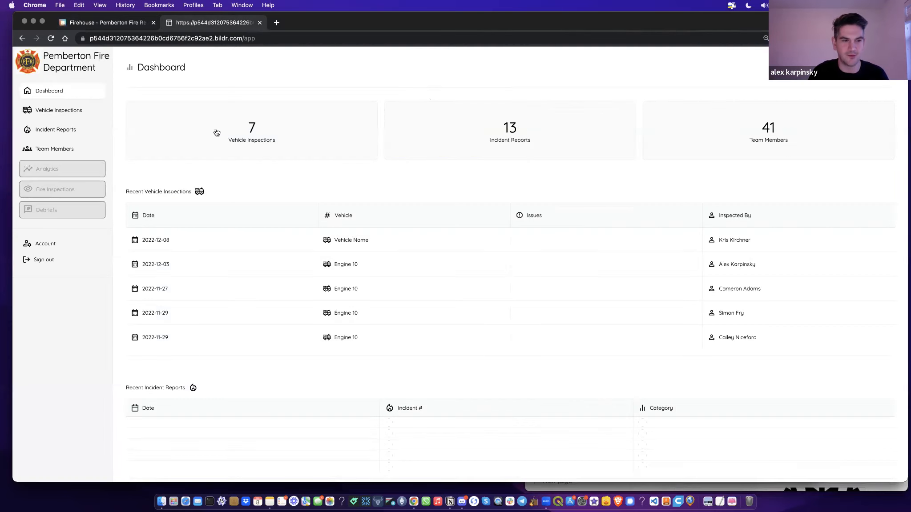
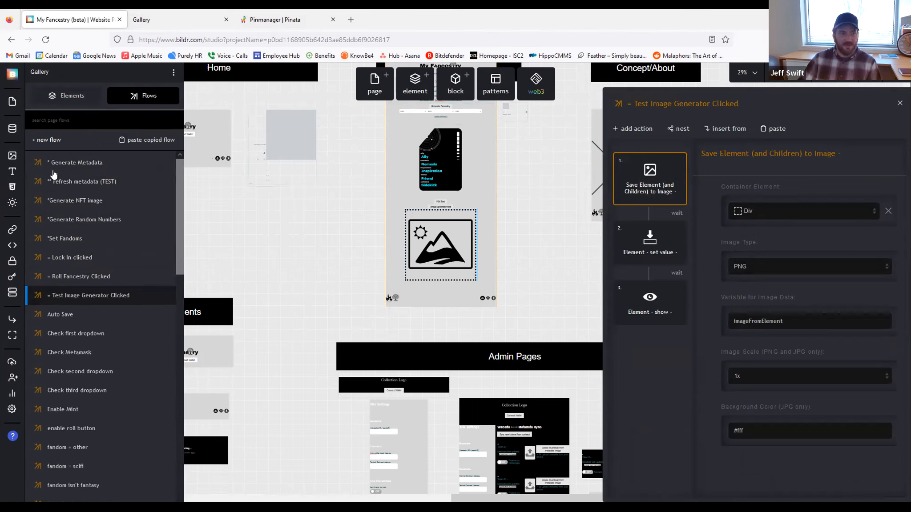
Step: Select the Div holding the card in the Gallery page's element tree
left_click(66, 96)
scroll(71, 281, "down", 5)
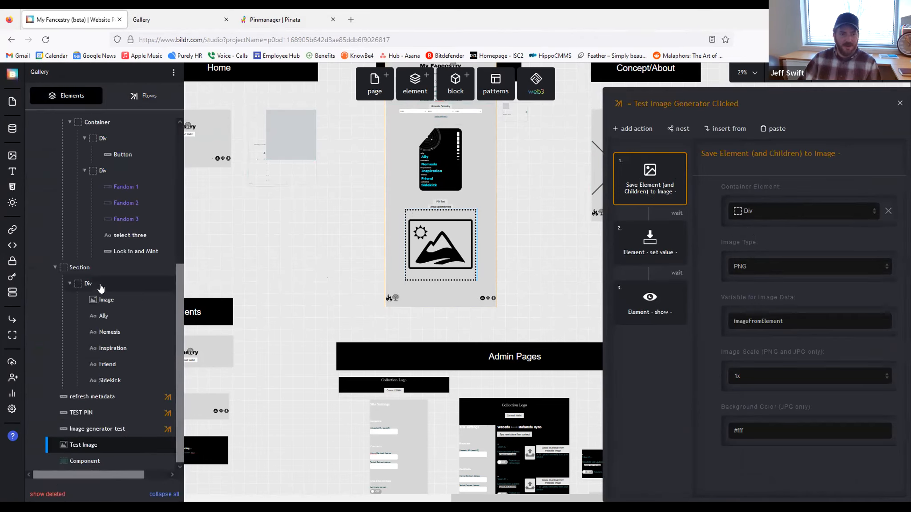
left_click(100, 287)
scroll(399, 225, "up", 2)
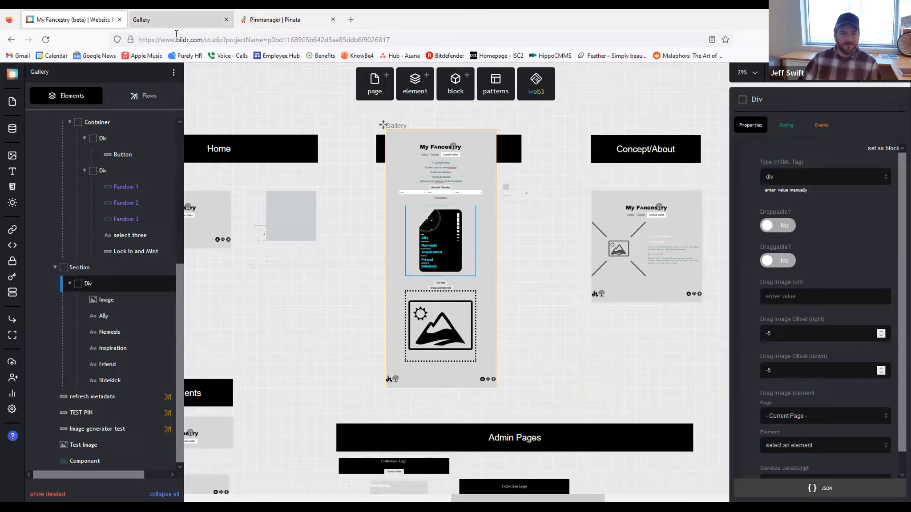
Step: Reload the live Gallery page and run the Image generator test, leaving the image box empty
left_click(176, 20)
scroll(438, 216, "down", 3)
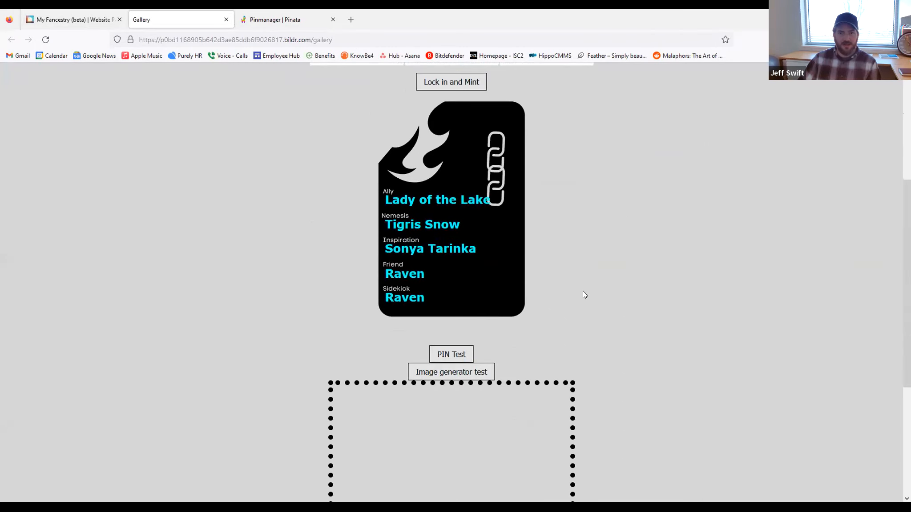
scroll(476, 375, "down", 2)
scroll(466, 366, "down", 2)
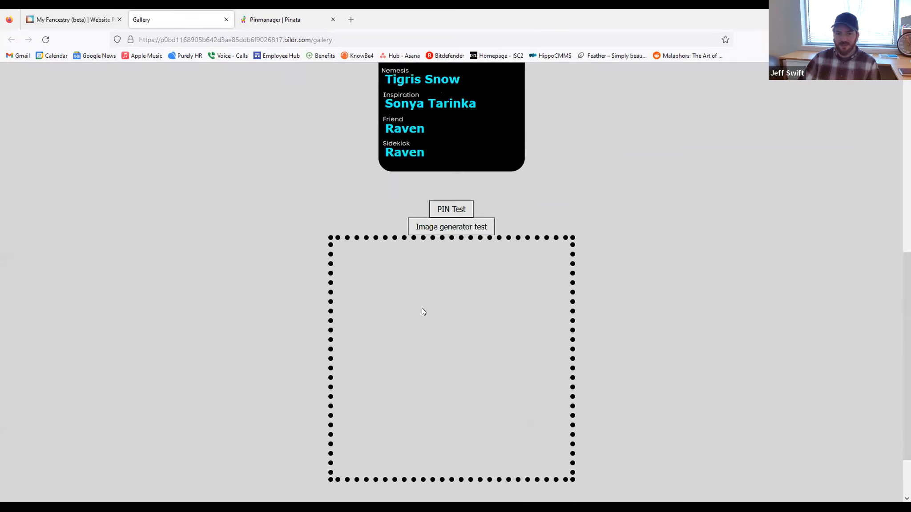
left_click(46, 40)
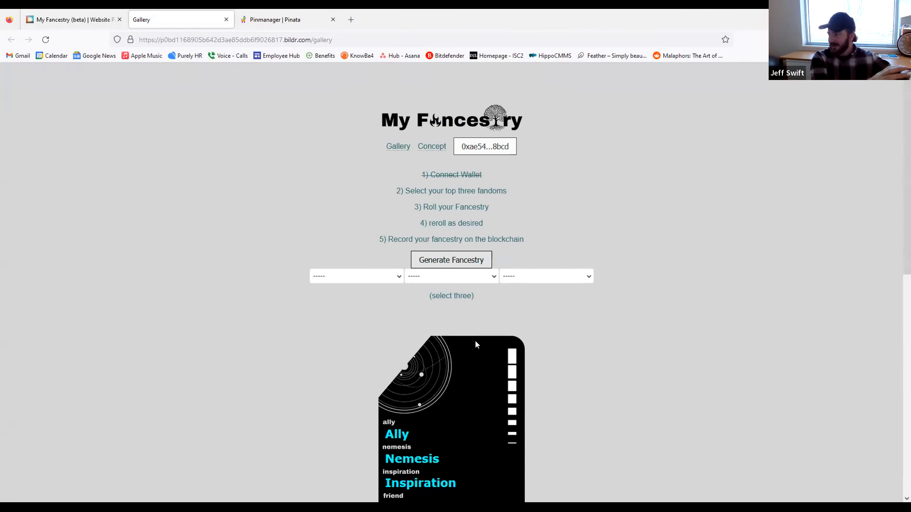
scroll(622, 358, "down", 3)
scroll(622, 359, "down", 4)
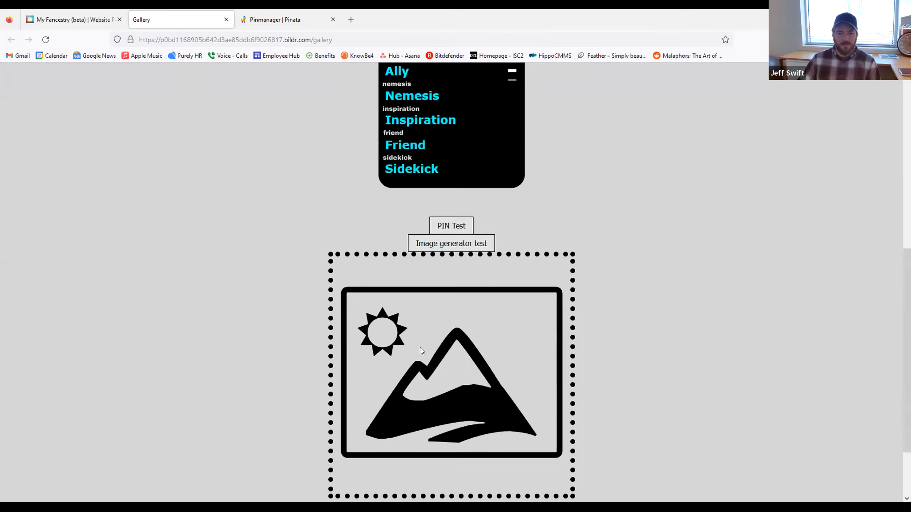
scroll(467, 242, "down", 2)
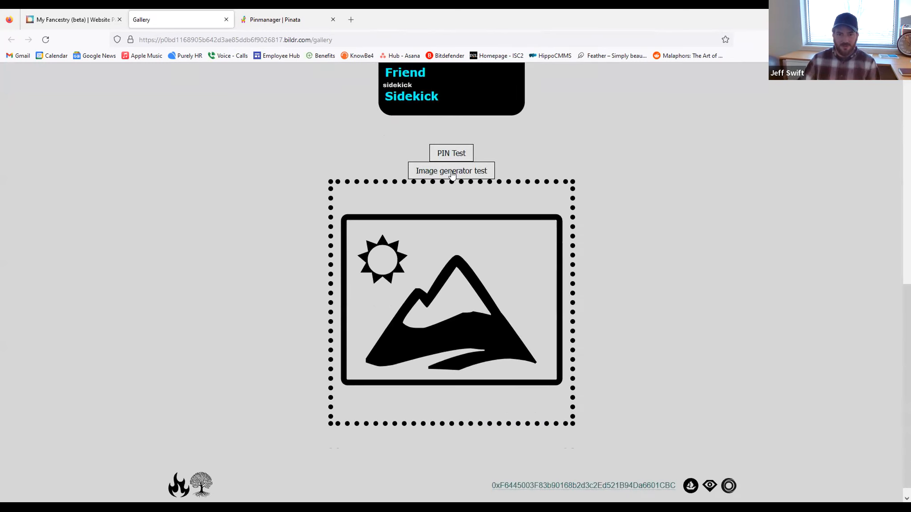
left_click(452, 173)
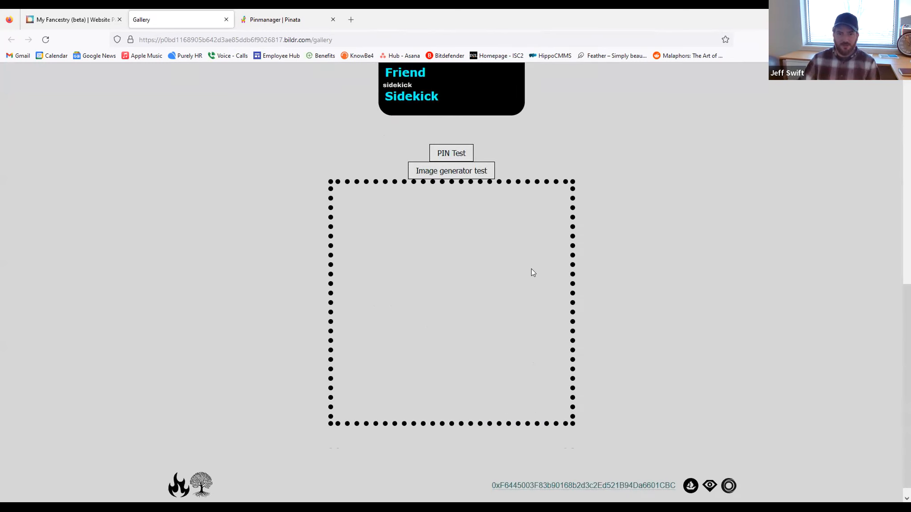
scroll(538, 265, "up", 4)
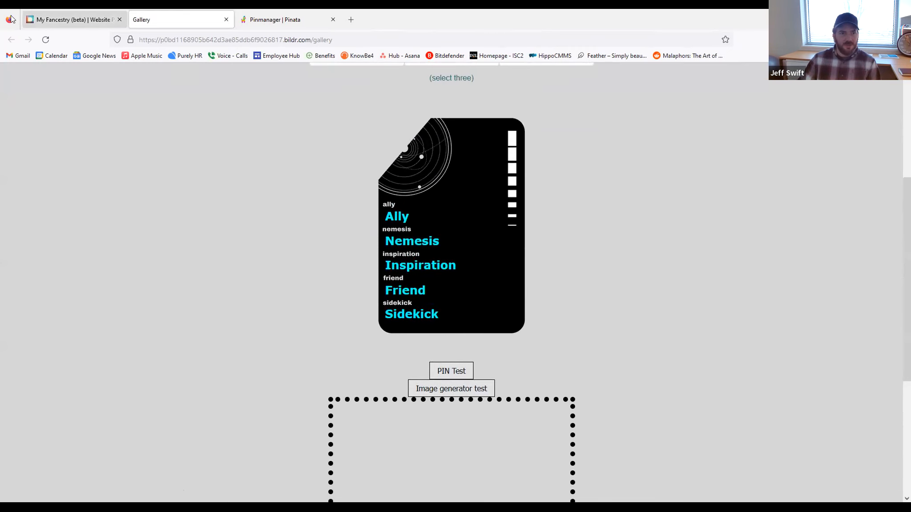
Step: Back in the studio, select the card Image, then the card Div, and view its styling
left_click(73, 20)
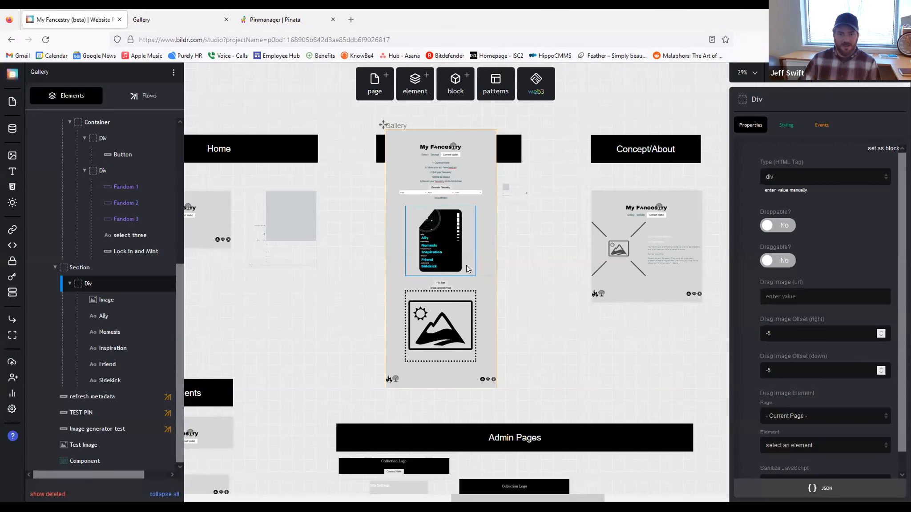
left_click(108, 301)
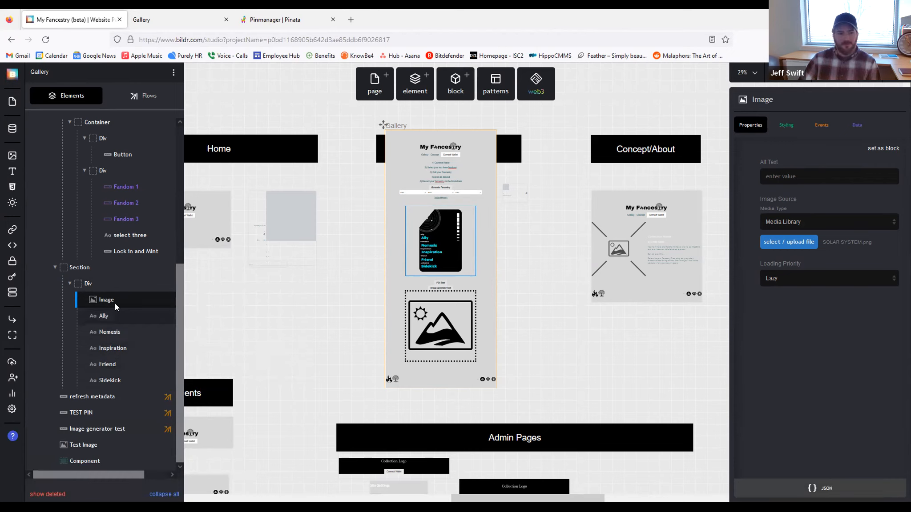
left_click(101, 285)
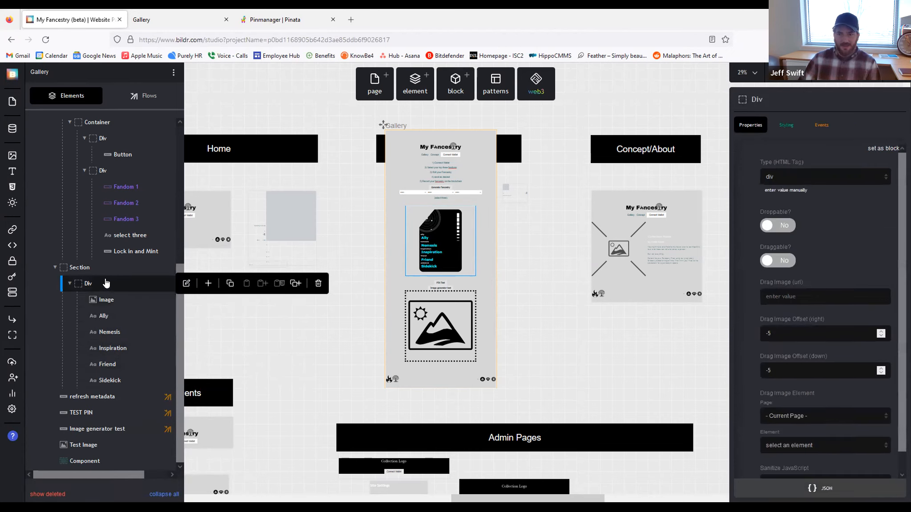
left_click(787, 124)
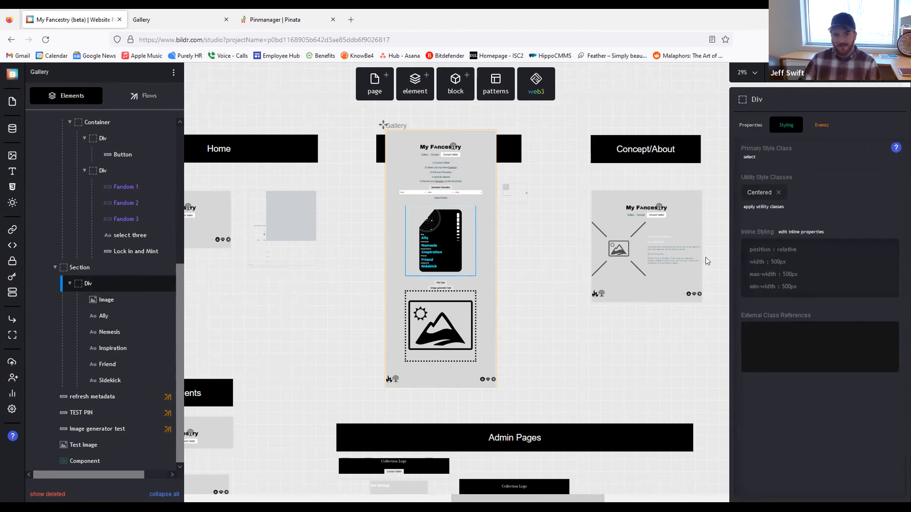
mouse_move(105, 314)
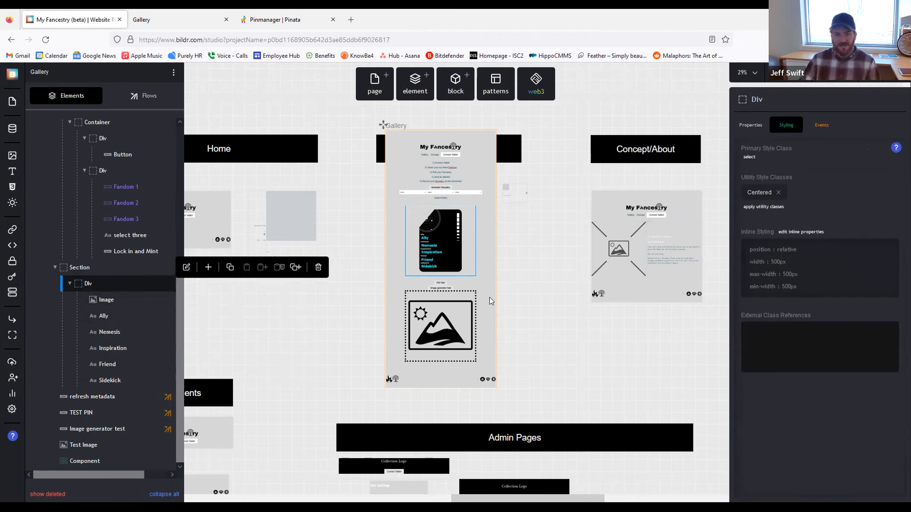
Step: Reload the live Gallery page to check the card, then return to the studio
left_click(178, 19)
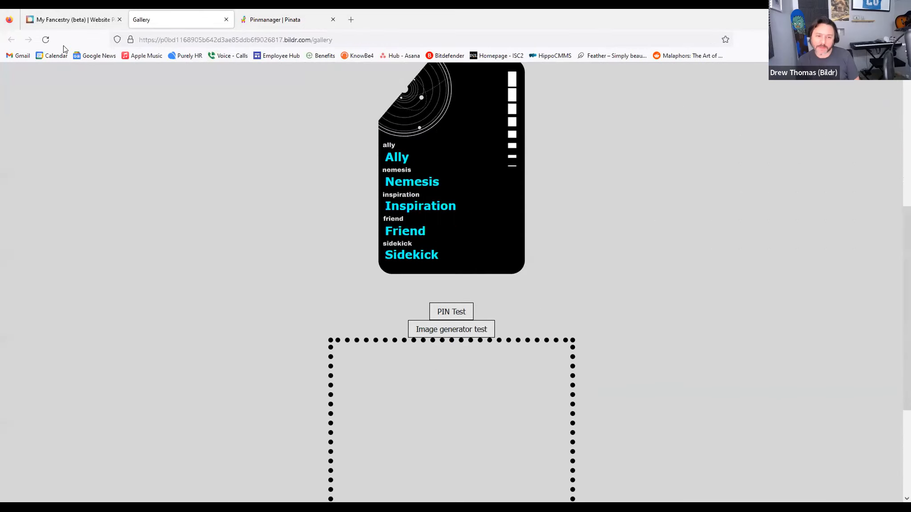
left_click(46, 37)
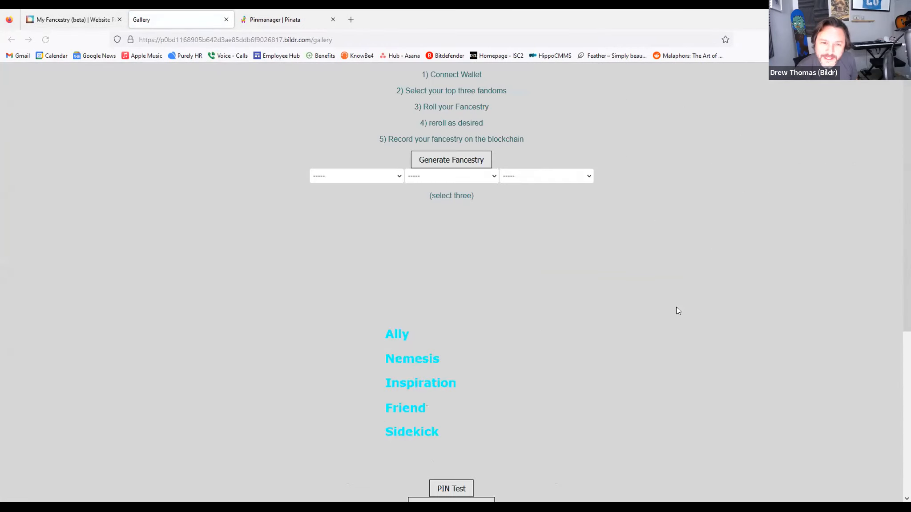
scroll(519, 240, "down", 3)
scroll(567, 287, "down", 3)
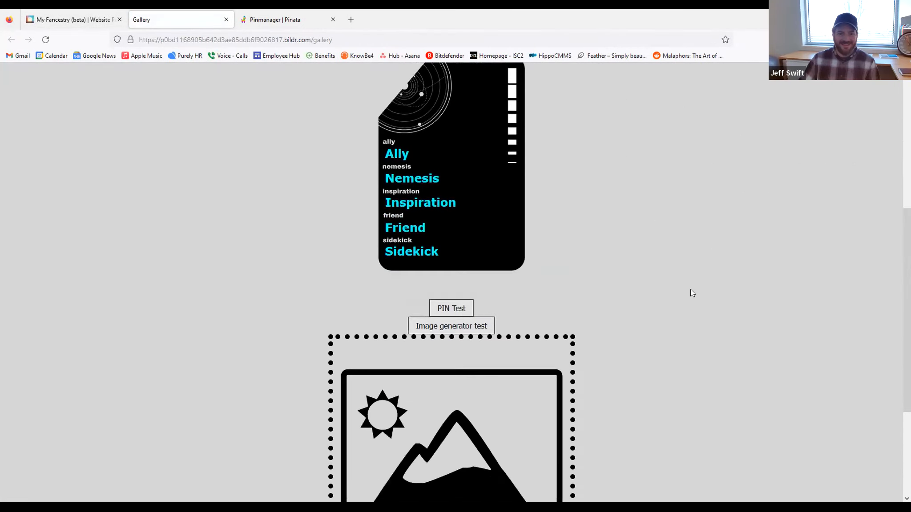
left_click(71, 20)
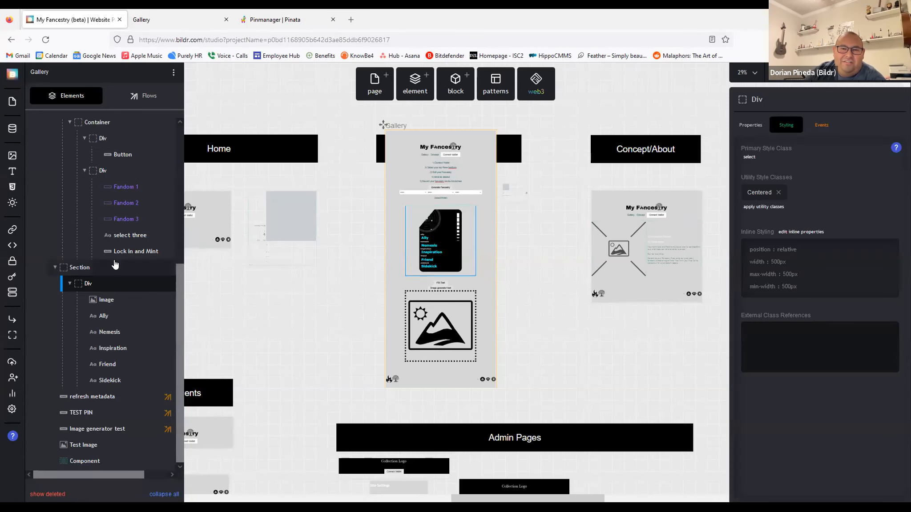
Step: Rename the card's container Div to 'Div - IMAGE'
left_click(772, 99)
type("- IMAGE")
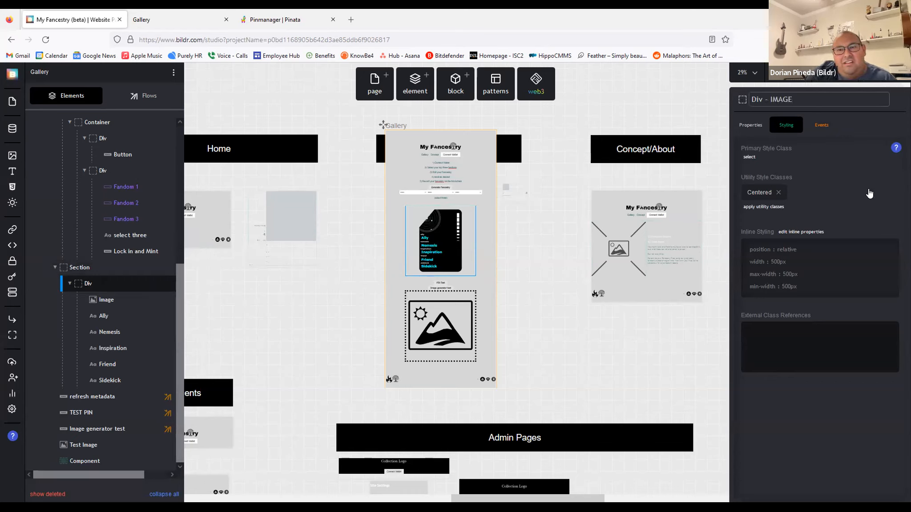
key("Return")
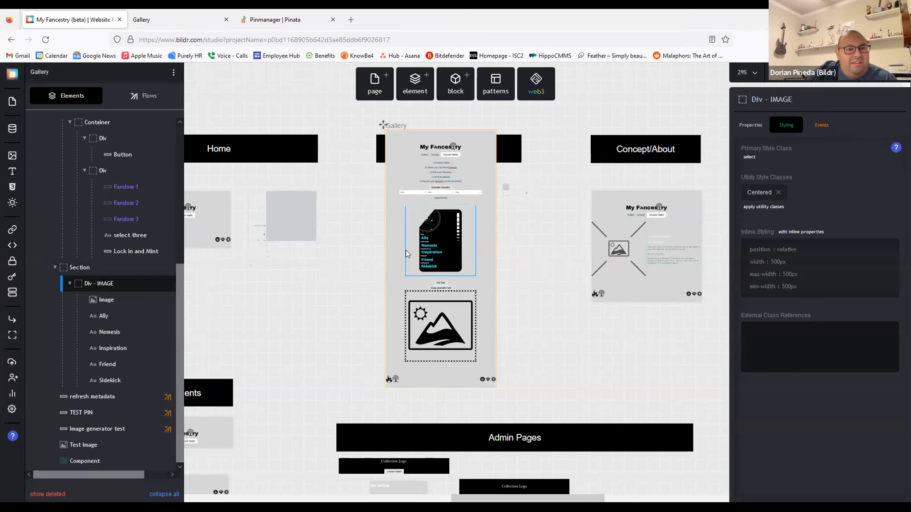
Step: In the Image generator test button's click flow, set Container Element to Image
left_click(440, 289)
left_click(822, 126)
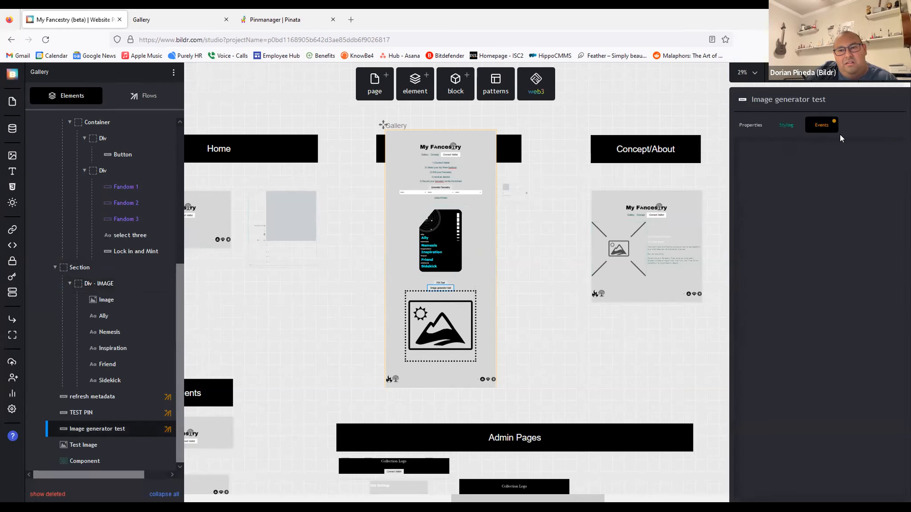
left_click(891, 181)
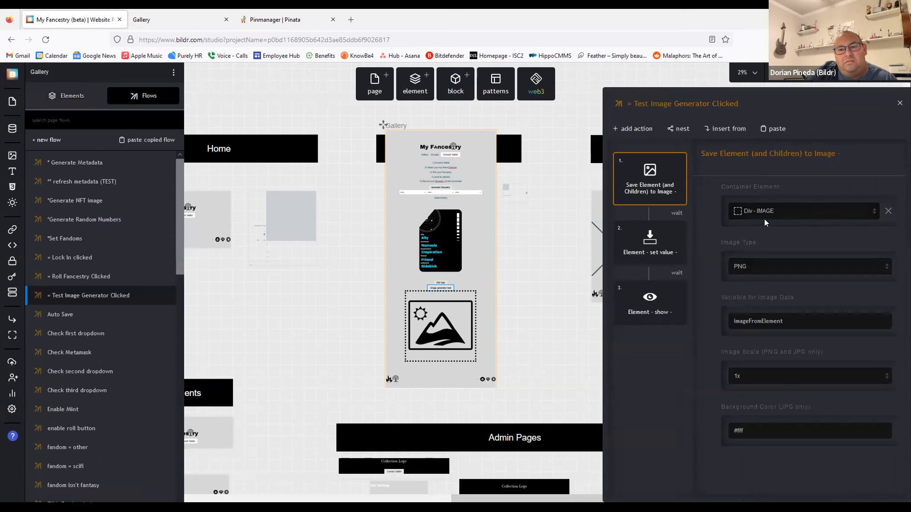
left_click(783, 213)
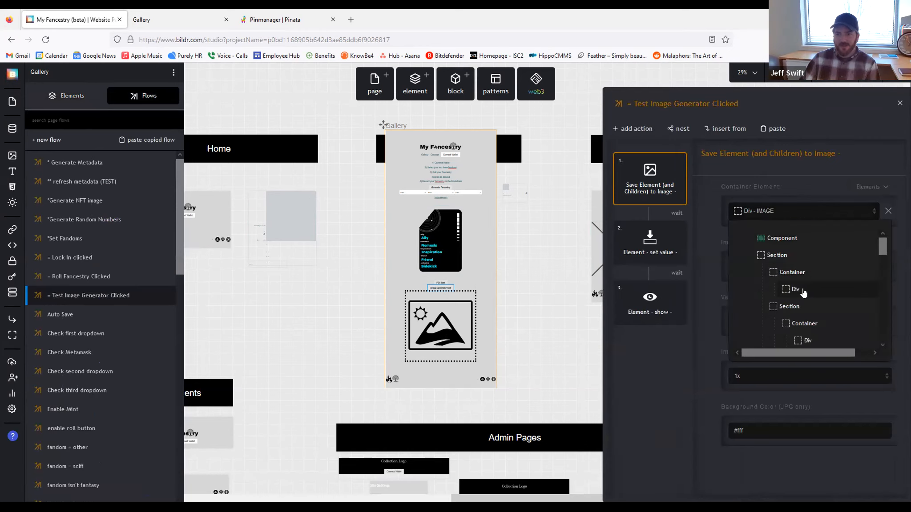
scroll(803, 291, "down", 10)
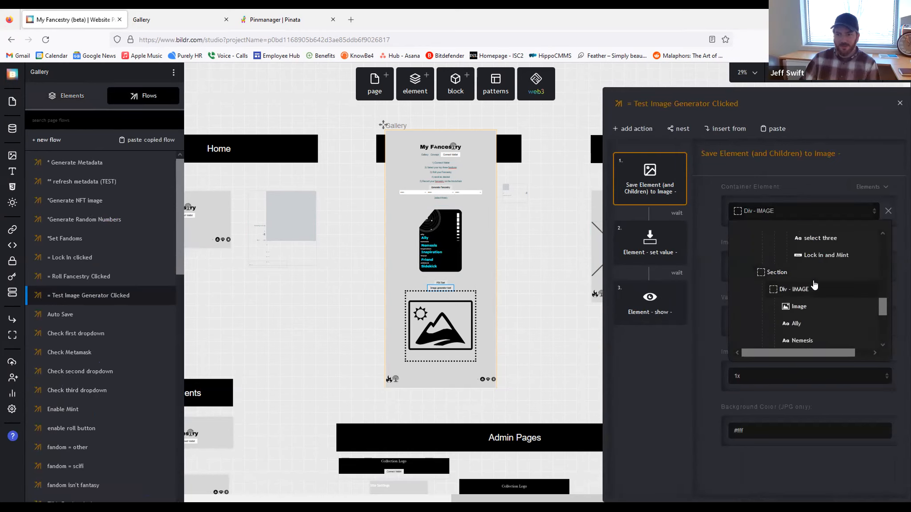
left_click(796, 306)
left_click(557, 274)
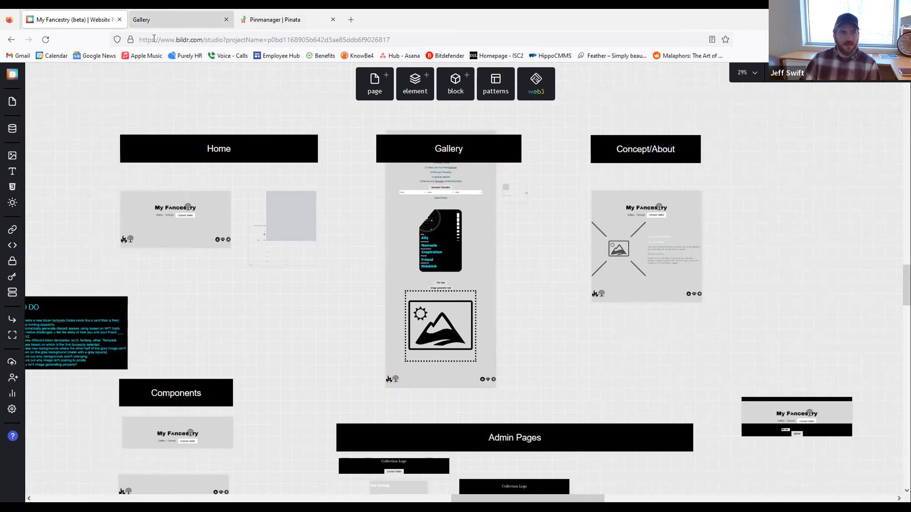
Step: Reload the live Gallery page to test the capture, then return to the My Fancestry studio tab
left_click(152, 26)
left_click(46, 43)
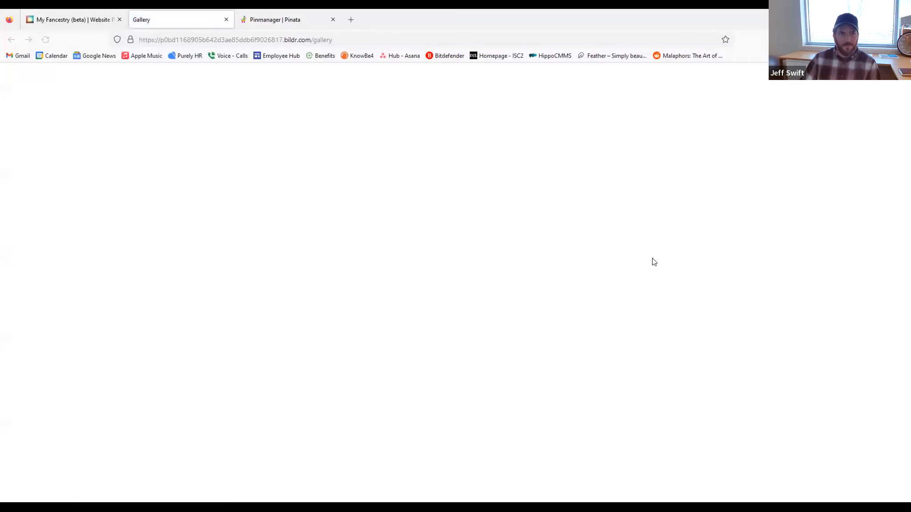
scroll(574, 280, "down", 5)
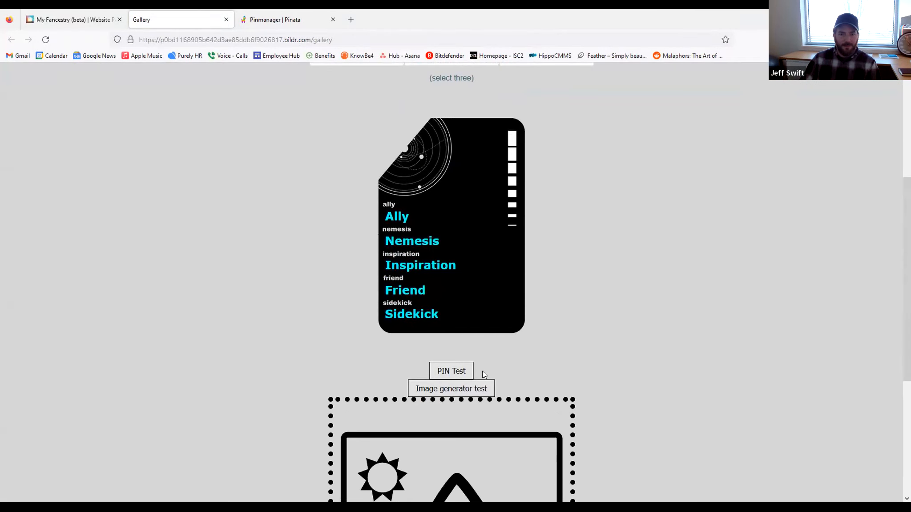
scroll(702, 324, "down", 3)
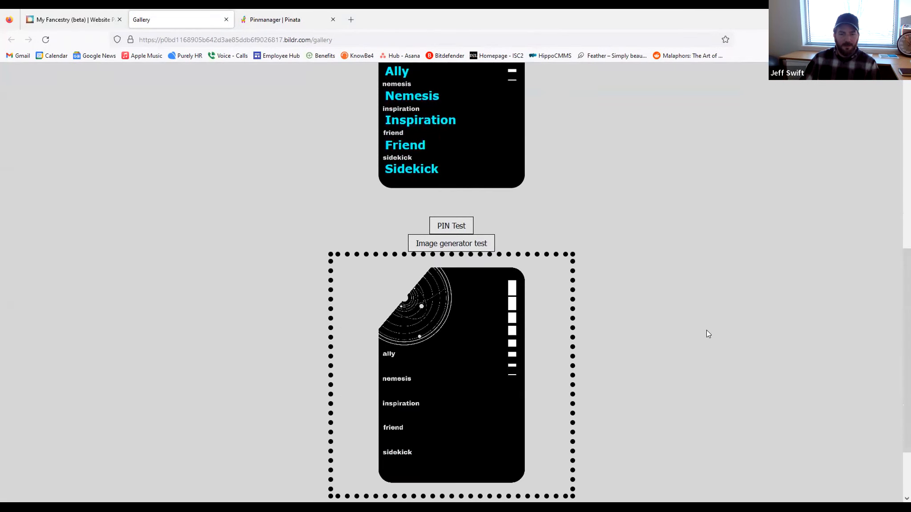
scroll(646, 325, "down", 2)
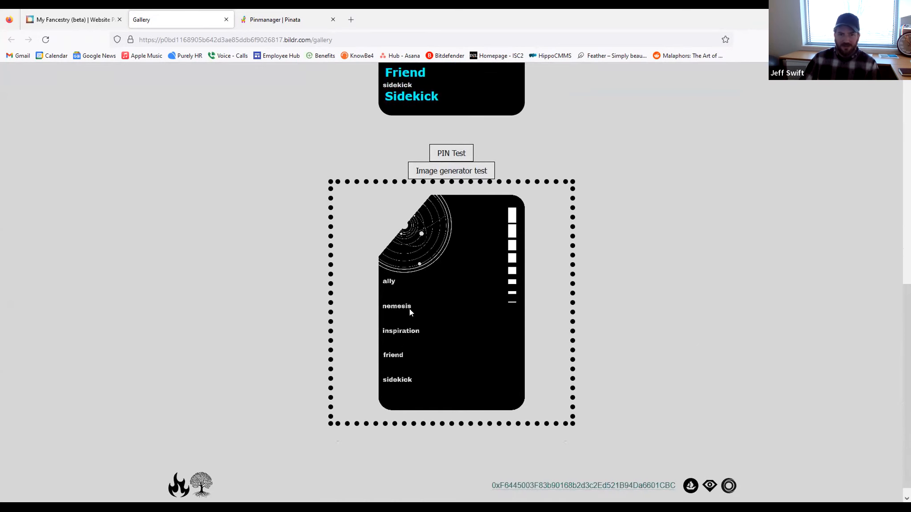
scroll(200, 70, "up", 2)
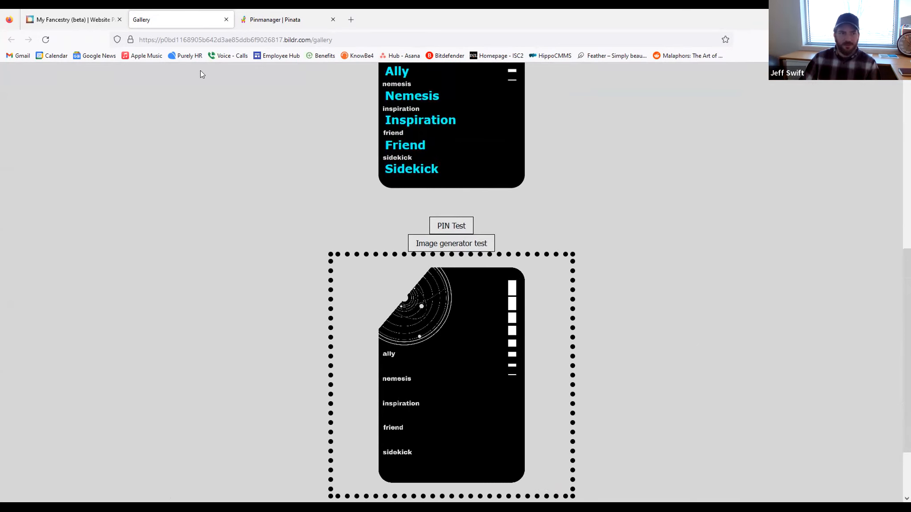
left_click(92, 22)
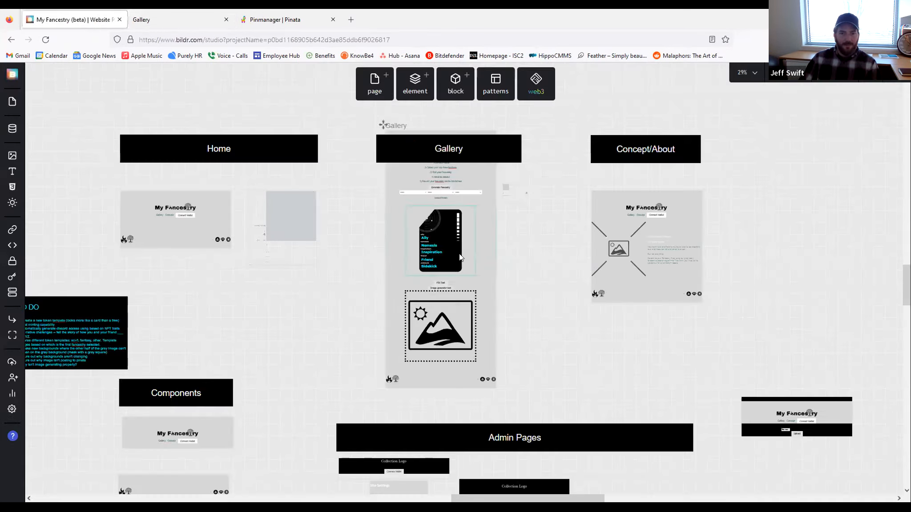
Step: Open the project and select the card's container Div in the element tree
left_click(435, 270)
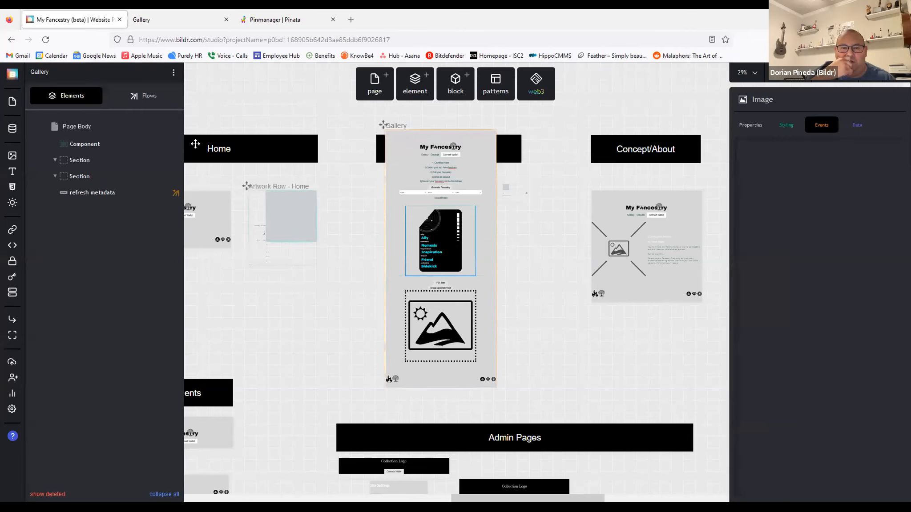
left_click(148, 99)
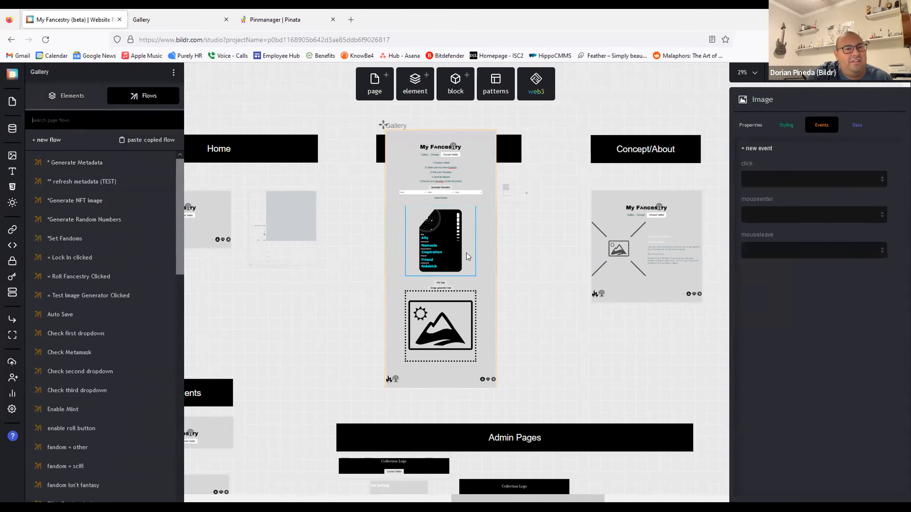
left_click(73, 96)
scroll(103, 242, "down", 5)
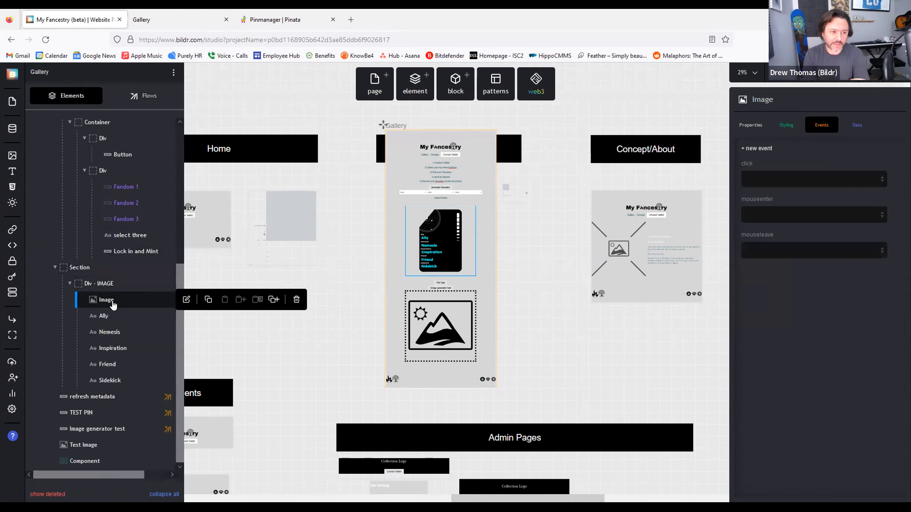
left_click(787, 126)
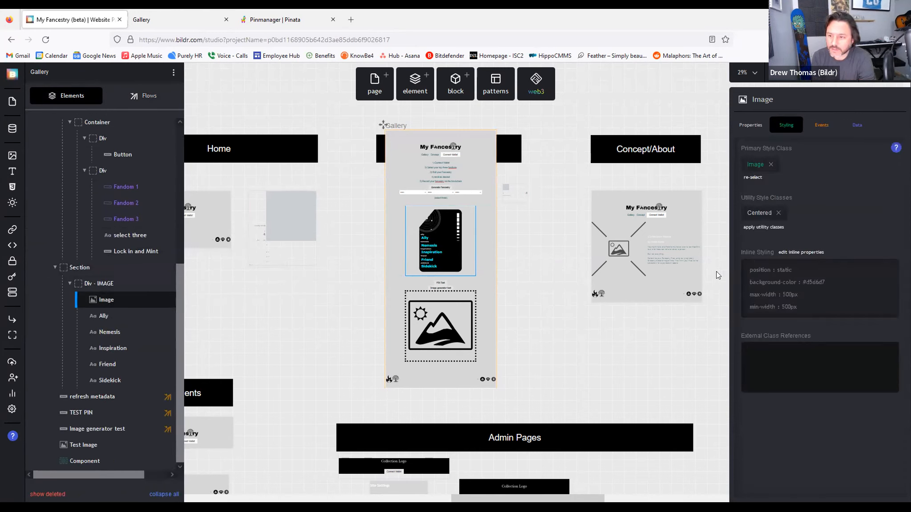
mouse_move(114, 289)
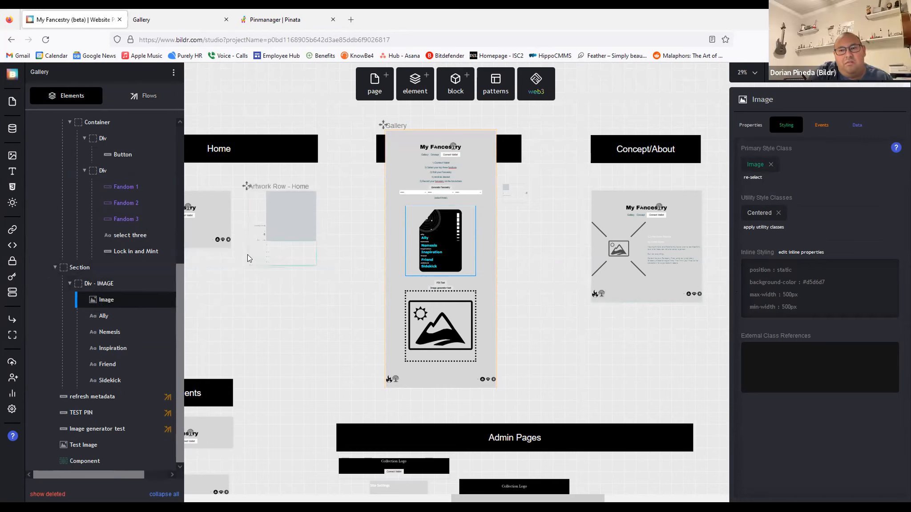
left_click(109, 284)
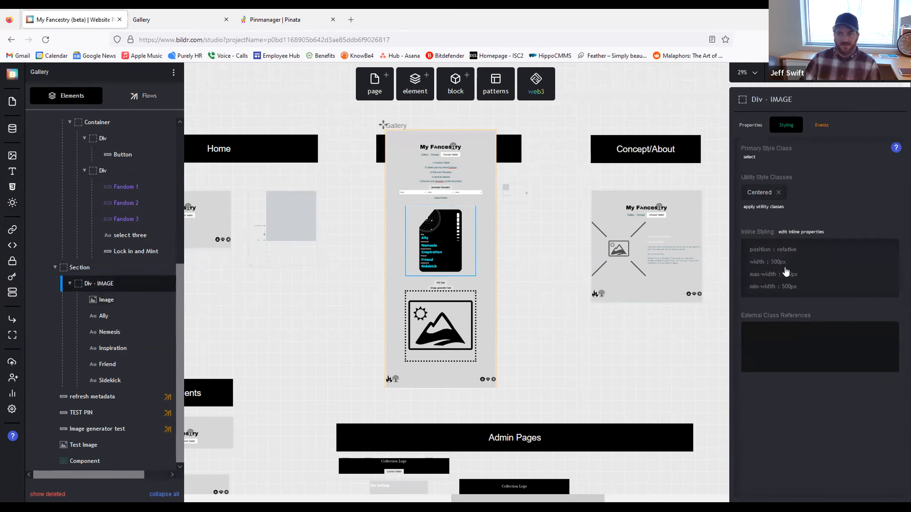
Step: Toggle the container's position option in its Used Props inline styles, then revert it
left_click(808, 294)
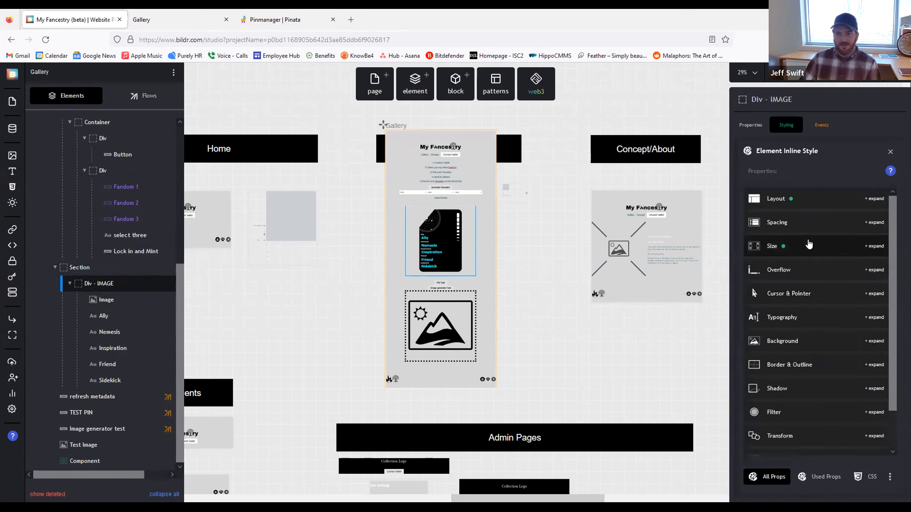
left_click(821, 479)
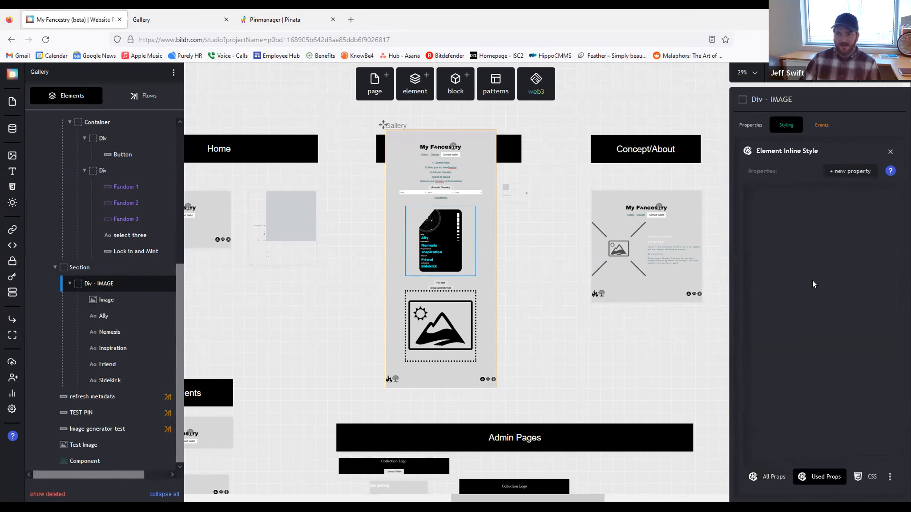
left_click(799, 218)
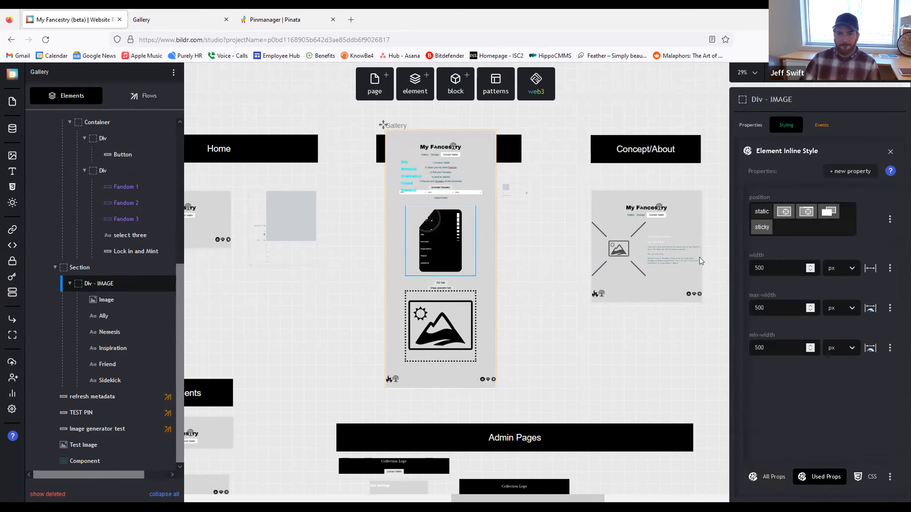
left_click(103, 317)
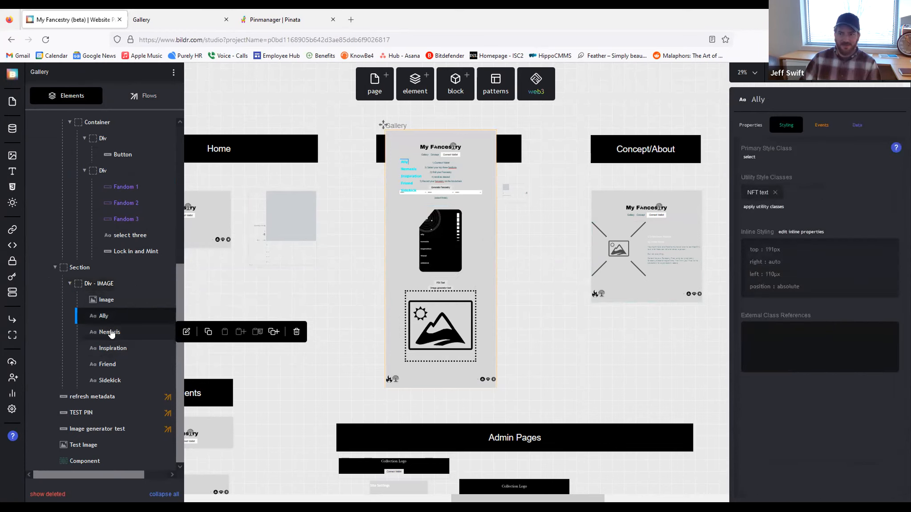
left_click(103, 285)
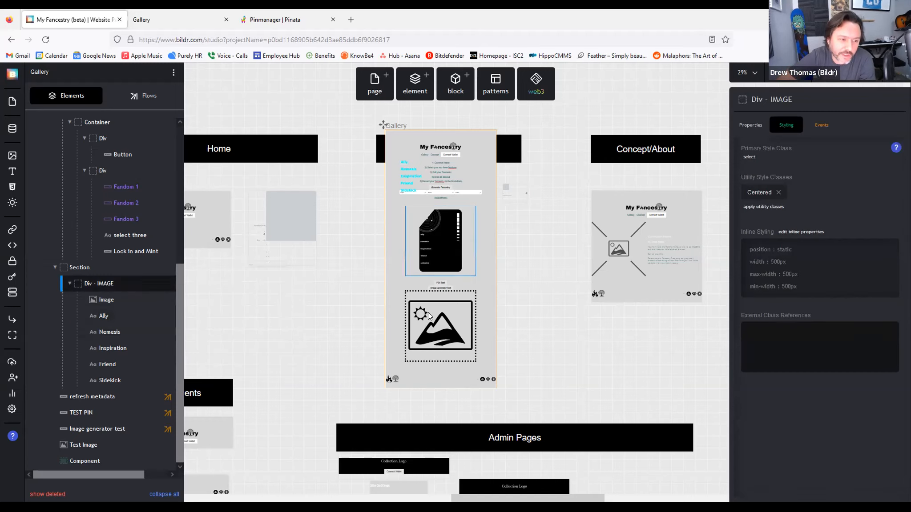
left_click(812, 257)
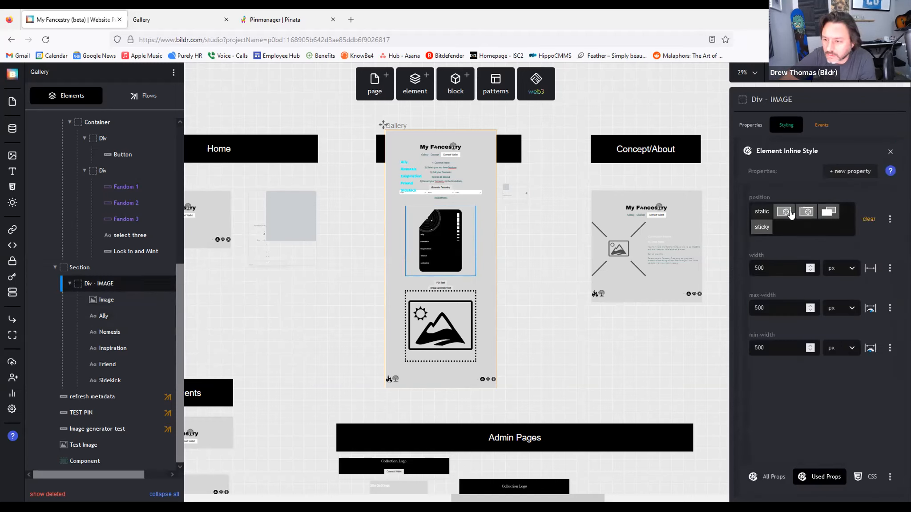
left_click(822, 214)
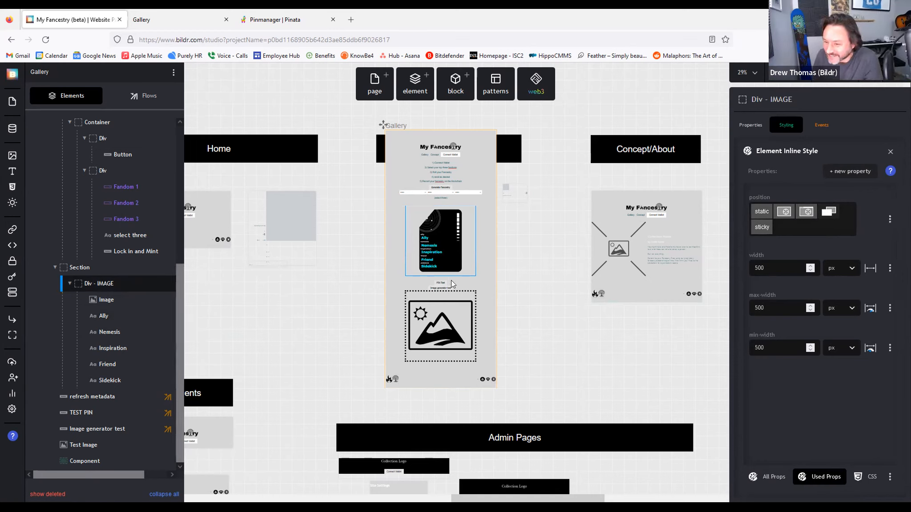
left_click(104, 300)
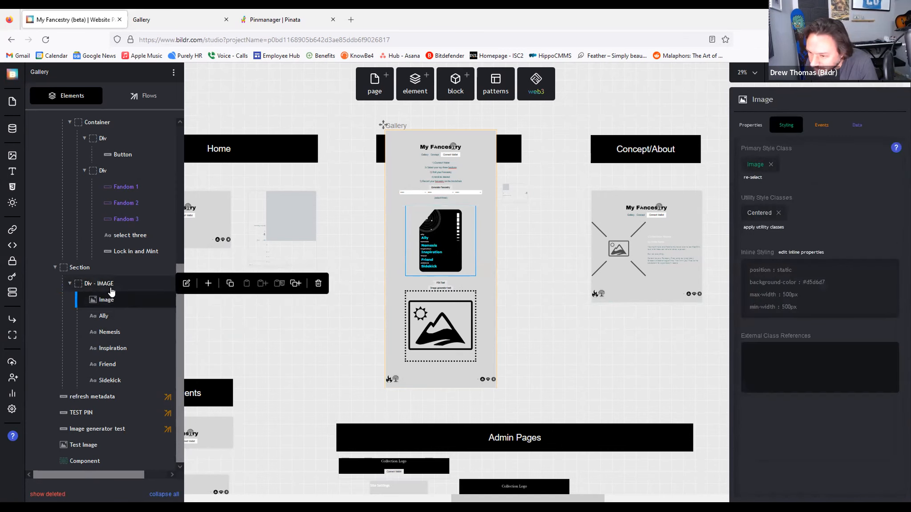
left_click(111, 290)
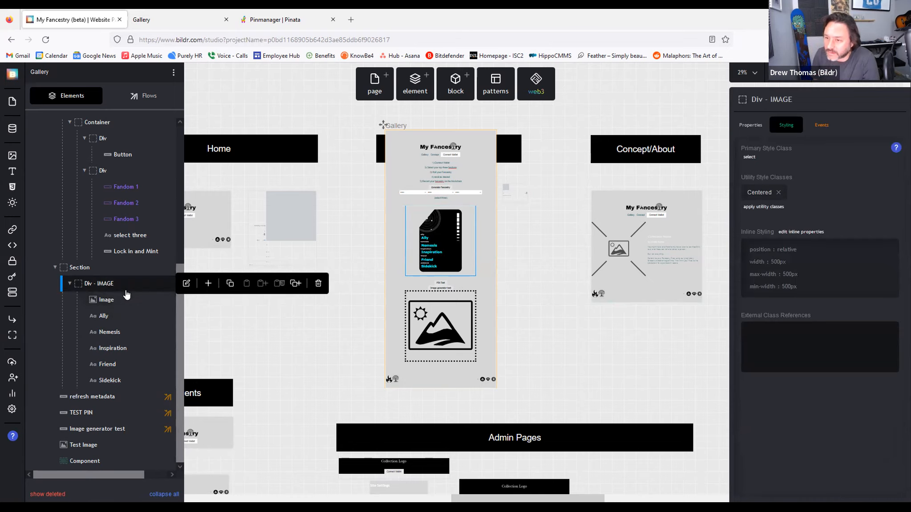
Step: Check the live Gallery page, revisit the container's inline styles, and reload the gallery
left_click(168, 17)
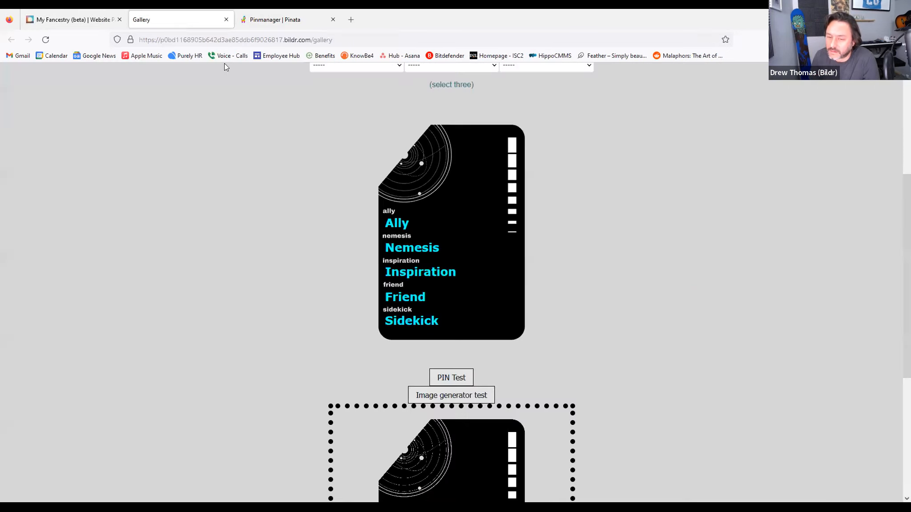
scroll(459, 281, "down", 3)
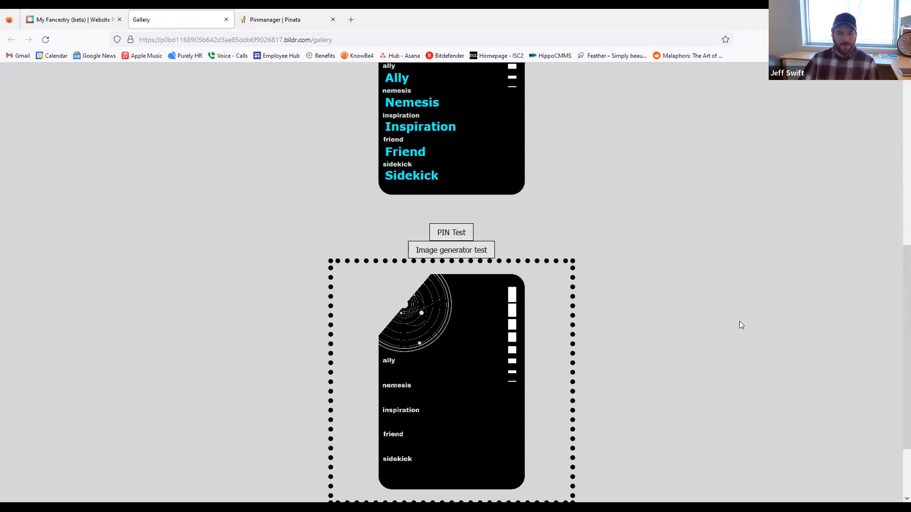
scroll(283, 195, "up", 2)
left_click(62, 20)
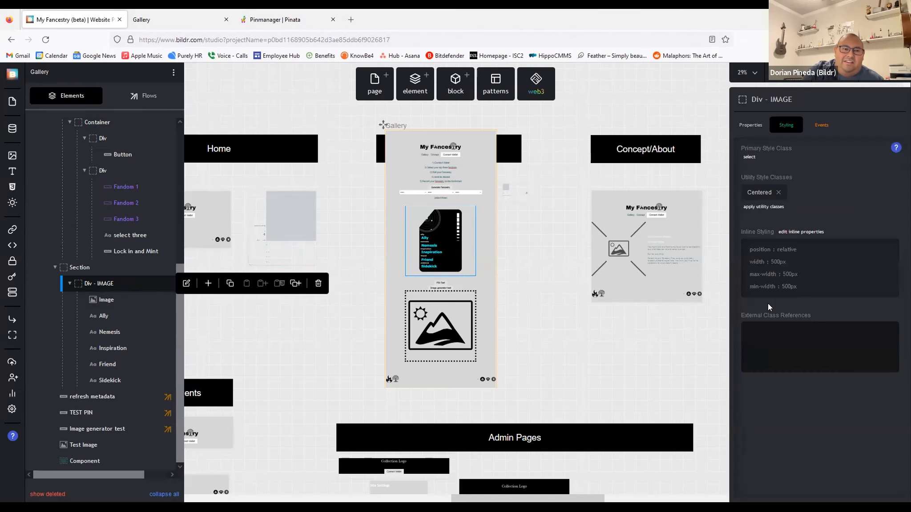
left_click(822, 276)
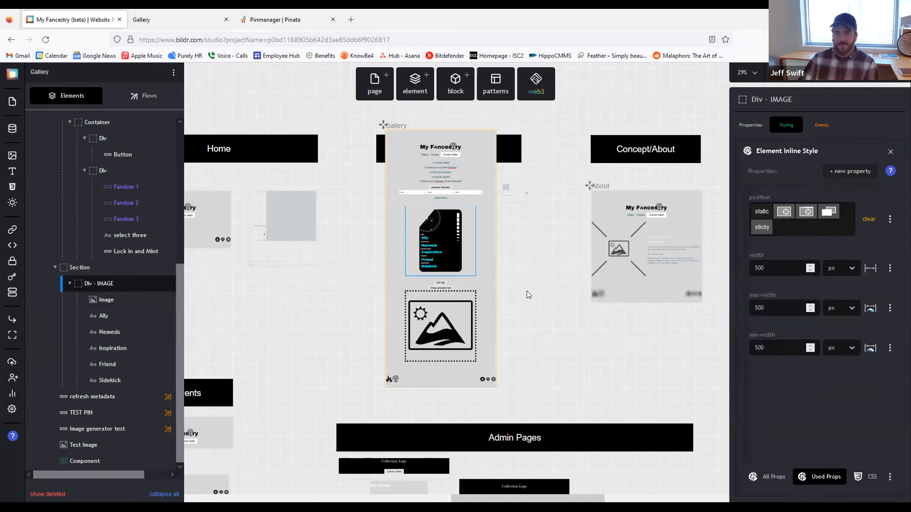
left_click(149, 19)
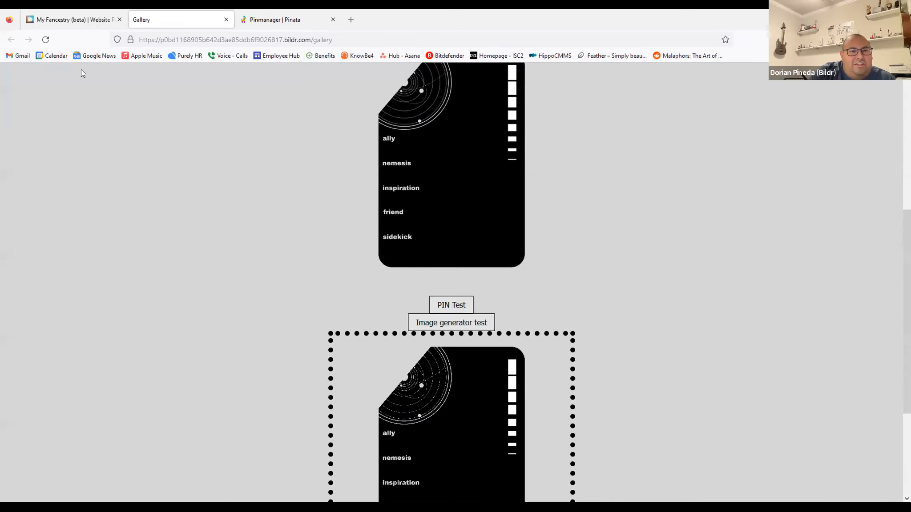
left_click(45, 39)
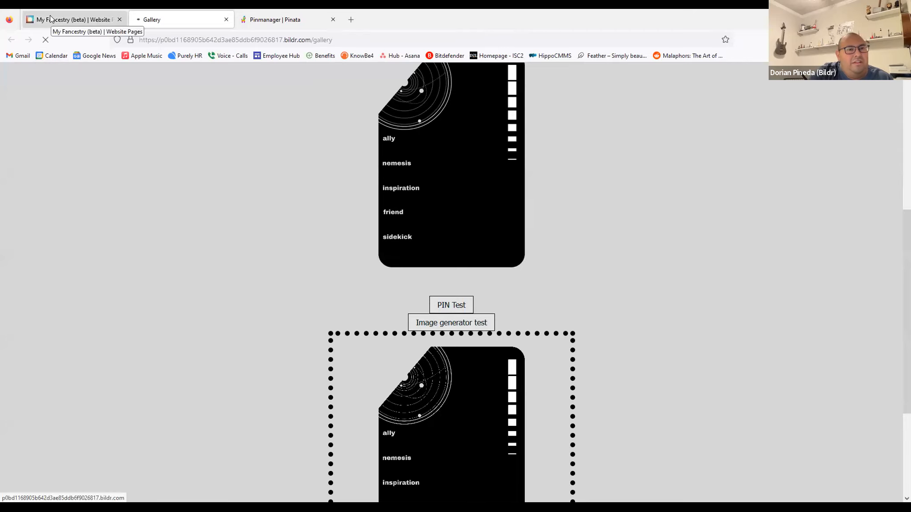
left_click(51, 20)
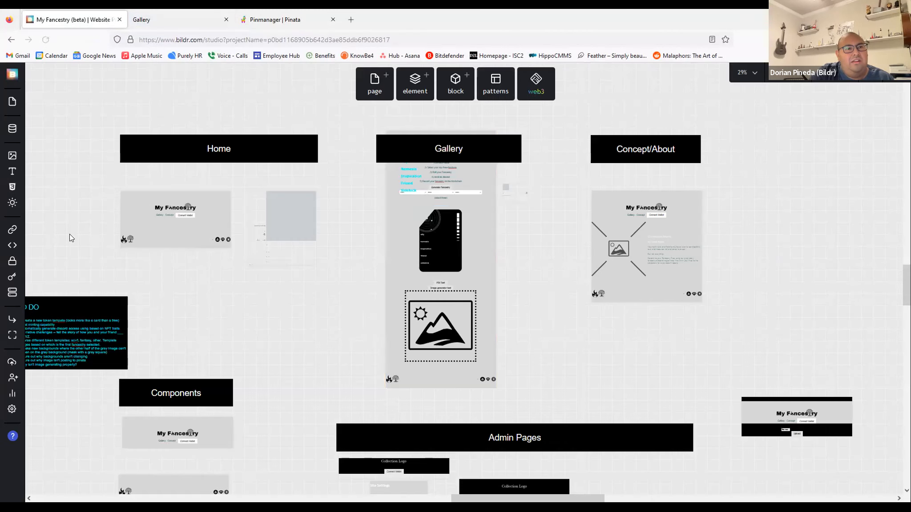
Step: Set the Test Image Generator flow's Save Element to Image Container Element to Div - IMAGE
left_click(440, 288)
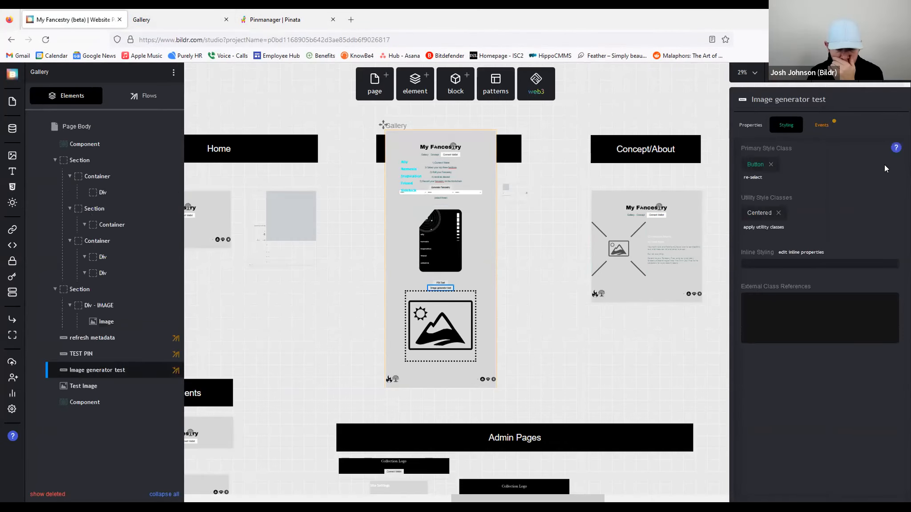
left_click(823, 126)
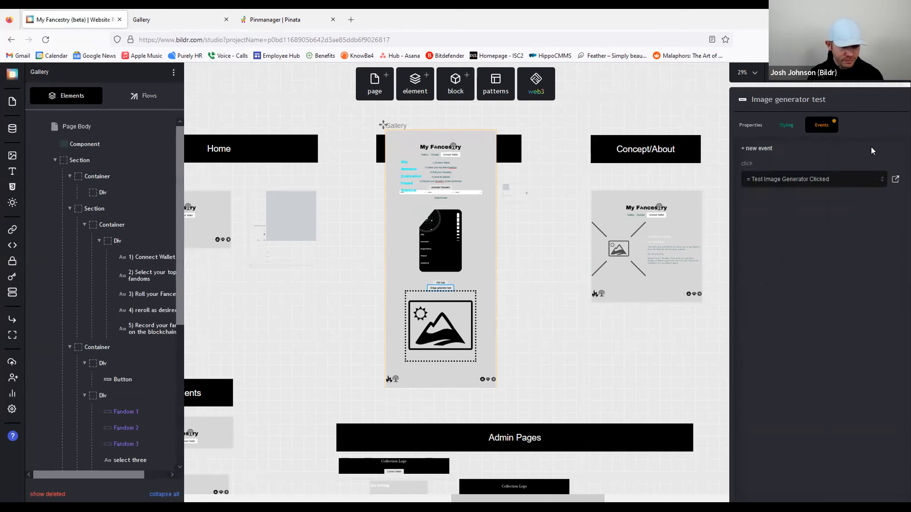
left_click(895, 180)
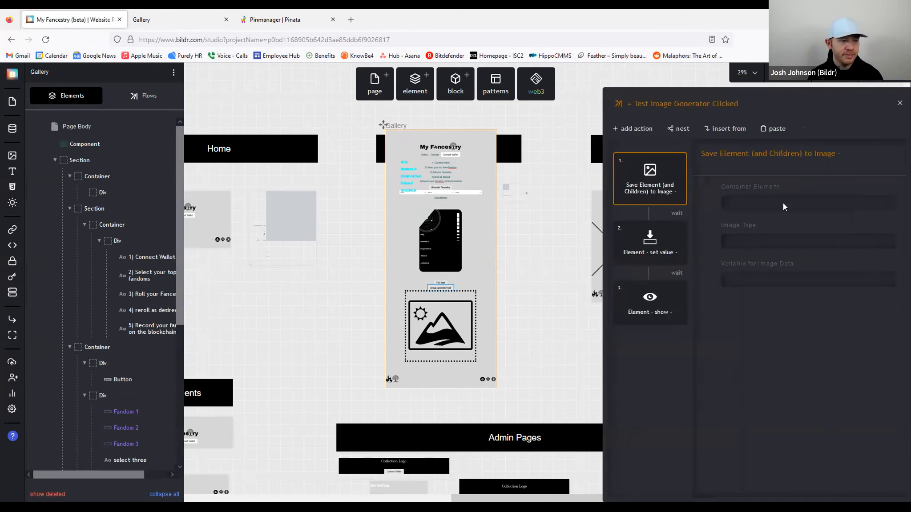
left_click(651, 252)
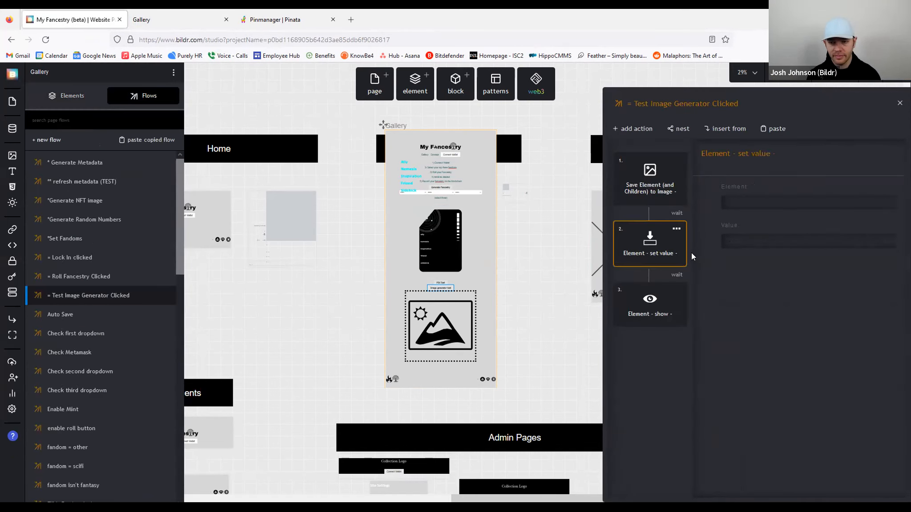
left_click(642, 201)
left_click(777, 214)
scroll(801, 278, "down", 5)
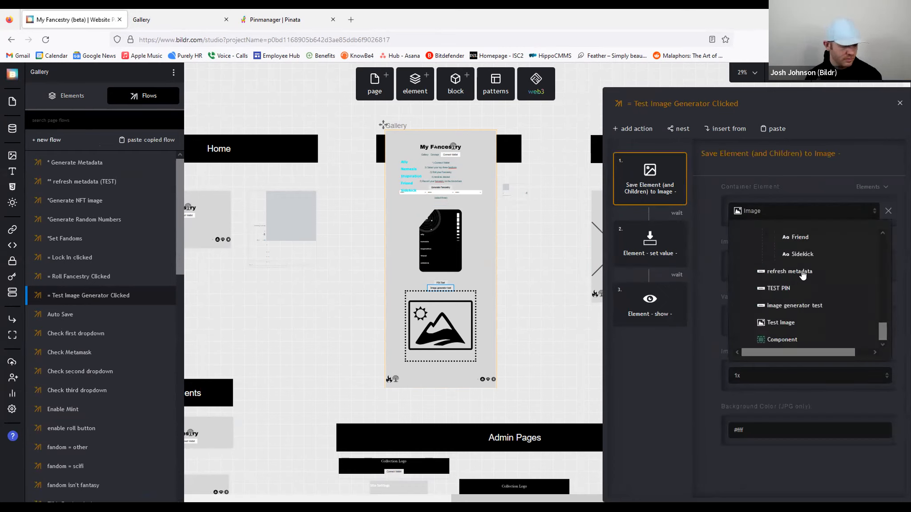
scroll(799, 277, "up", 2)
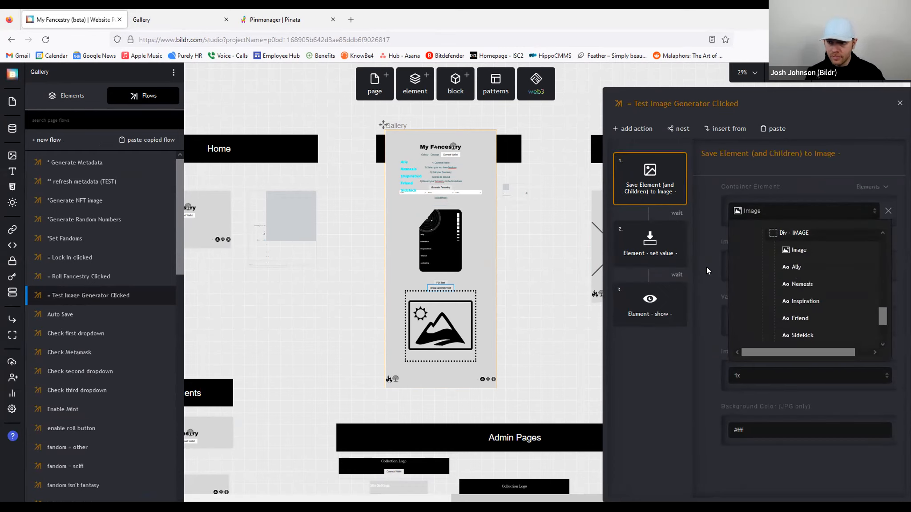
left_click(793, 235)
left_click(534, 255)
left_click(146, 17)
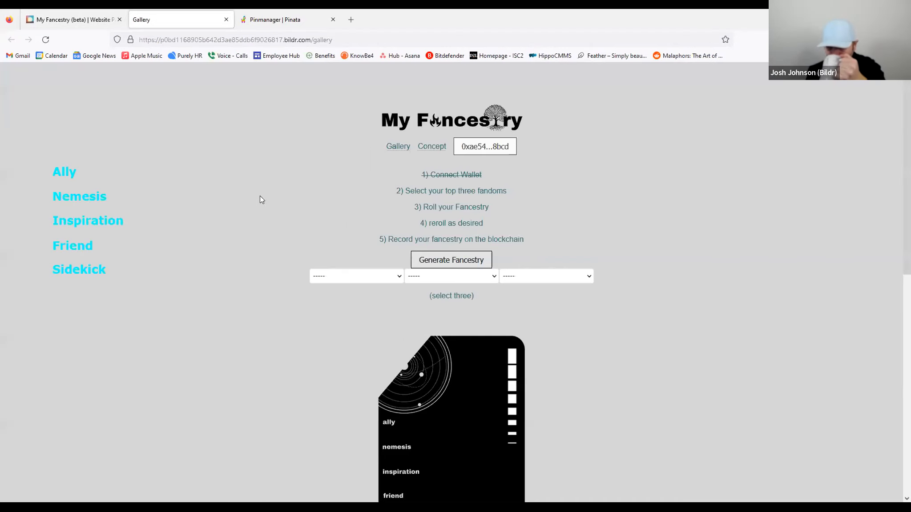
Step: Run the Image generator test on the live Gallery page
scroll(563, 248, "down", 2)
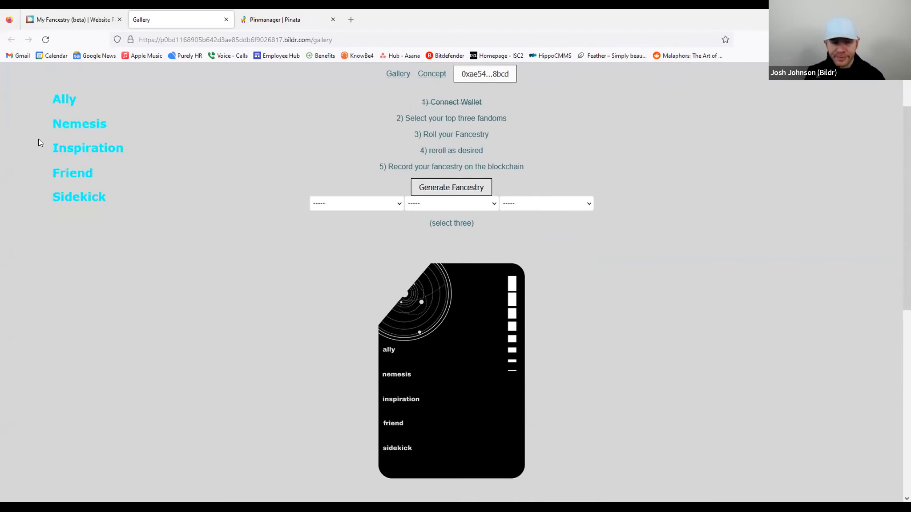
left_click_drag(46, 103, 96, 176)
left_click(115, 180)
scroll(446, 401, "down", 3)
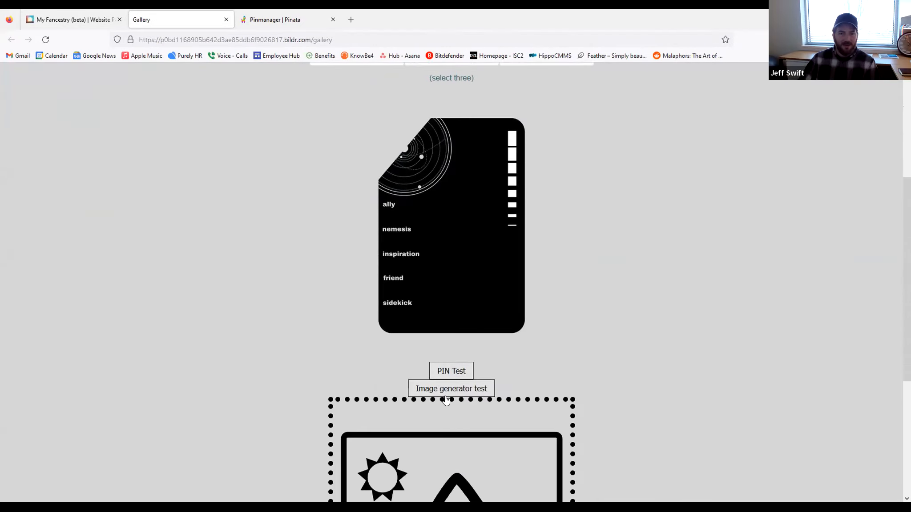
scroll(509, 326, "down", 2)
left_click(470, 321)
scroll(700, 325, "down", 3)
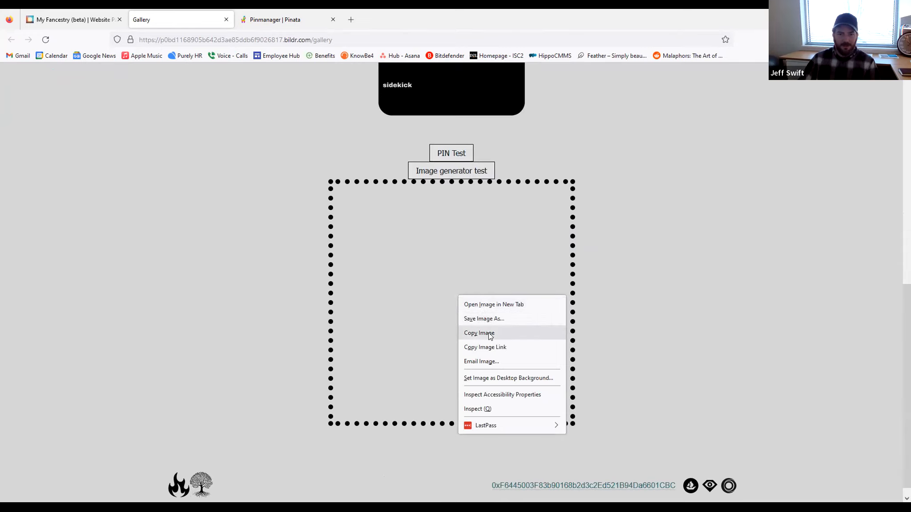
Step: Open the generated 500 × 500 image in a new tab, revealing a blank grey square
left_click(494, 306)
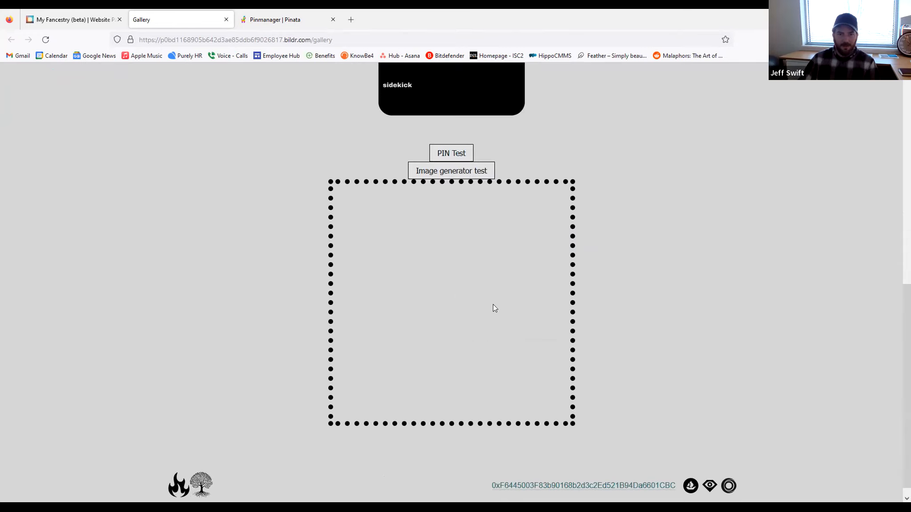
left_click(285, 21)
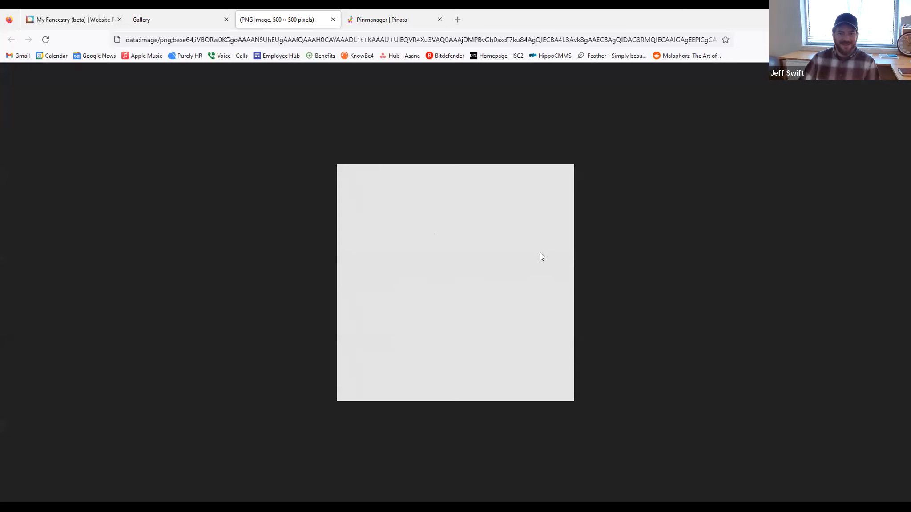
left_click(171, 19)
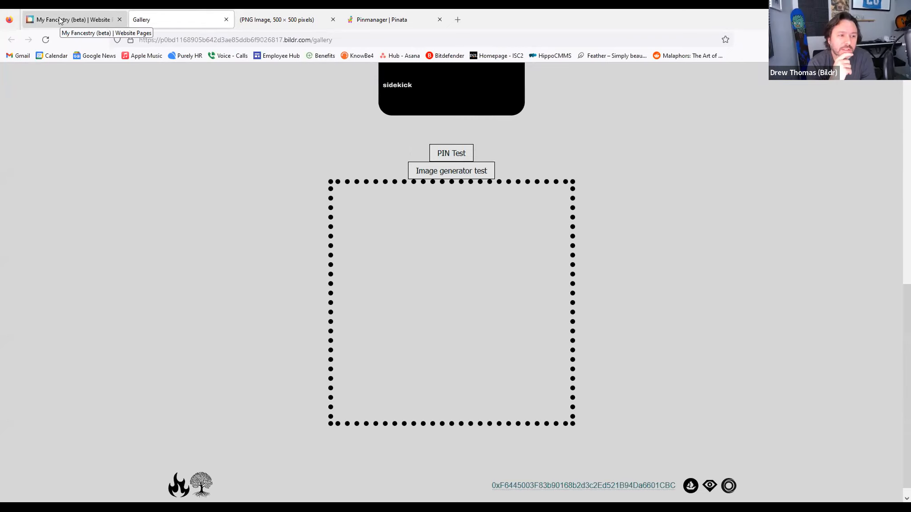
scroll(640, 268, "up", 3)
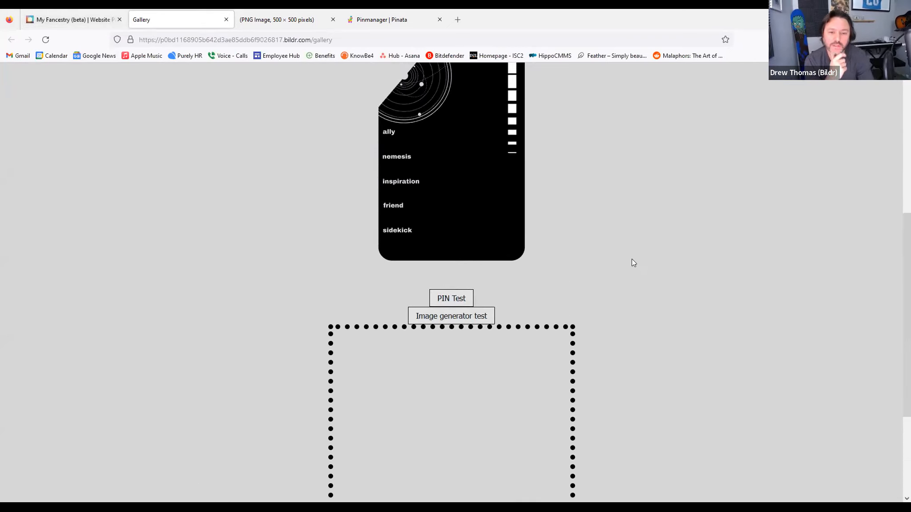
scroll(632, 259, "up", 2)
Step: Select the Div - IMAGE container in the studio and compare with the generated image
left_click(53, 20)
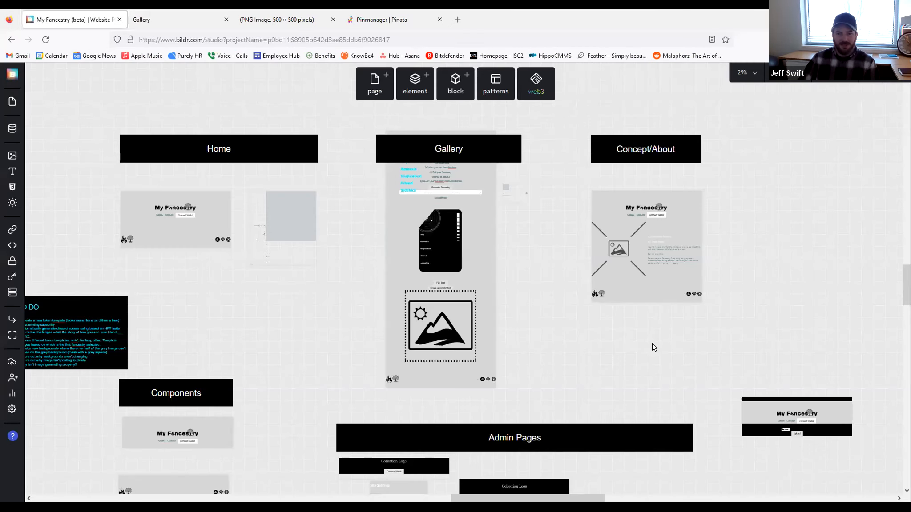
left_click(466, 320)
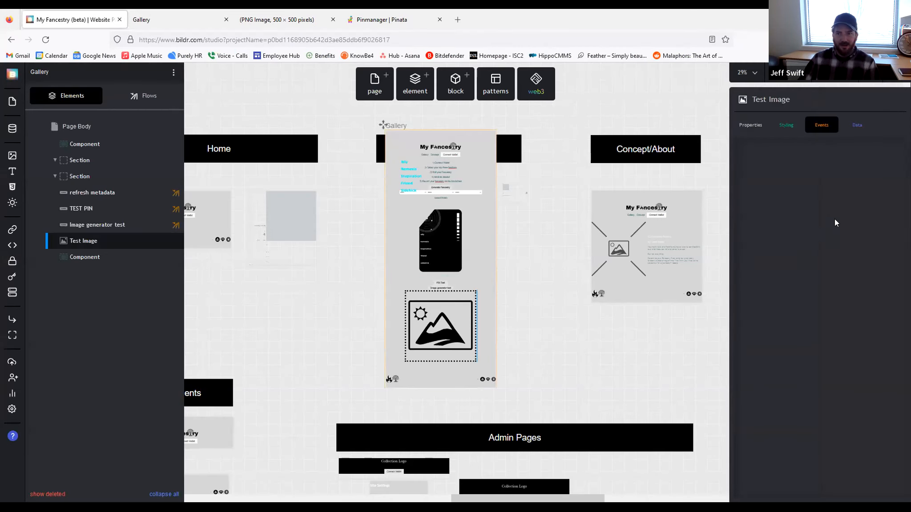
scroll(142, 262, "down", 5)
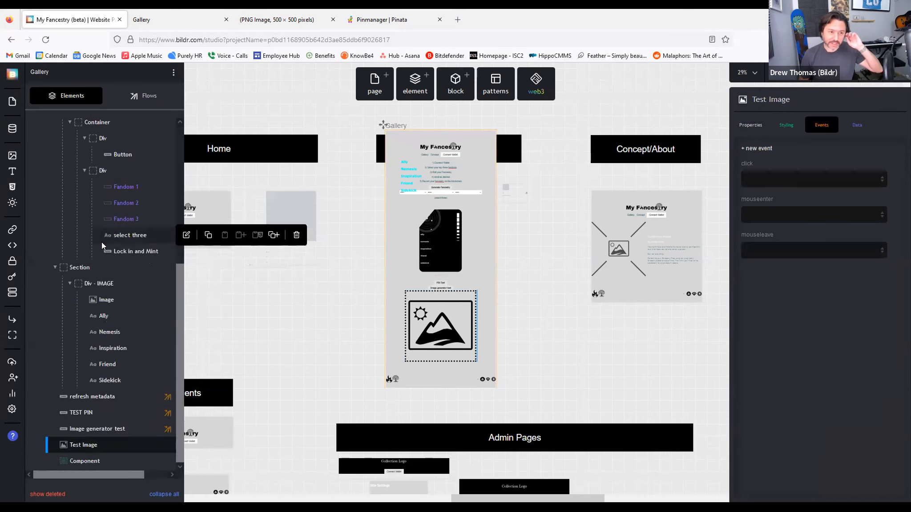
left_click(106, 284)
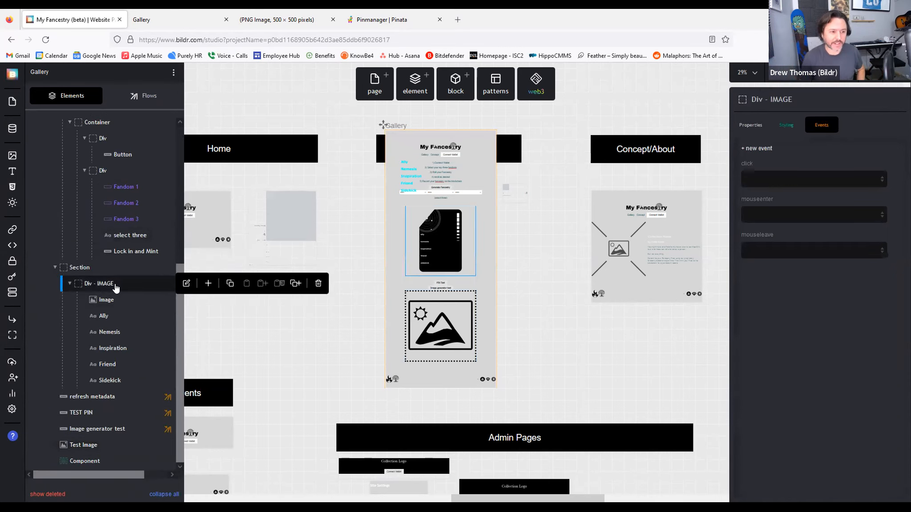
left_click(185, 14)
left_click(276, 19)
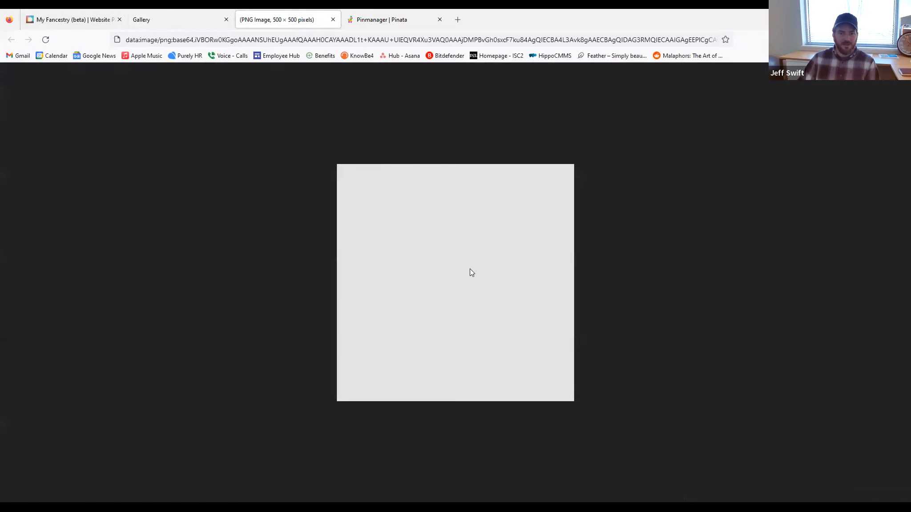
left_click(67, 19)
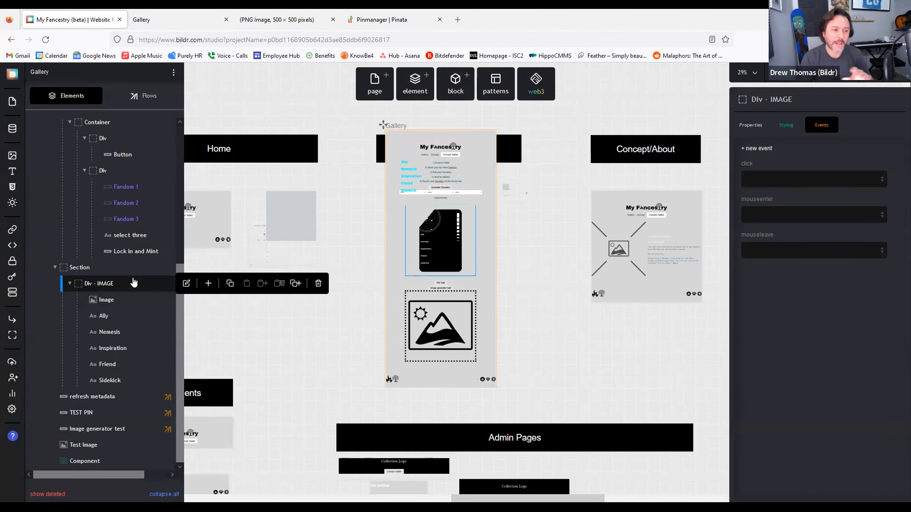
Step: Review the Image's styling: #d5d6d7 background with 500px min and max widths
left_click(761, 129)
left_click(782, 126)
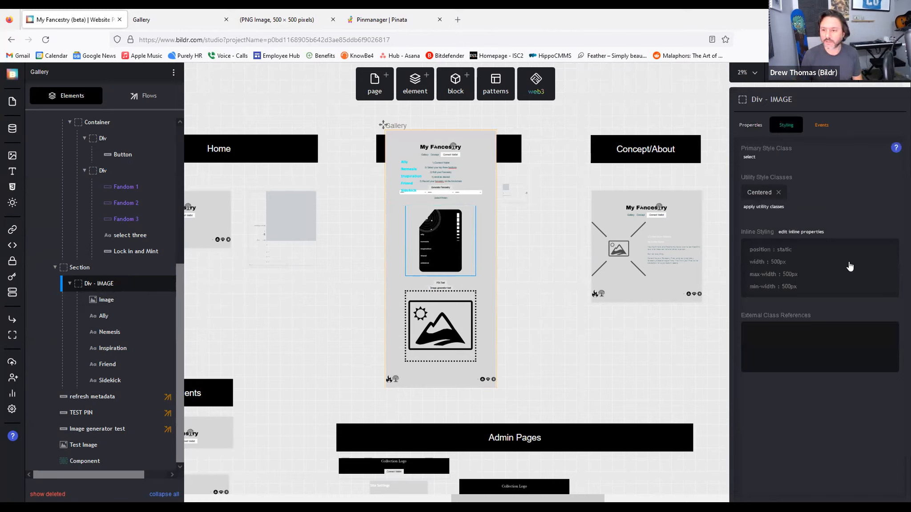
mouse_move(111, 304)
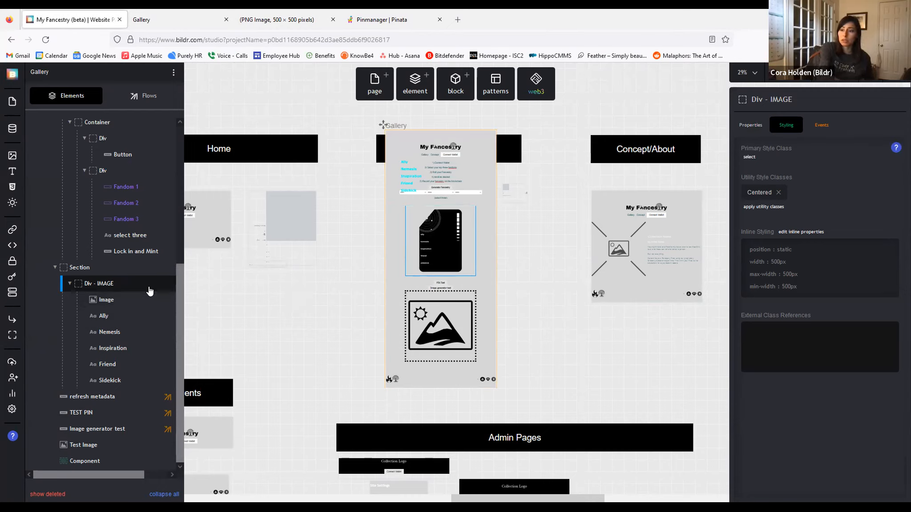
mouse_move(97, 275)
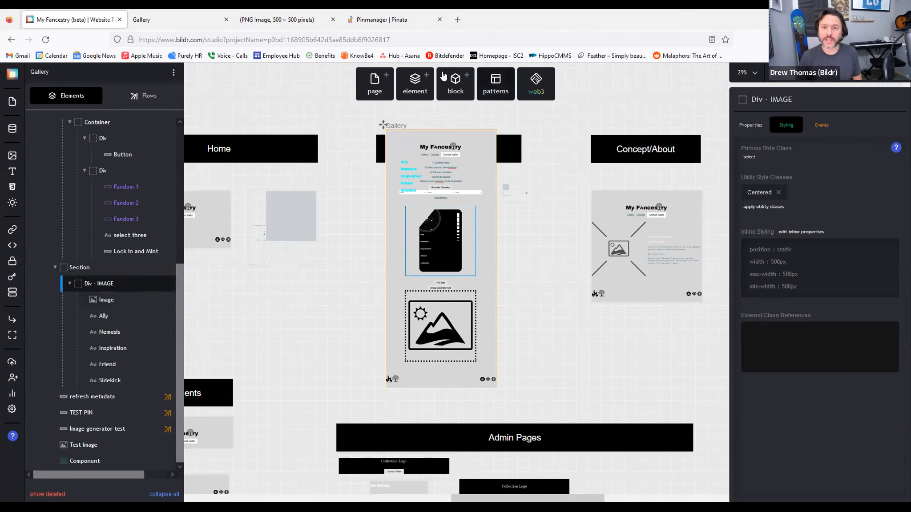
left_click(108, 301)
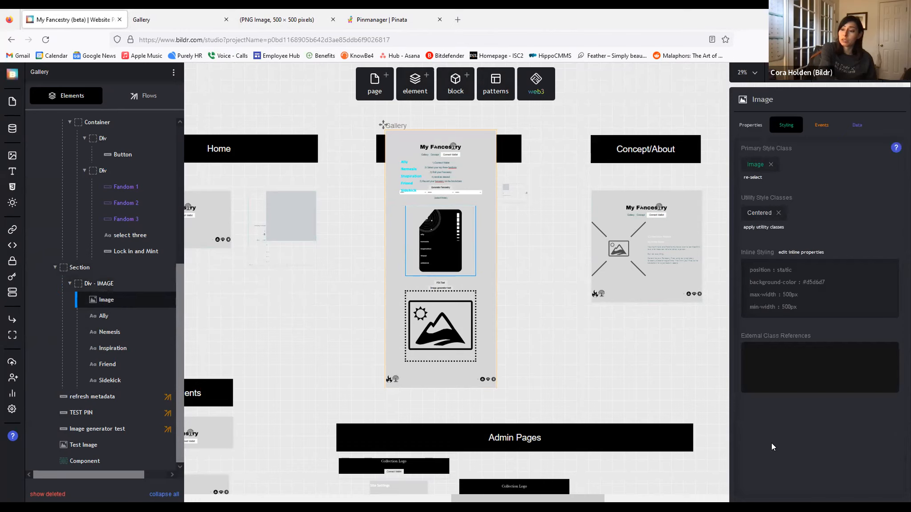
mouse_move(116, 284)
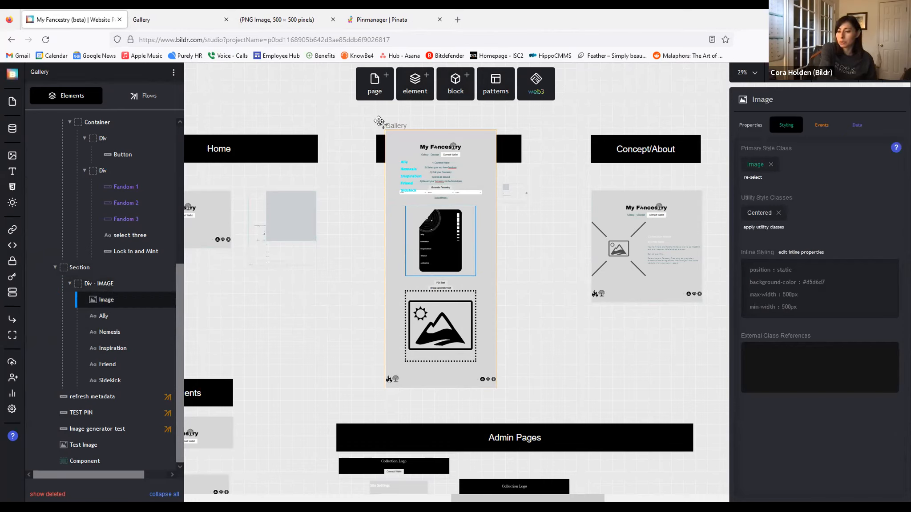
left_click_drag(378, 121, 372, 158)
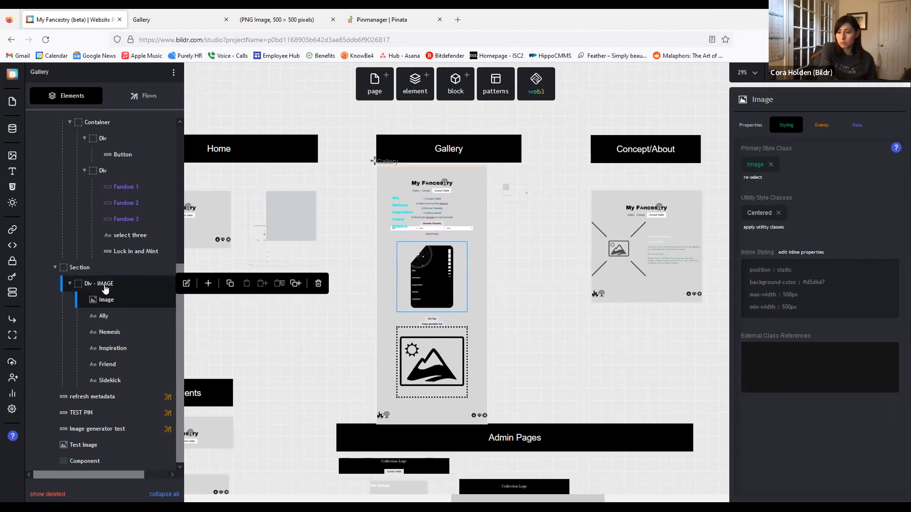
left_click(122, 285)
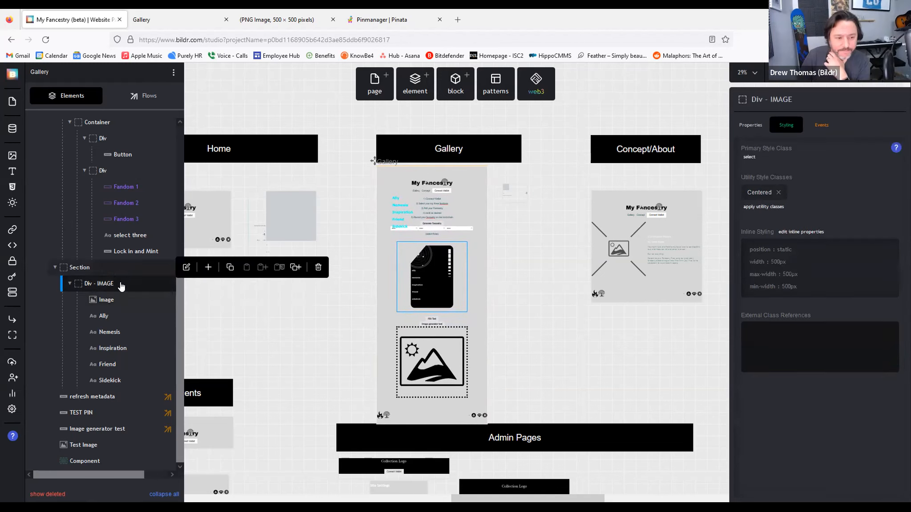
Step: Glance at the element library, nudge the Gallery board up, and clear the selection
left_click(415, 80)
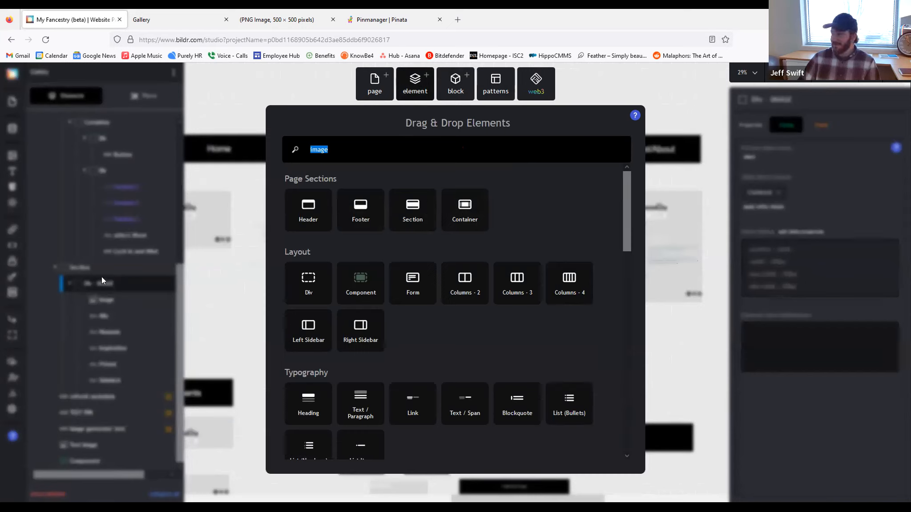
left_click(656, 200)
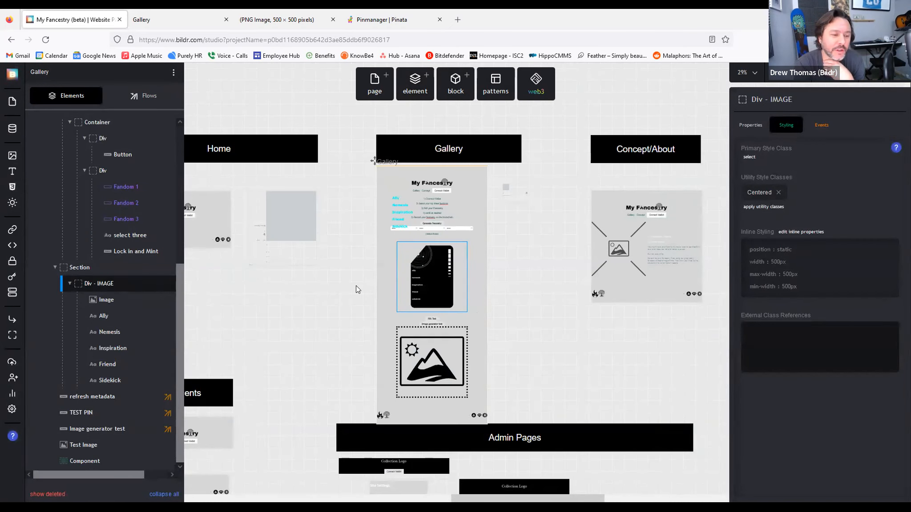
left_click_drag(370, 123, 365, 102)
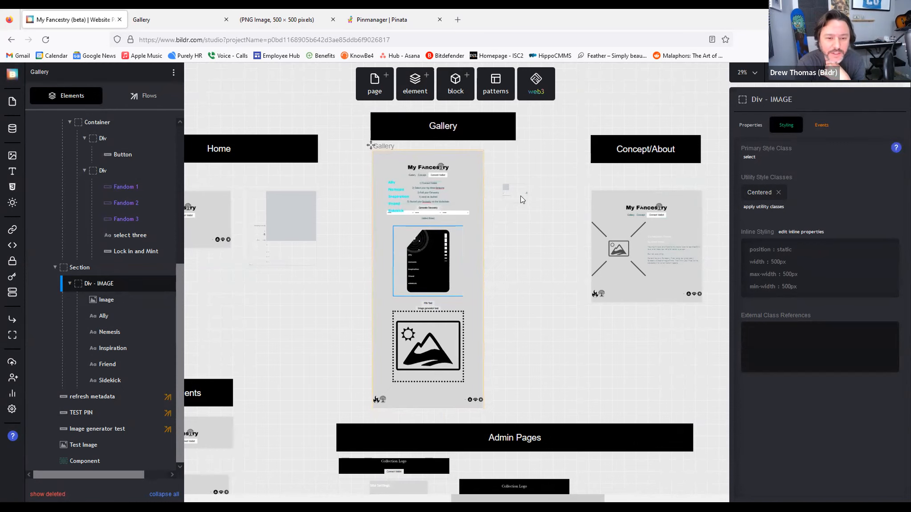
left_click(610, 331)
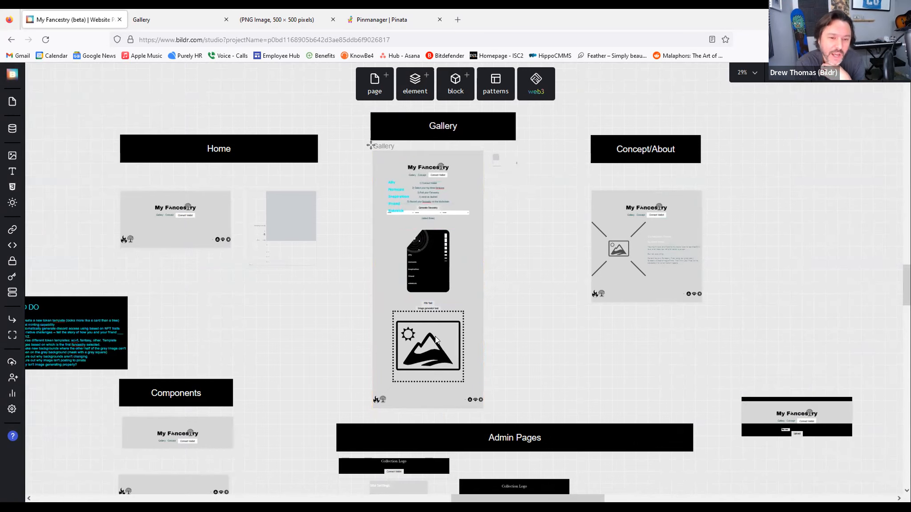
Step: Reselect Div - IMAGE, check its inline styles, then close the side panels
left_click(440, 280)
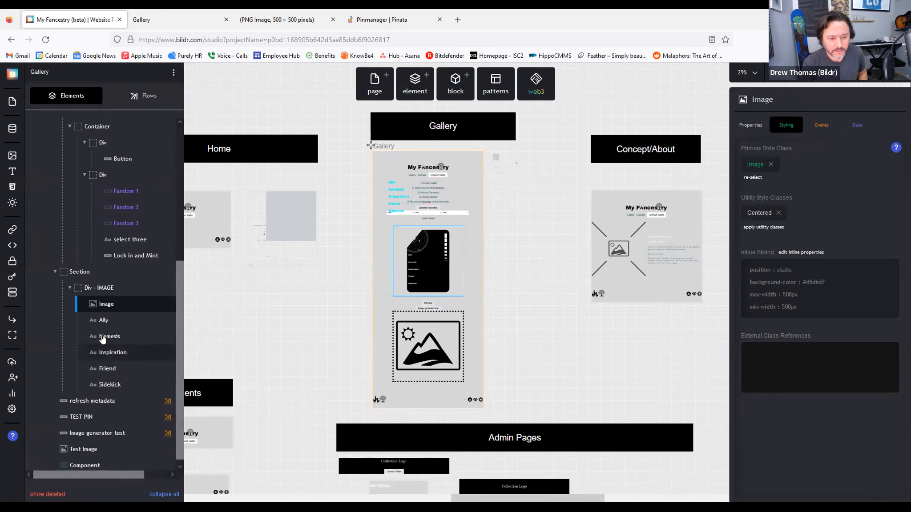
left_click(99, 288)
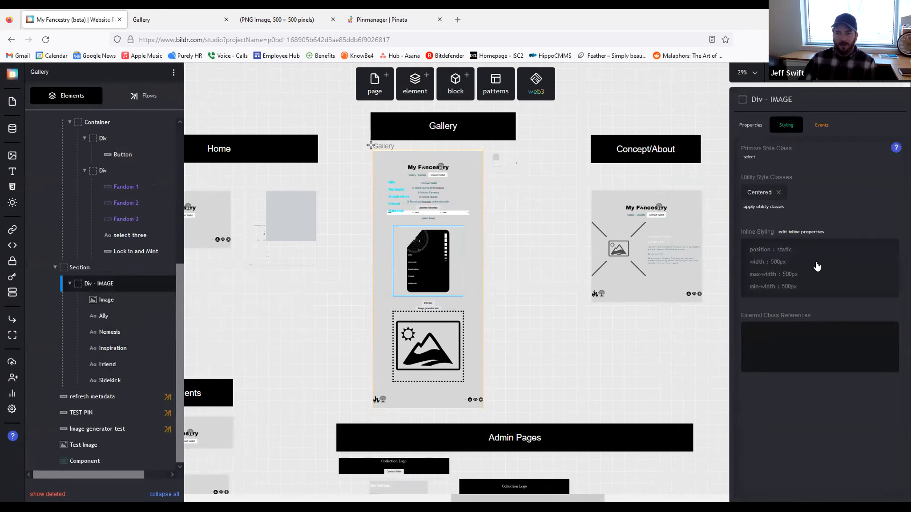
left_click(817, 266)
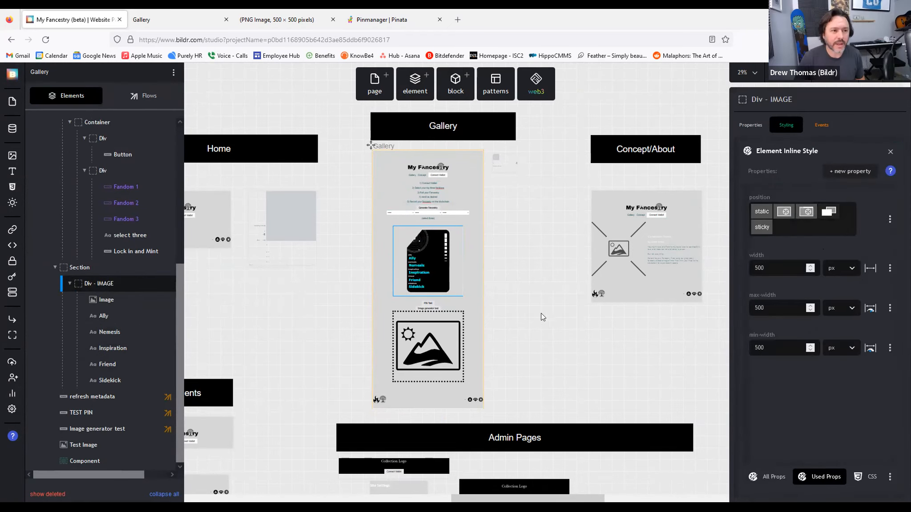
left_click(518, 287)
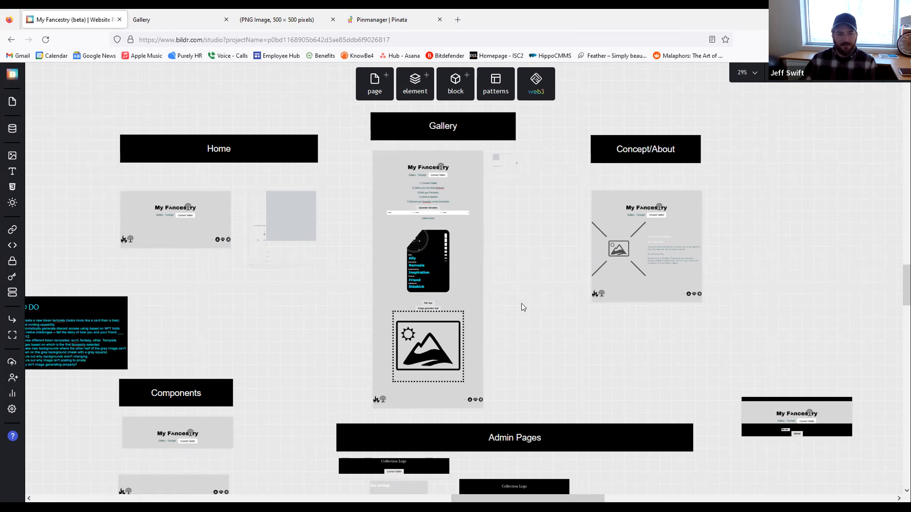
Step: Centre the Gallery page on the canvas and select the Image inside Div - IMAGE
scroll(320, 312, "left", 1)
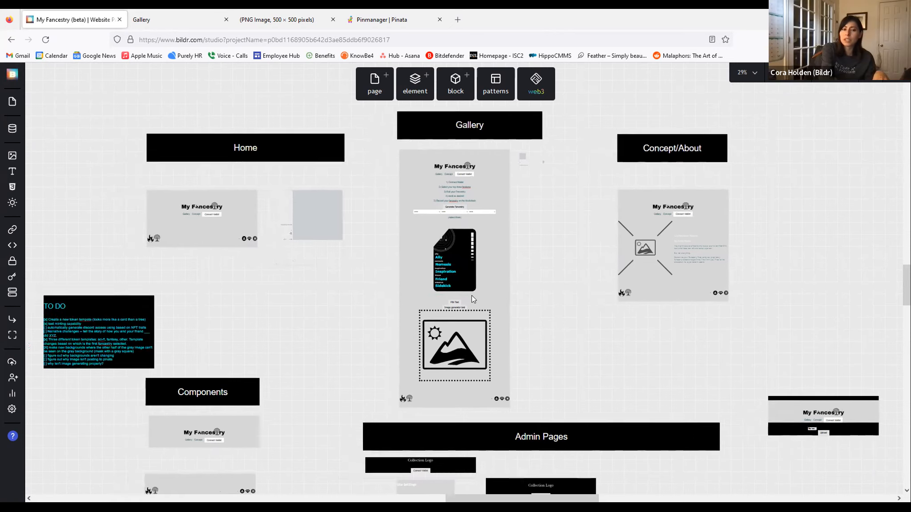
scroll(472, 299, "left", 4)
scroll(472, 299, "up", 1)
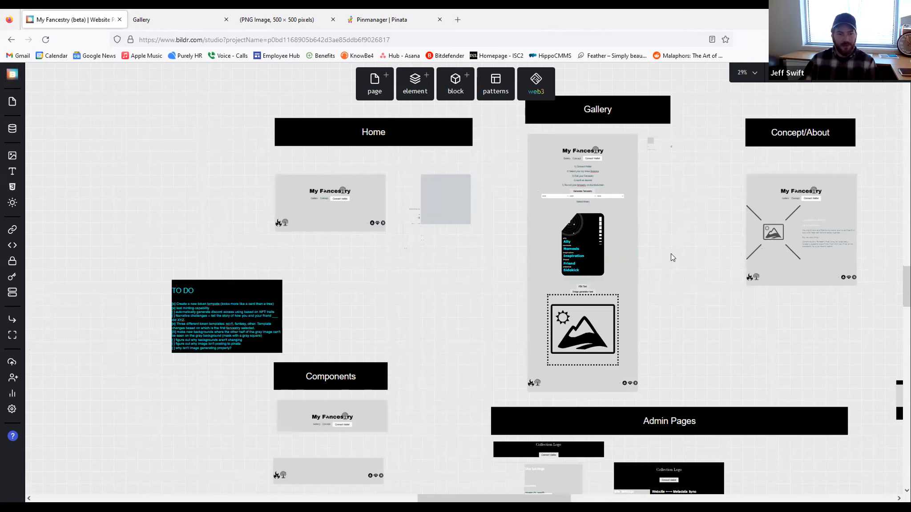
left_click_drag(686, 263, 558, 275)
left_click(485, 276)
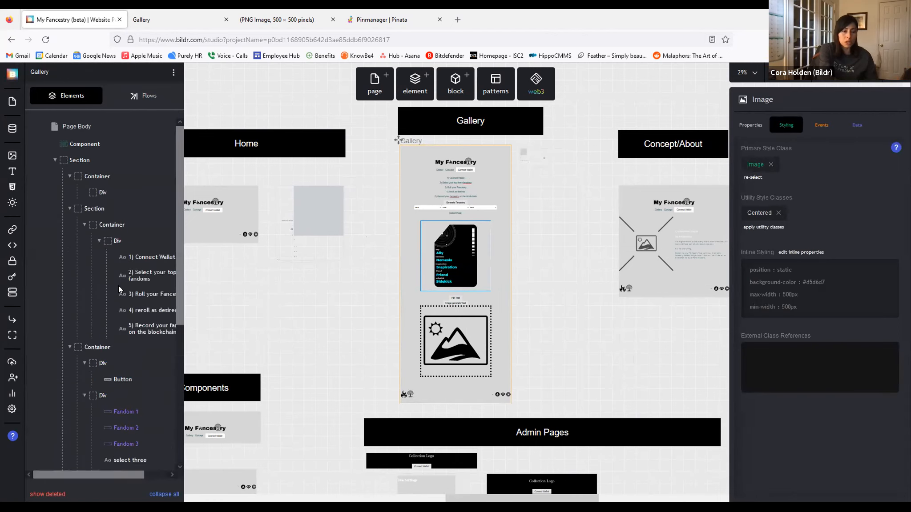
scroll(120, 281, "down", 4)
scroll(120, 279, "down", 1)
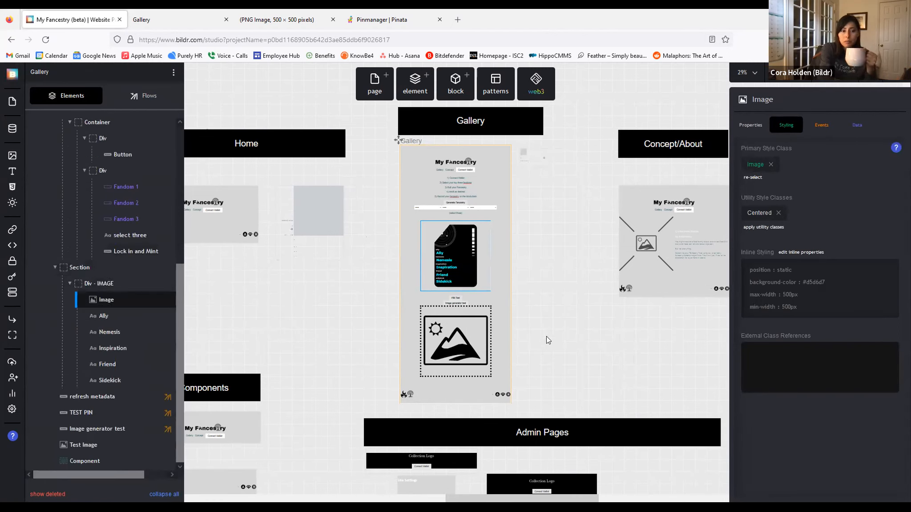
left_click(128, 299)
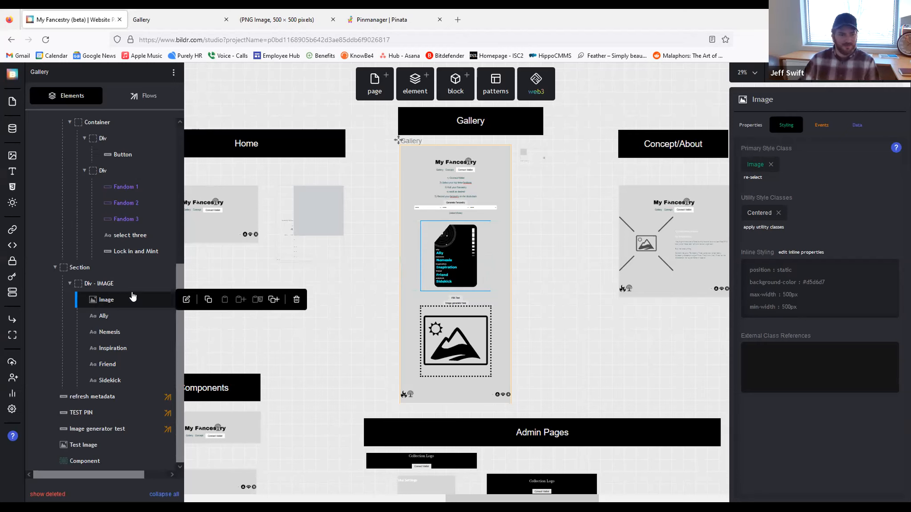
Step: Glance at the page's flows, then return to the element tree showing the Image and trait texts
scroll(125, 292, "up", 5)
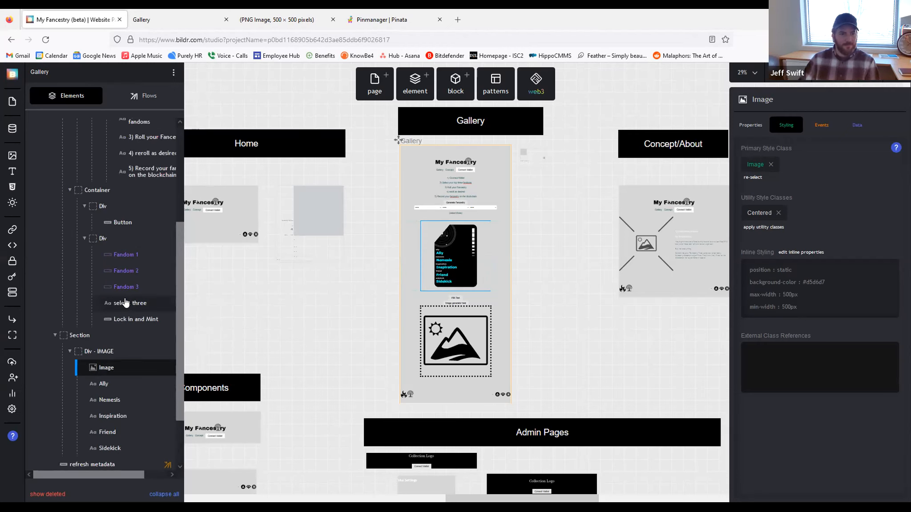
left_click(142, 96)
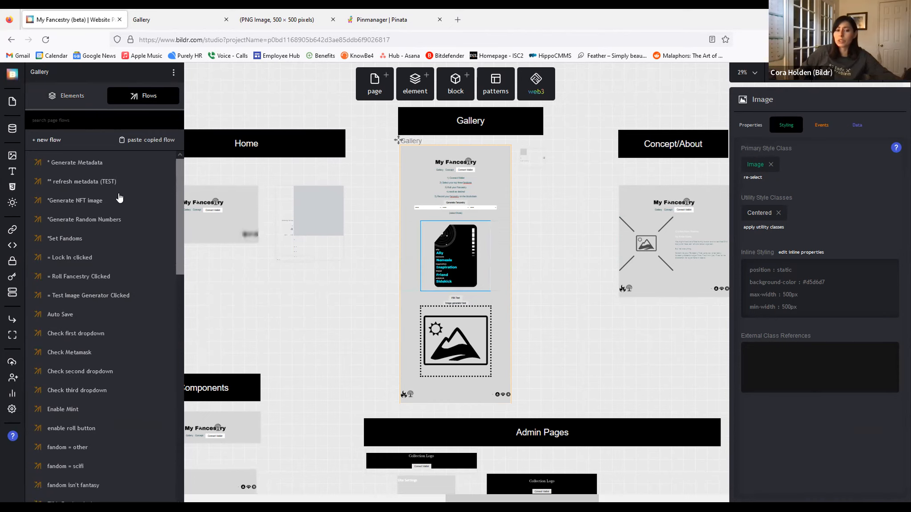
left_click(69, 96)
scroll(95, 264, "down", 5)
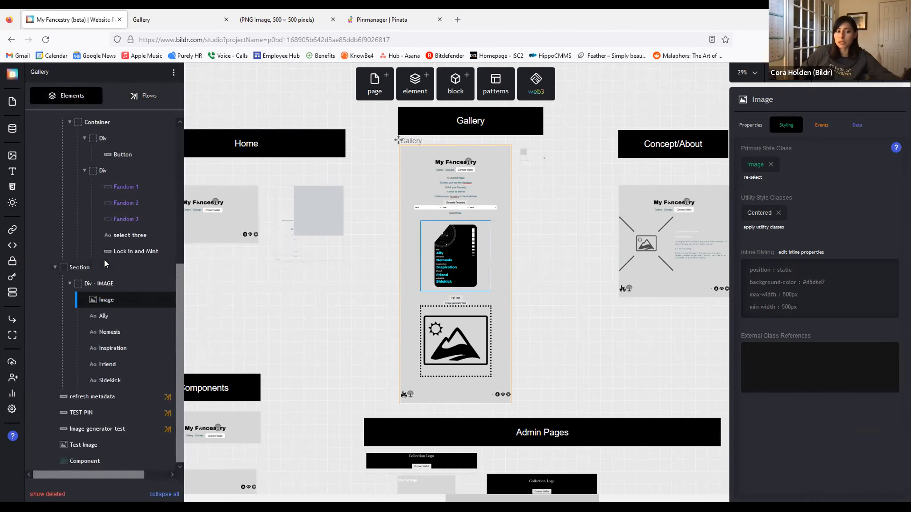
Step: Add a new Container under the Section and name it 'Container -IMAGE'
left_click(414, 85)
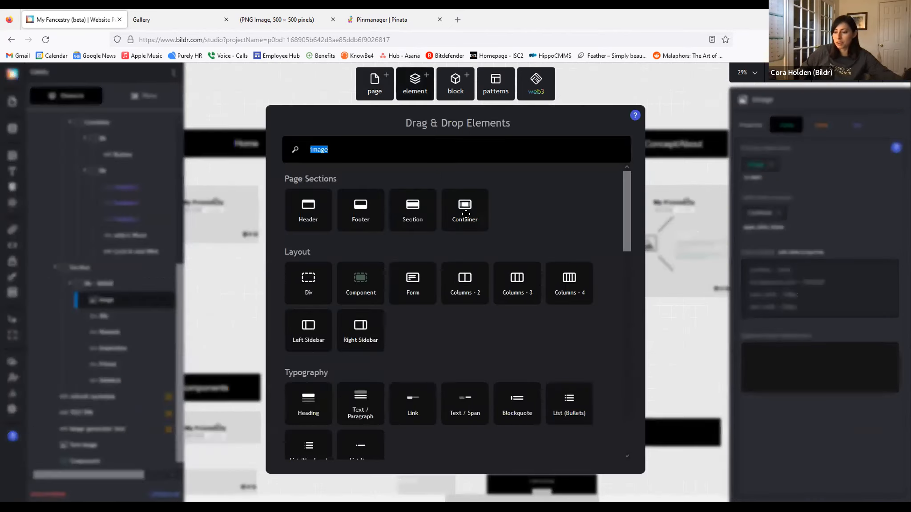
left_click_drag(467, 218, 87, 394)
left_click(827, 93)
type("-IMAGE")
key("Return")
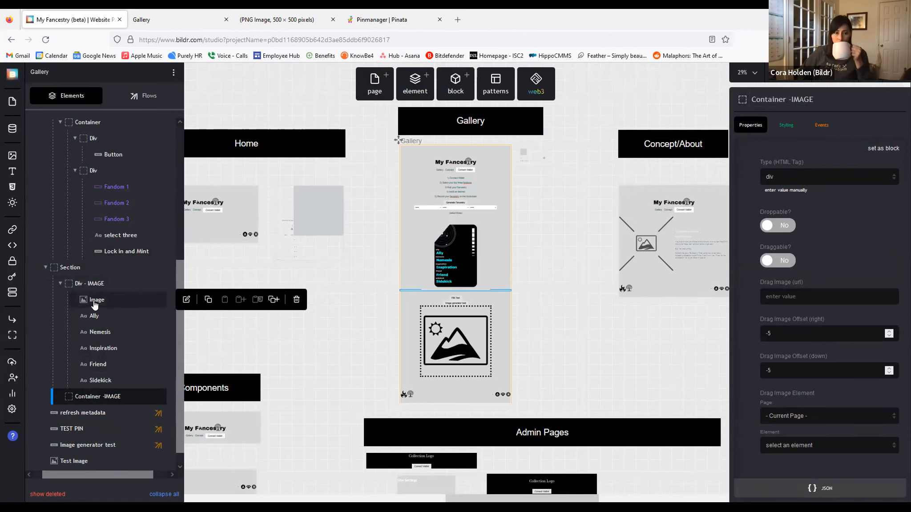
Step: Move the Image and the Ally through Sidekick labels into Container -IMAGE
left_click(92, 302)
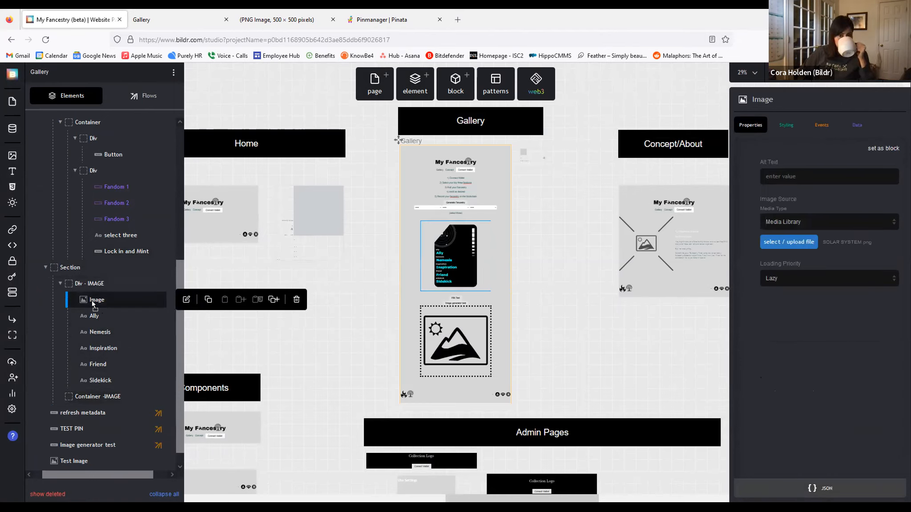
left_click_drag(91, 303, 98, 396)
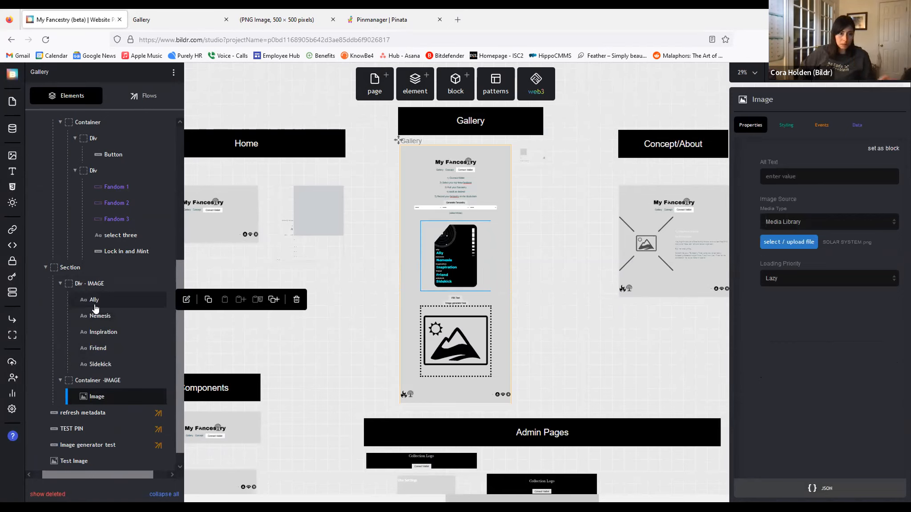
left_click_drag(93, 308, 95, 401)
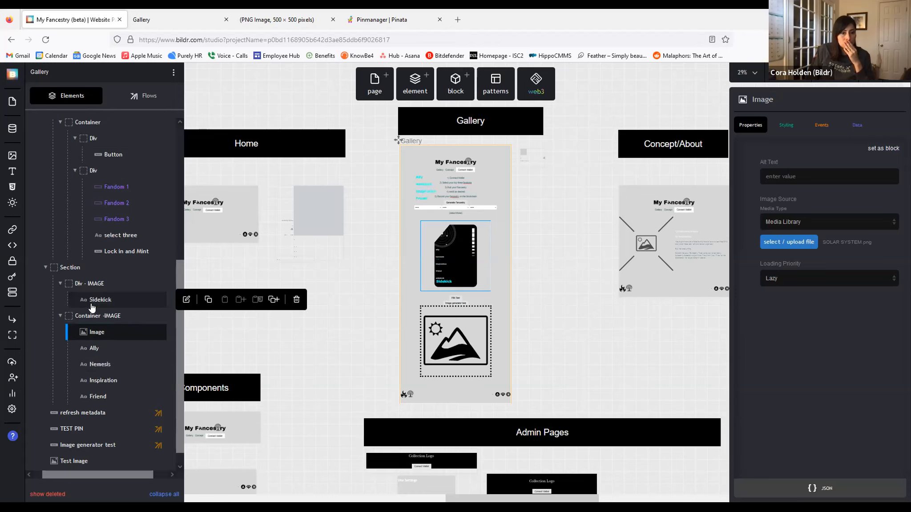
left_click_drag(91, 307, 94, 315)
left_click(90, 284)
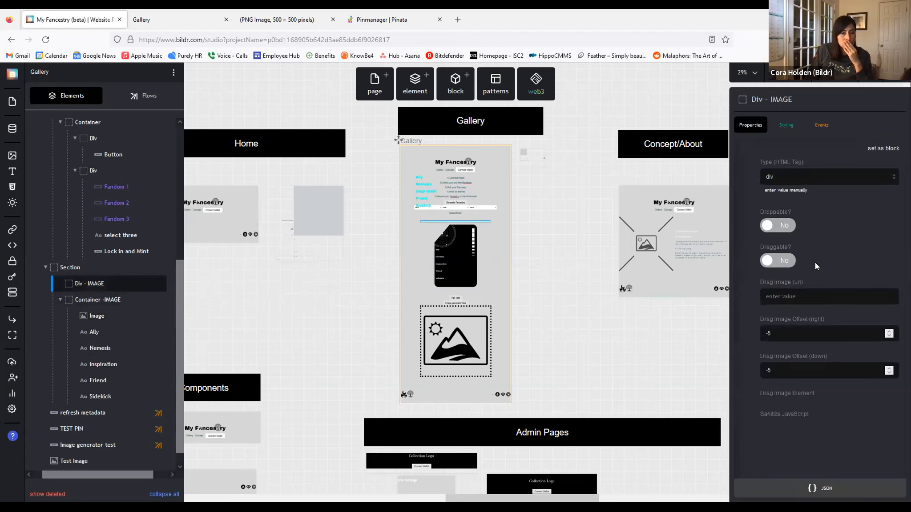
Step: Paste Div - IMAGE's inline CSS (relative position, 500px widths) onto Container -IMAGE and save
left_click(795, 124)
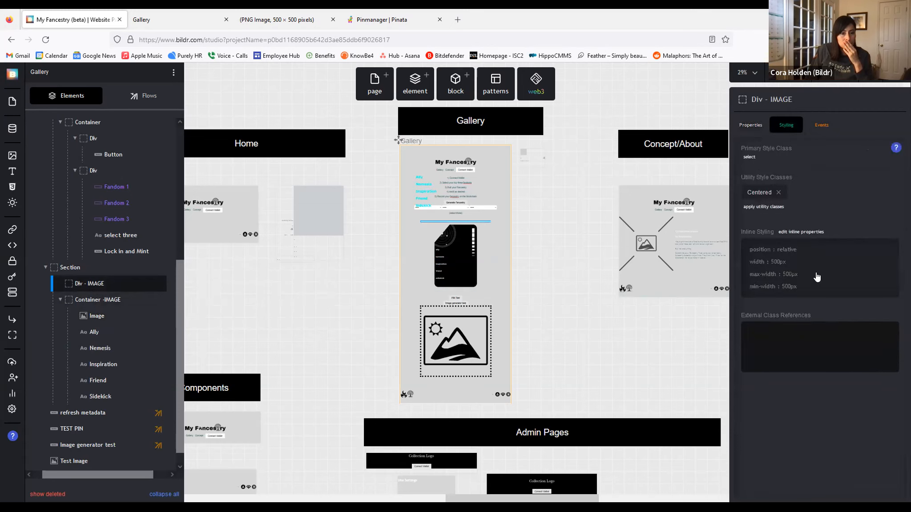
left_click(863, 476)
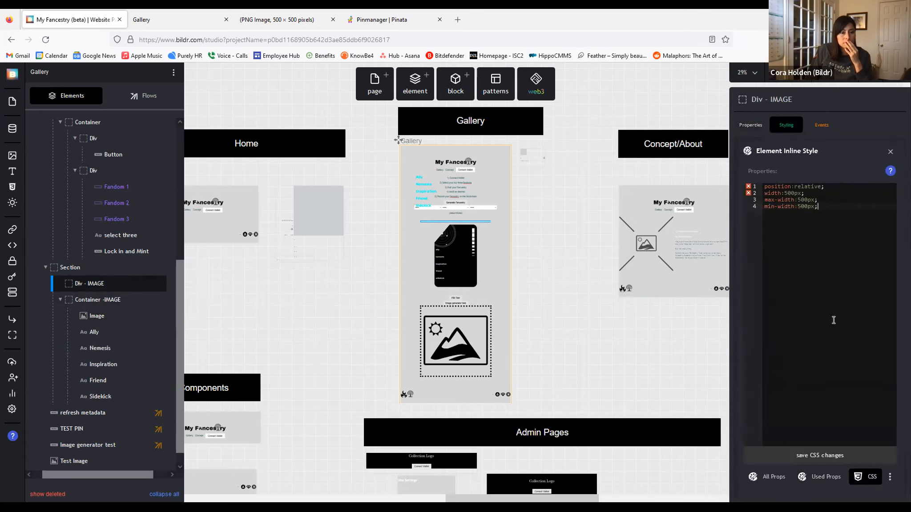
left_click(117, 299)
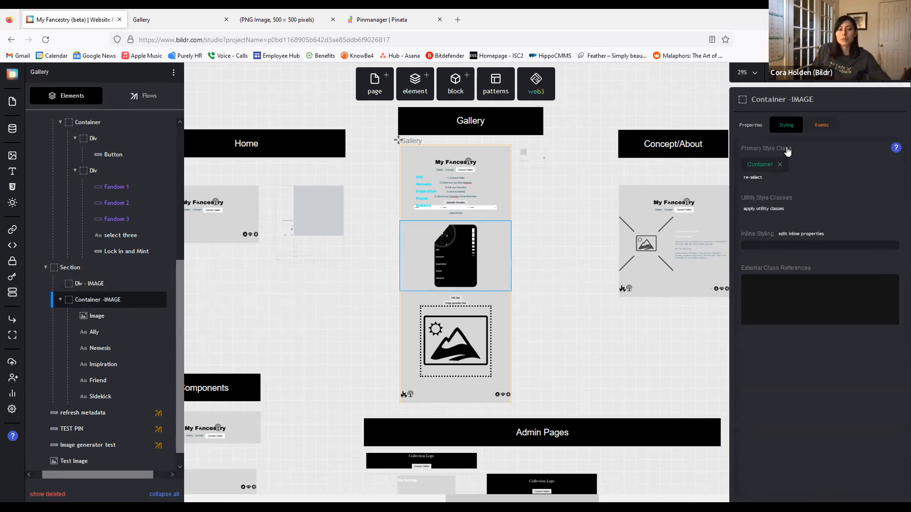
left_click(789, 235)
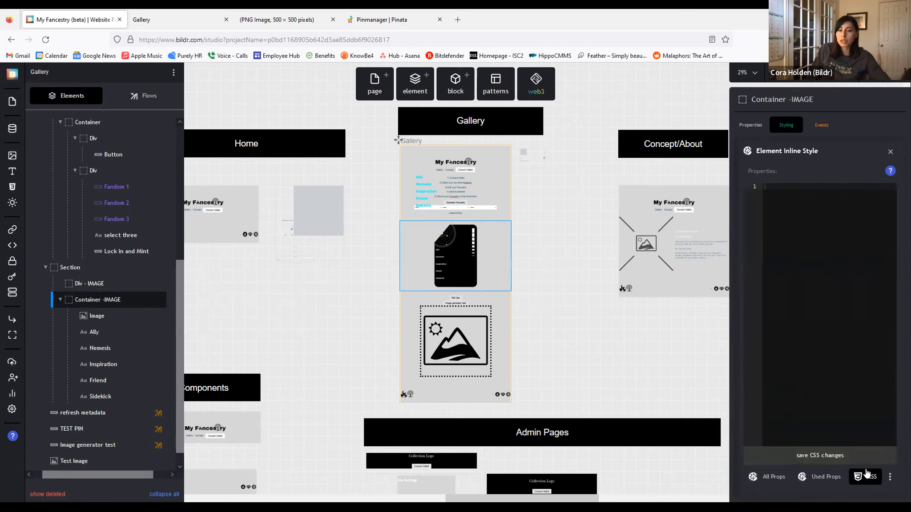
type("position:relative; width:500px; max-width:500px; min-width:500px;")
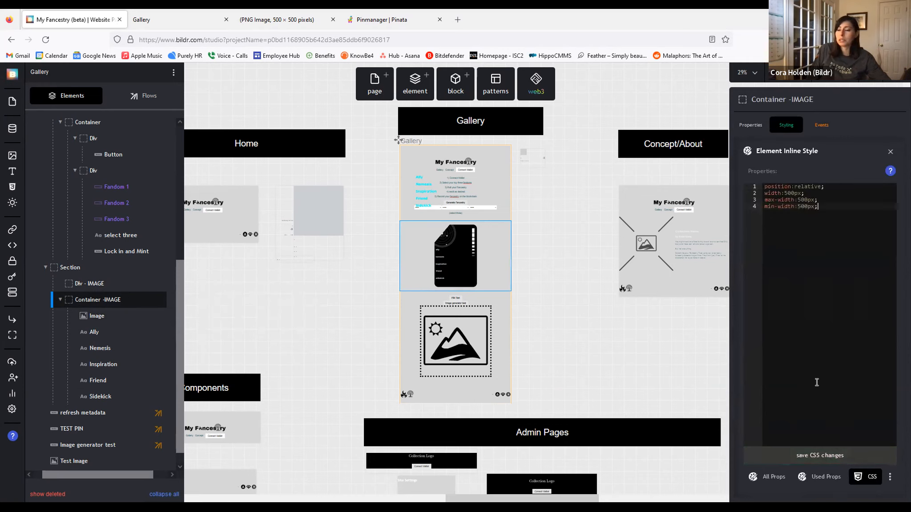
left_click(821, 461)
left_click(89, 283)
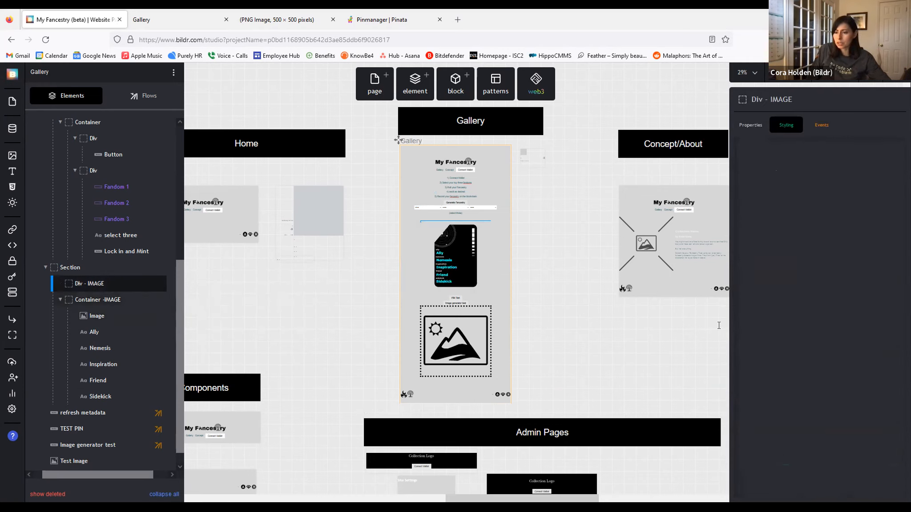
left_click(810, 249)
left_click(111, 300)
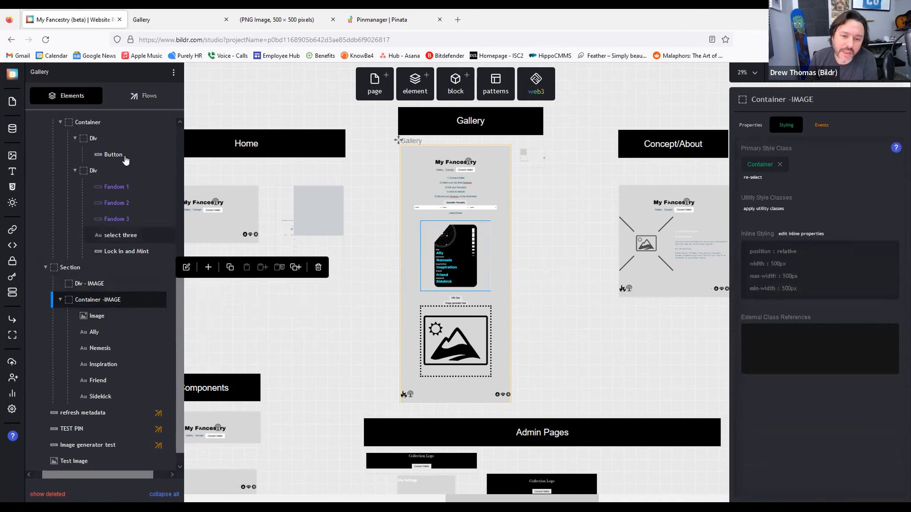
Step: Make the Test Image Generator flow's save-to-image step capture Container -IMAGE instead of Div - IMAGE
left_click(145, 96)
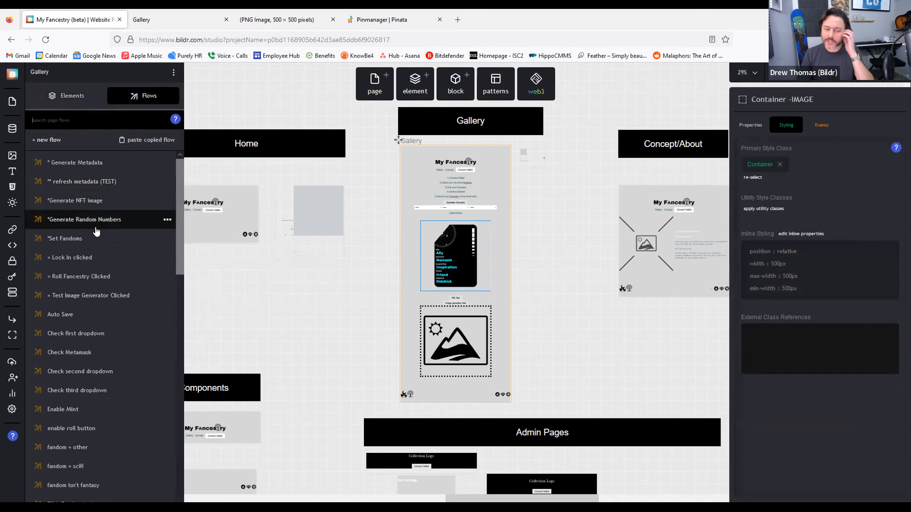
left_click(98, 296)
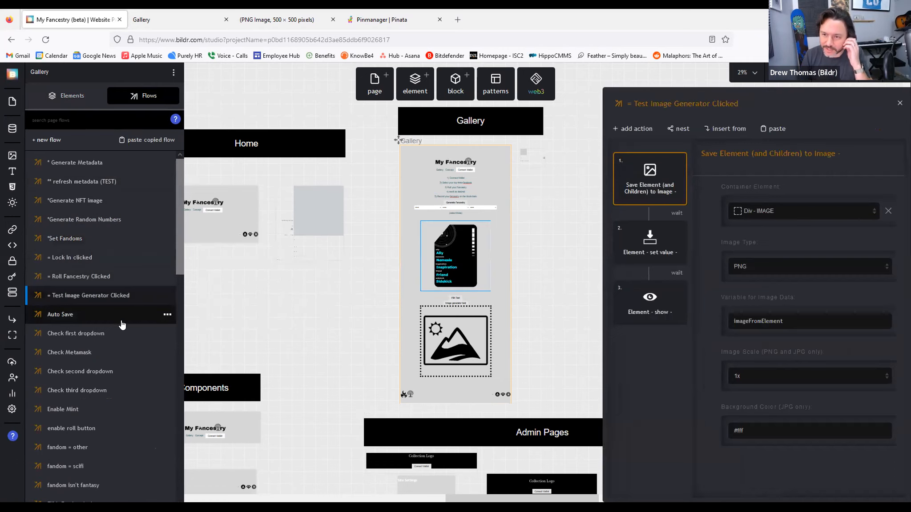
left_click(638, 250)
left_click(640, 194)
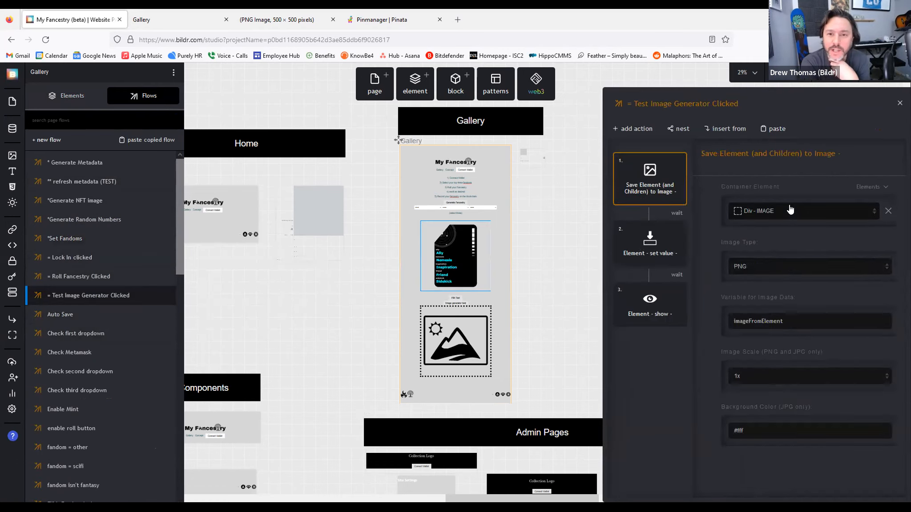
left_click(791, 210)
scroll(812, 261, "down", 3)
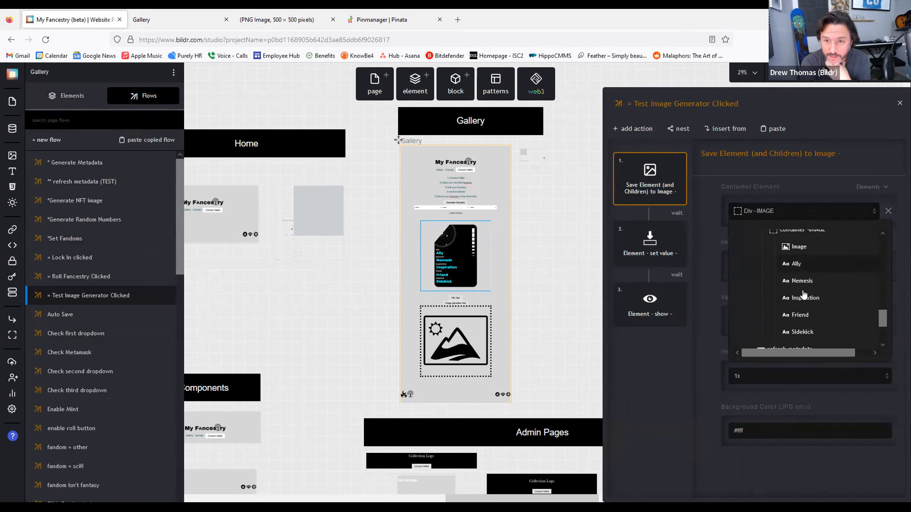
scroll(803, 267, "up", 3)
left_click(747, 340)
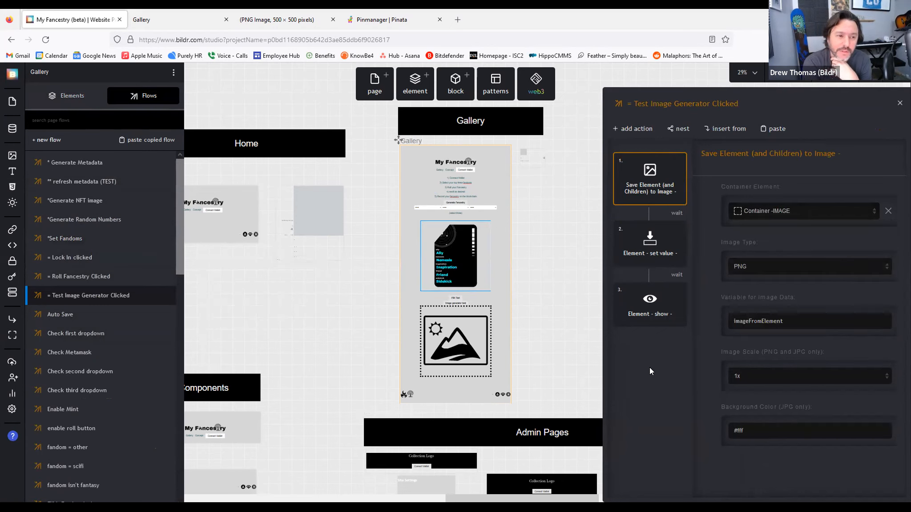
left_click(554, 329)
Step: Review the Image generator test button's click flow: set value, show, and save-to-image steps
left_click(177, 17)
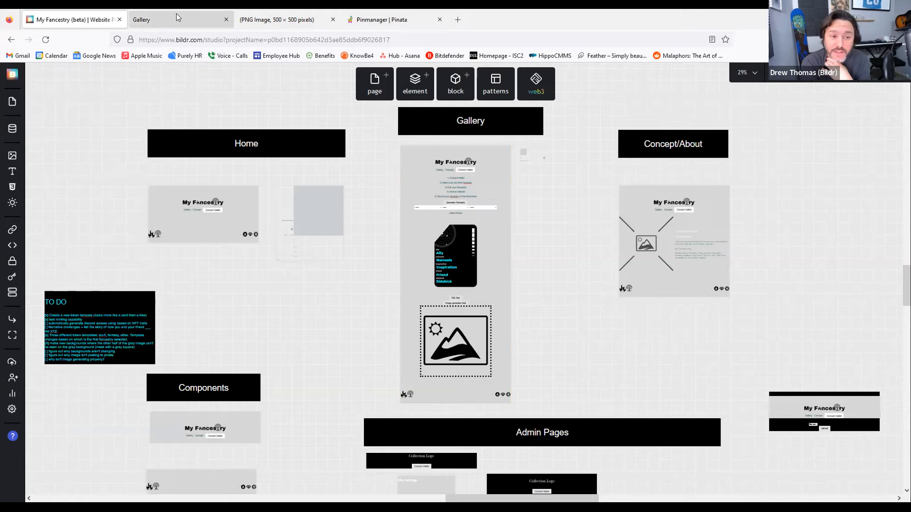
left_click(56, 20)
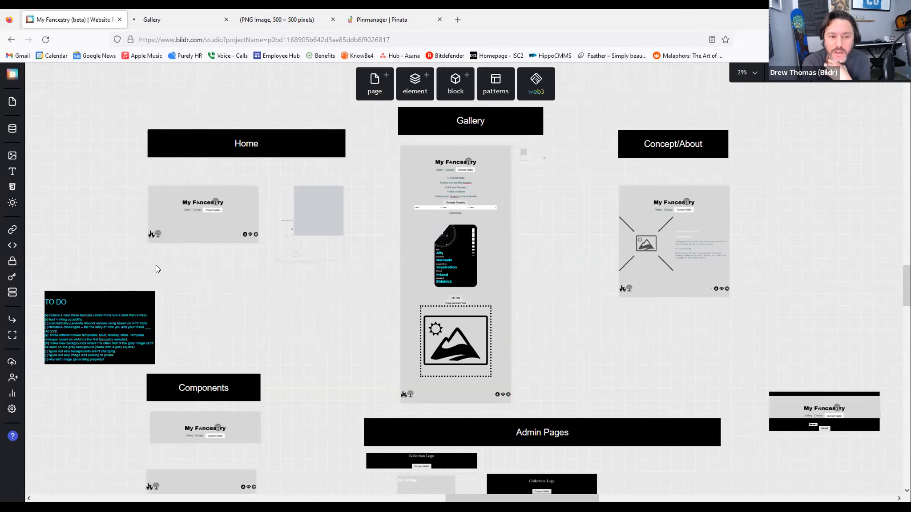
left_click(456, 304)
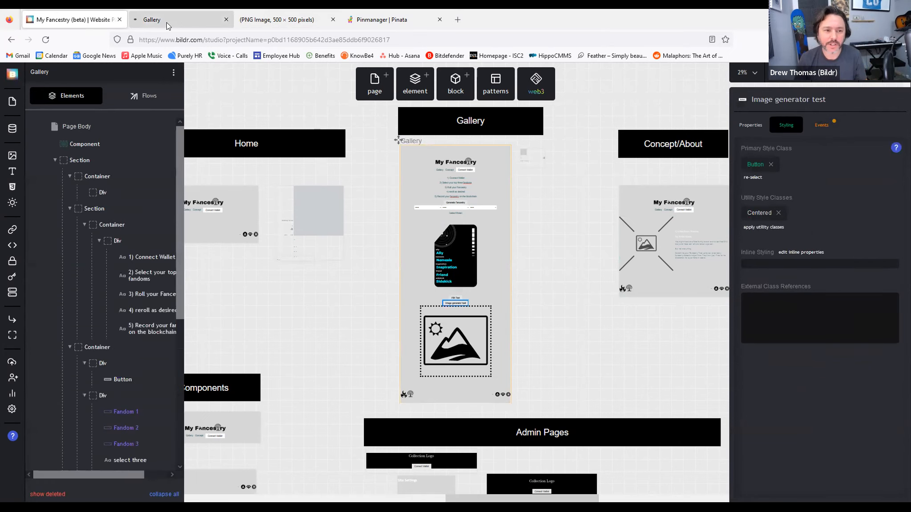
left_click(825, 126)
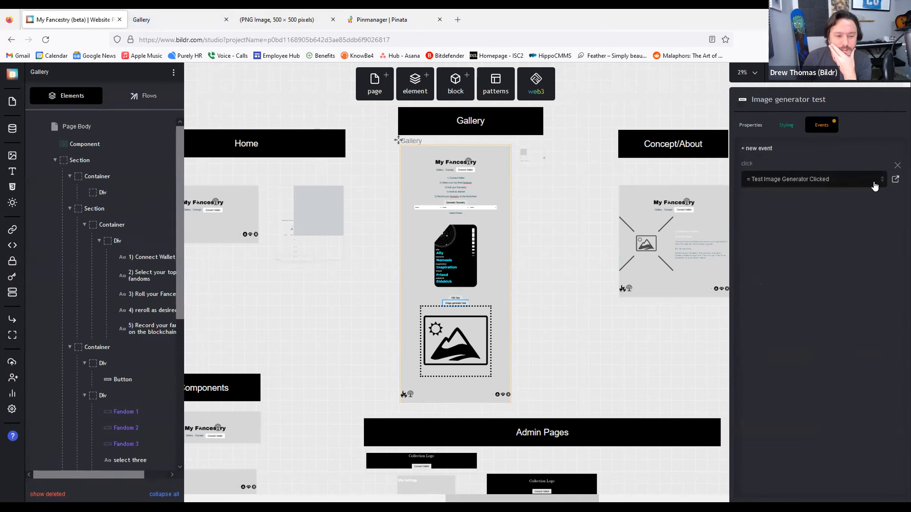
left_click(895, 179)
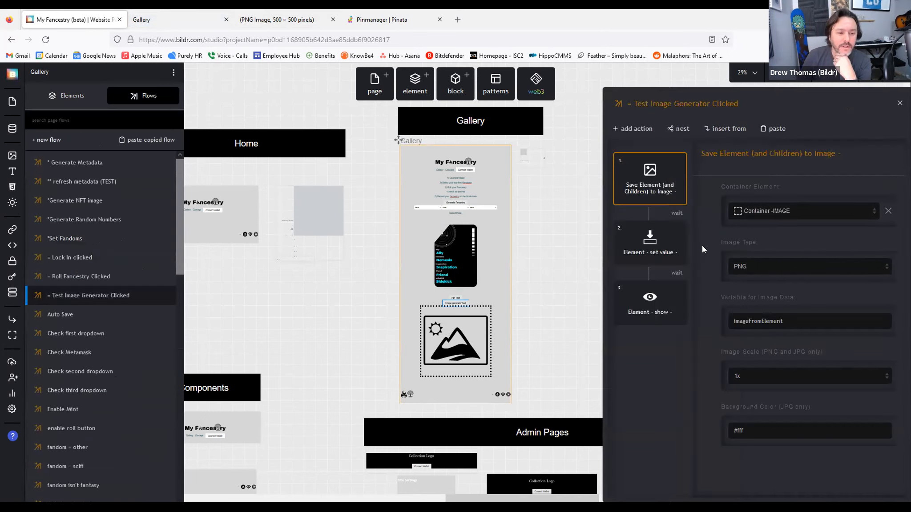
left_click(653, 256)
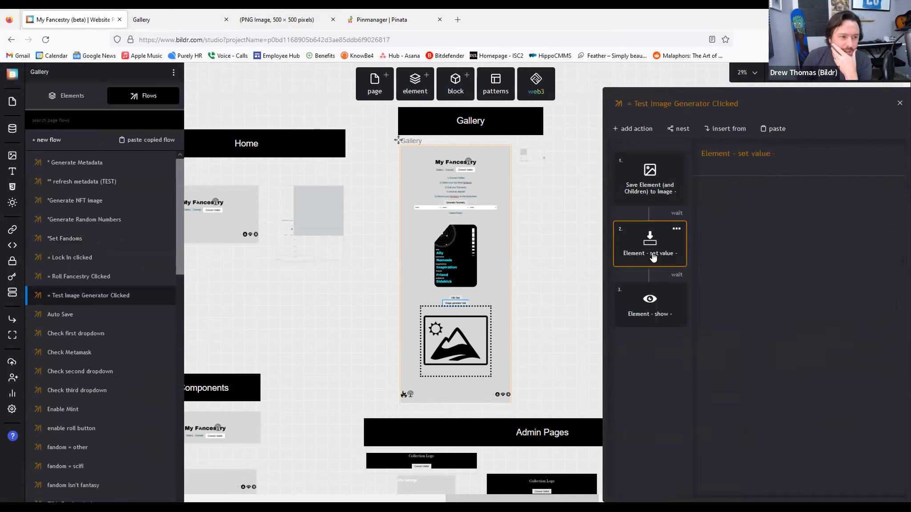
left_click(639, 316)
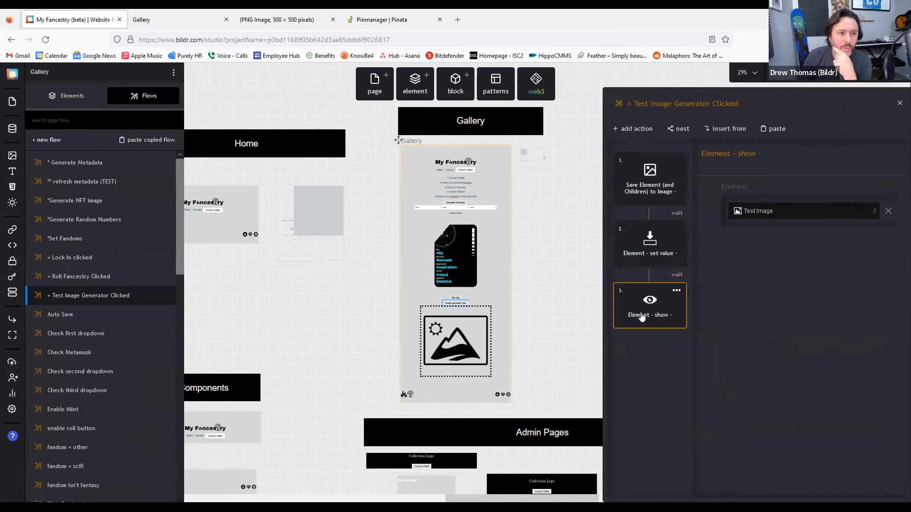
left_click(658, 199)
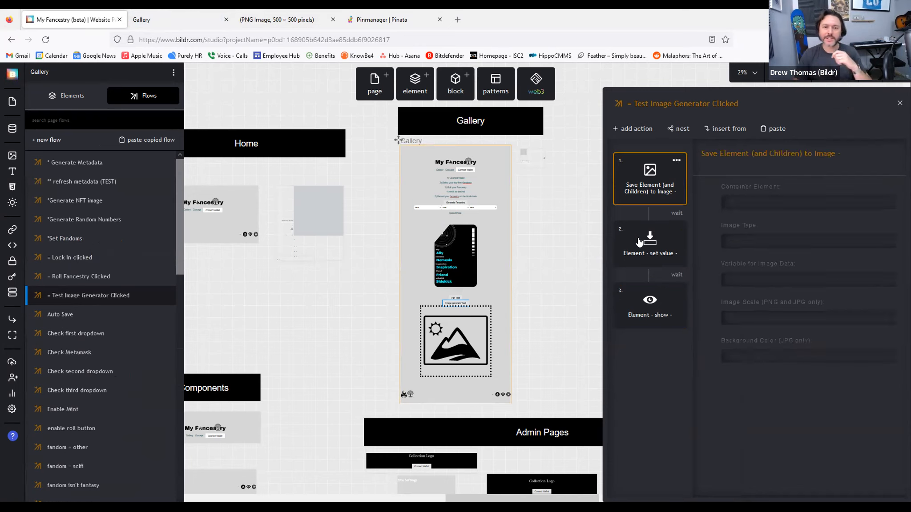
left_click(172, 18)
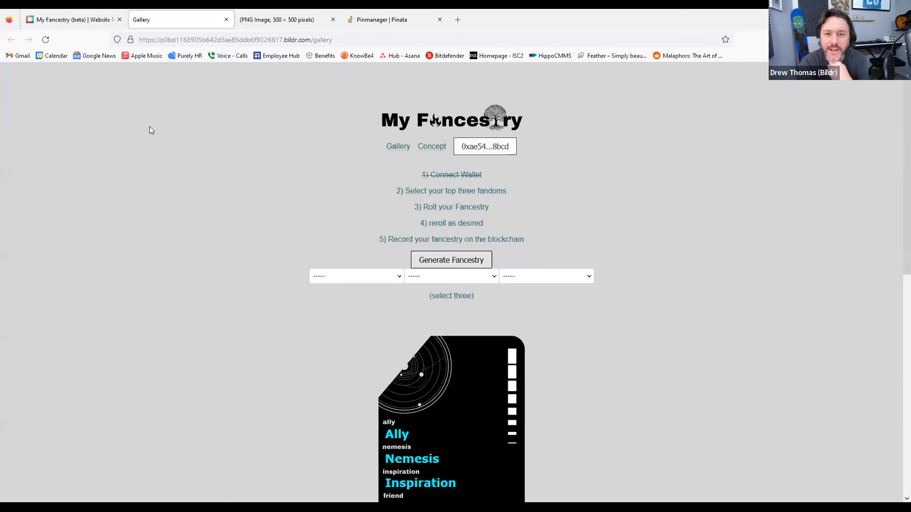
Step: Open the generated image in a new tab, see a blank grey 500×500 PNG, and return to Bildr
scroll(320, 184, "down", 6)
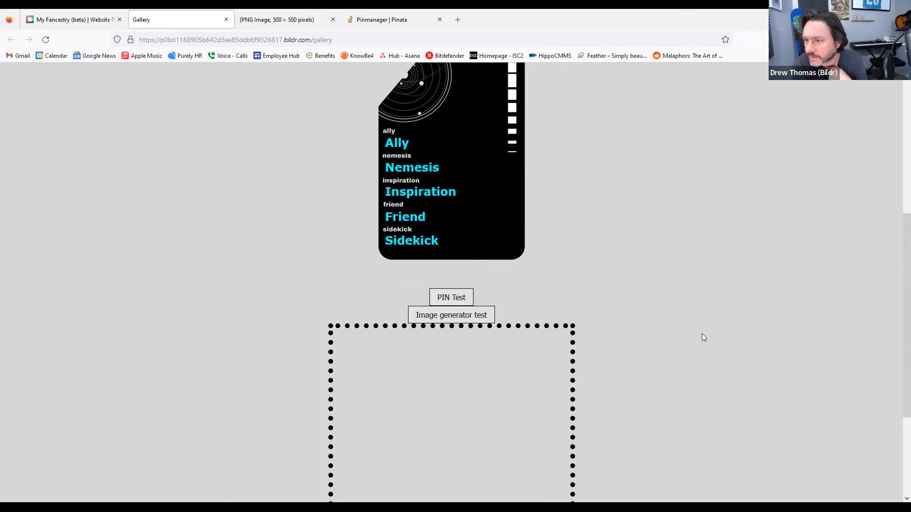
scroll(475, 334, "down", 3)
right_click(419, 289)
left_click(455, 298)
left_click(332, 19)
left_click(272, 21)
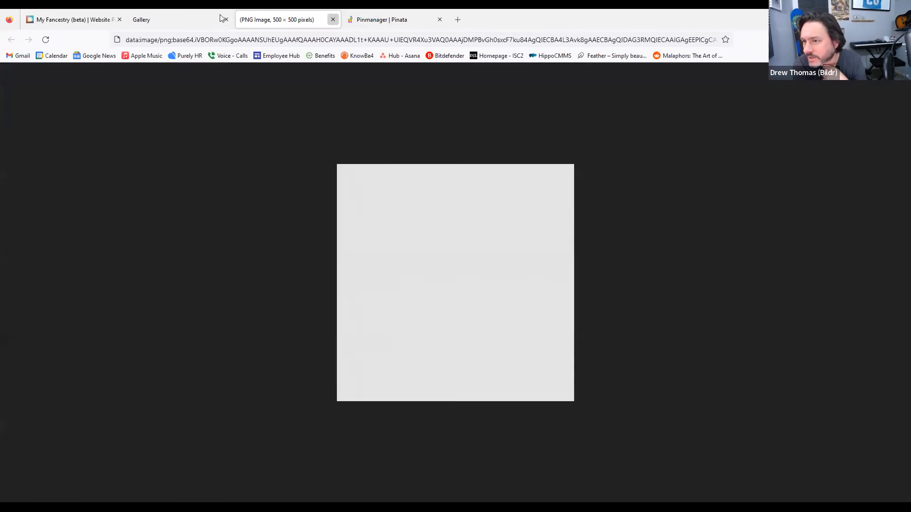
key("ctrl+w")
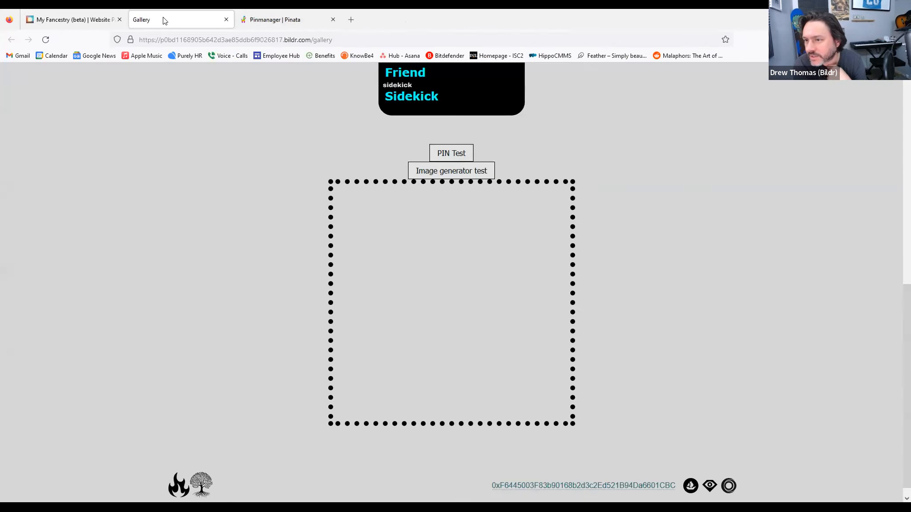
left_click(46, 20)
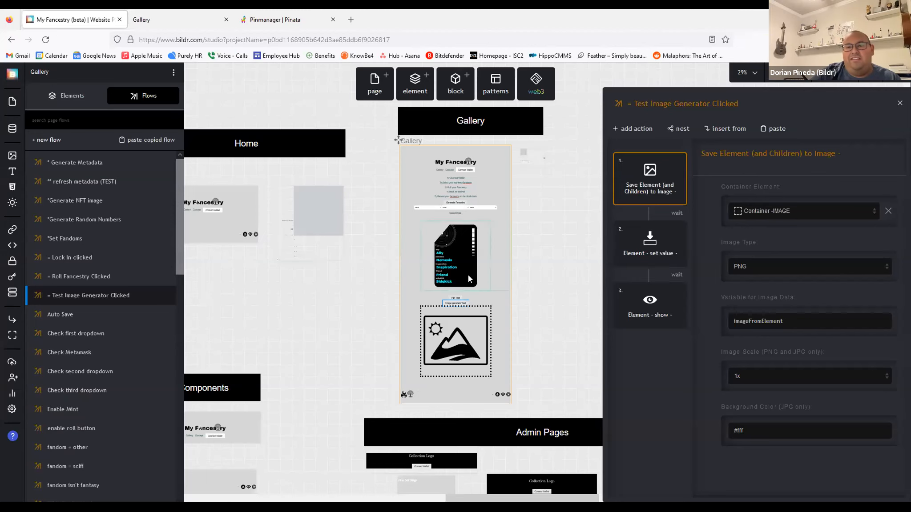
Step: Inspect Div - IMAGE, Container -IMAGE's Container class (1200px max-width, auto margins), then select Image
left_click(69, 98)
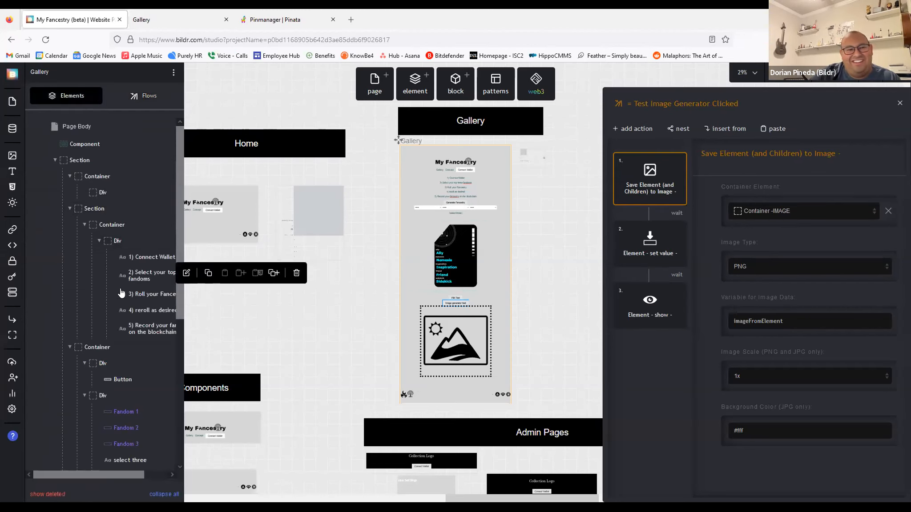
scroll(136, 333, "down", 5)
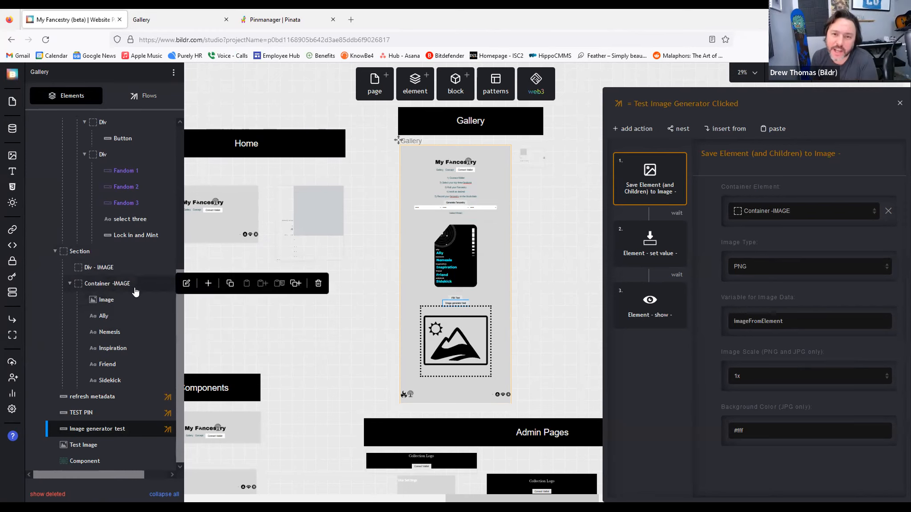
left_click(115, 270)
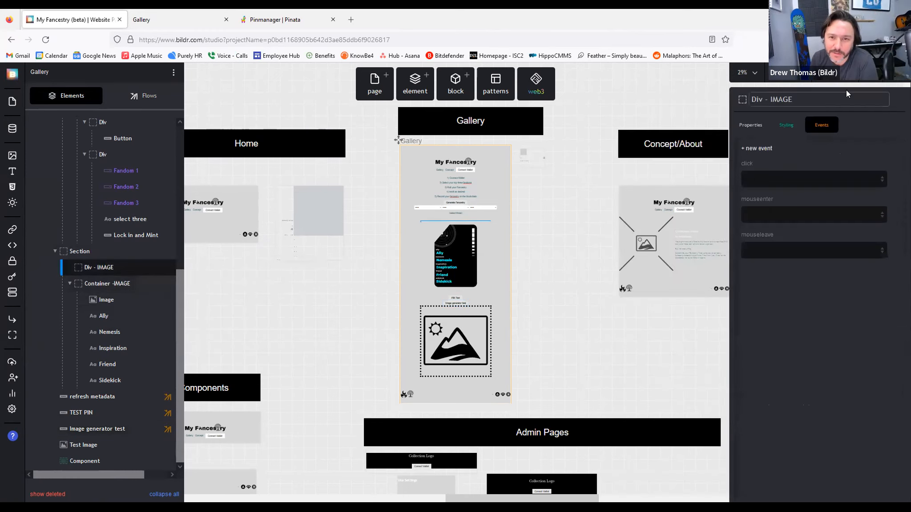
left_click(780, 129)
left_click(124, 285)
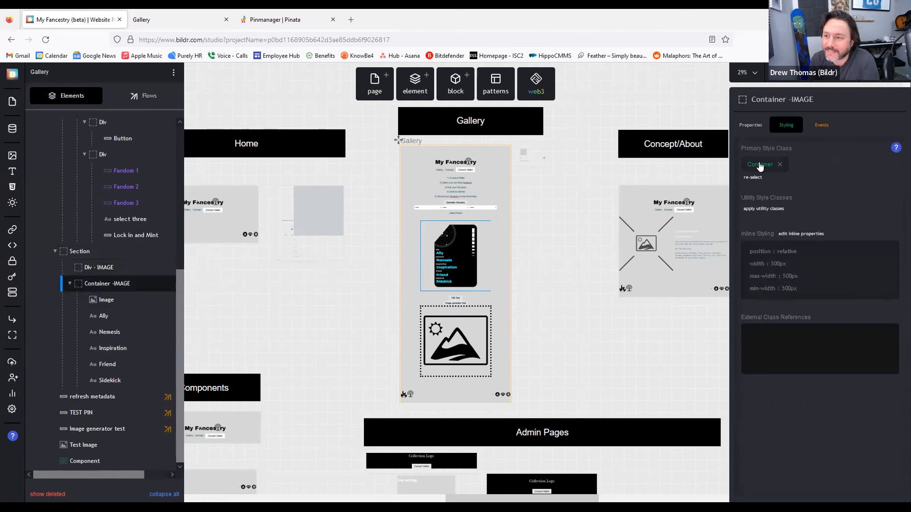
left_click(760, 166)
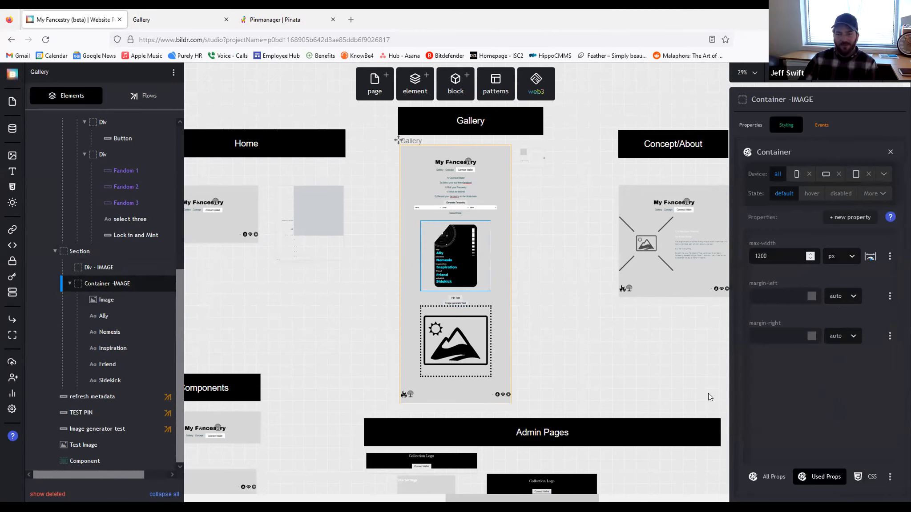
left_click(102, 267)
left_click(101, 286)
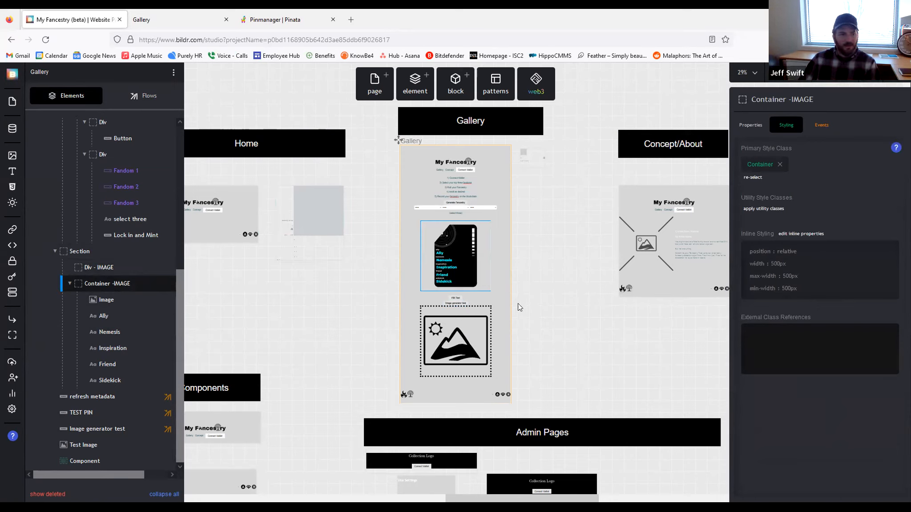
mouse_move(105, 285)
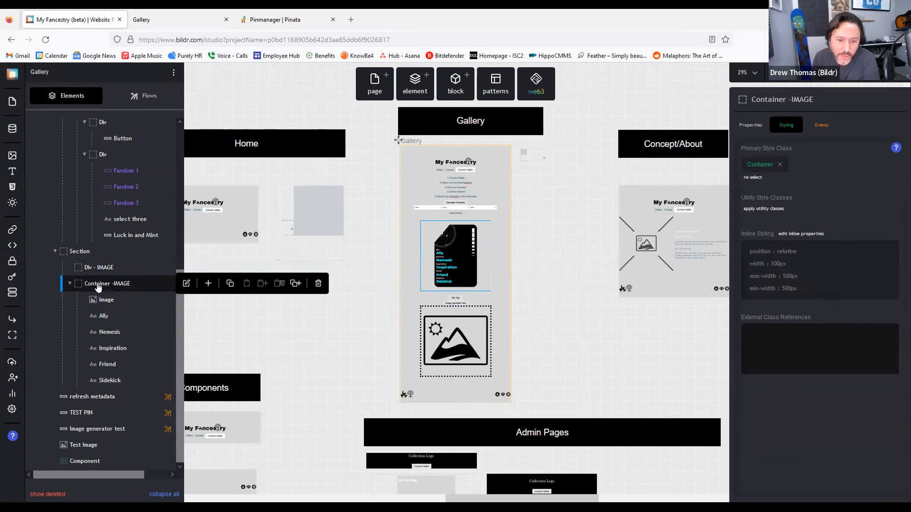
left_click(110, 301)
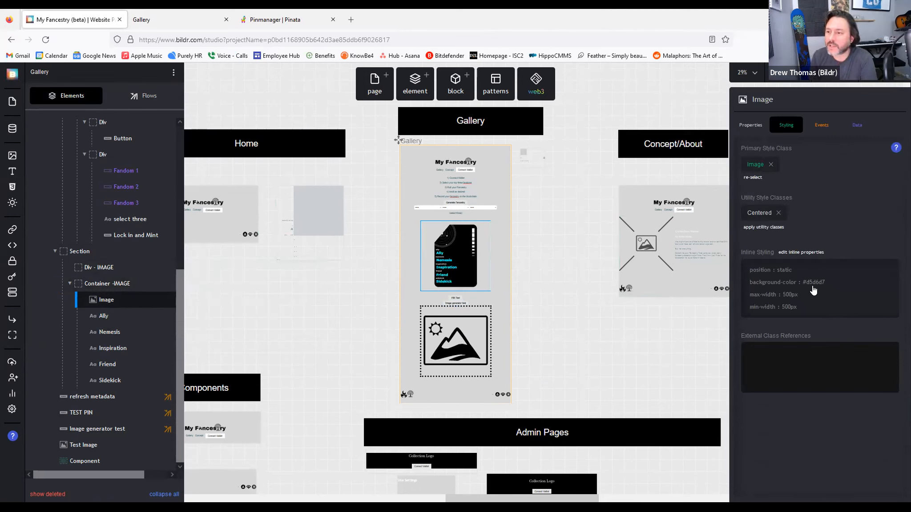
Step: Delete the Image element's #d5d6d7 inline background colour
left_click(826, 344)
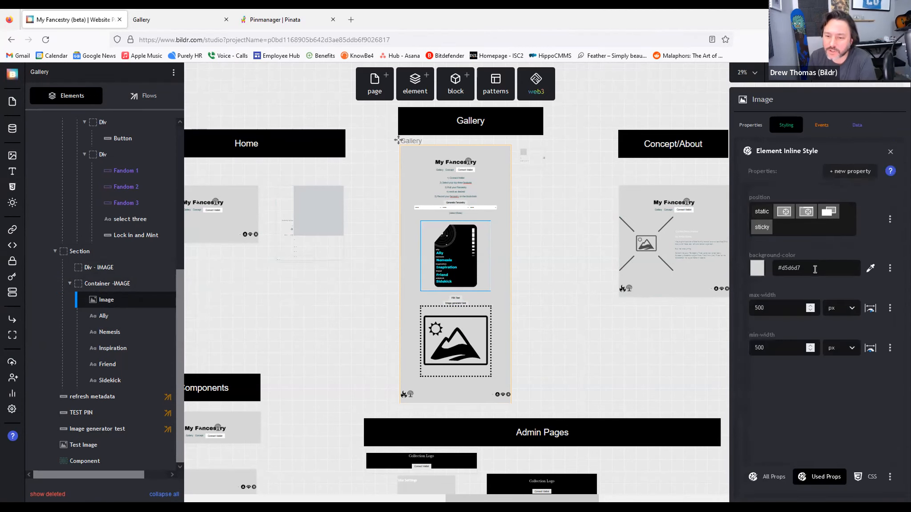
key("ctrl+a")
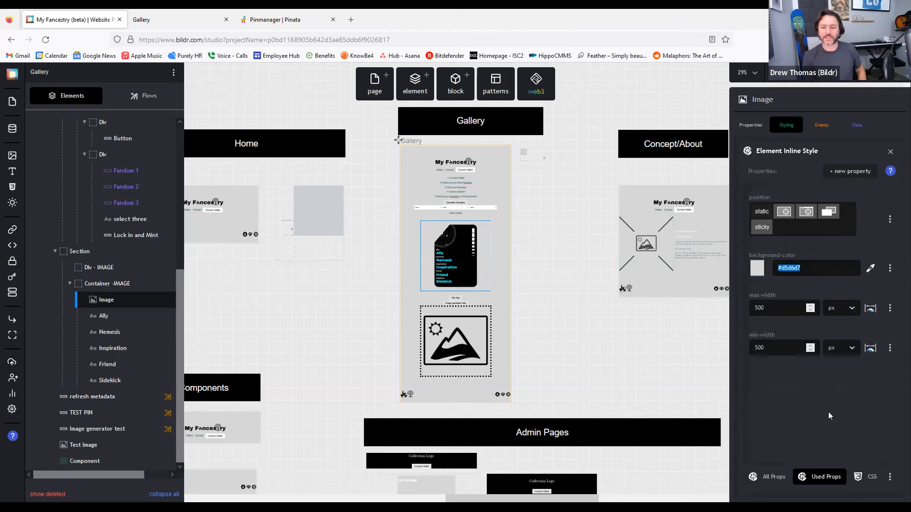
key("BackSpace")
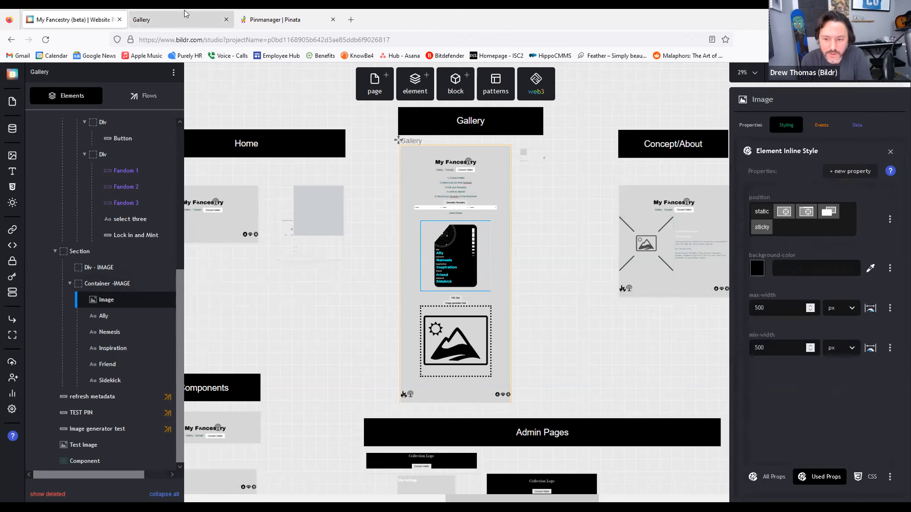
Step: Reload the live Gallery page, run Image generator test, and open the new 500×500 PNG in a tab
left_click(147, 20)
left_click(46, 39)
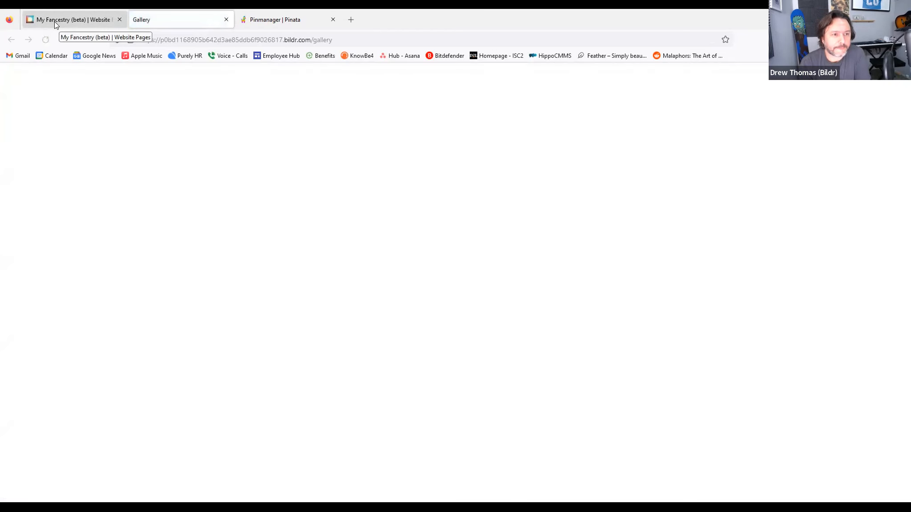
left_click(54, 22)
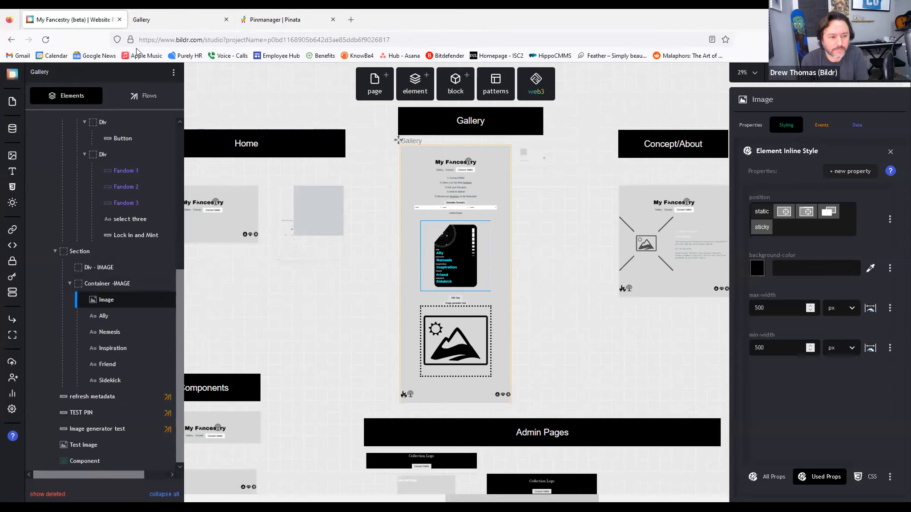
left_click(146, 22)
scroll(379, 293, "down", 5)
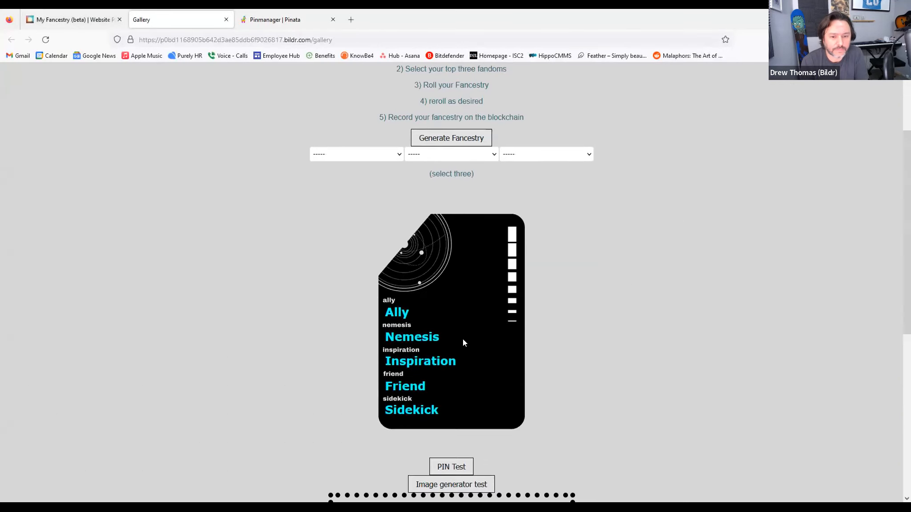
left_click(460, 389)
scroll(641, 373, "down", 5)
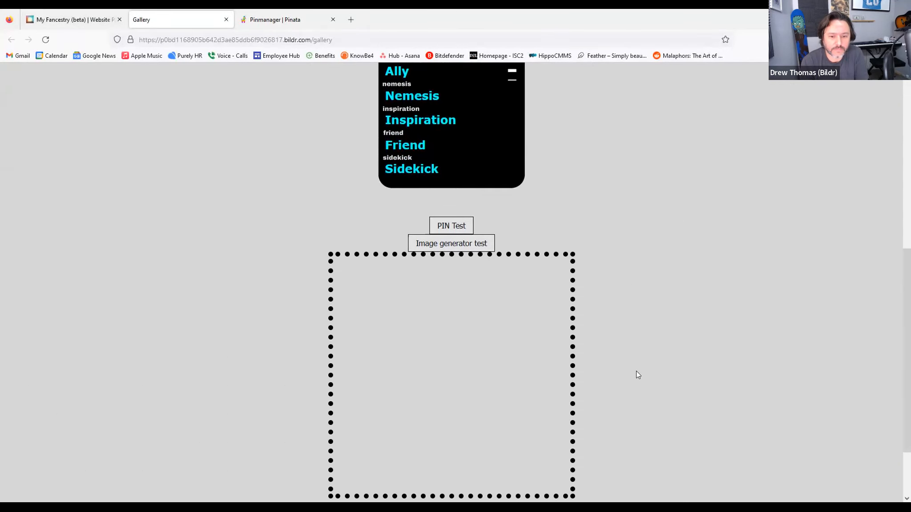
right_click(399, 291)
left_click(423, 298)
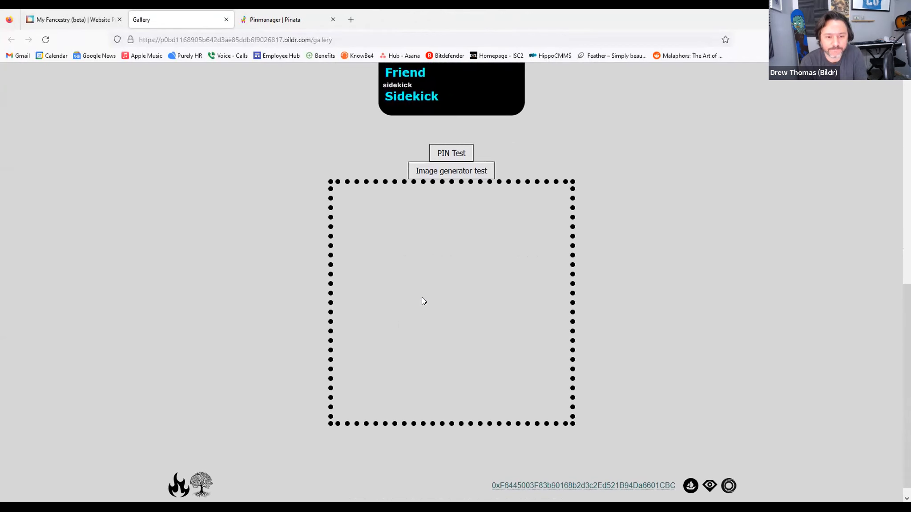
left_click(272, 22)
left_click(179, 16)
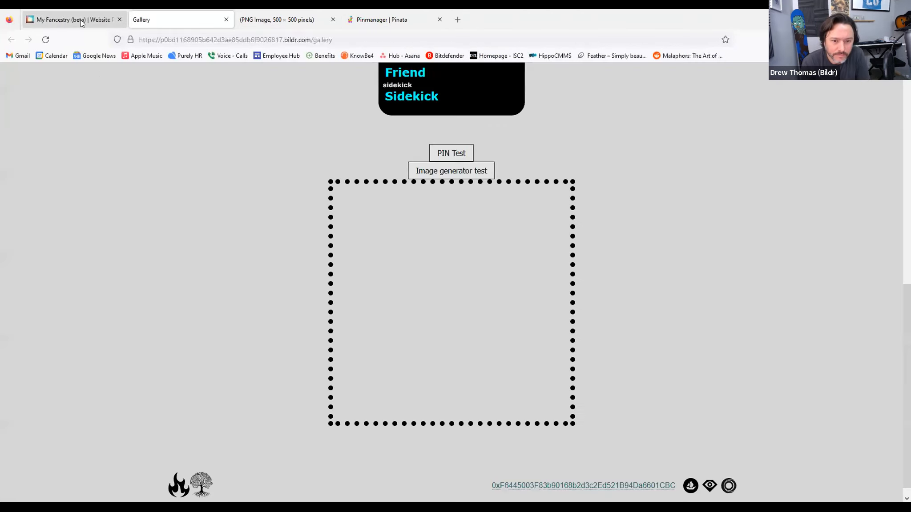
Step: Set the Image's background-color to transparent
left_click(79, 20)
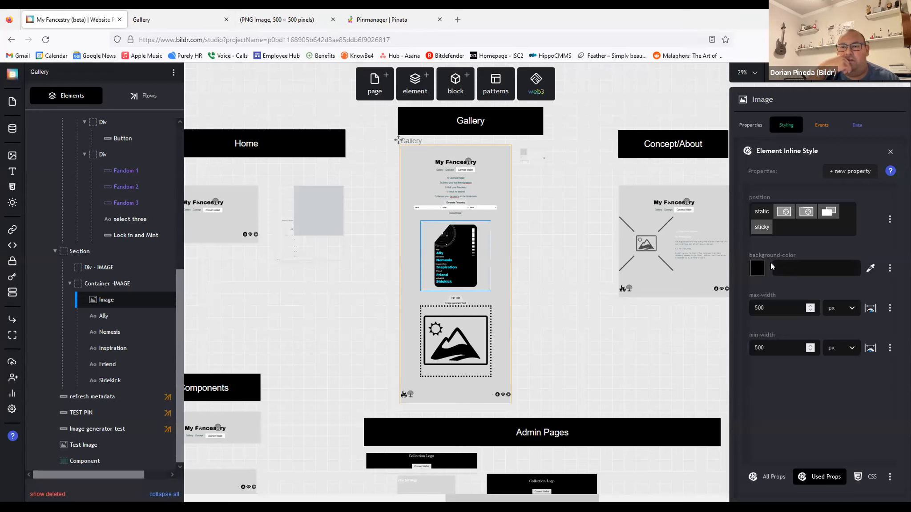
left_click(757, 269)
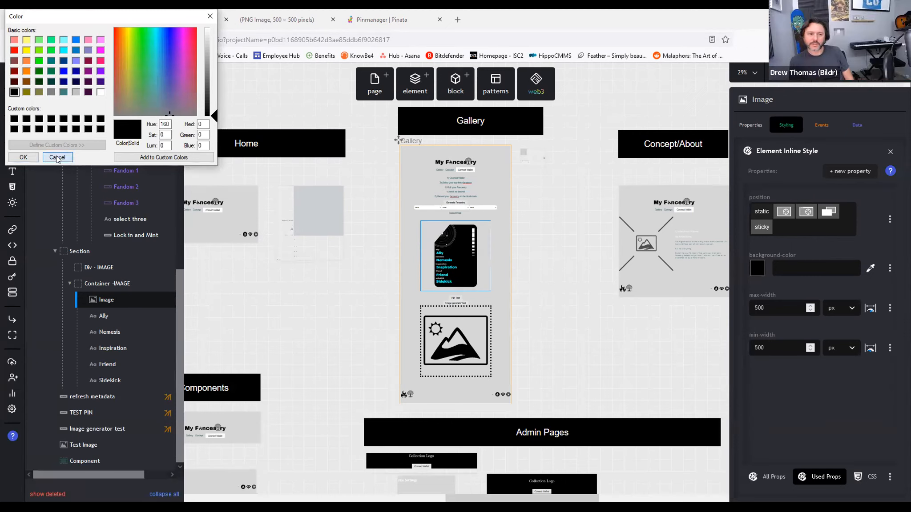
left_click(794, 276)
type("transparent")
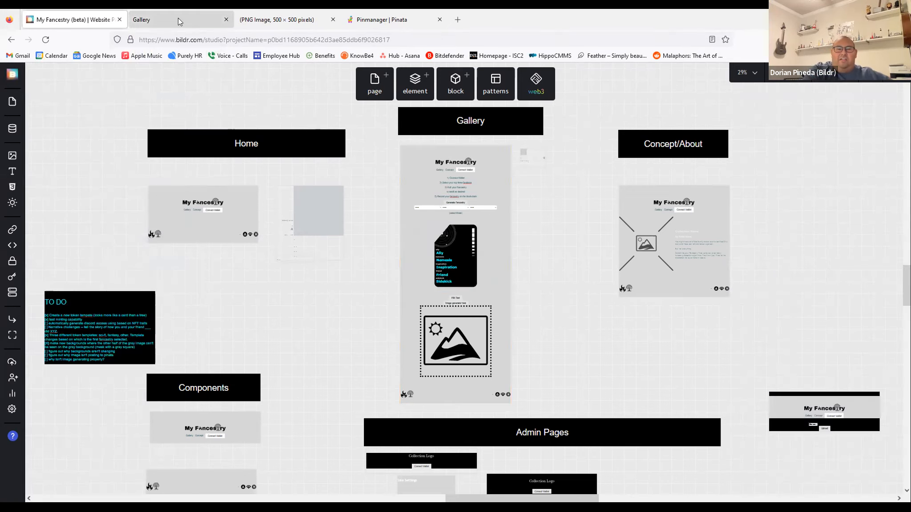
Step: Reload the live Gallery page and test image generation, which leaves the image frame empty
left_click(179, 20)
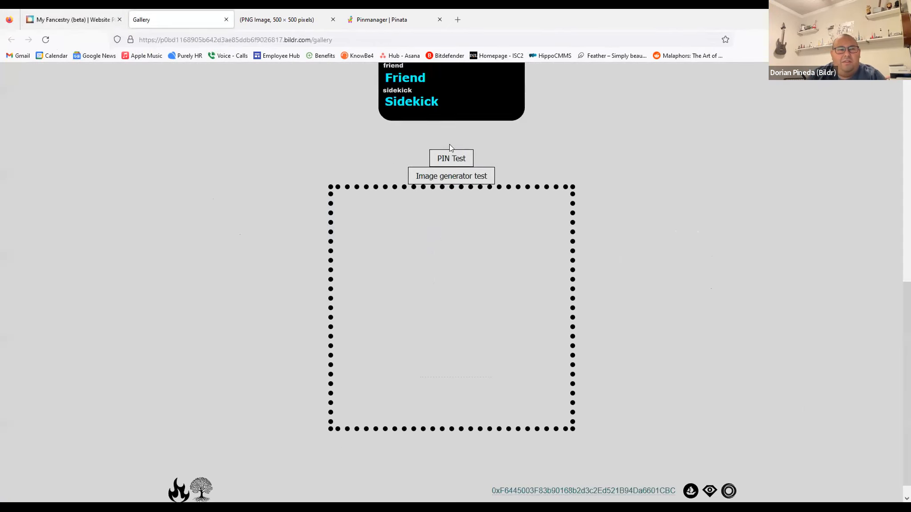
scroll(449, 143, "up", 3)
scroll(622, 298, "down", 1)
scroll(603, 290, "up", 2)
left_click(43, 41)
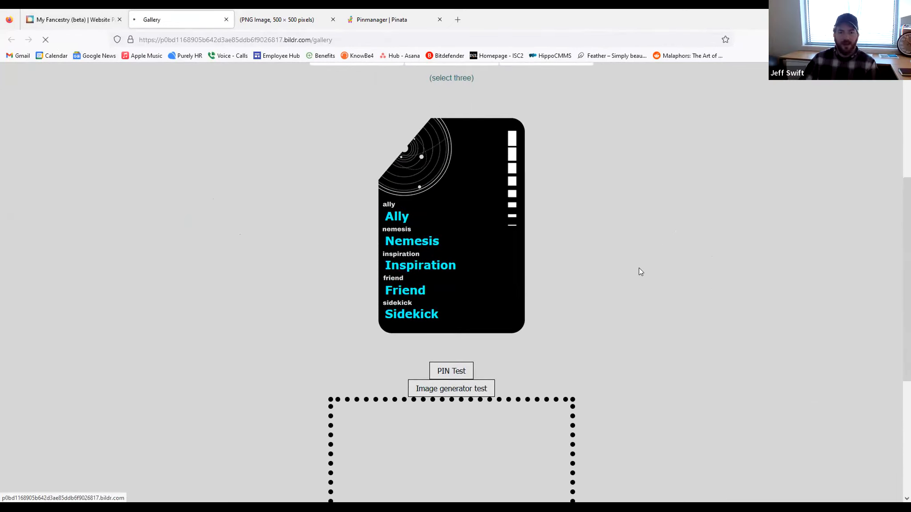
scroll(631, 258, "down", 1)
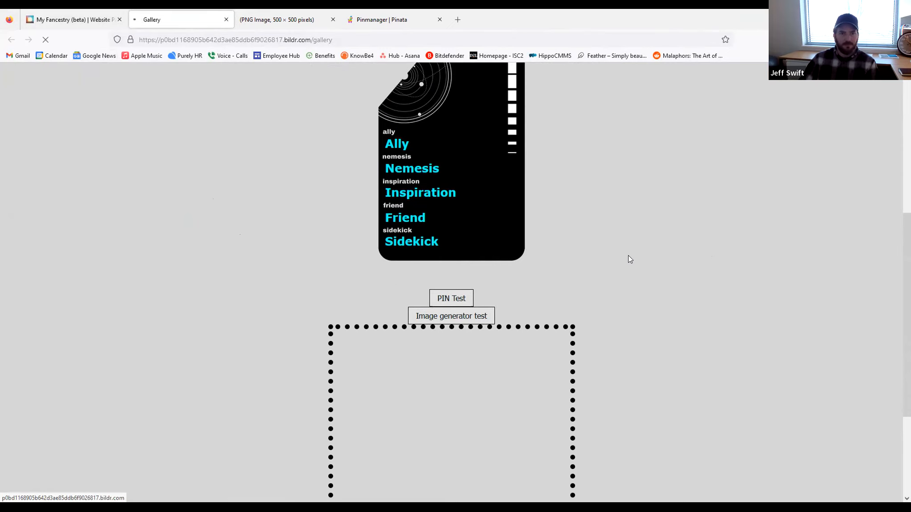
scroll(629, 256, "down", 1)
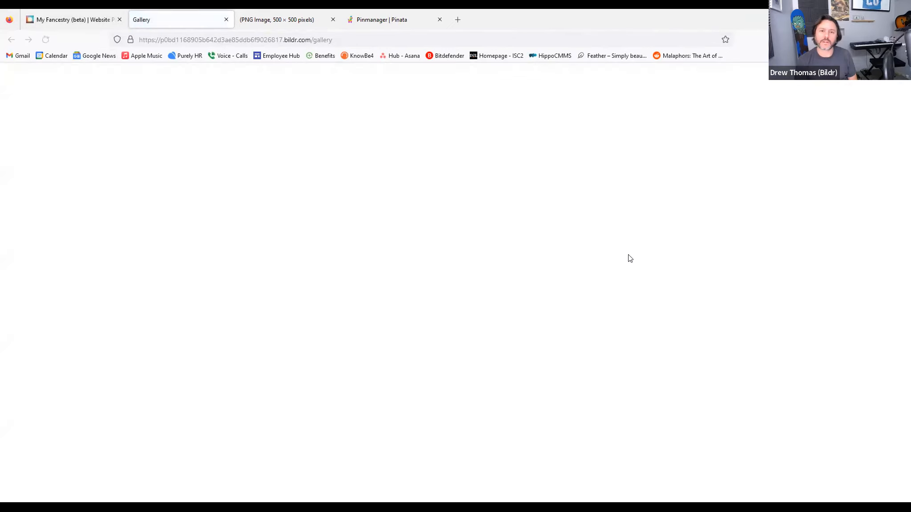
scroll(620, 267, "down", 5)
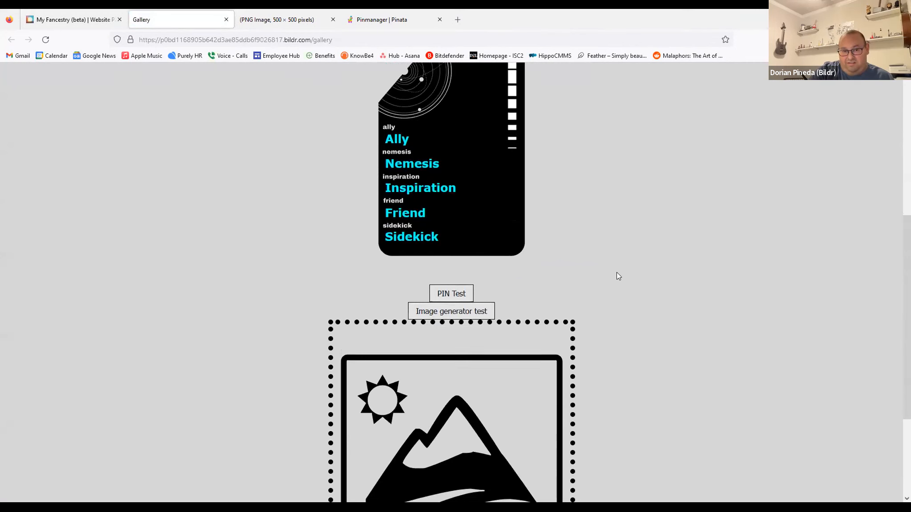
scroll(647, 259, "down", 1)
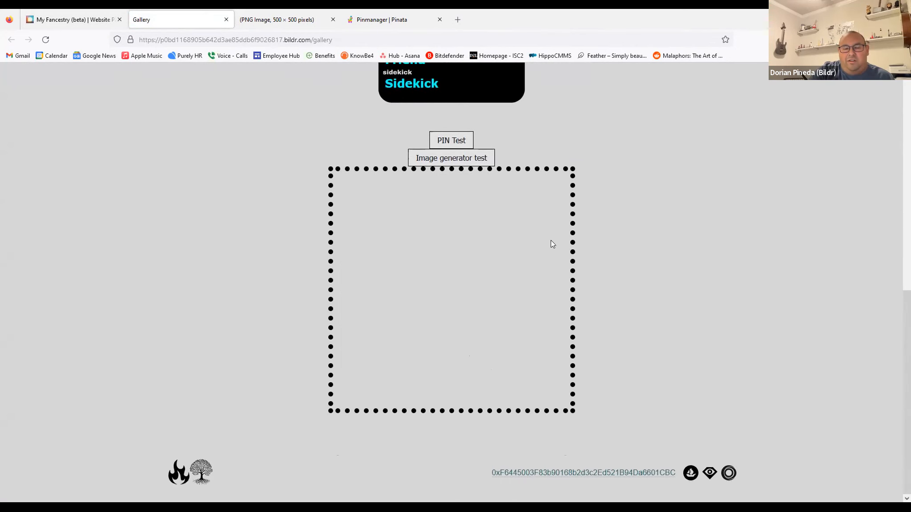
scroll(273, 230, "up", 2)
left_click(67, 19)
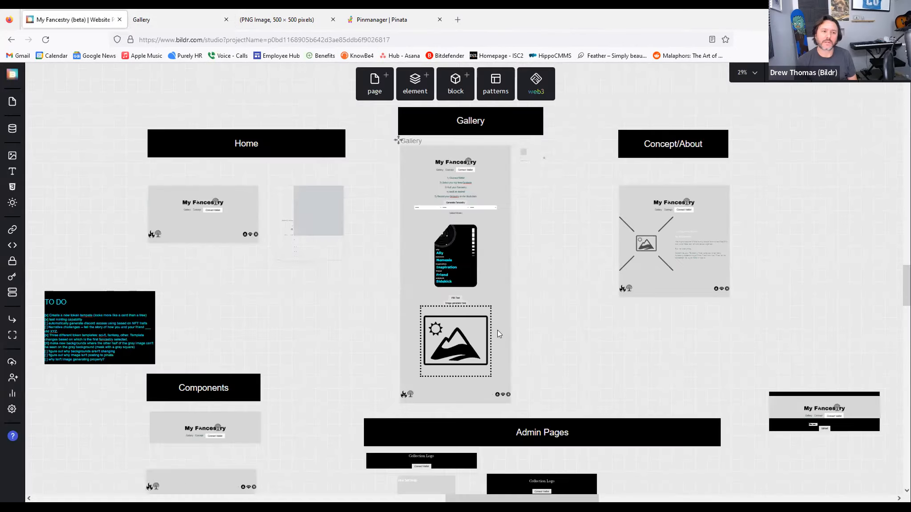
Step: Set the card image's inline background colour to grey #d5d6d7
left_click(470, 282)
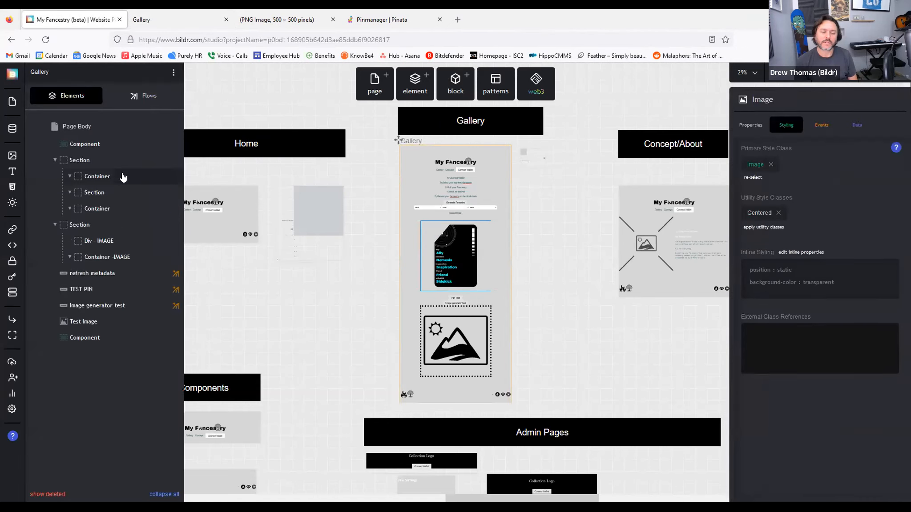
scroll(131, 285, "down", 4)
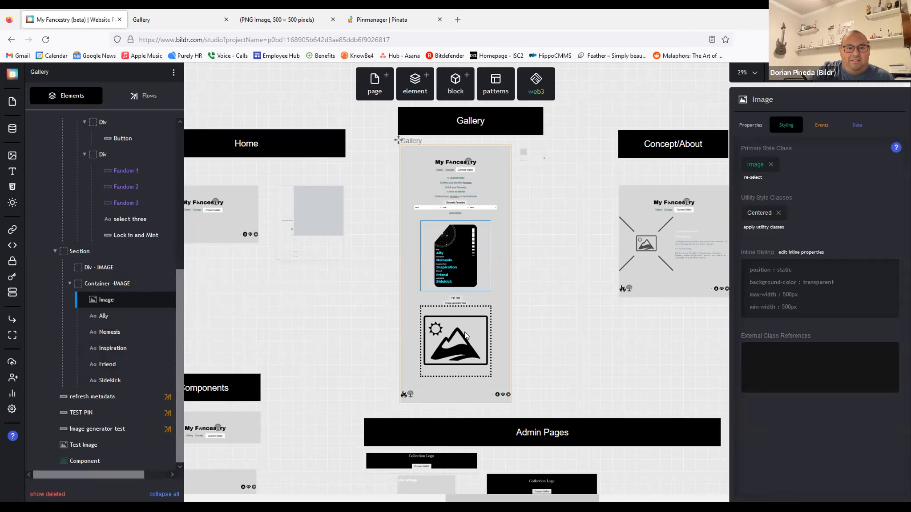
left_click(821, 285)
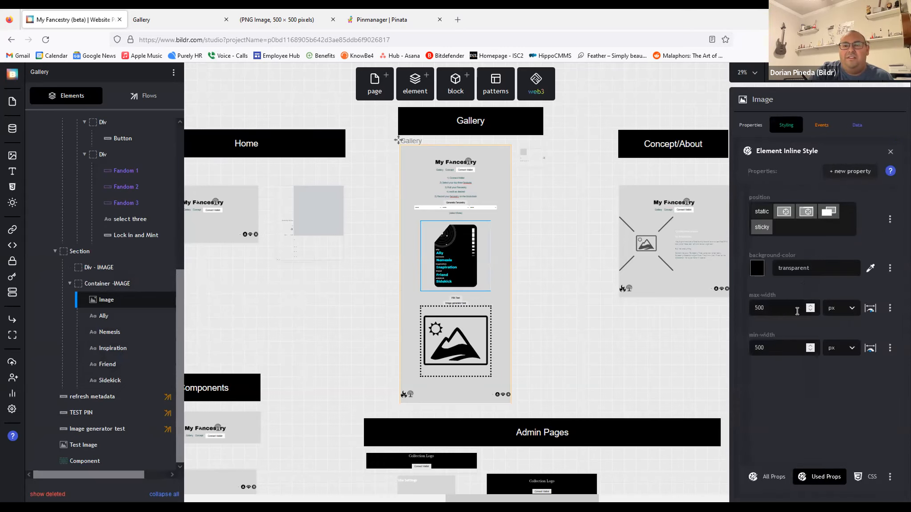
left_click(757, 268)
left_click(64, 71)
left_click(22, 157)
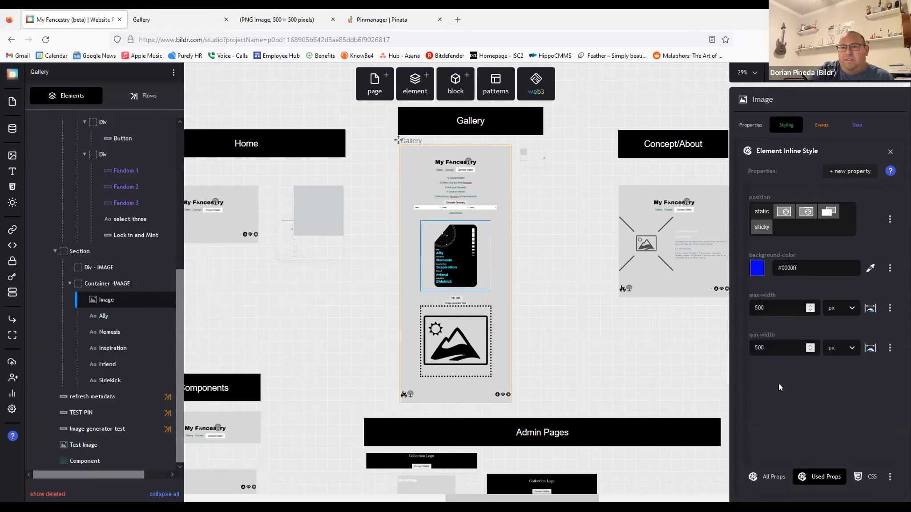
mouse_move(86, 282)
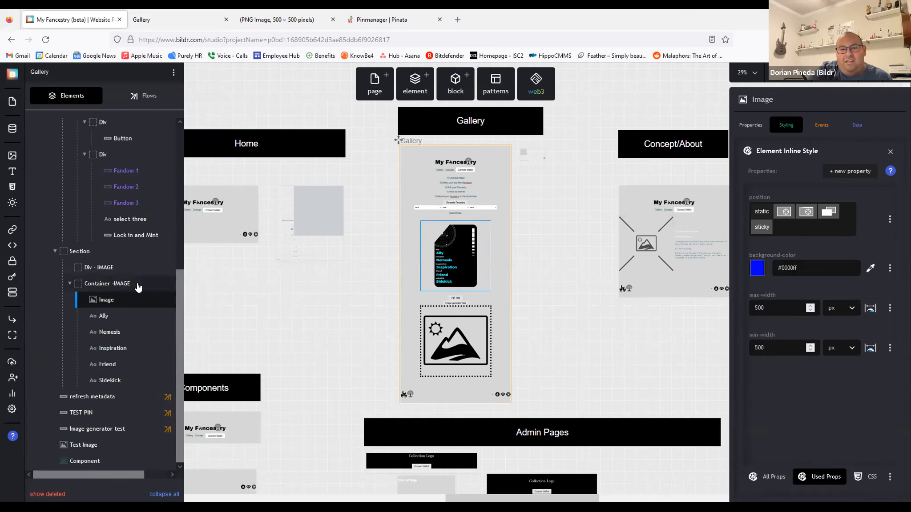
left_click_drag(804, 268, 682, 270)
type("#d5d6d7")
left_click(782, 330)
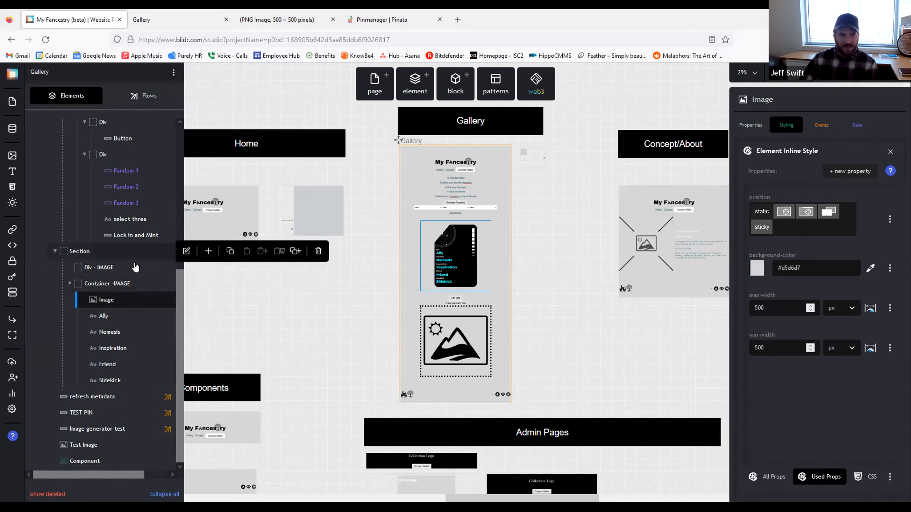
Step: Add a blue background property to Container -IMAGE
left_click(117, 284)
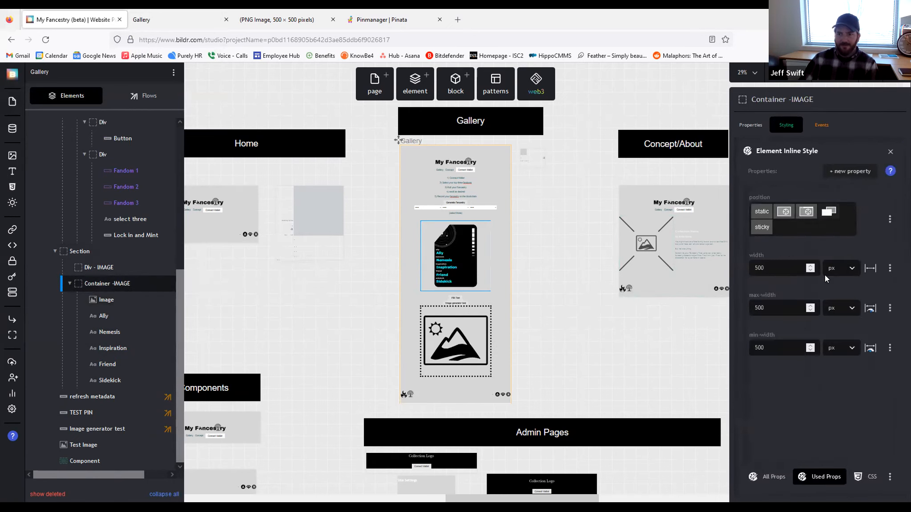
left_click(851, 172)
type("c")
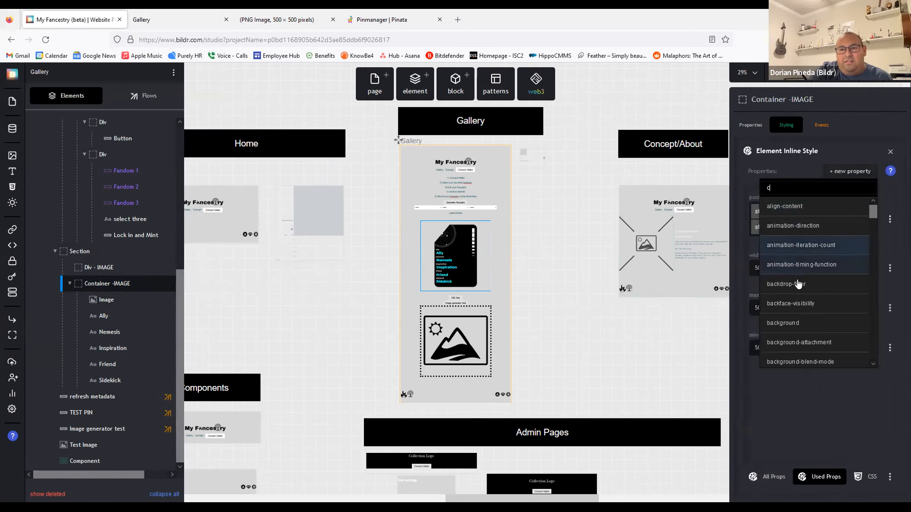
left_click(788, 322)
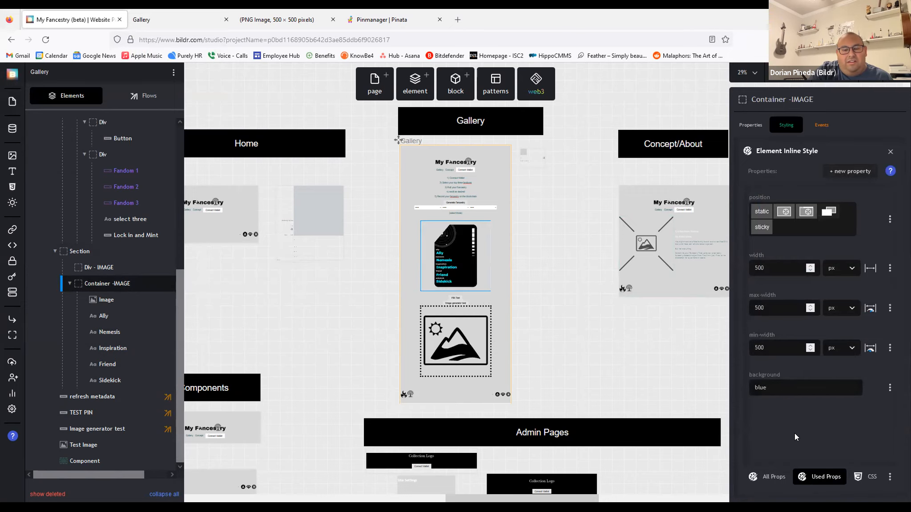
left_click(532, 346)
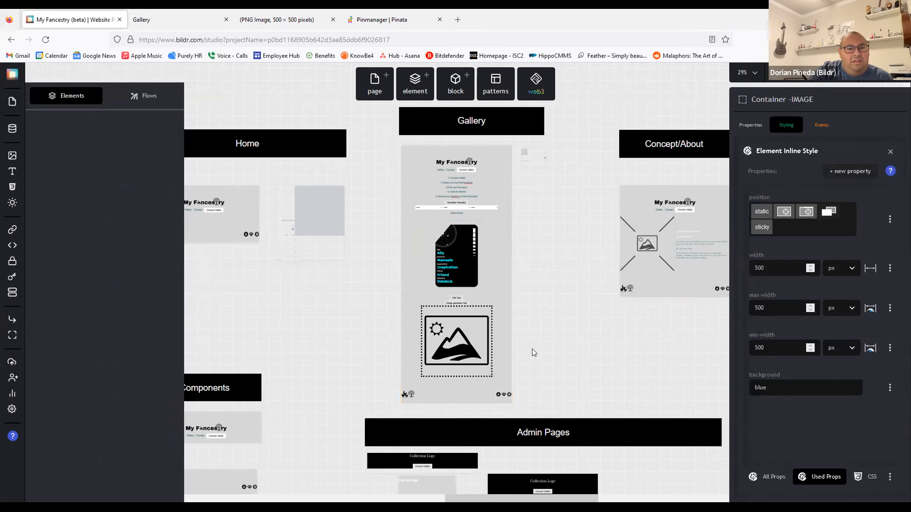
left_click(456, 264)
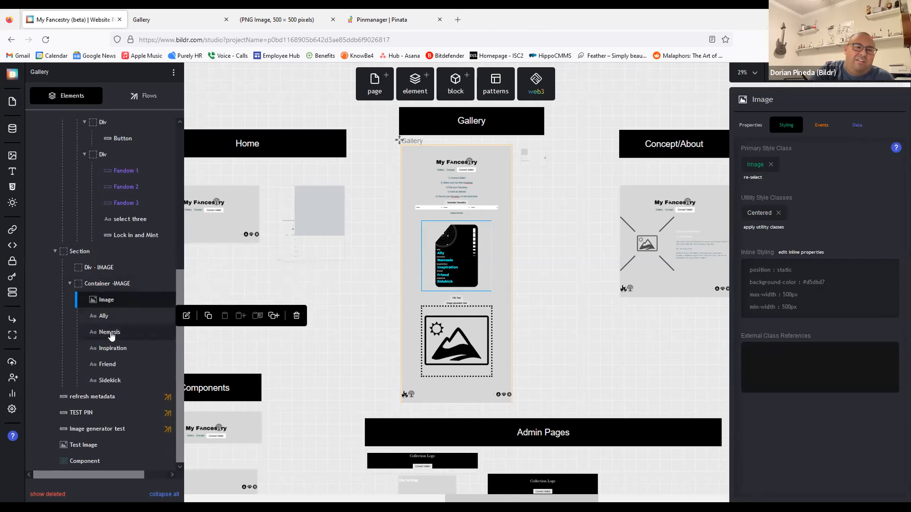
left_click(105, 283)
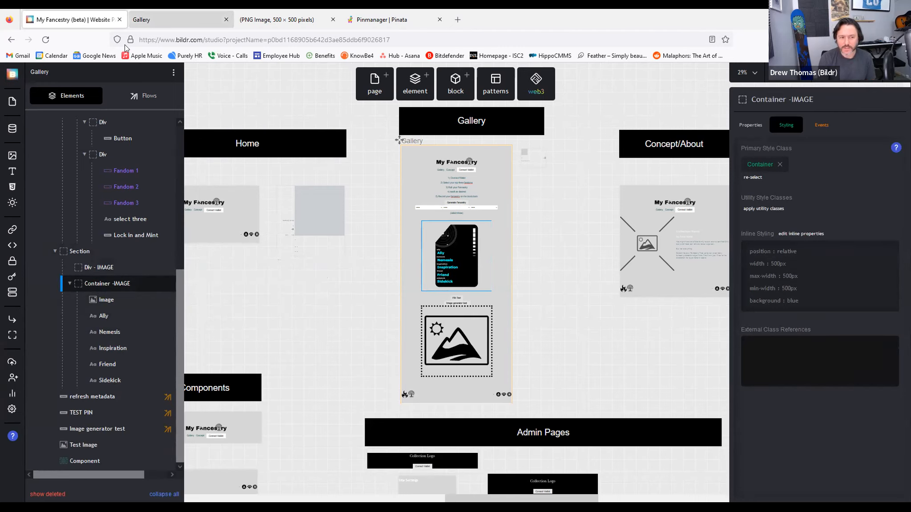
left_click(147, 21)
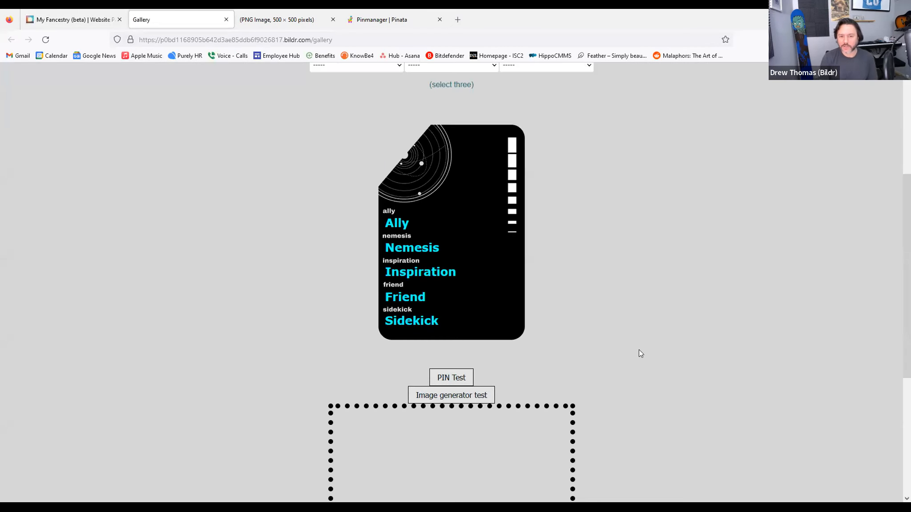
left_click(44, 42)
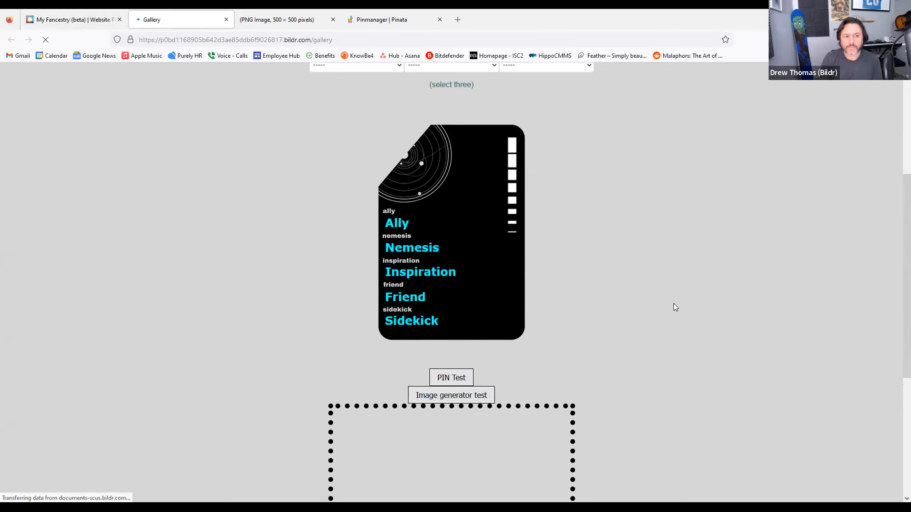
scroll(644, 278, "down", 7)
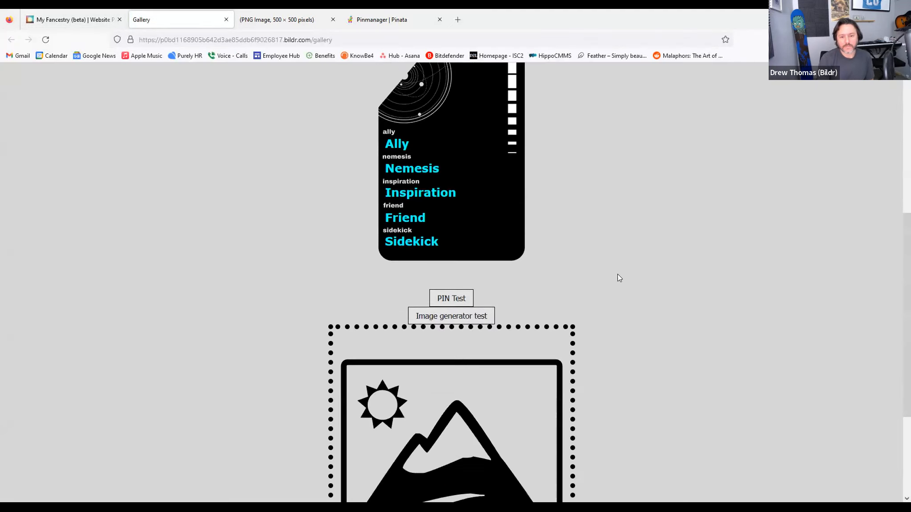
left_click(457, 241)
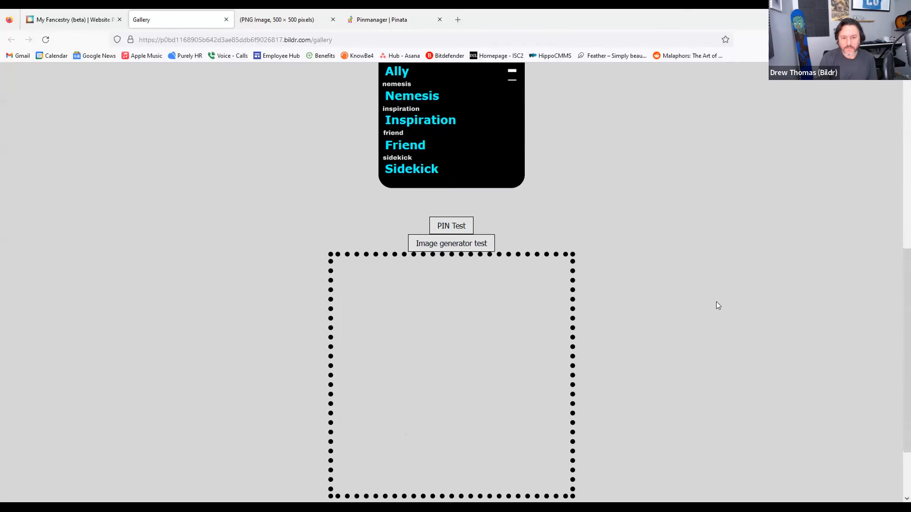
left_click(70, 20)
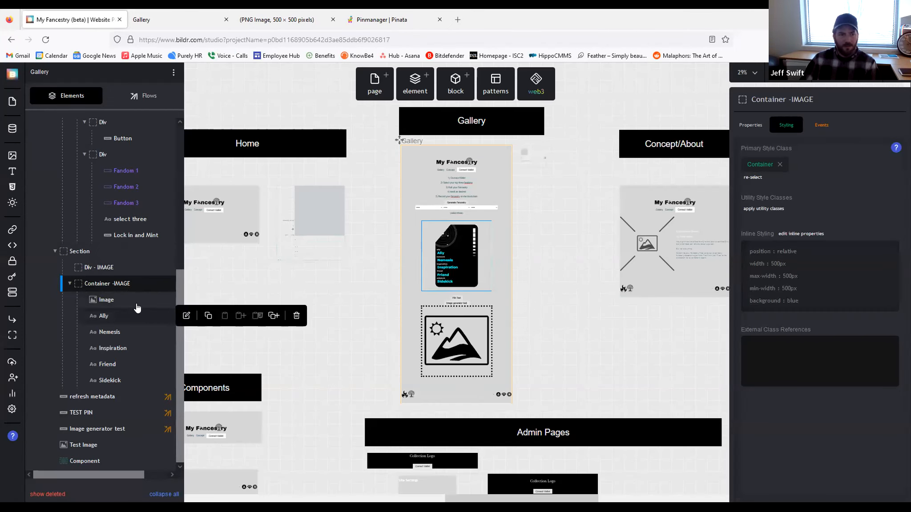
left_click(101, 299)
left_click(821, 307)
left_click_drag(807, 268, 673, 260)
key("BackSpace")
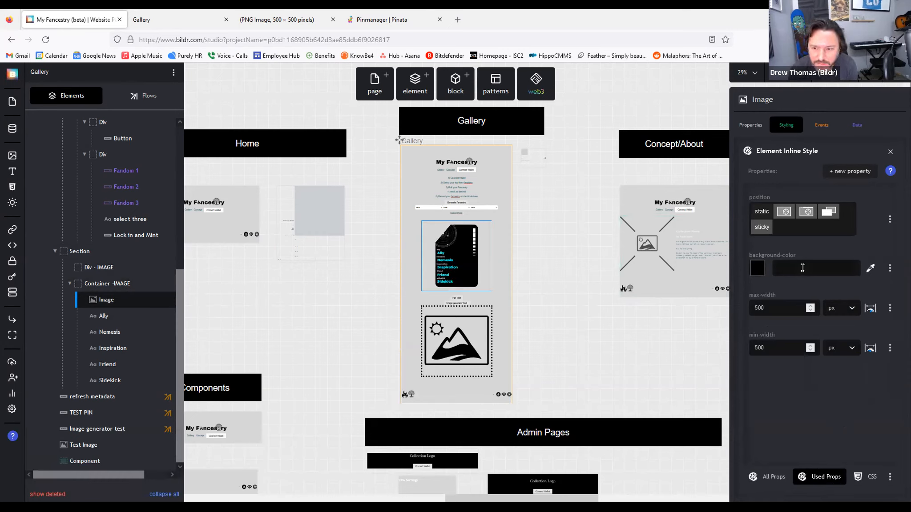
type("transparent")
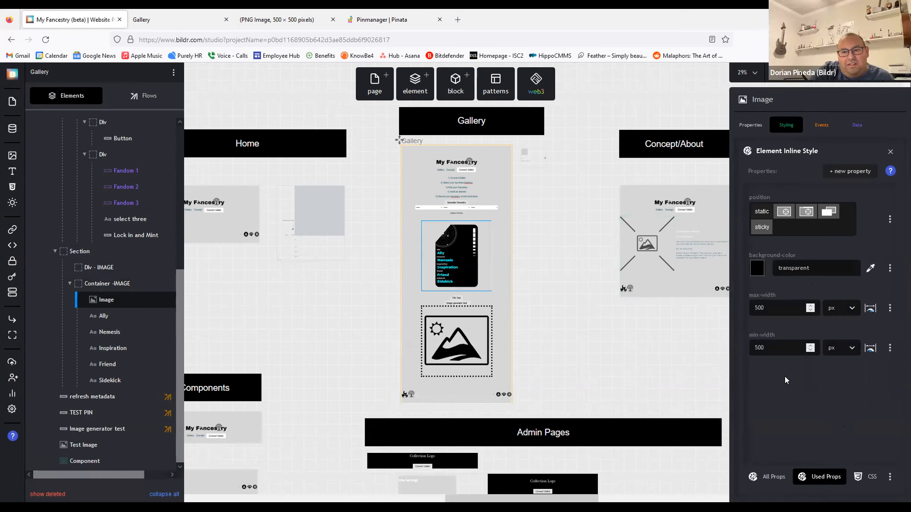
left_click(478, 262)
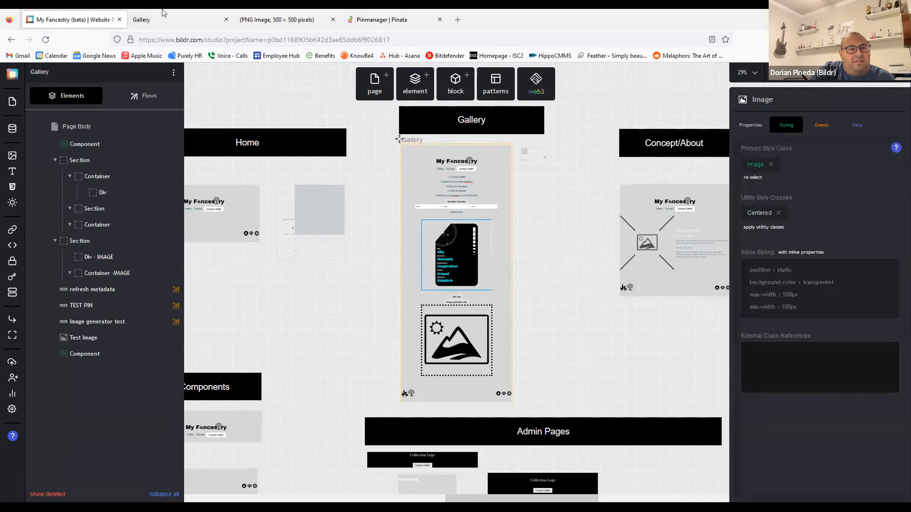
left_click(154, 20)
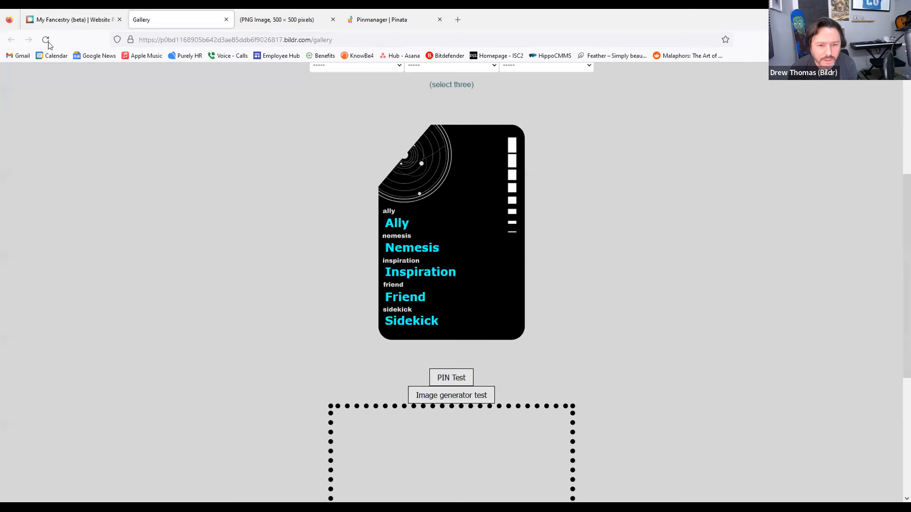
left_click(71, 20)
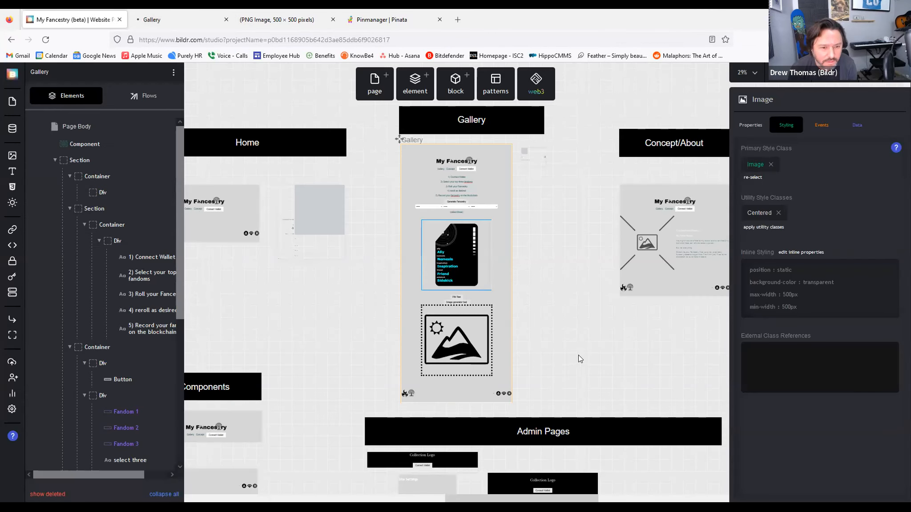
left_click(151, 21)
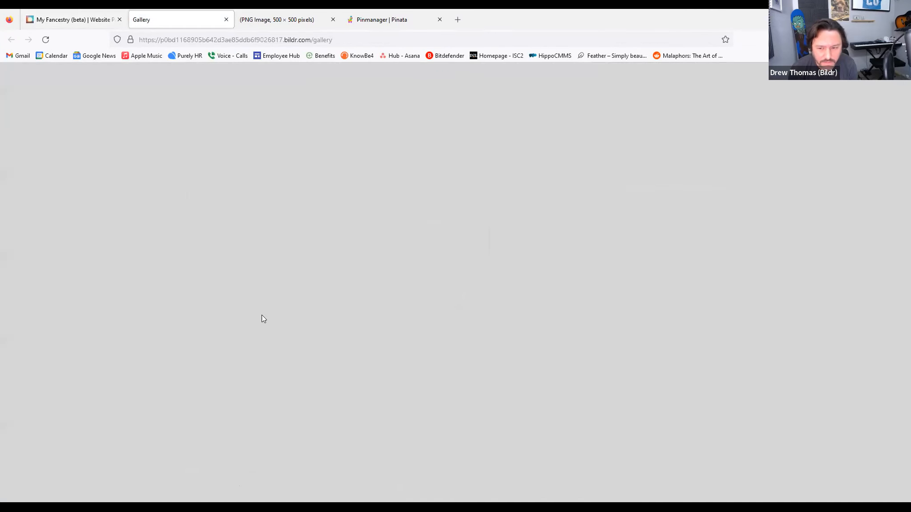
scroll(420, 298, "down", 5)
scroll(638, 369, "down", 2)
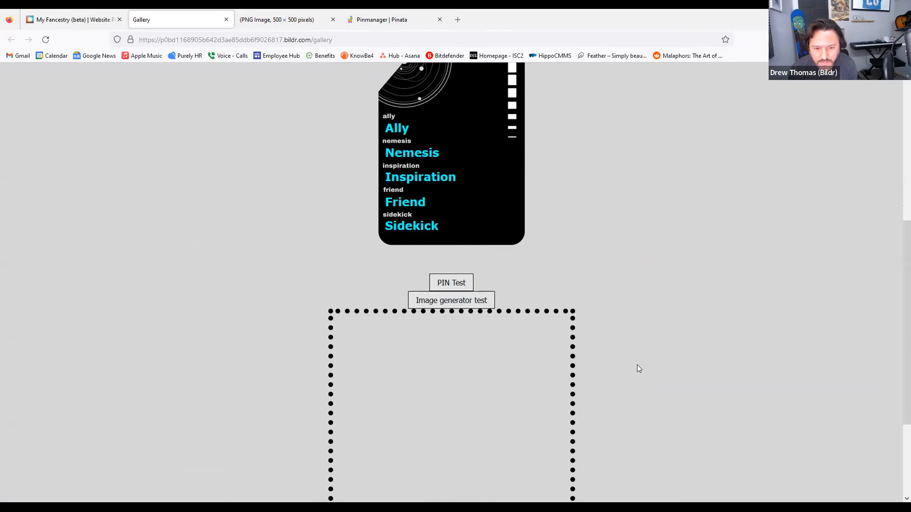
scroll(637, 364, "down", 3)
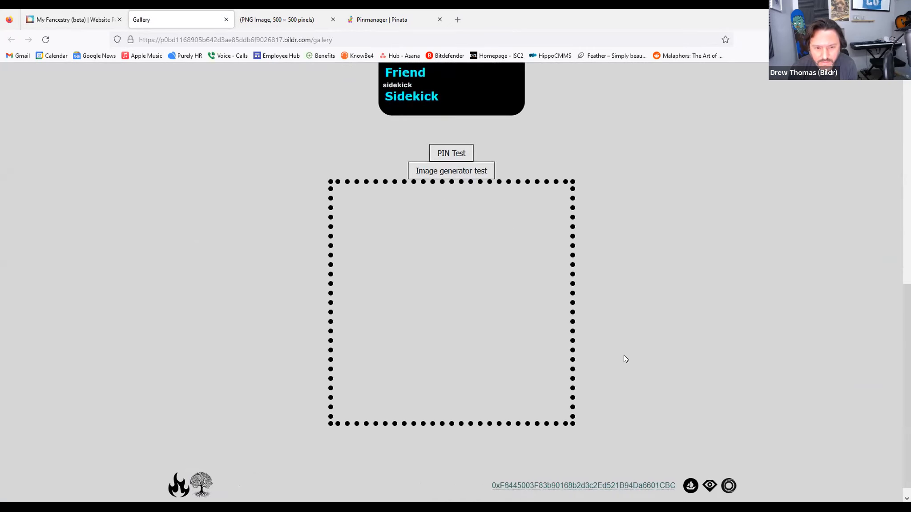
left_click(76, 15)
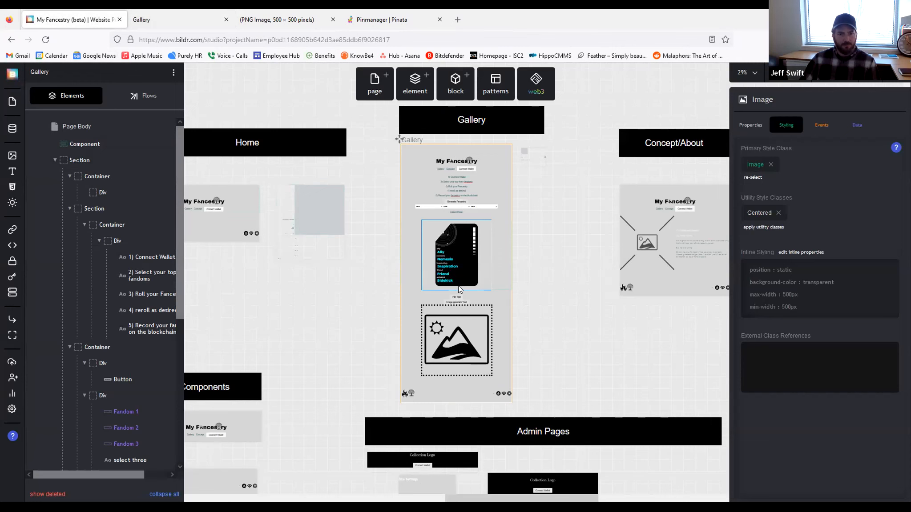
Step: Browse the media library, then close it
scroll(104, 338, "down", 5)
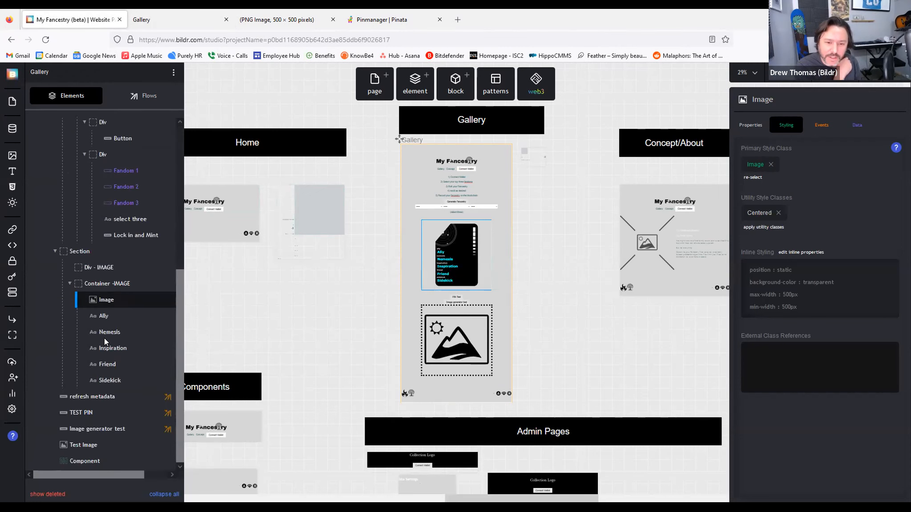
mouse_move(106, 306)
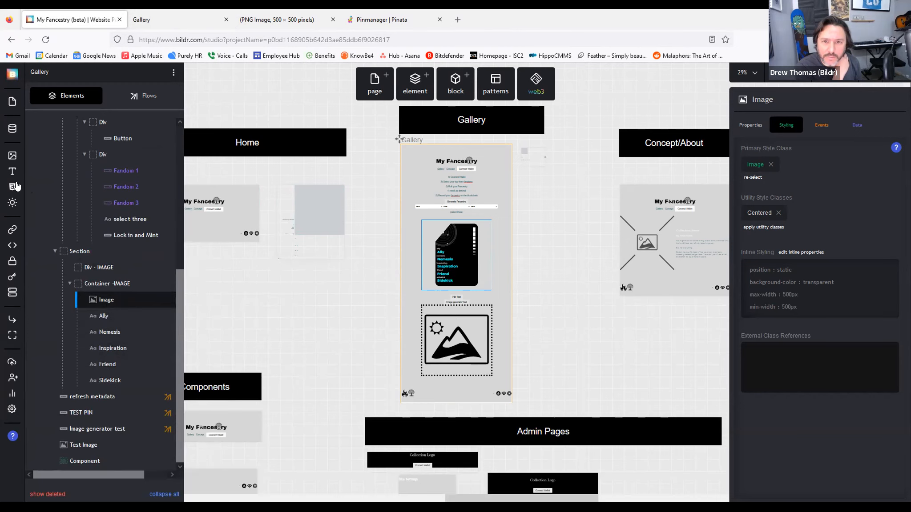
left_click(13, 156)
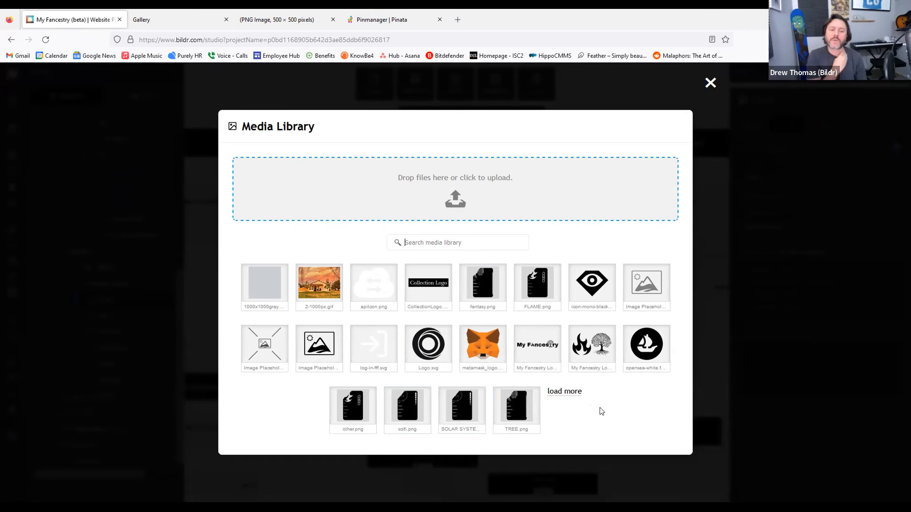
left_click(710, 83)
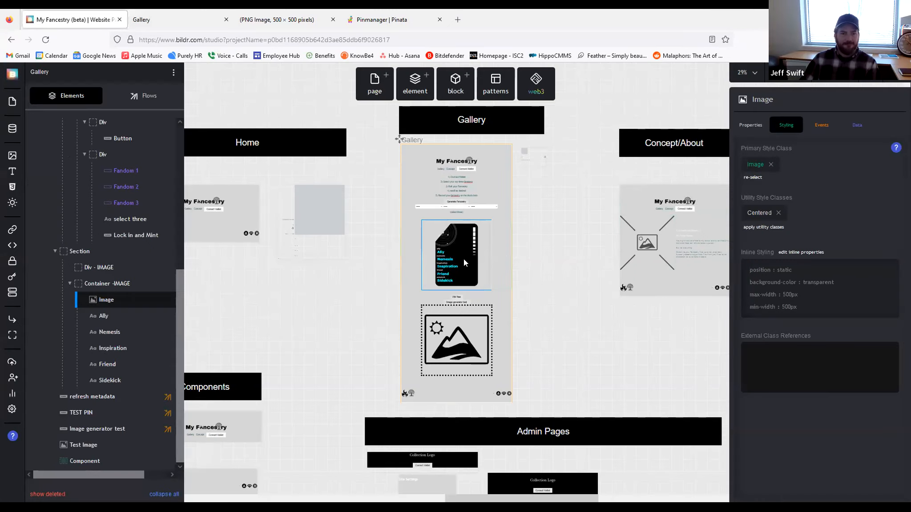
Step: Change the card Image's max-width and min-width from 500 to 400 px
left_click(118, 285)
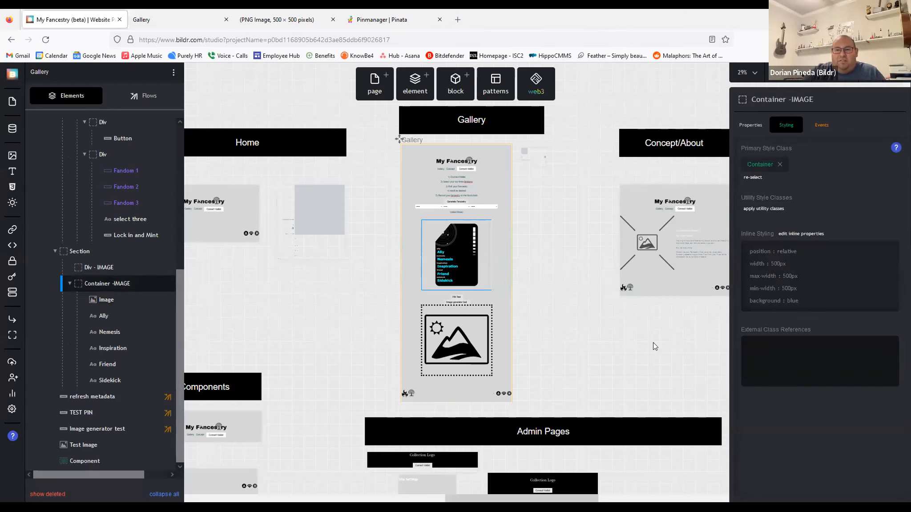
left_click(109, 299)
left_click(840, 291)
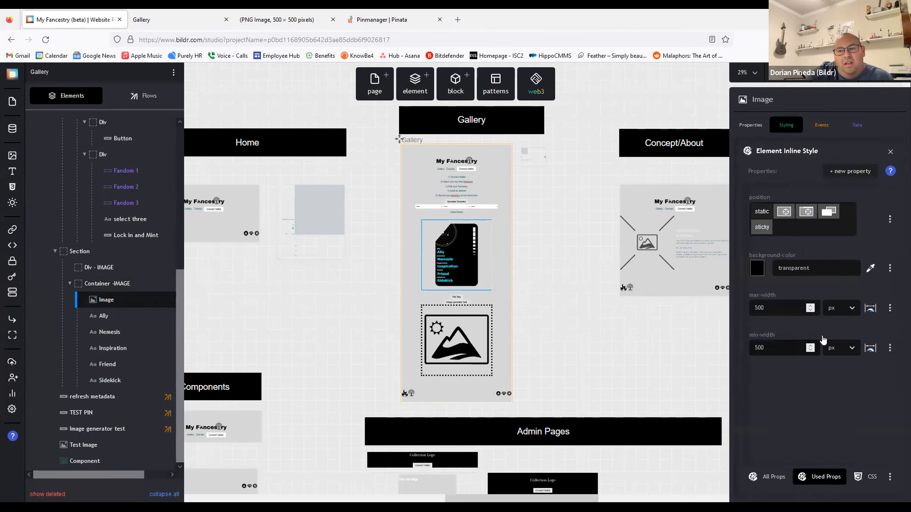
left_click_drag(771, 309, 669, 287)
type("400")
left_click_drag(762, 343, 647, 377)
type("400")
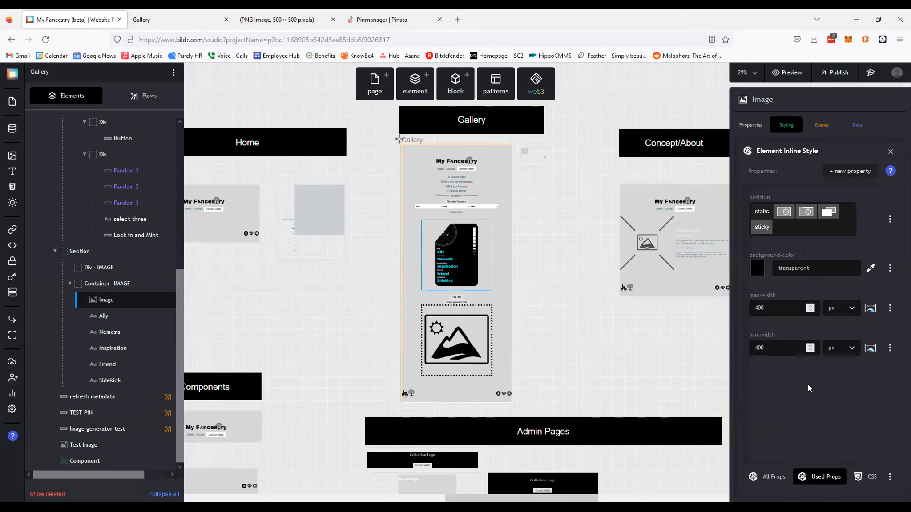
left_click(169, 20)
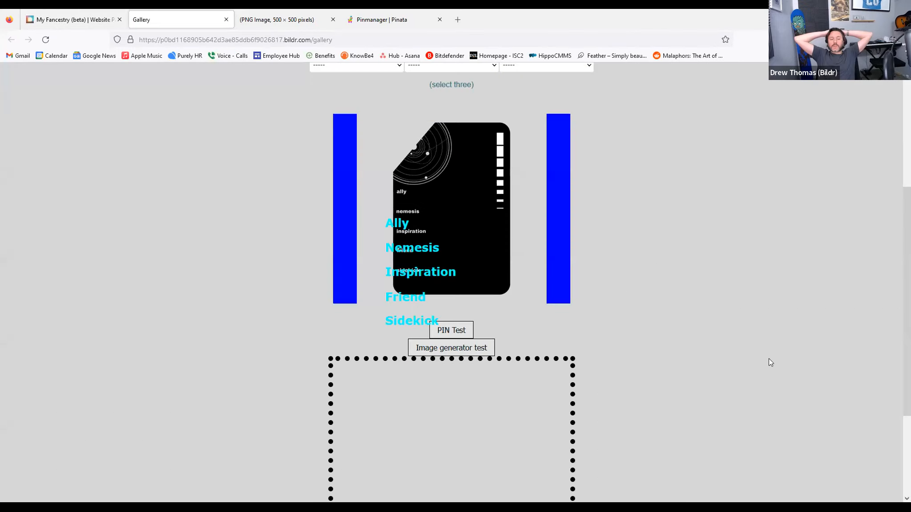
Step: Reload the live gallery page and open the newly generated image in a new tab
scroll(688, 342, "down", 3)
key("F5")
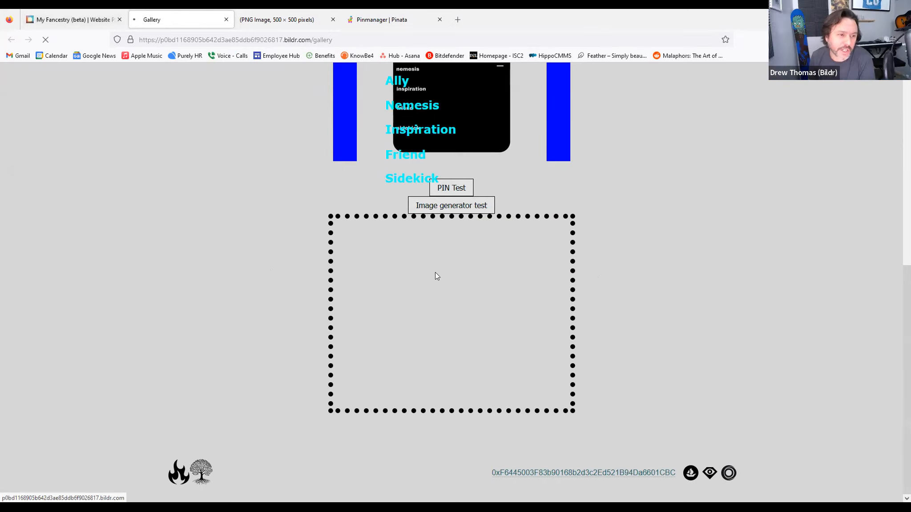
scroll(264, 234, "up", 5)
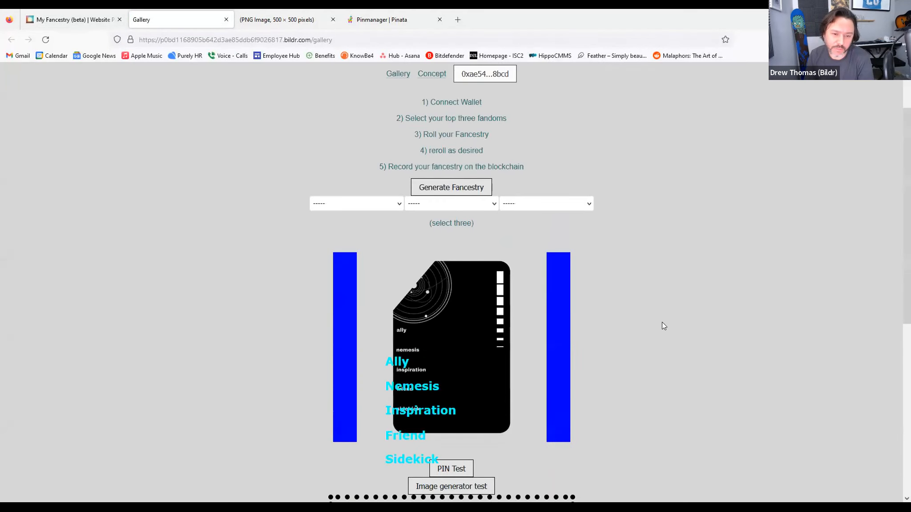
scroll(662, 322, "down", 5)
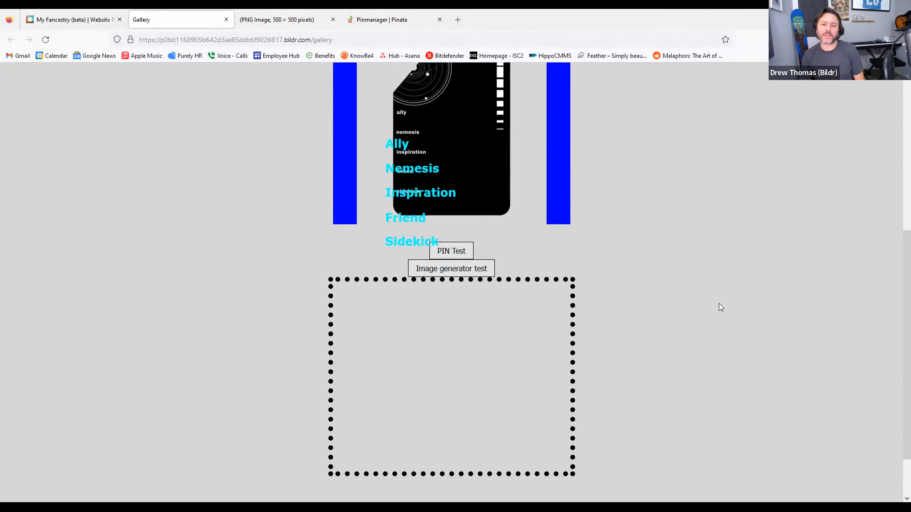
scroll(719, 303, "down", 2)
right_click(464, 290)
left_click(511, 300)
Step: Close the 500×400 and 500×500 image tabs and set the Image's max-width back to 500 px
left_click(292, 20)
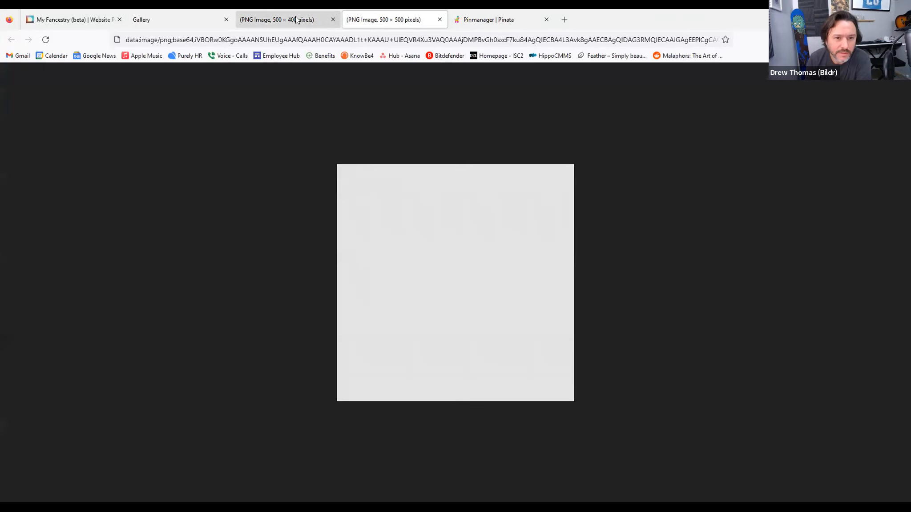
left_click(332, 20)
left_click(331, 20)
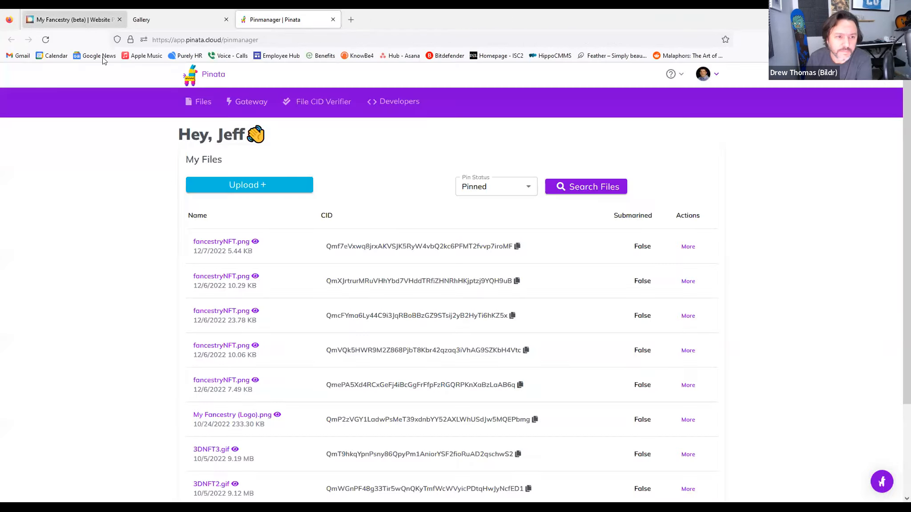
left_click(89, 19)
left_click_drag(794, 309, 576, 273)
key("Tab")
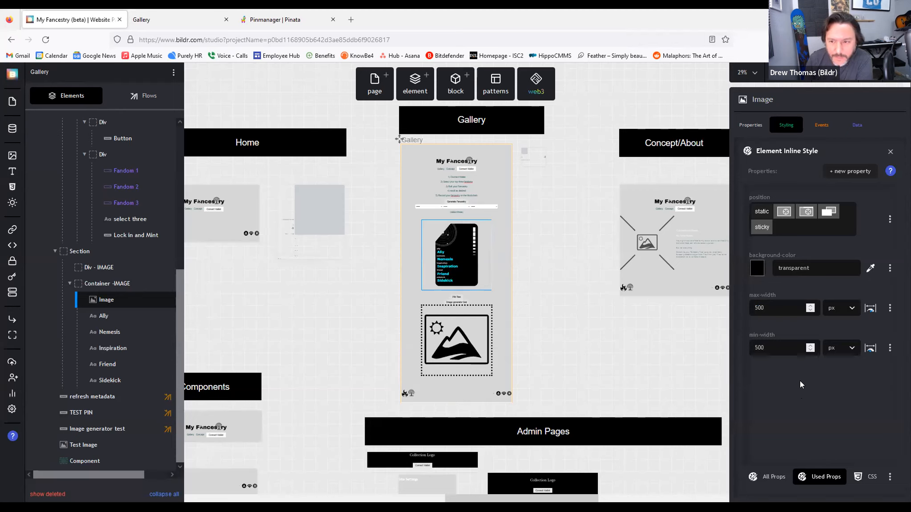
Step: Paste #d5d6d7 as the Image background colour and delete Container -IMAGE's blue background
left_click_drag(820, 268, 742, 299)
type("#d5d6d7")
left_click(812, 427)
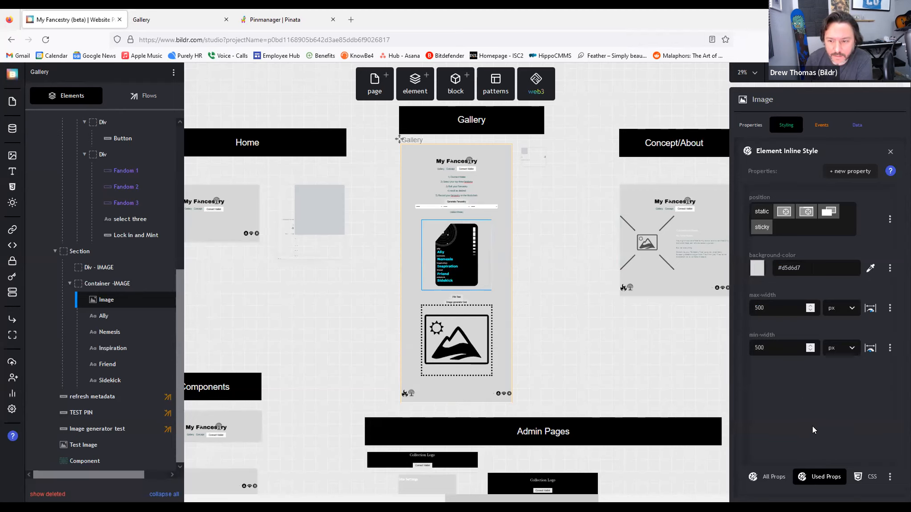
left_click(122, 283)
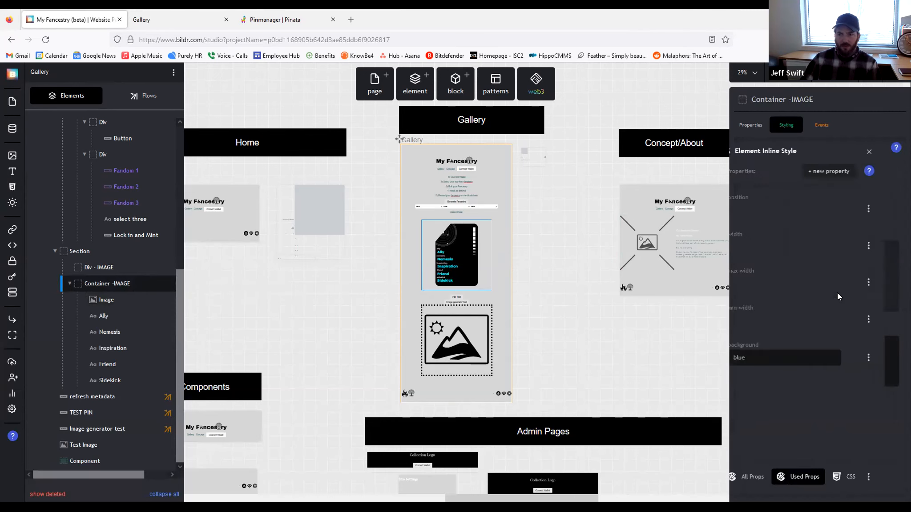
left_click_drag(770, 388, 664, 385)
key("BackSpace")
Step: Open the Image generator test button's Test Image Generator Clicked flow from its click event
left_click(467, 264)
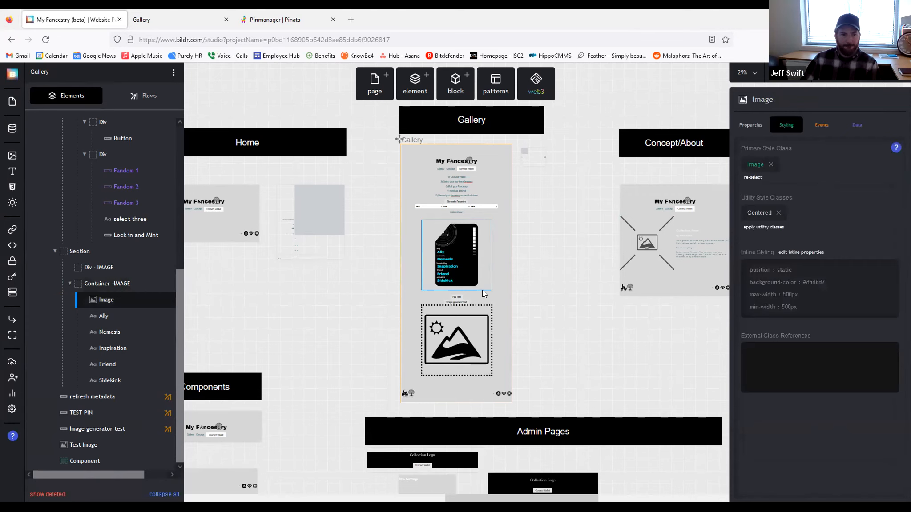
left_click(144, 102)
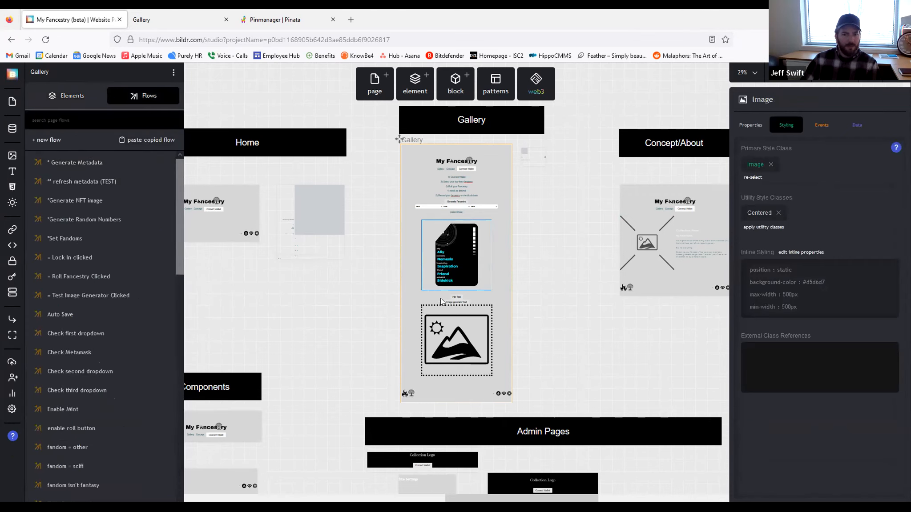
left_click(453, 302)
left_click(821, 125)
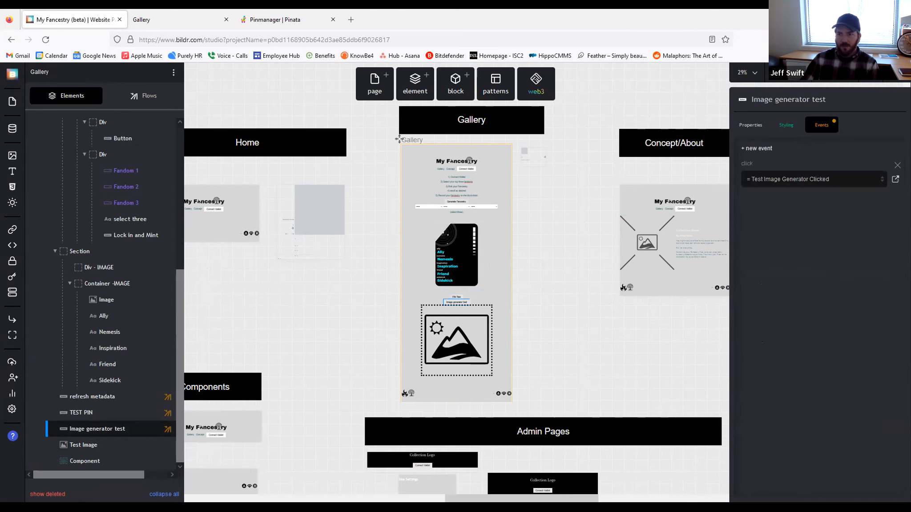
left_click(895, 179)
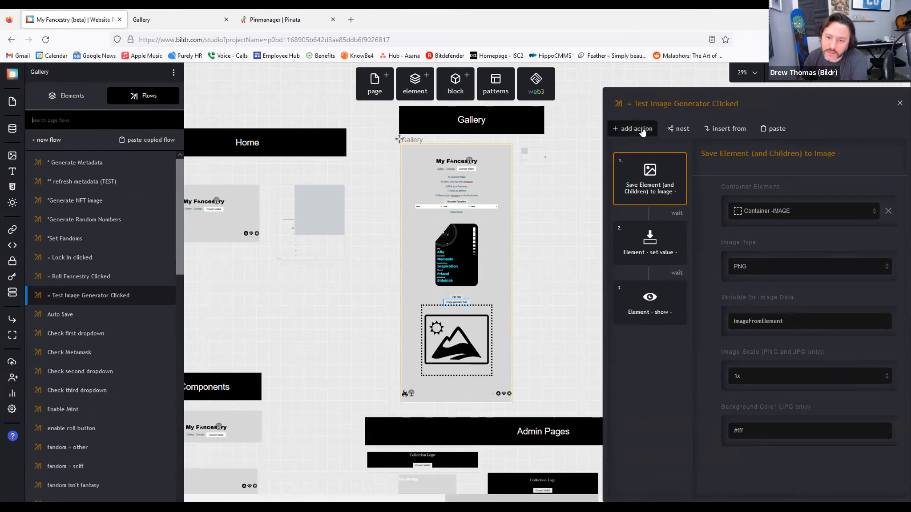
Step: Review the save-to-image action's JSON and container id, cancel unchanged, then select the card image
left_click(676, 162)
left_click(645, 220)
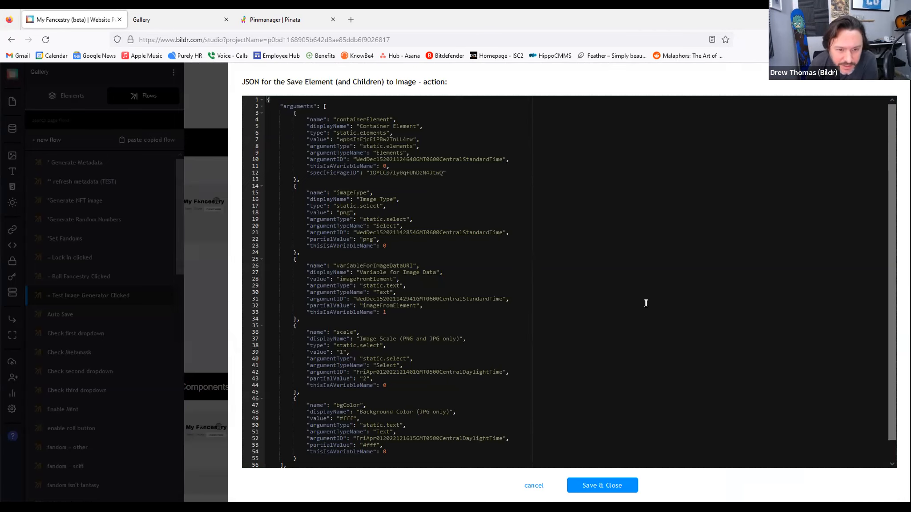
scroll(646, 303, "down", 1)
scroll(646, 302, "up", 1)
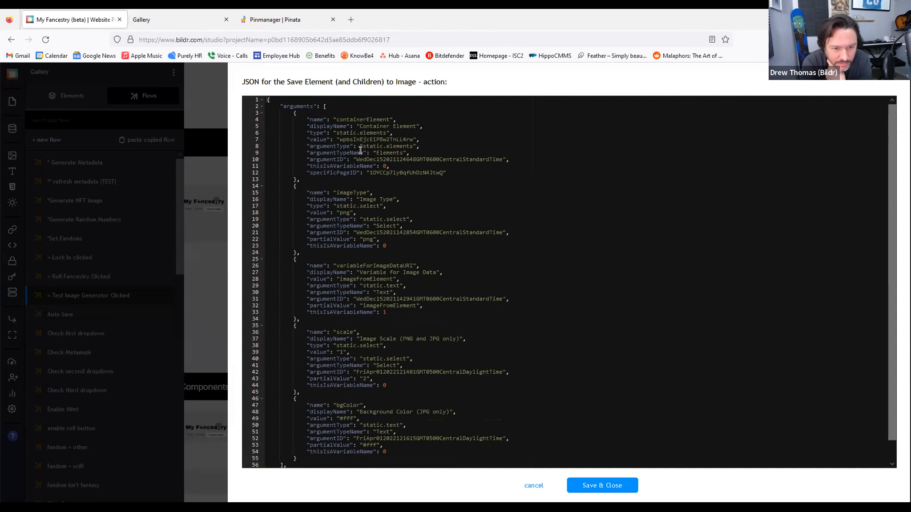
triple_click(347, 139)
double_click(351, 138)
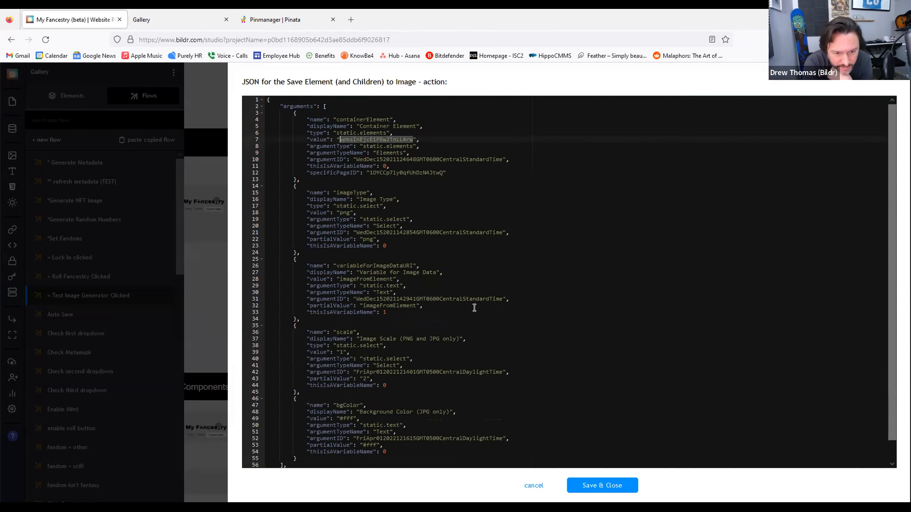
left_click(533, 486)
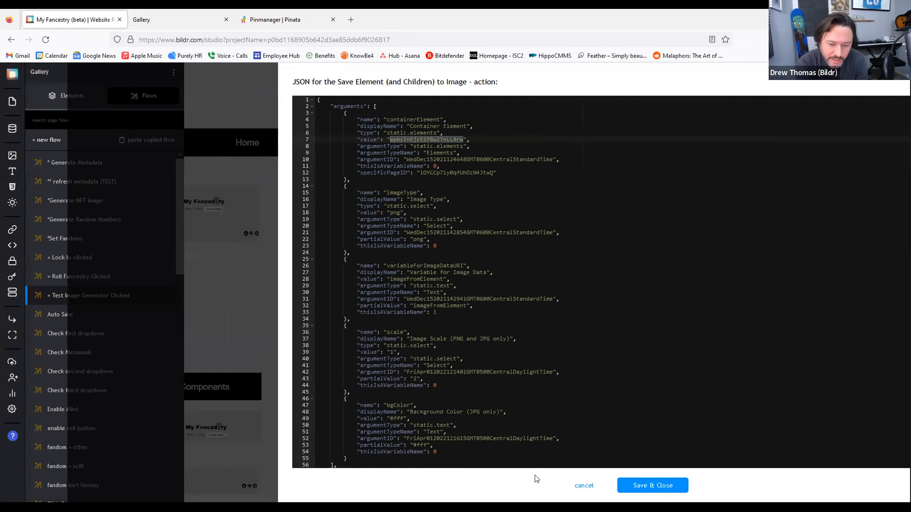
left_click(481, 262)
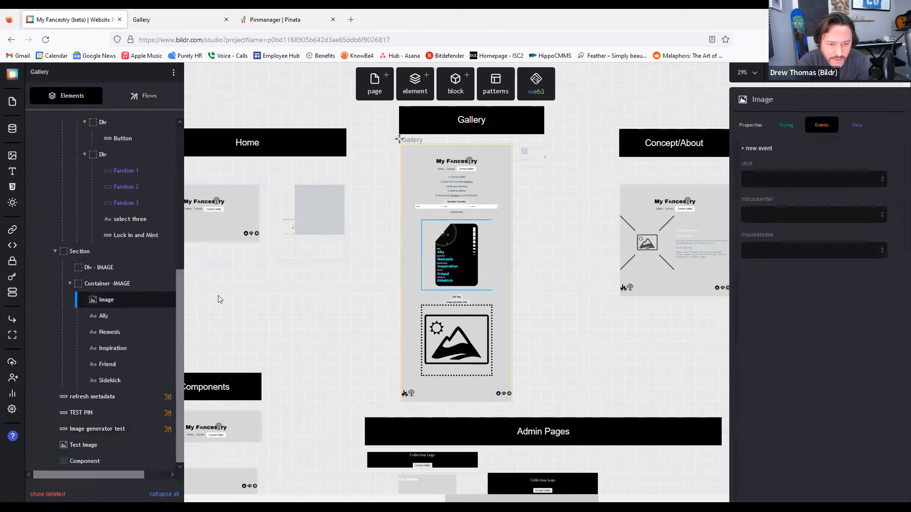
left_click(155, 285)
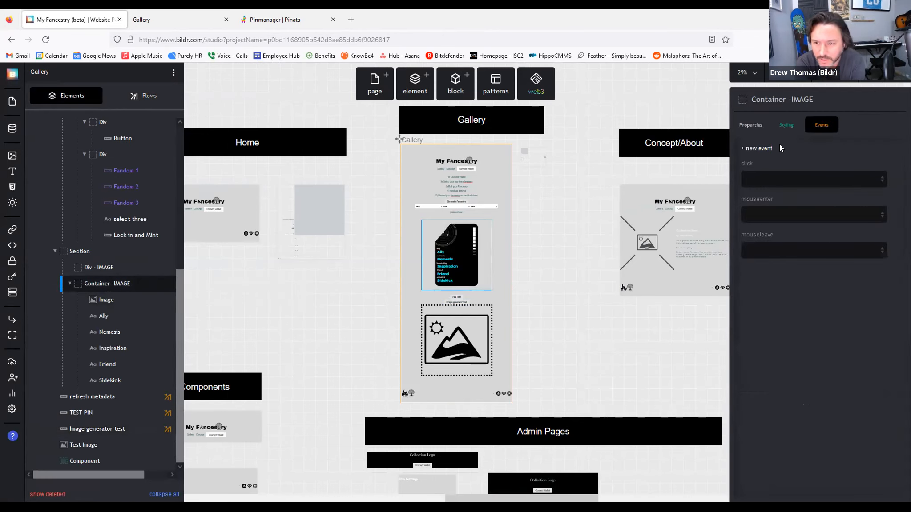
left_click(752, 125)
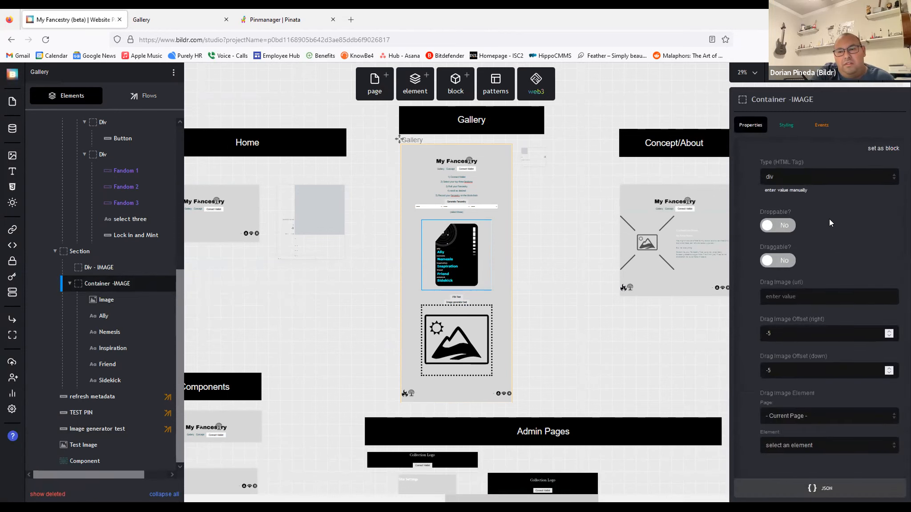
left_click(814, 488)
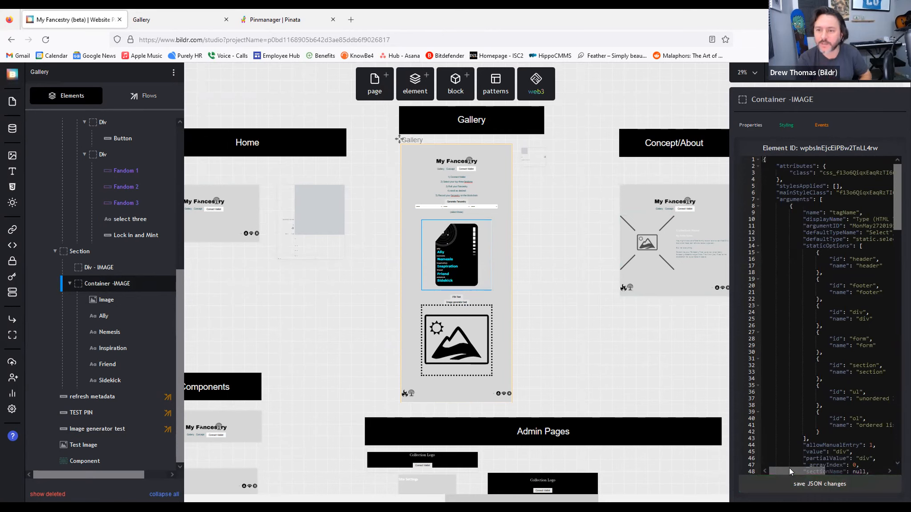
left_click_drag(791, 469, 794, 469)
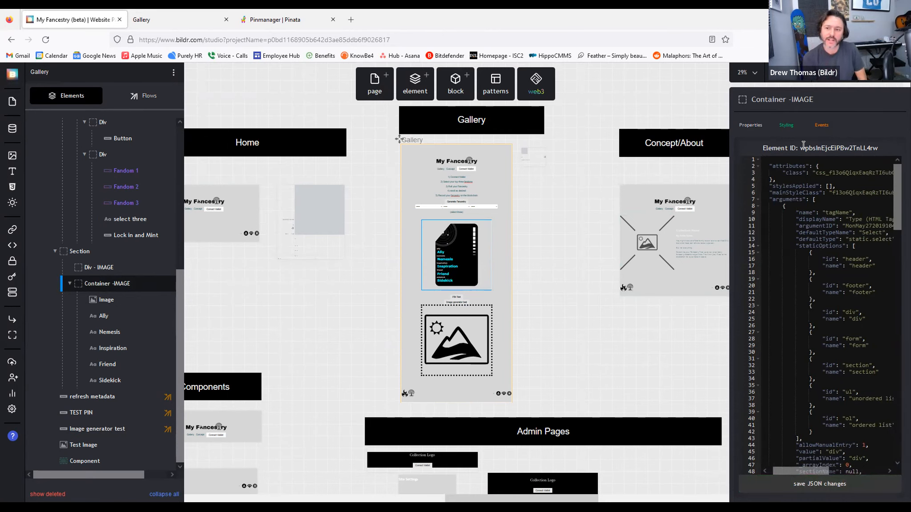
left_click_drag(804, 147, 811, 147)
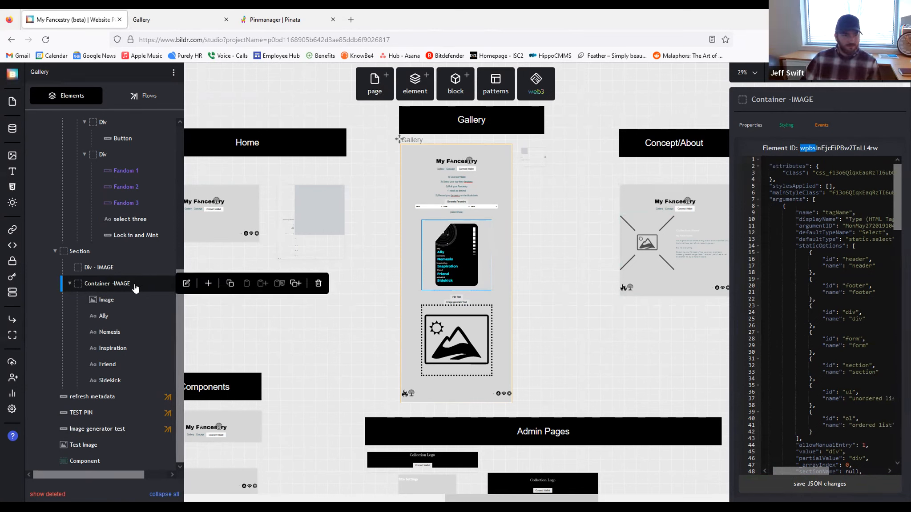
mouse_move(114, 300)
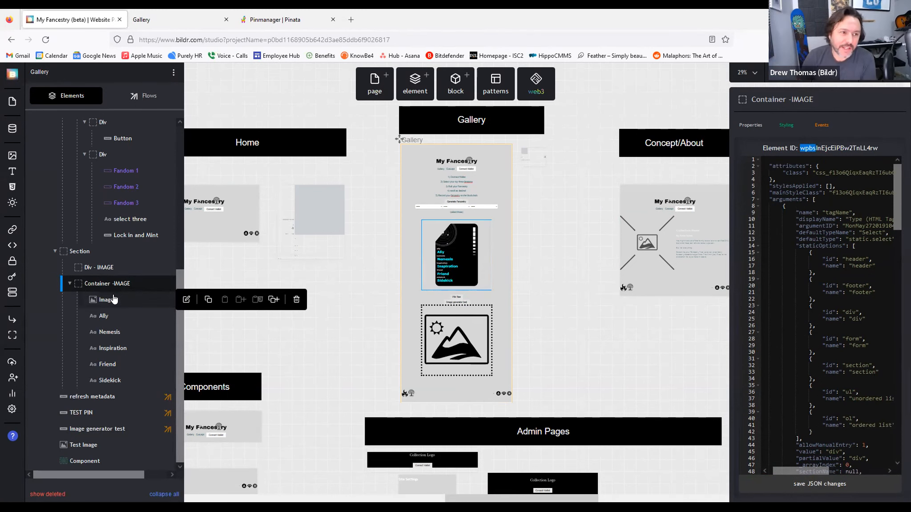
left_click(114, 299)
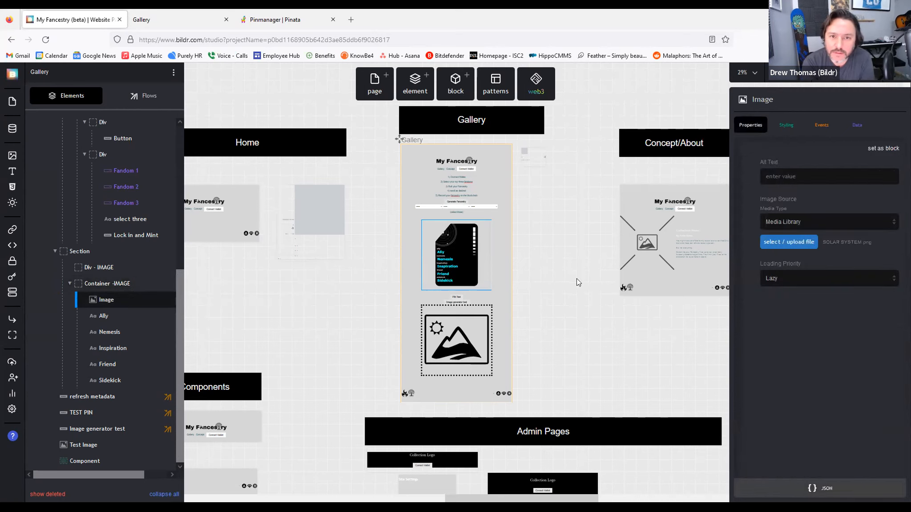
left_click(107, 283)
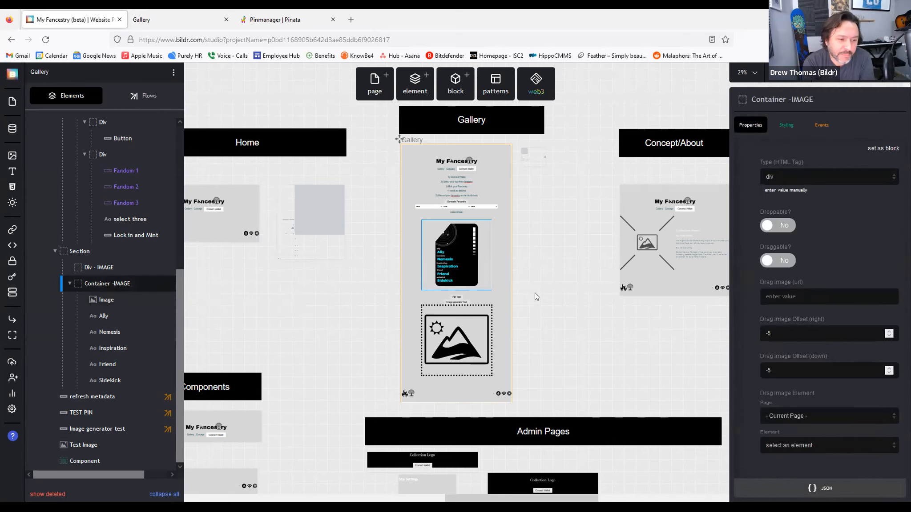
left_click(535, 294)
left_click(466, 277)
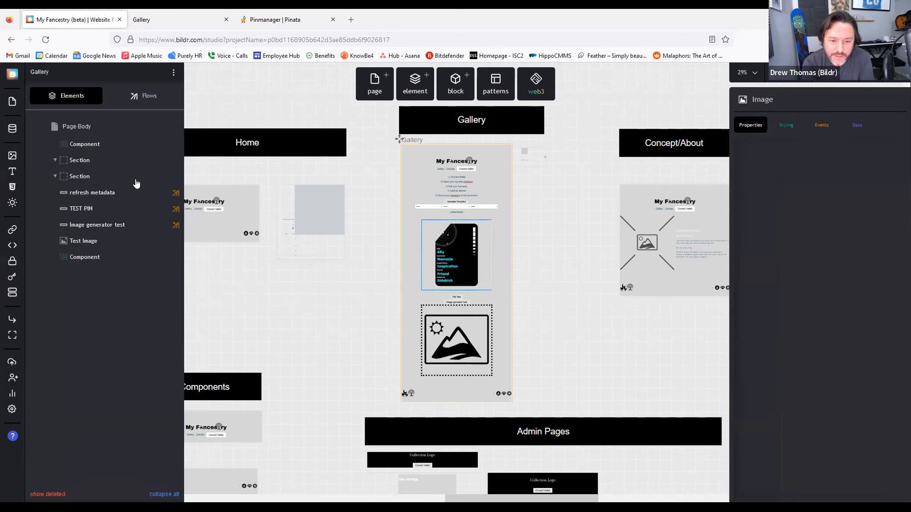
left_click(142, 97)
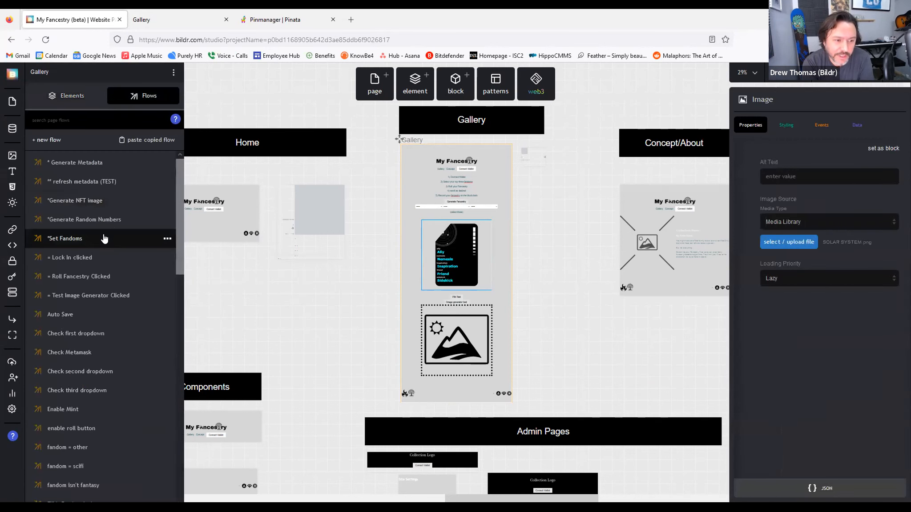
left_click(91, 297)
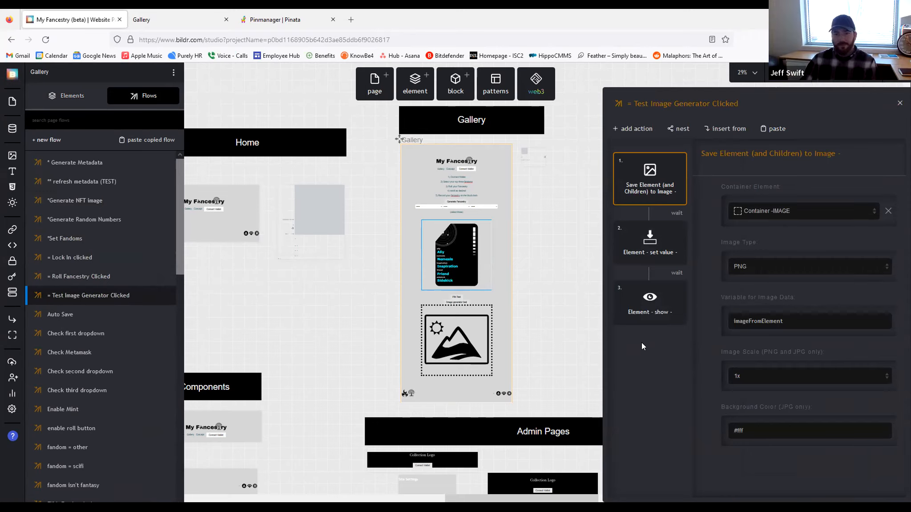
left_click(74, 97)
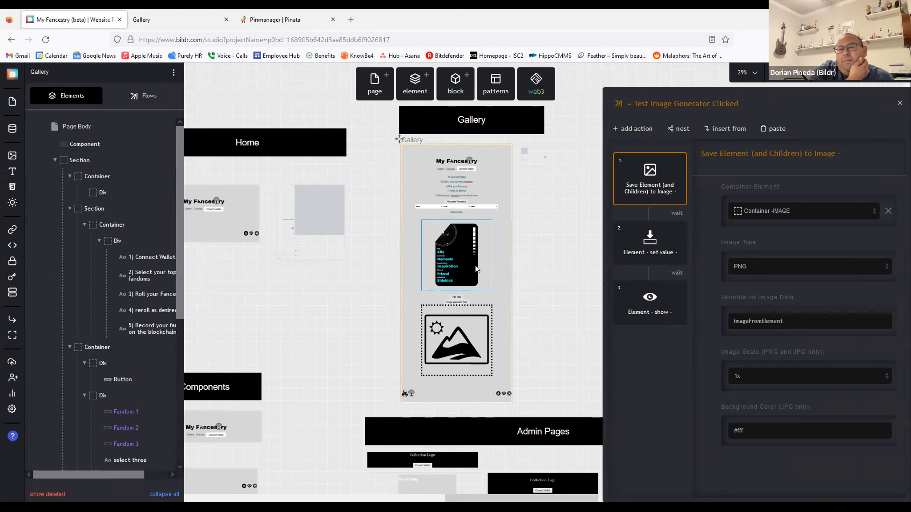
left_click(464, 268)
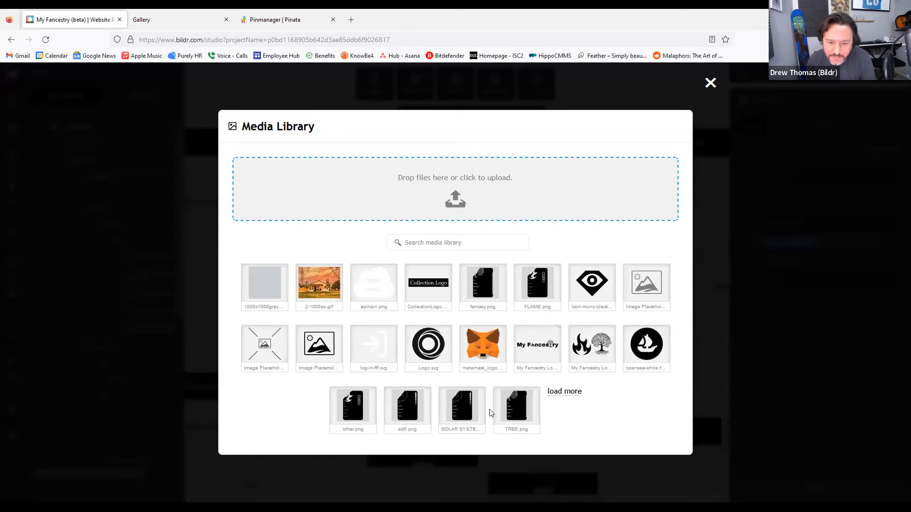
left_click(459, 408)
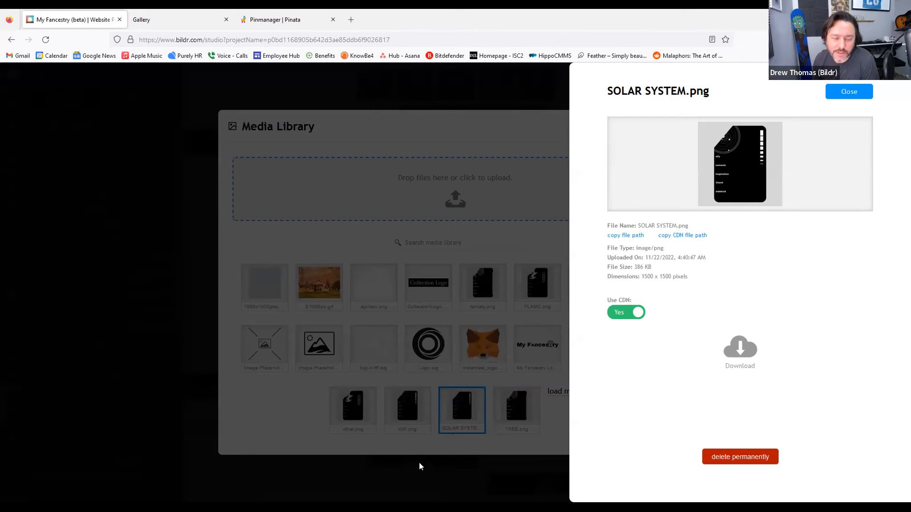
left_click(438, 467)
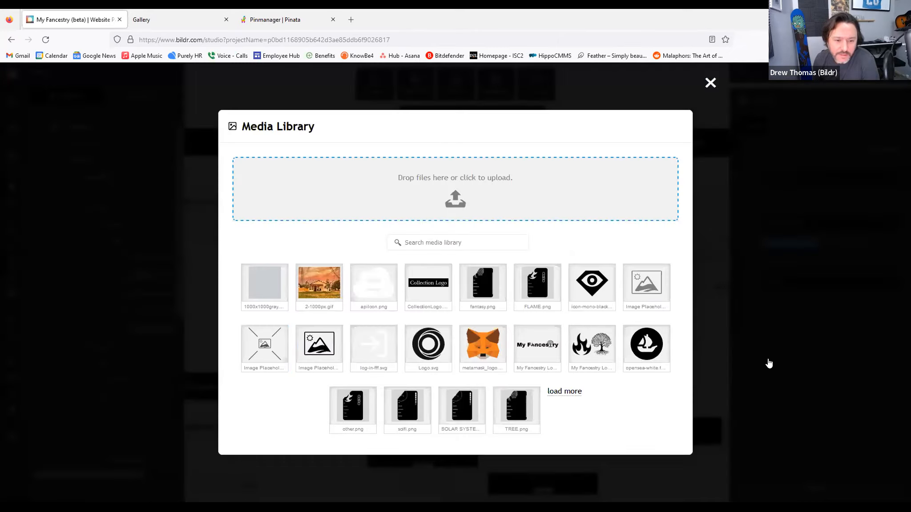
left_click(765, 360)
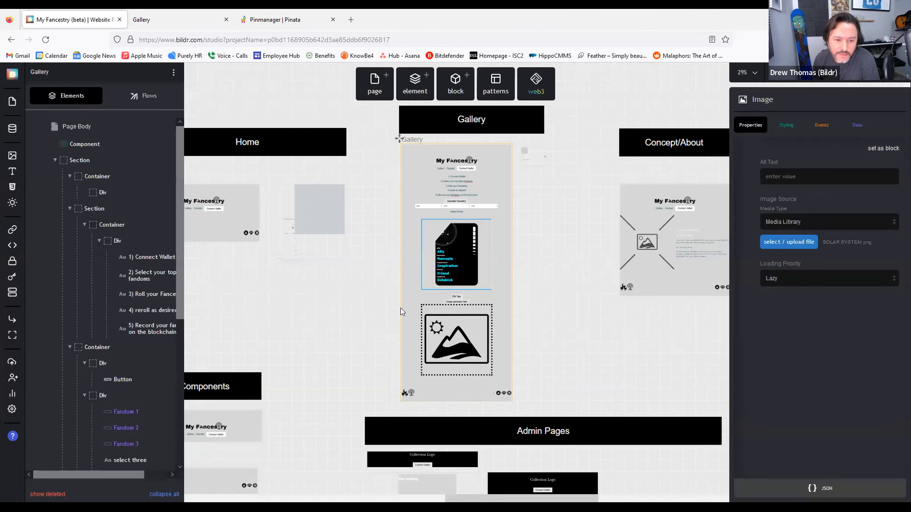
Step: Change the Test Image Generator Clicked flow's saved image type to JPG
left_click(143, 96)
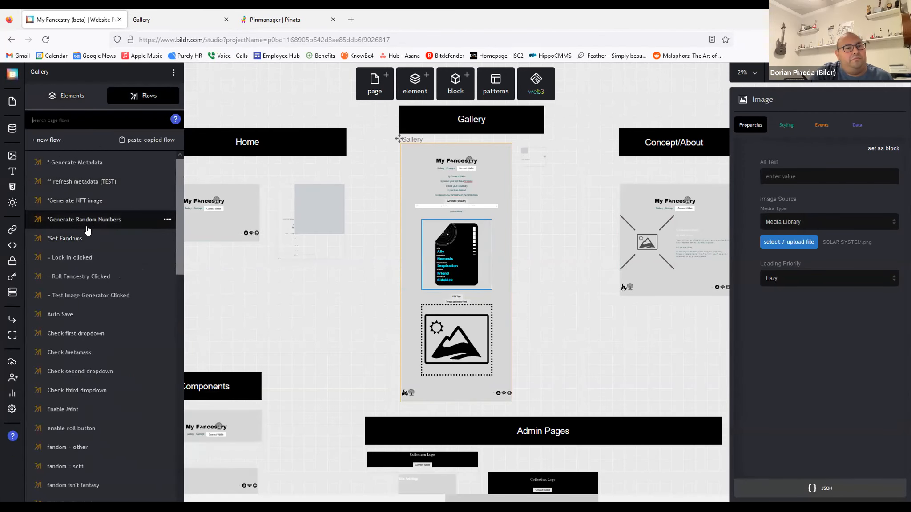
left_click(98, 296)
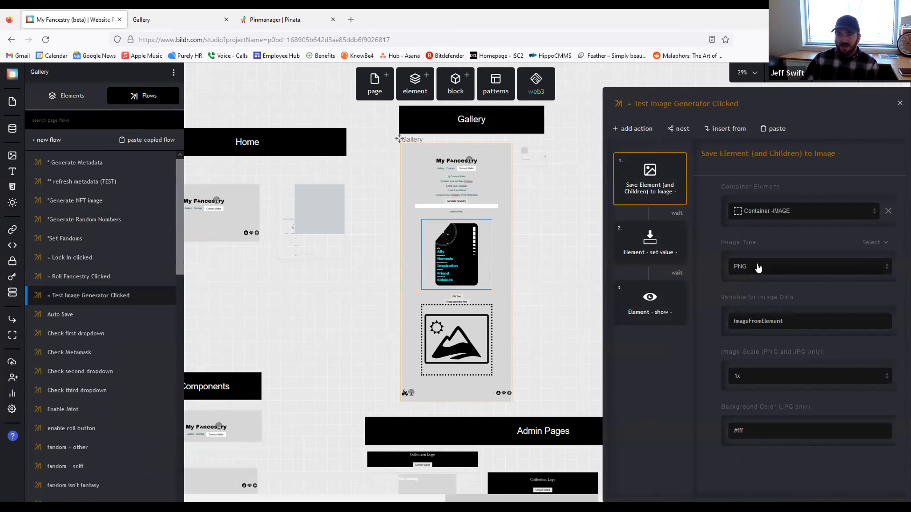
left_click(780, 268)
left_click(757, 294)
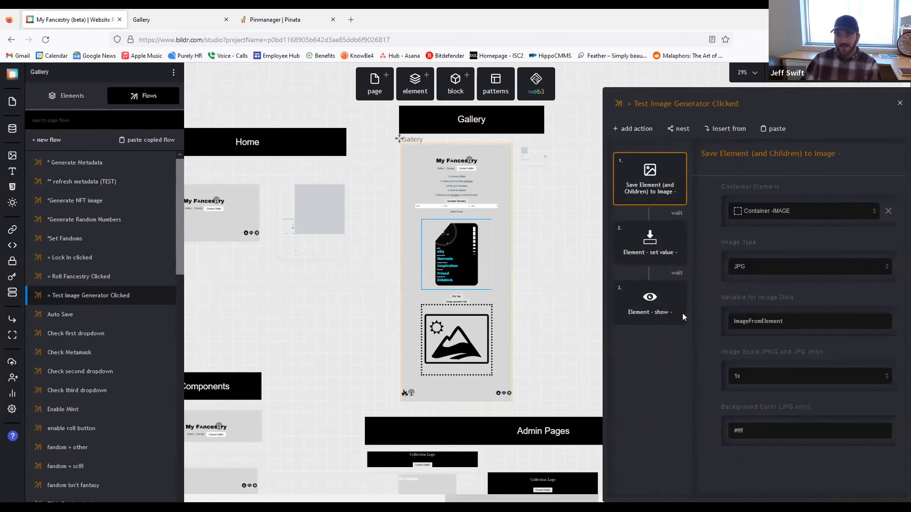
left_click(555, 287)
Step: Run Image generator test on the live Gallery page and view the generated JPEG in a new tab
left_click(162, 17)
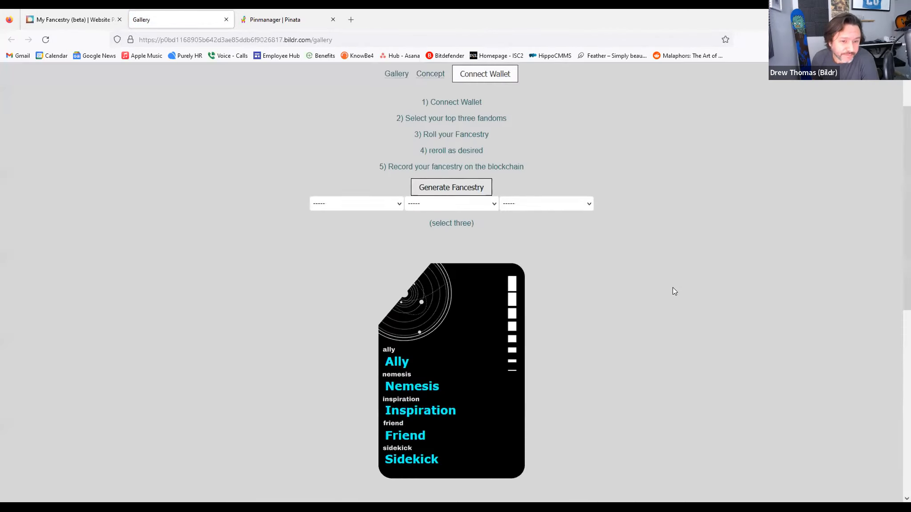
scroll(672, 287, "down", 5)
left_click(454, 245)
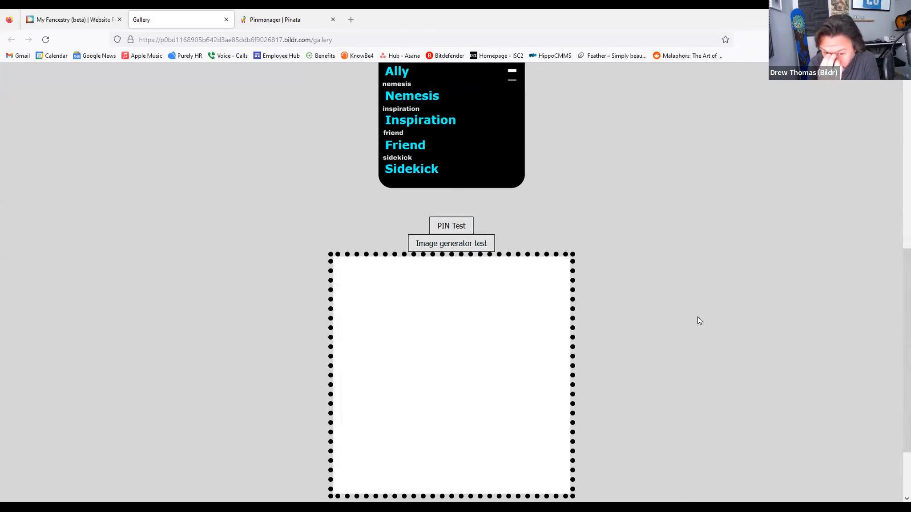
scroll(695, 314, "down", 2)
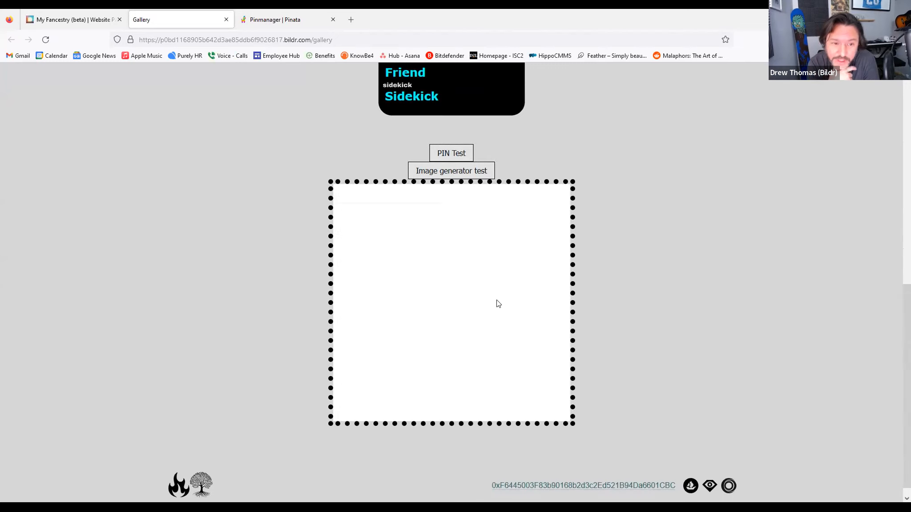
right_click(532, 311)
left_click(534, 309)
left_click(271, 19)
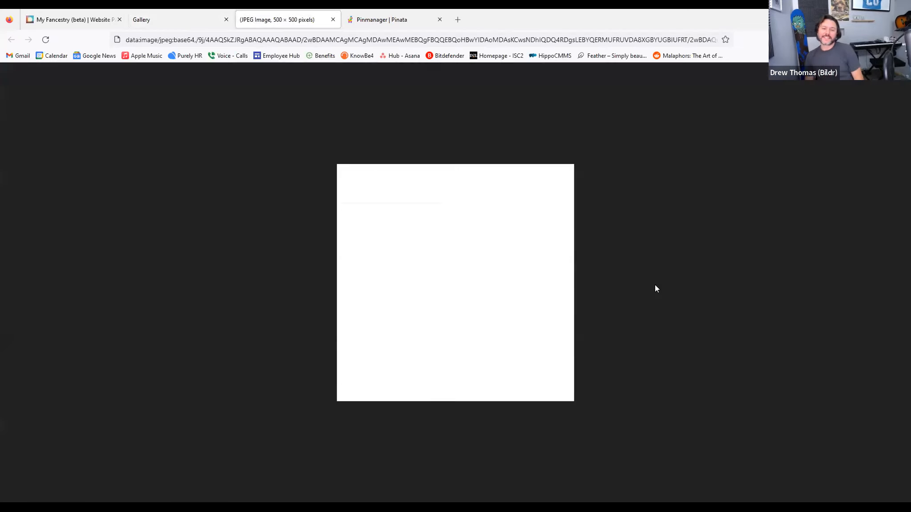
left_click(333, 19)
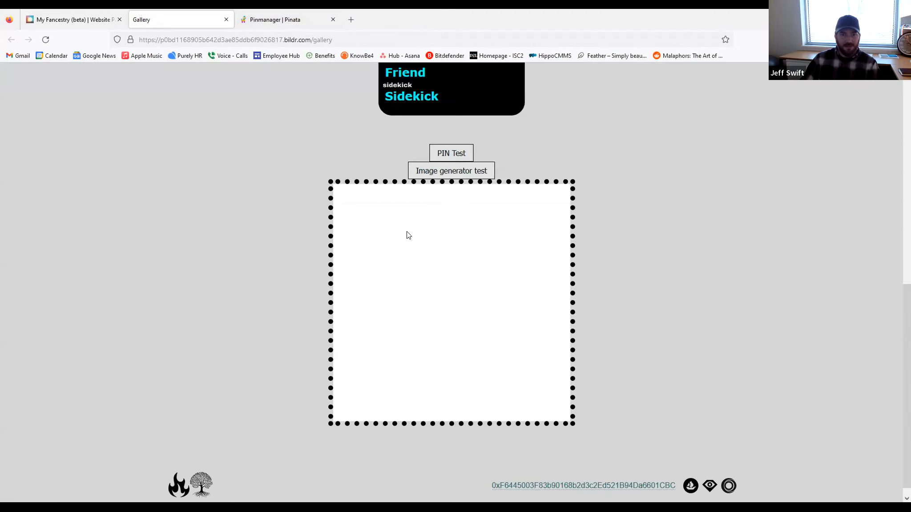
scroll(612, 257, "up", 6)
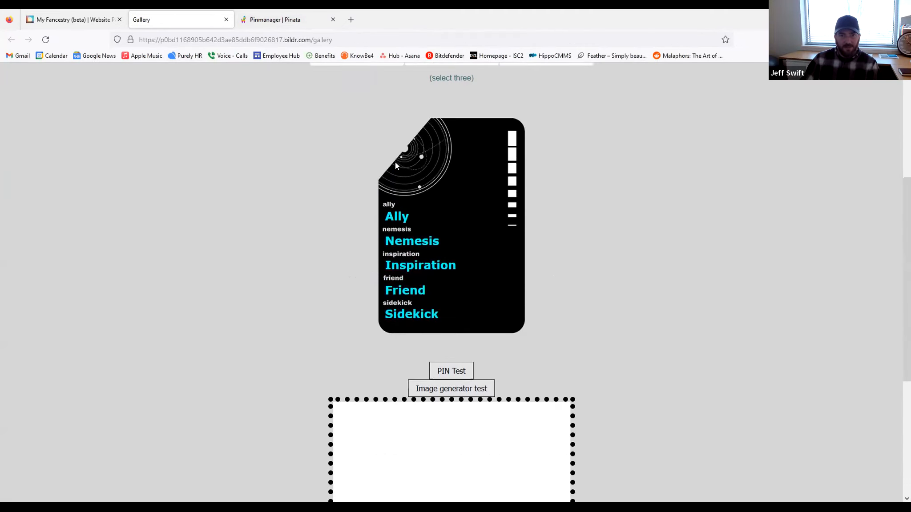
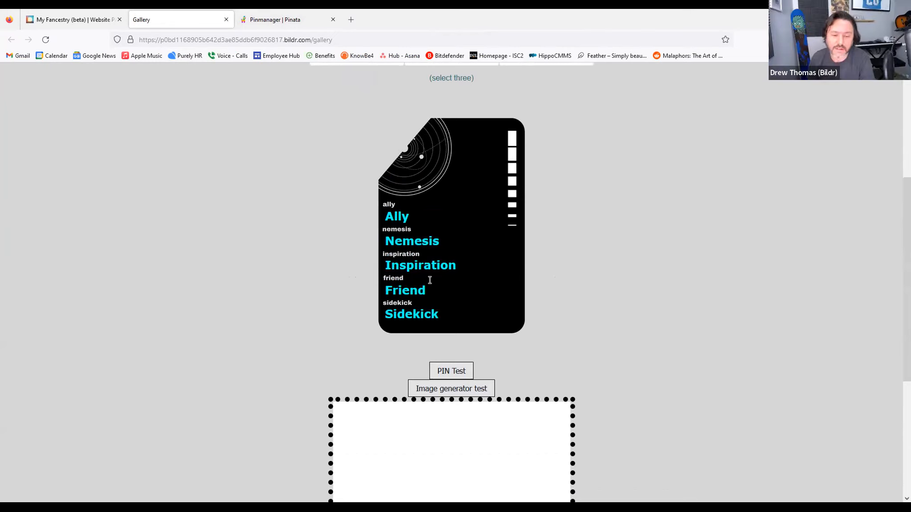
Step: Leave the Gallery preview for the studio and select the SOLAR SYSTEM.png card image on the canvas
scroll(430, 280, "down", 3)
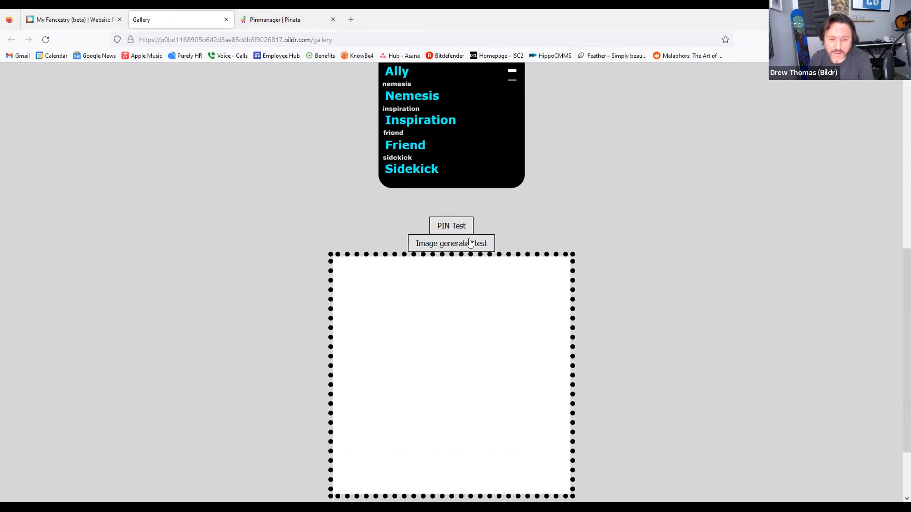
scroll(756, 396, "down", 2)
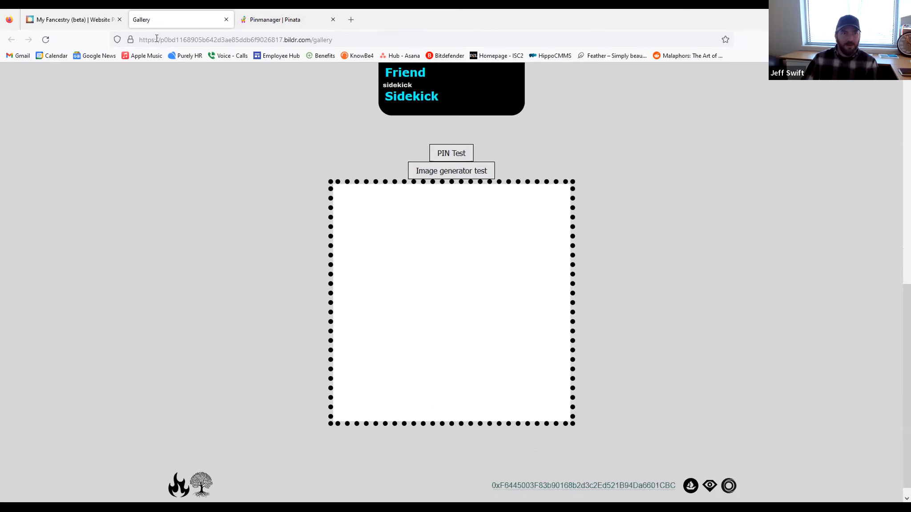
left_click(72, 19)
left_click(469, 269)
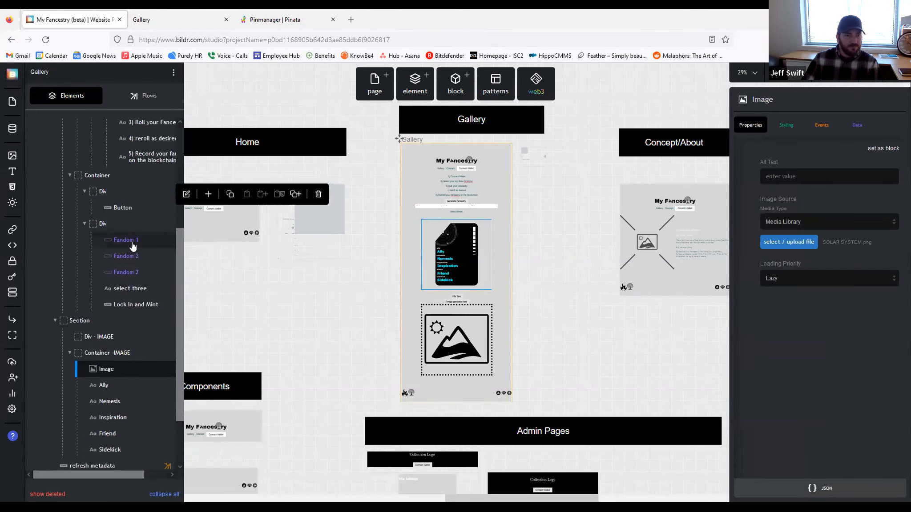
Step: Set the Test Image Generator Clicked flow's container element to the Section
left_click(80, 251)
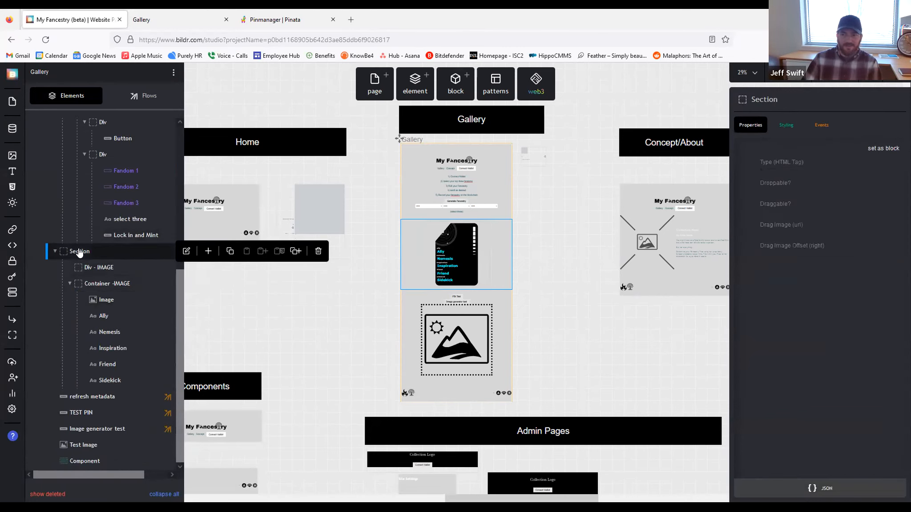
left_click(487, 257)
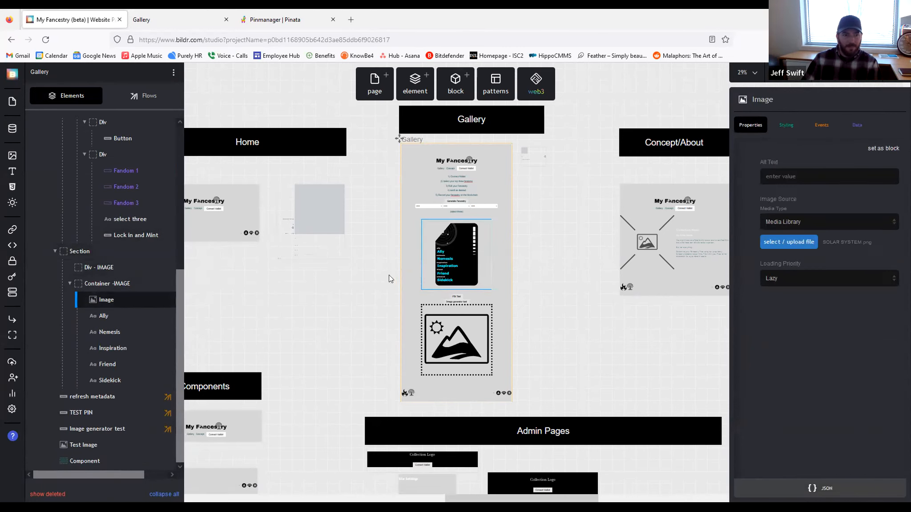
left_click(143, 96)
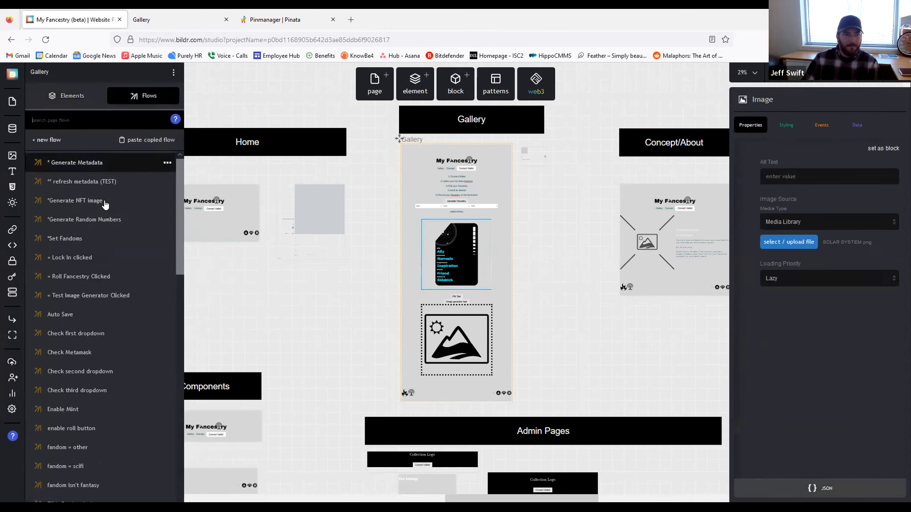
left_click(96, 295)
left_click(801, 209)
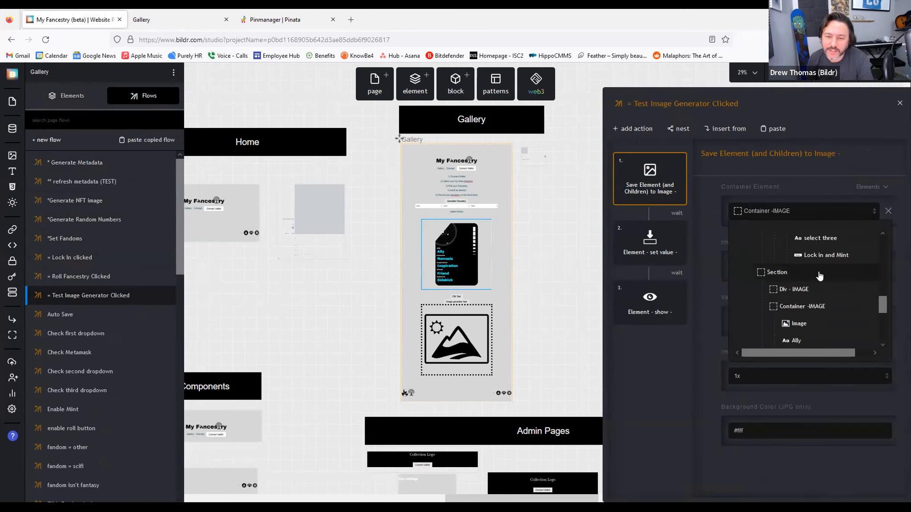
left_click(820, 276)
Step: Close the flow editor and reload the live Gallery page
left_click(540, 295)
left_click(172, 20)
left_click(45, 39)
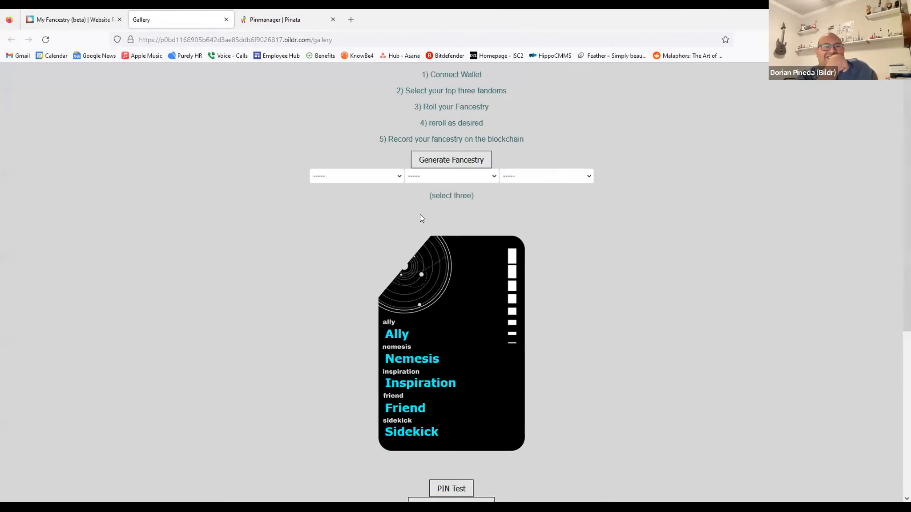
Step: Check the rendered card on the Gallery page, then select the card's Section in the studio
scroll(589, 229, "down", 1)
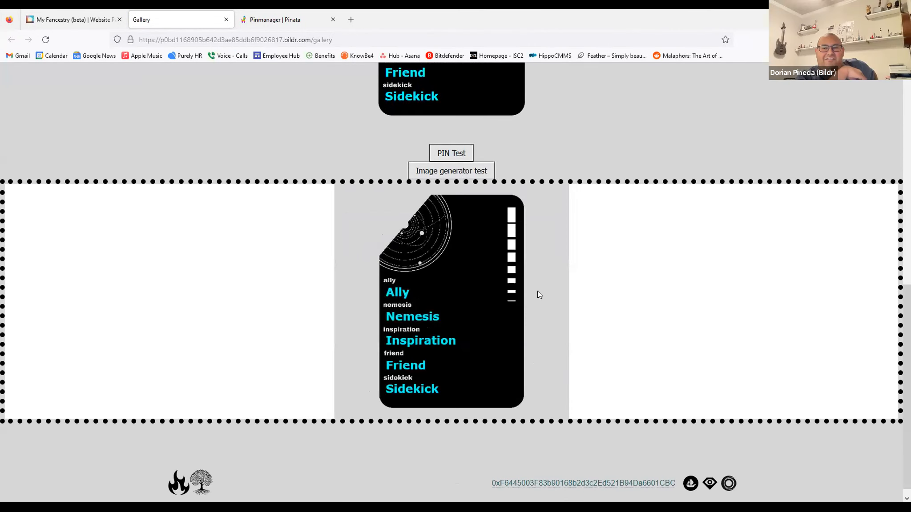
left_click(62, 20)
left_click(492, 276)
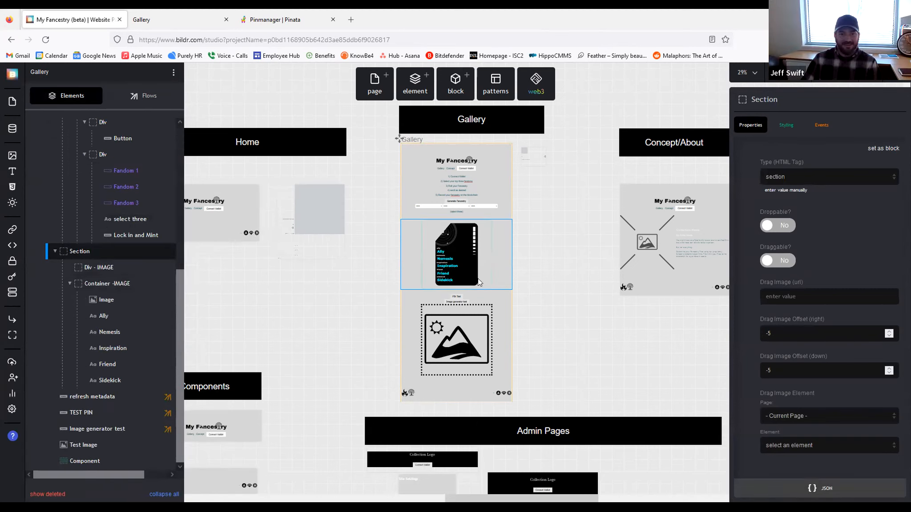
Step: Start adding a width property to the Section's inline styles, then cancel it
left_click(785, 125)
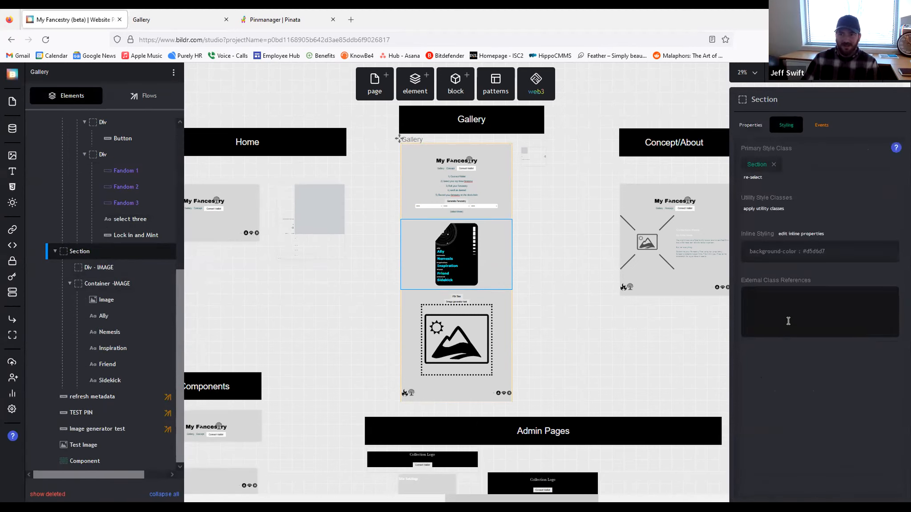
left_click(833, 253)
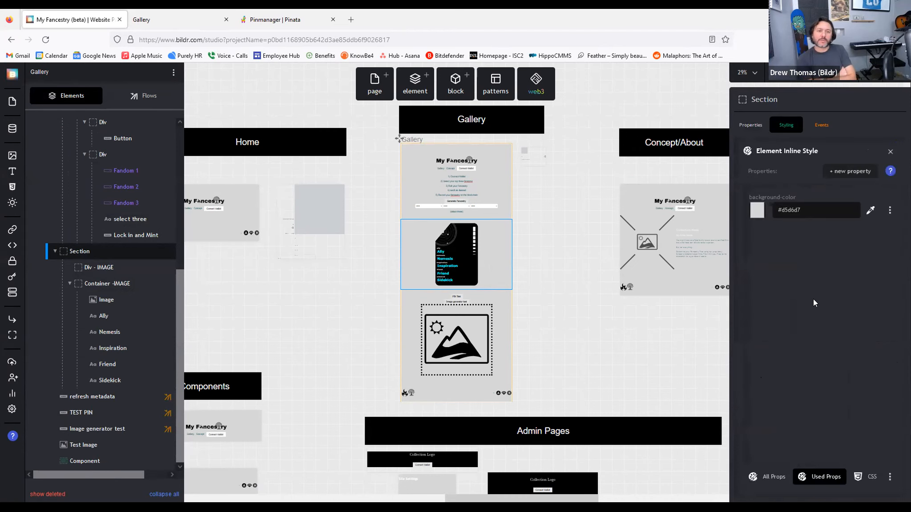
left_click(842, 174)
type("width")
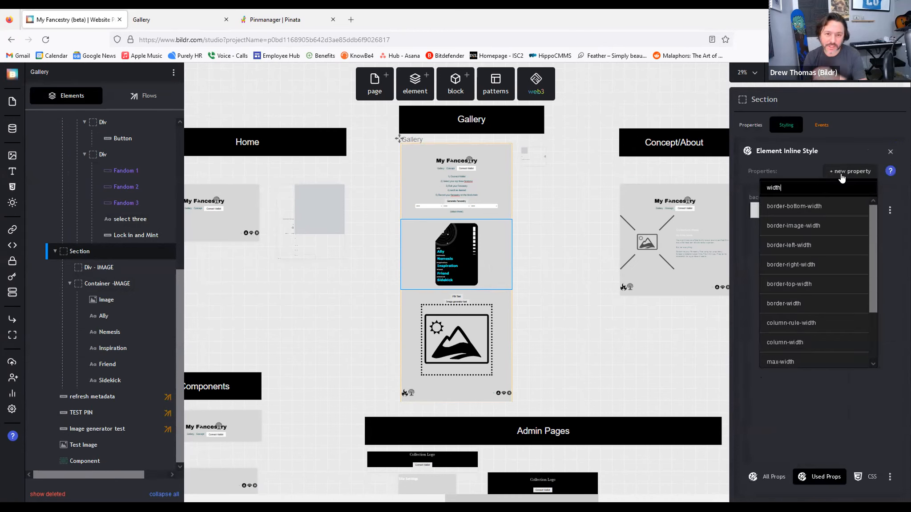
key("Escape")
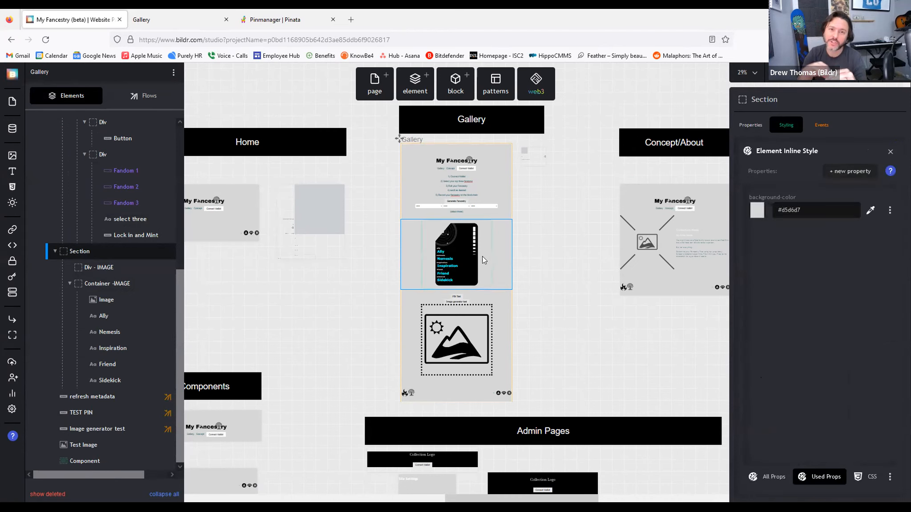
Step: Set the Div - IMAGE width to 100% and remove its max-width and min-width
left_click(481, 256)
left_click(92, 268)
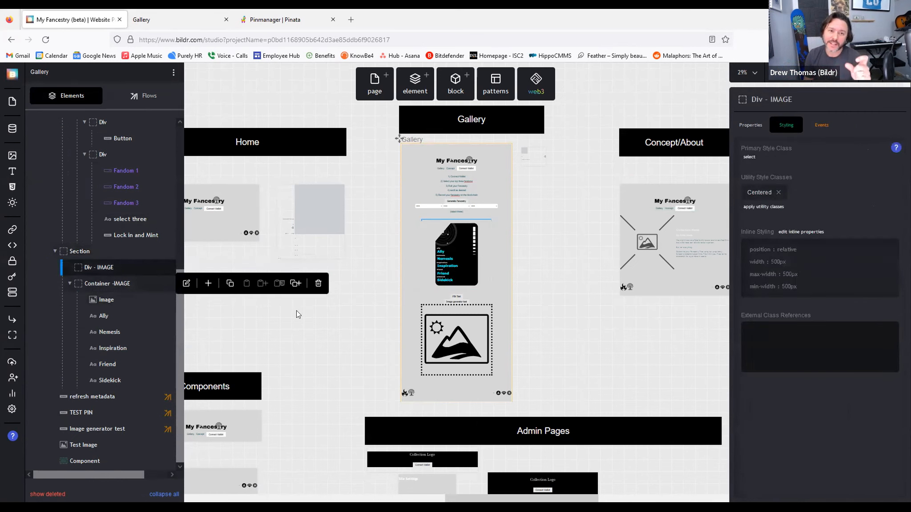
double_click(779, 264)
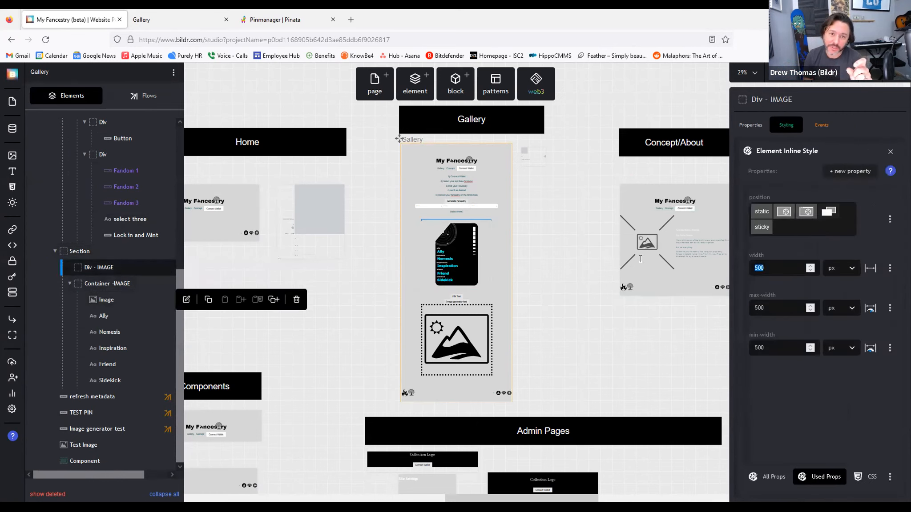
type("100")
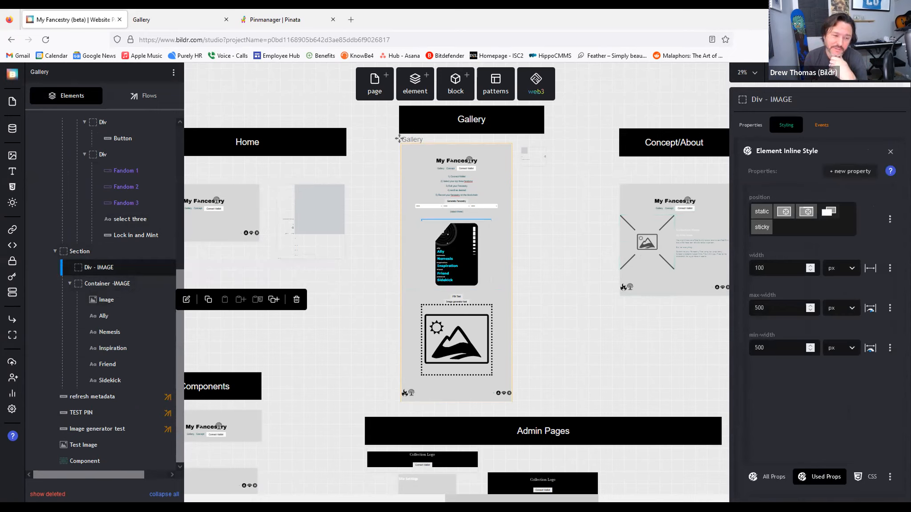
left_click(845, 272)
left_click(834, 309)
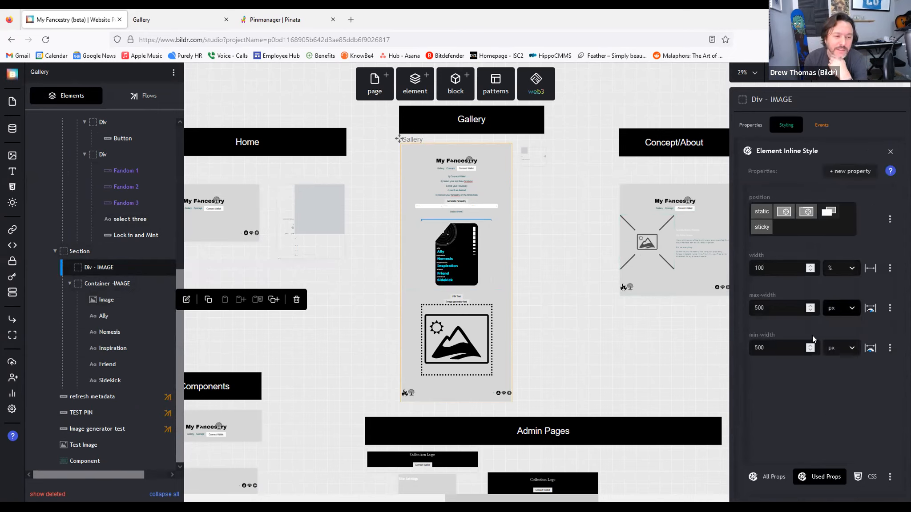
left_click(889, 308)
left_click(840, 367)
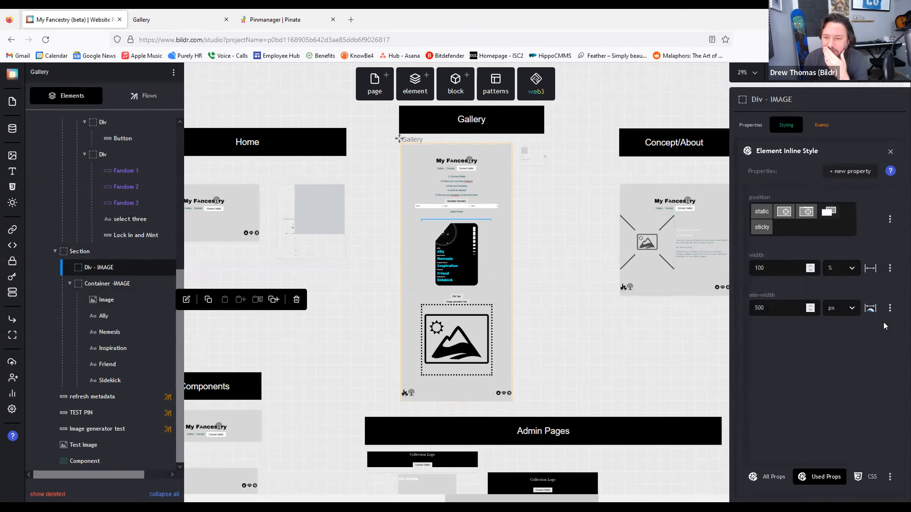
left_click(890, 308)
left_click(861, 366)
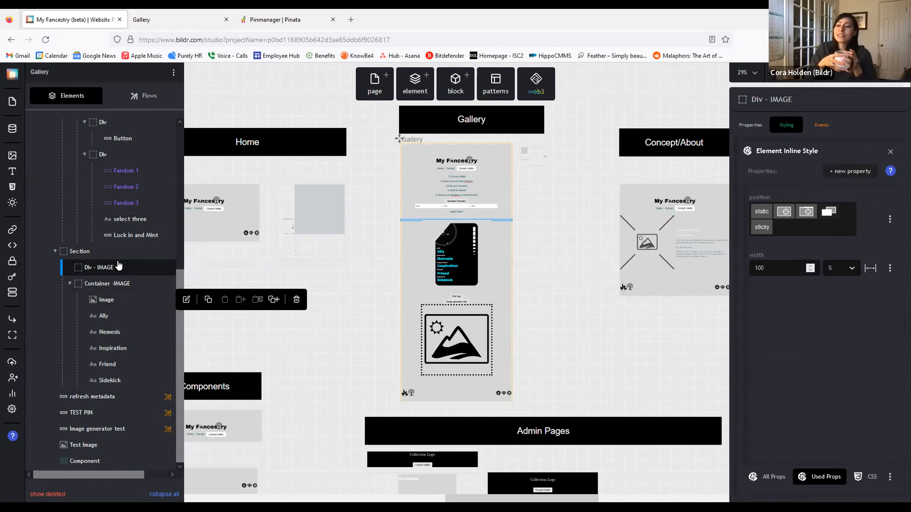
Step: Add a max-width property to the Section's inline styles
left_click(86, 255)
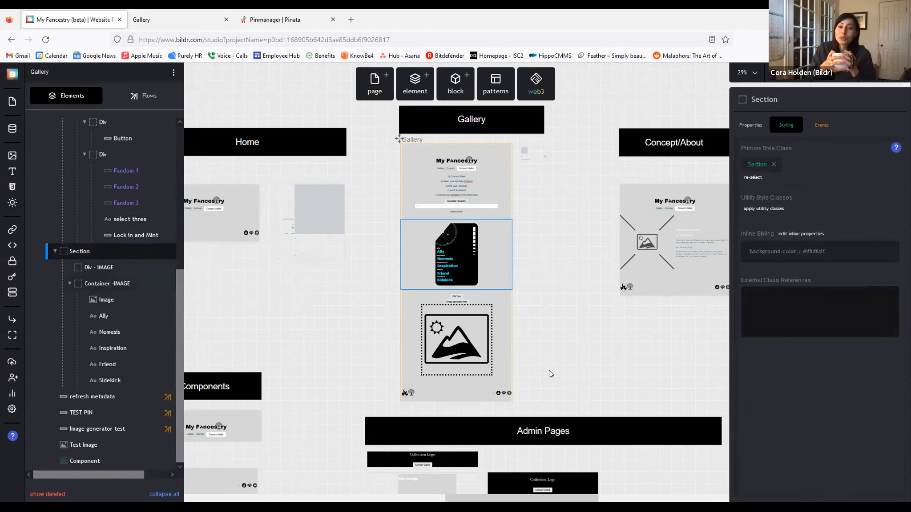
left_click(773, 257)
left_click(851, 174)
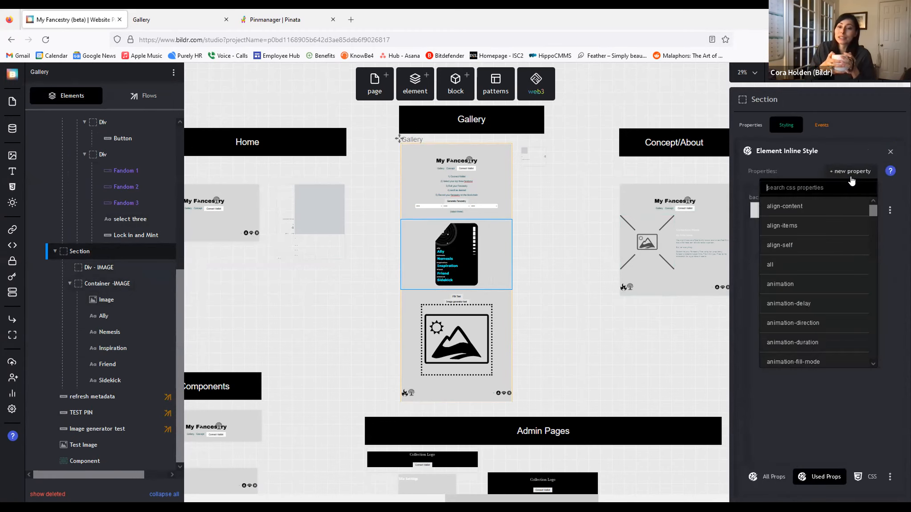
type("width")
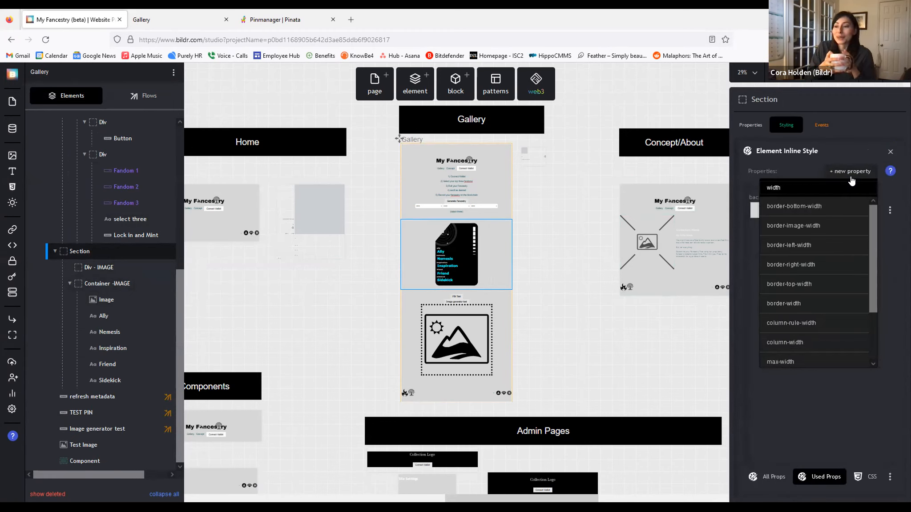
scroll(801, 312, "down", 3)
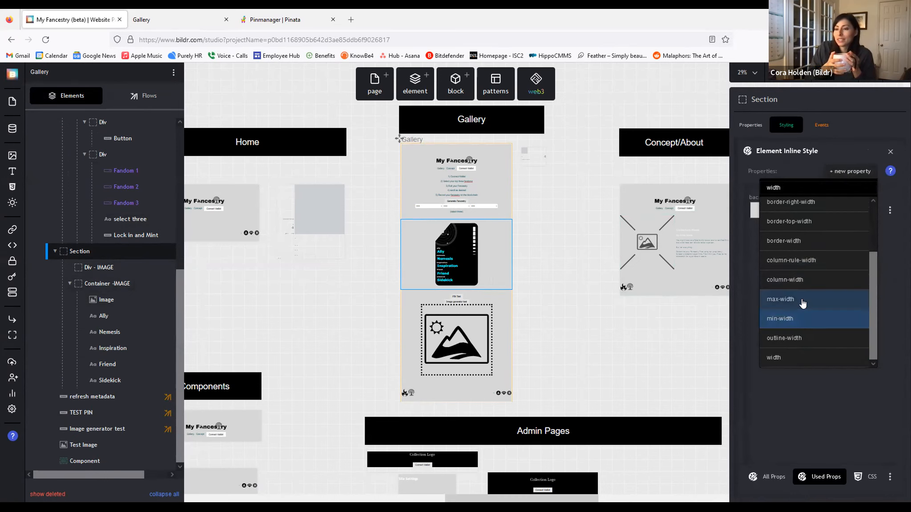
left_click(803, 303)
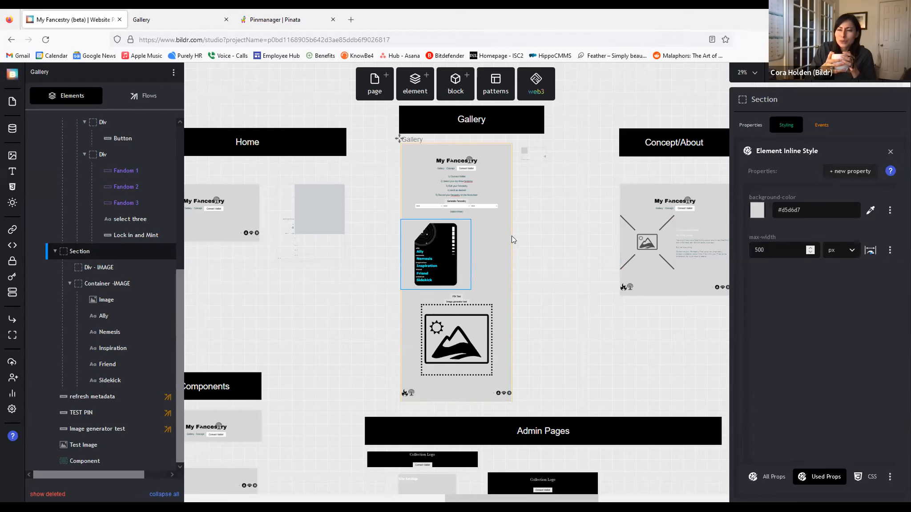
Step: Apply the Centered utility class to the Section and view the live Gallery page
left_click(88, 255)
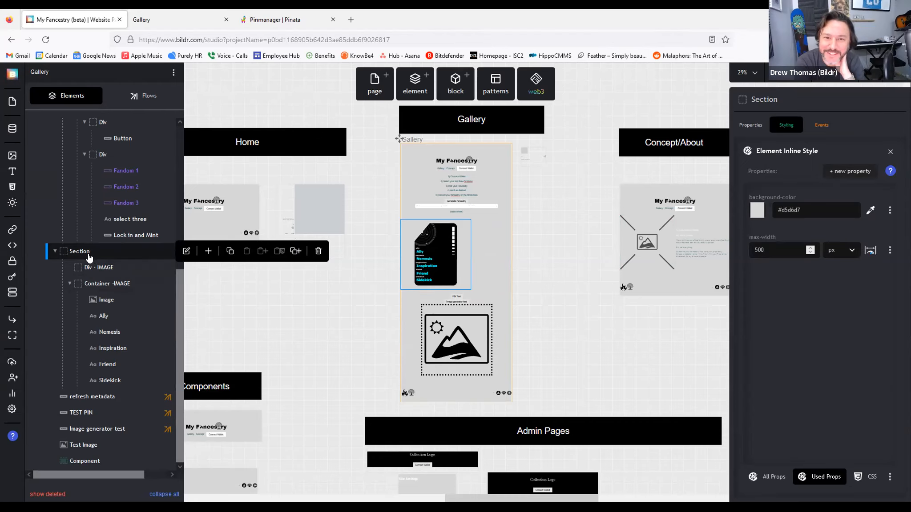
left_click(752, 125)
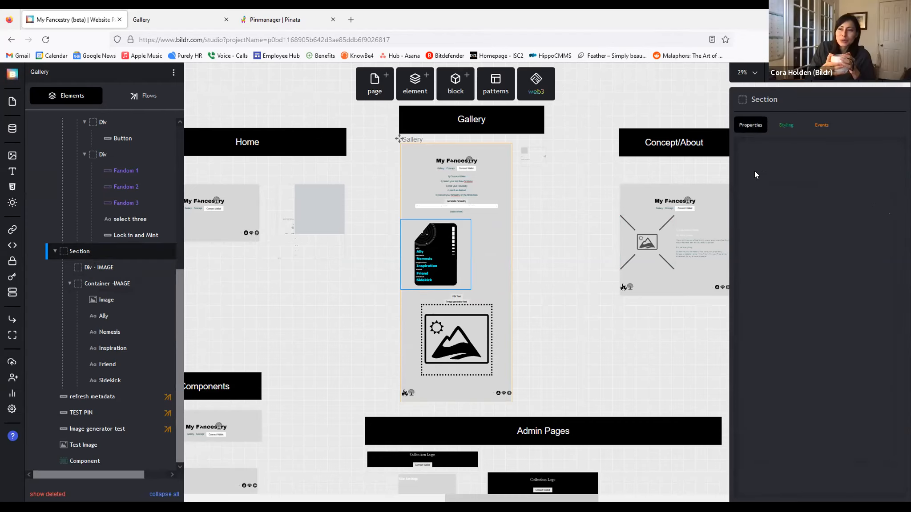
left_click(785, 125)
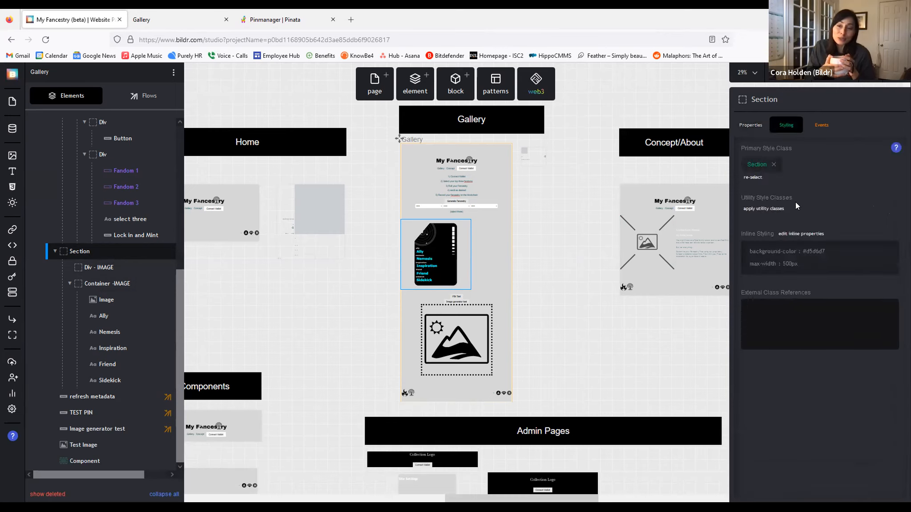
left_click(823, 268)
left_click(840, 174)
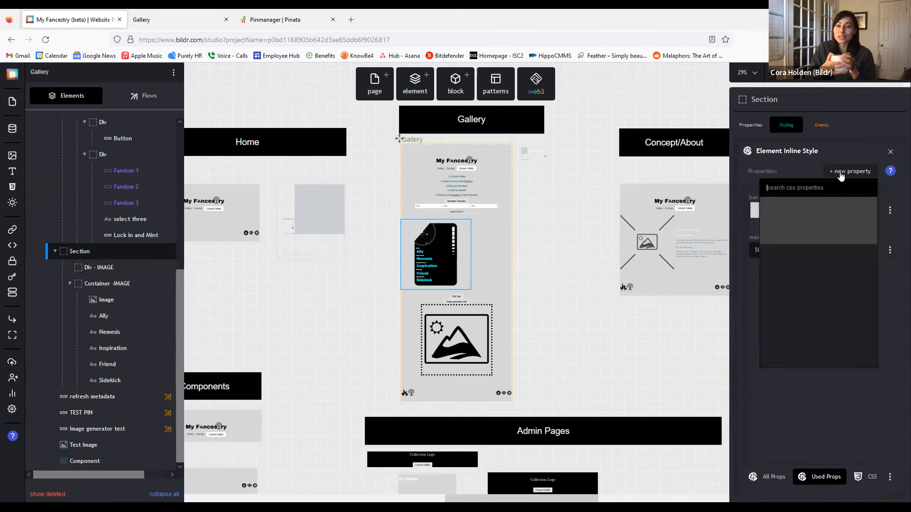
left_click(785, 127)
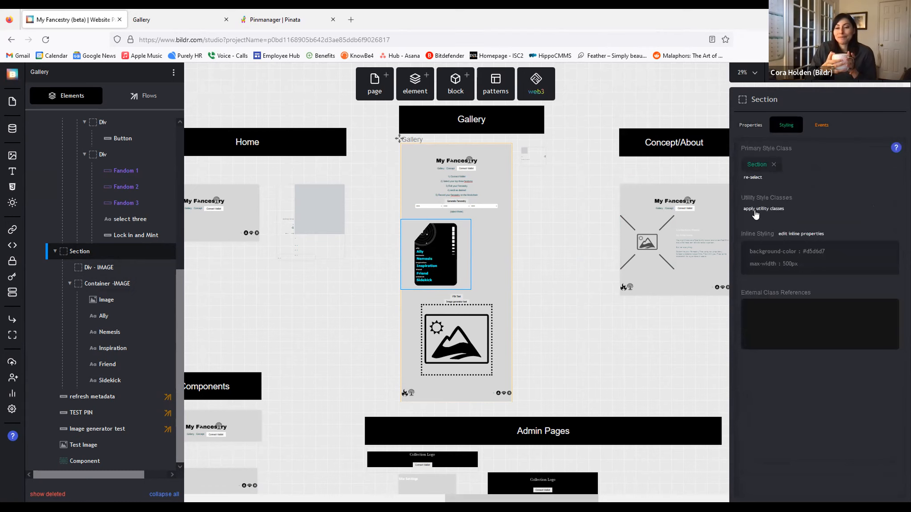
left_click(756, 208)
type("ce")
left_click(800, 266)
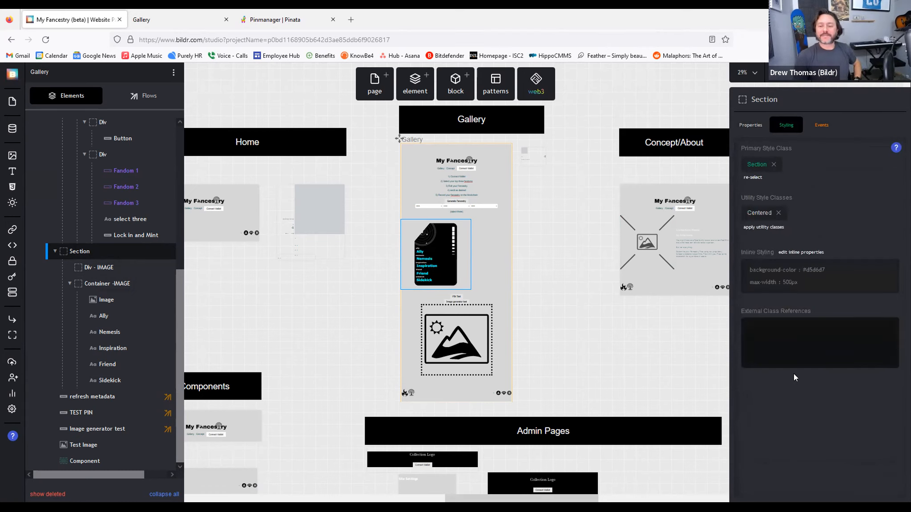
left_click(147, 20)
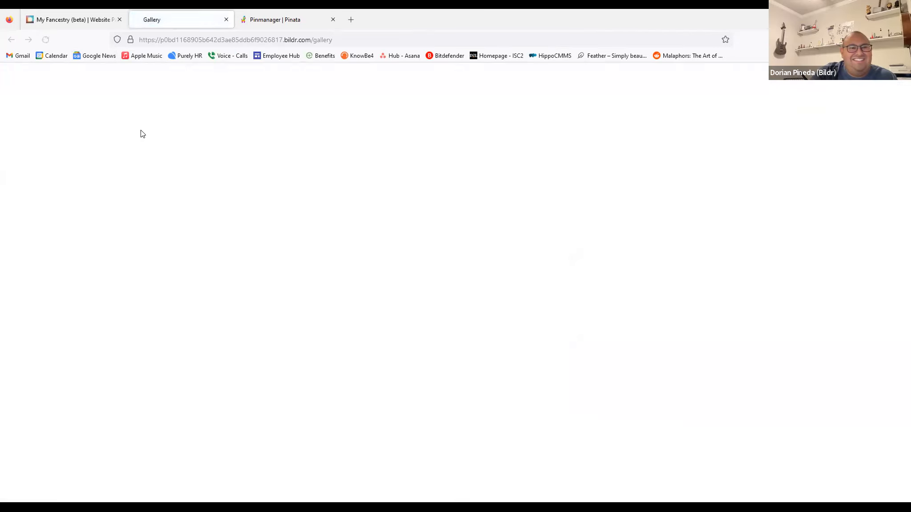
Step: Open the generated 500 × 500 card image in a new tab and view it
scroll(236, 168, "down", 5)
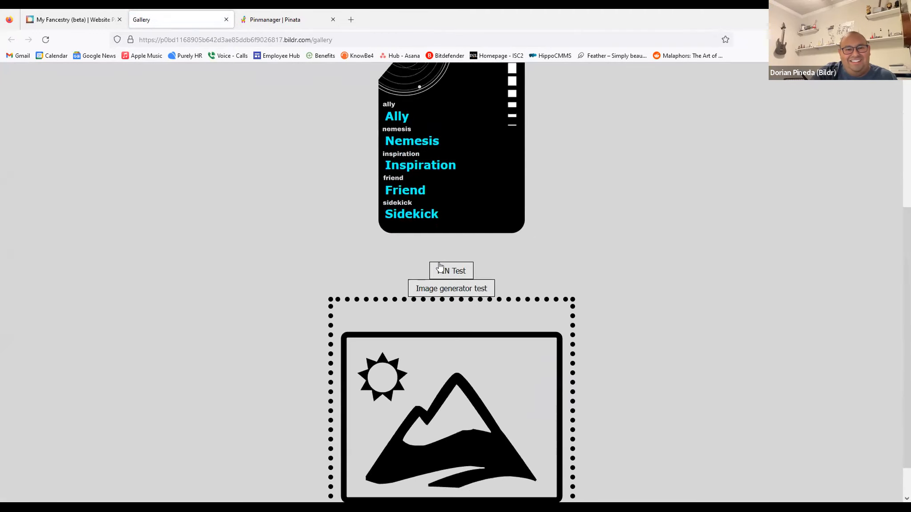
scroll(739, 300, "down", 3)
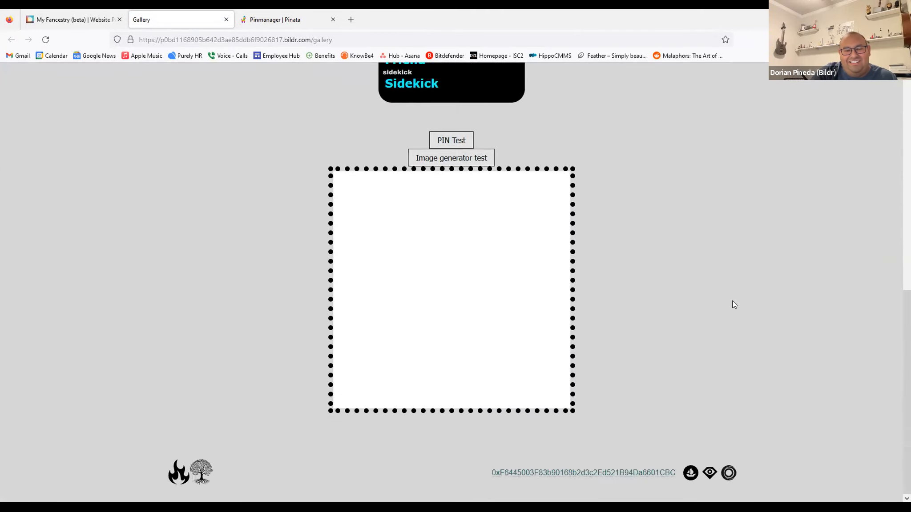
right_click(438, 272)
left_click(479, 283)
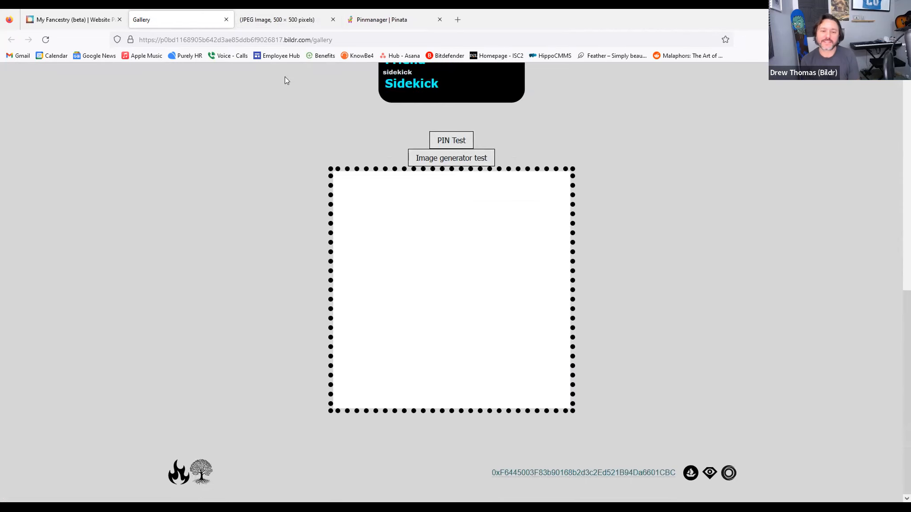
left_click(255, 18)
Step: Return to the studio editor and select the card image on the canvas
left_click(182, 18)
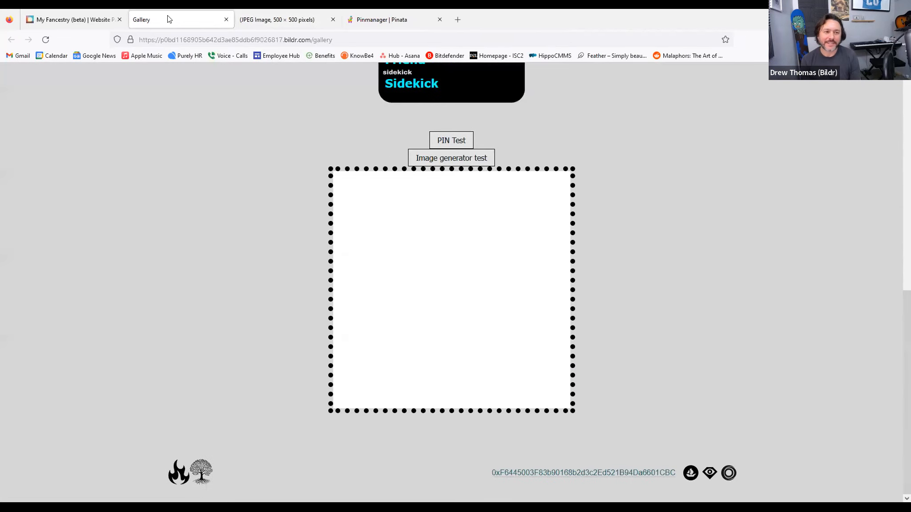
left_click(73, 14)
left_click(487, 272)
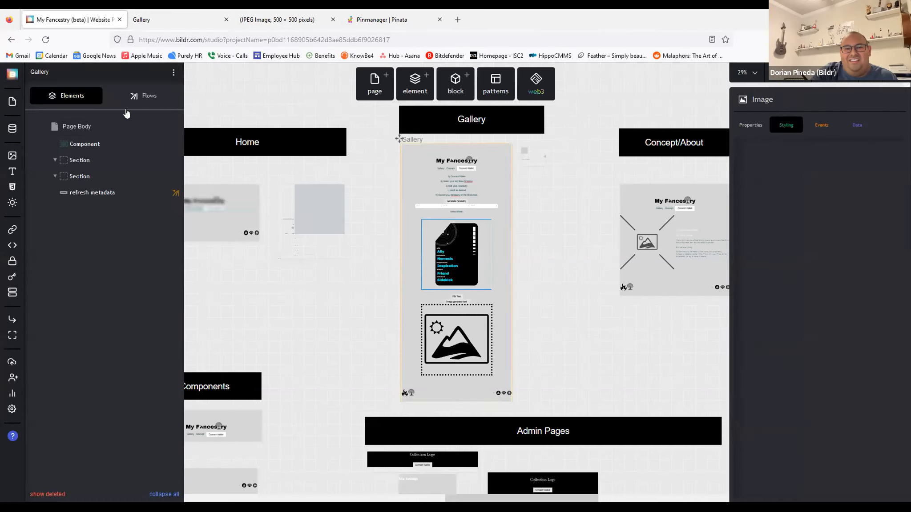
Step: Select the card's Section and delete its max-width property
left_click(67, 97)
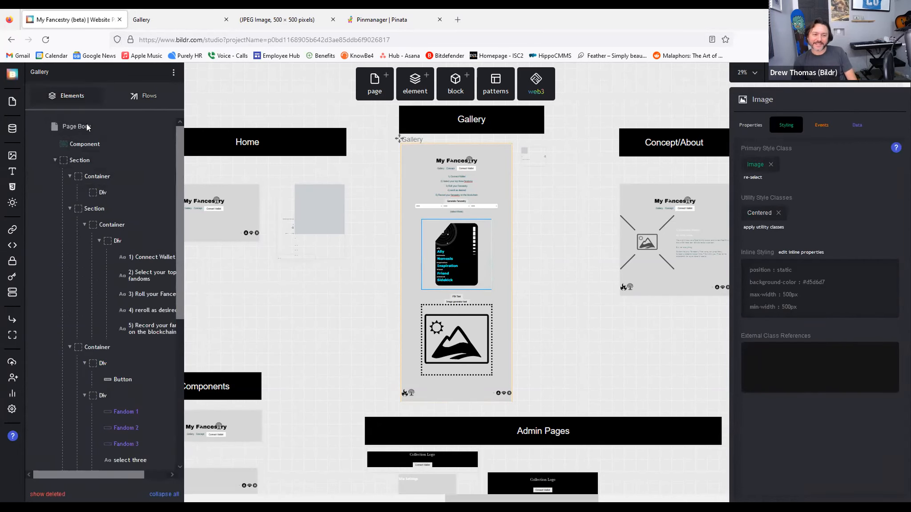
scroll(86, 124, "down", 5)
left_click(90, 252)
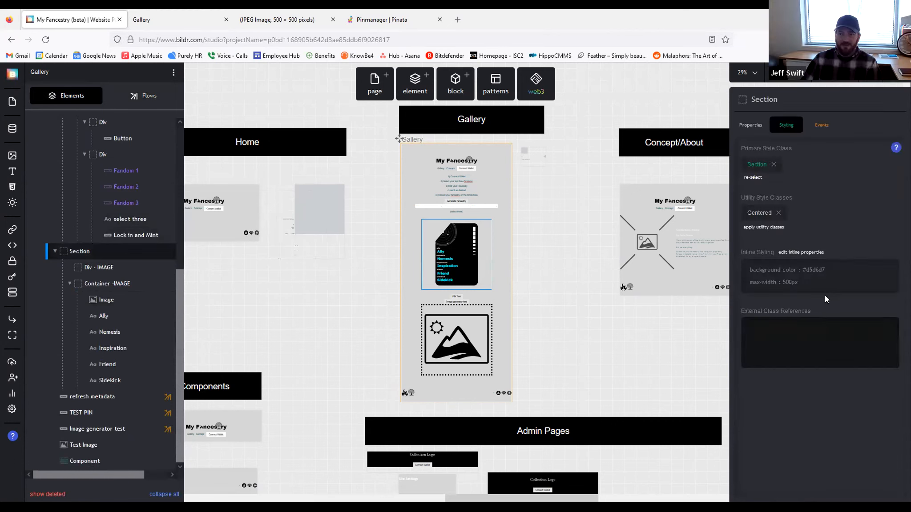
left_click(826, 292)
left_click(890, 250)
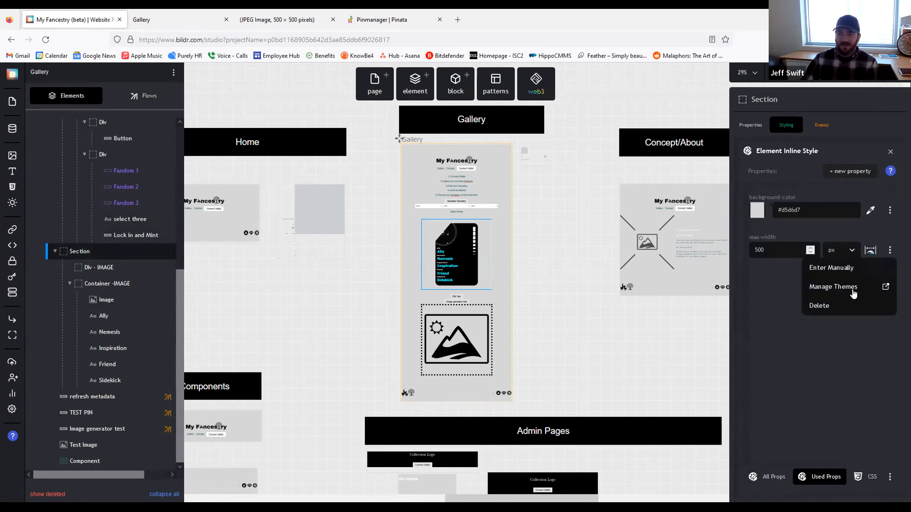
left_click(819, 307)
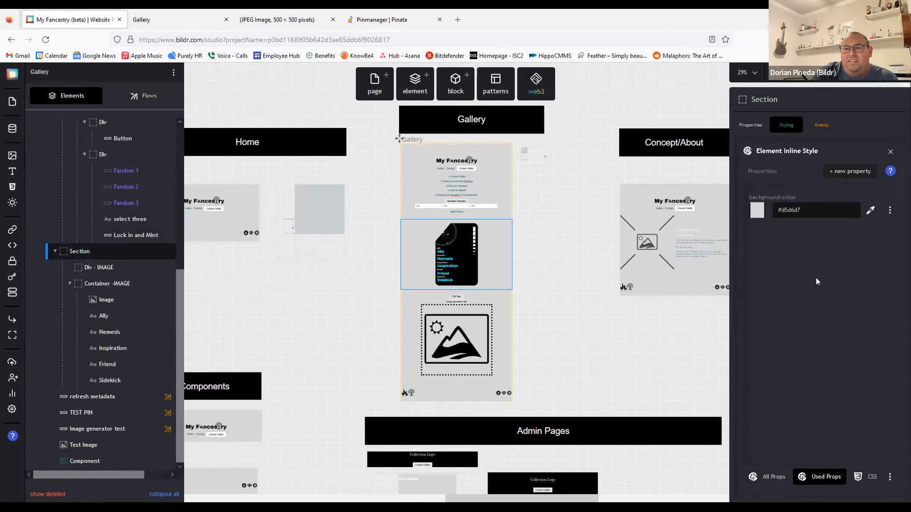
Step: Add a 500 px width to the Section and view the live Gallery page
left_click(834, 176)
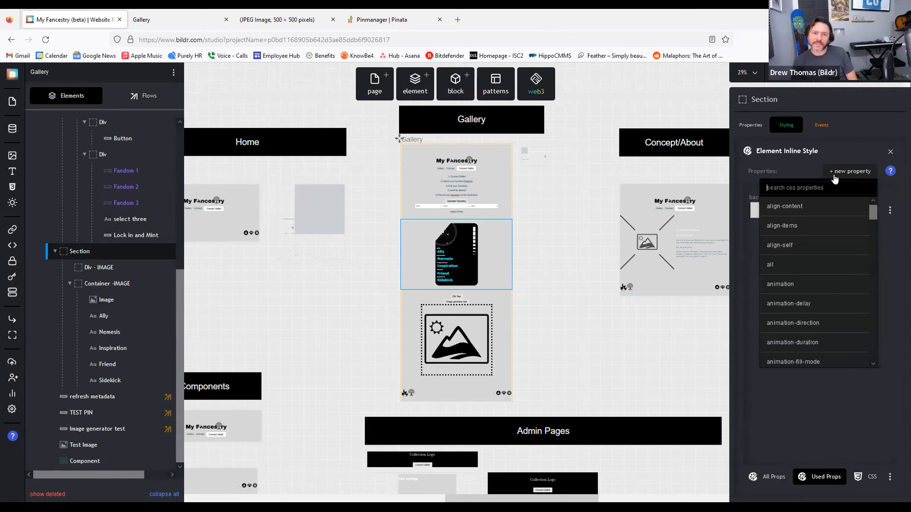
type("wid")
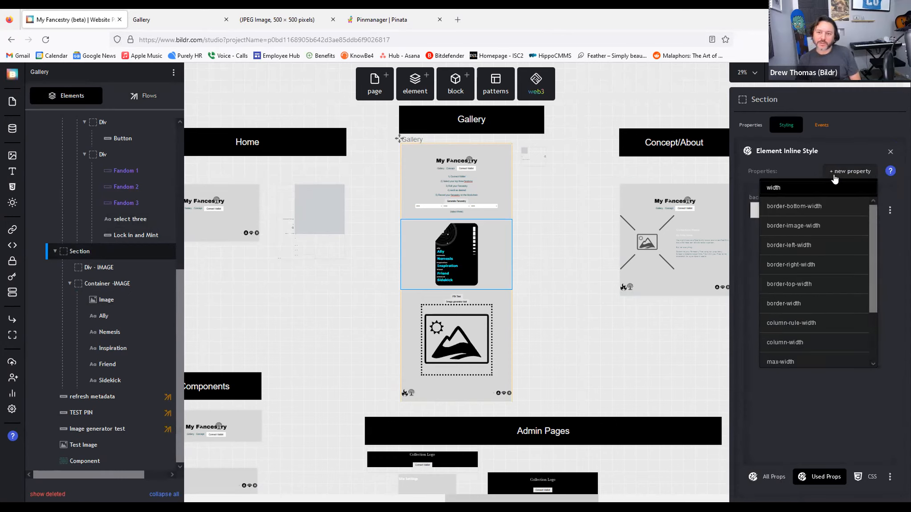
type("th")
scroll(809, 236, "down", 2)
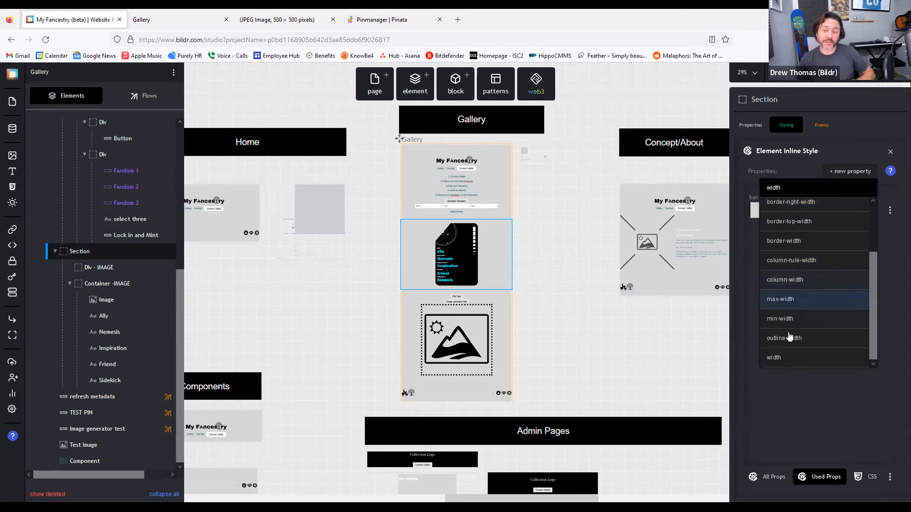
left_click(785, 365)
type("50")
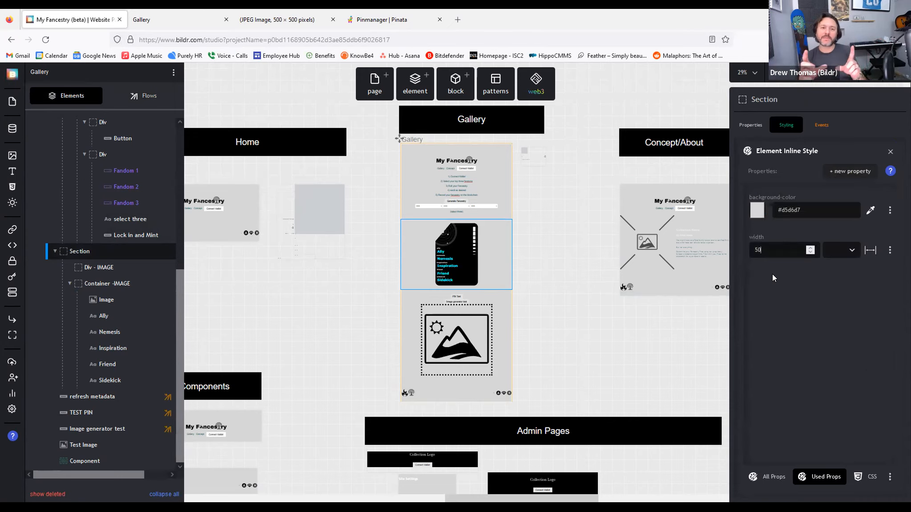
type("0")
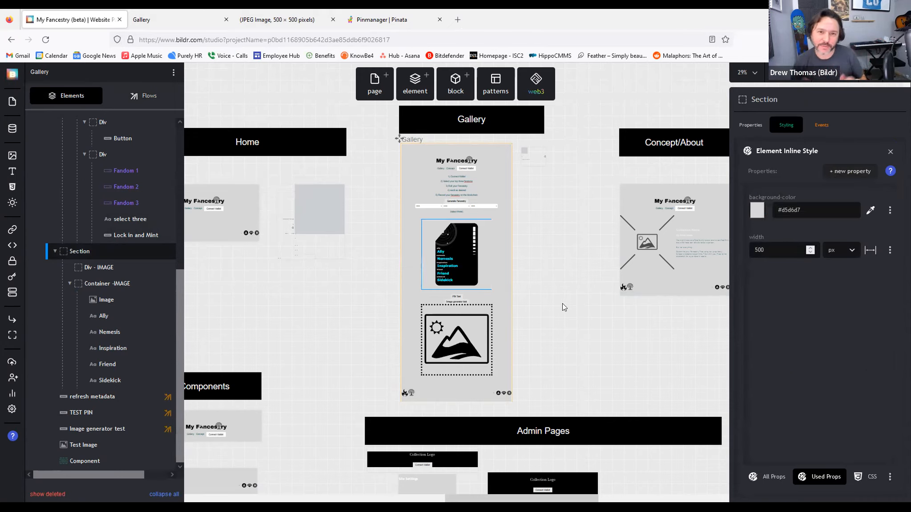
left_click(186, 21)
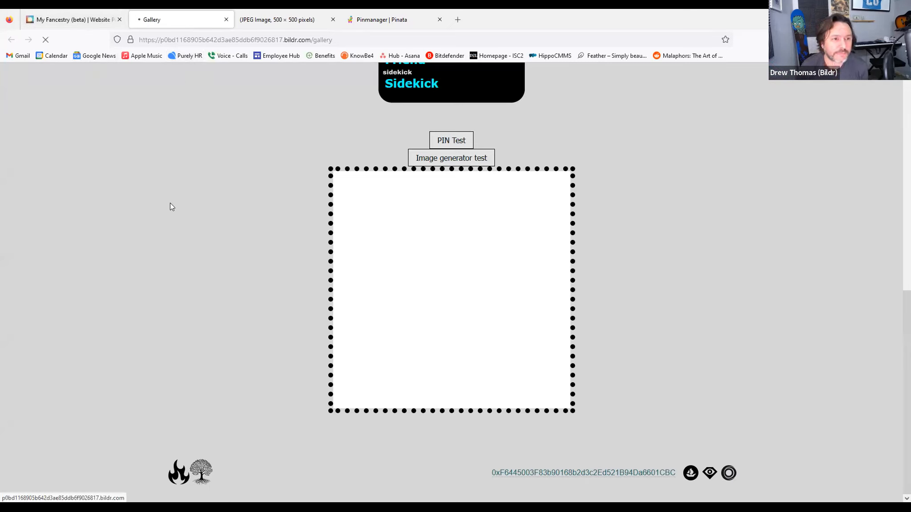
Step: Scroll the Gallery page to see the rendered card, then select the card image in the studio
scroll(179, 206, "up", 8)
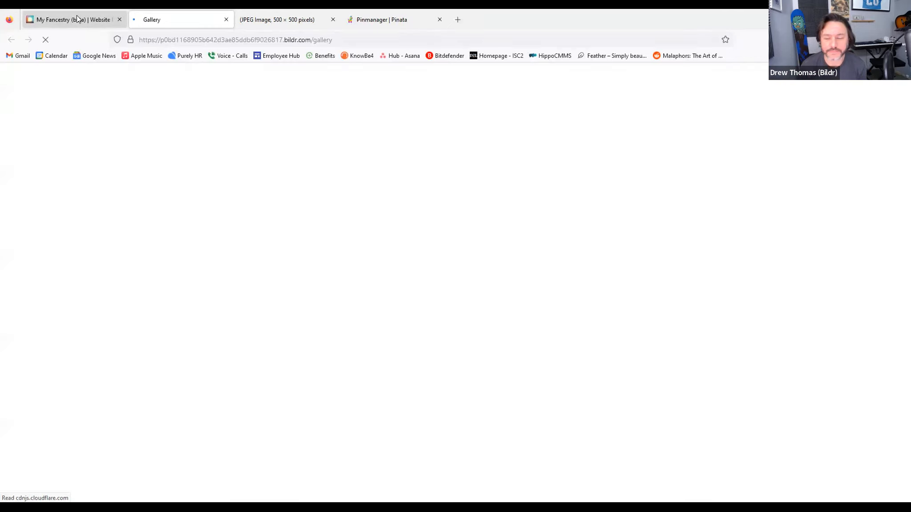
scroll(231, 205, "down", 3)
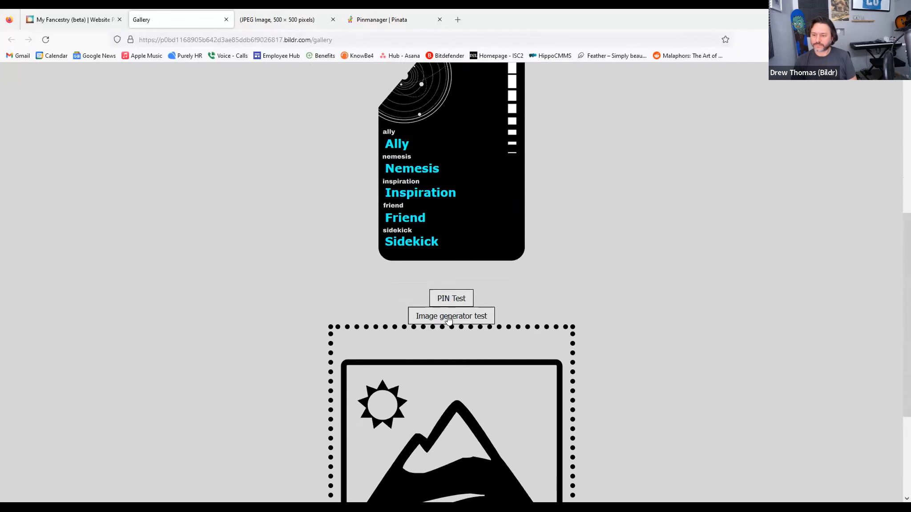
scroll(731, 313, "down", 3)
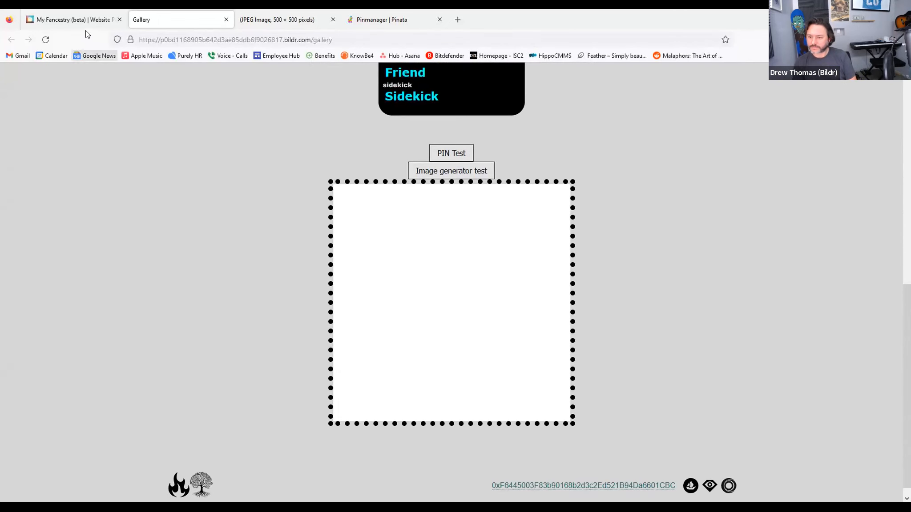
left_click(78, 21)
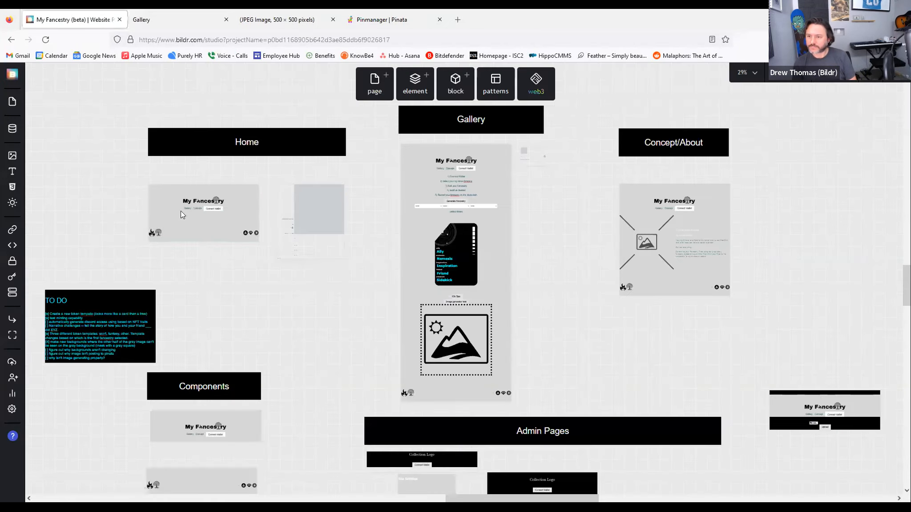
left_click(480, 261)
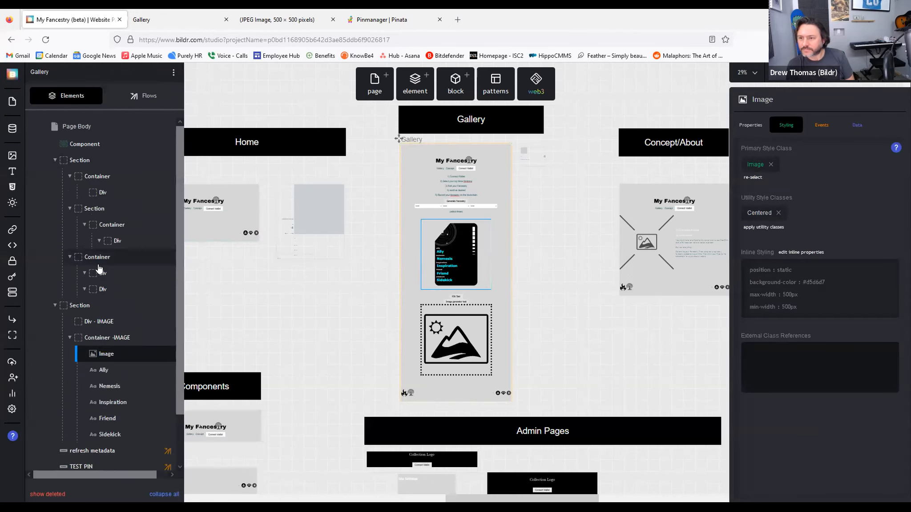
Step: Select the Section's 500 width value in its inline styles, then deselect the element
scroll(97, 391, "down", 5)
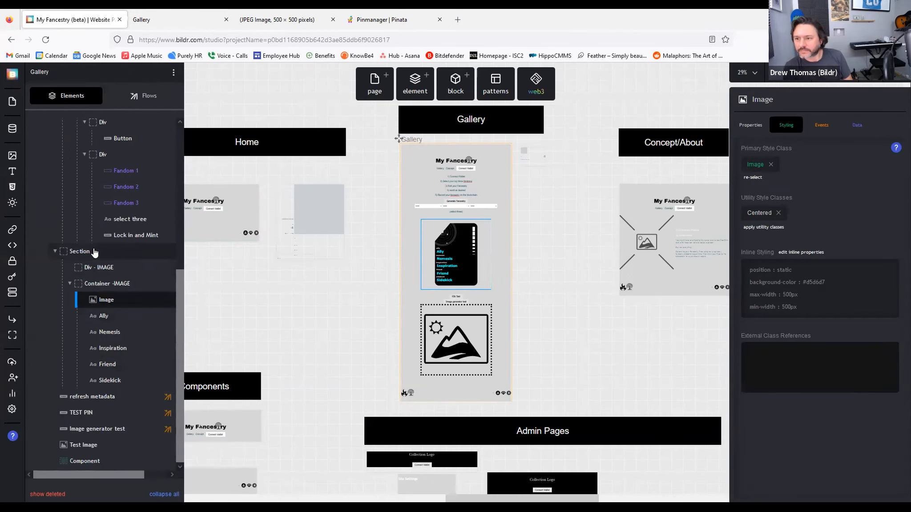
left_click(80, 251)
left_click(811, 281)
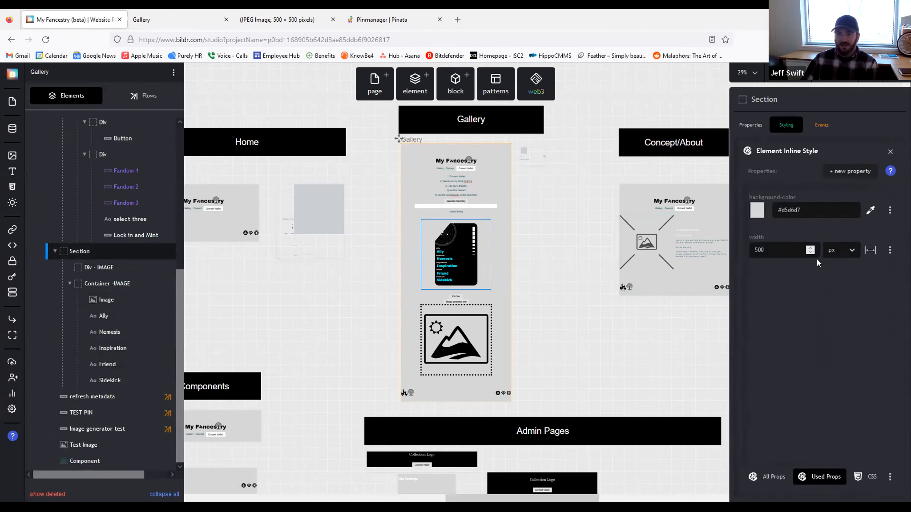
double_click(768, 244)
left_click_drag(868, 378, 643, 336)
left_click(588, 311)
Step: Reload the live Gallery page, then reselect the card image in the studio
left_click(165, 21)
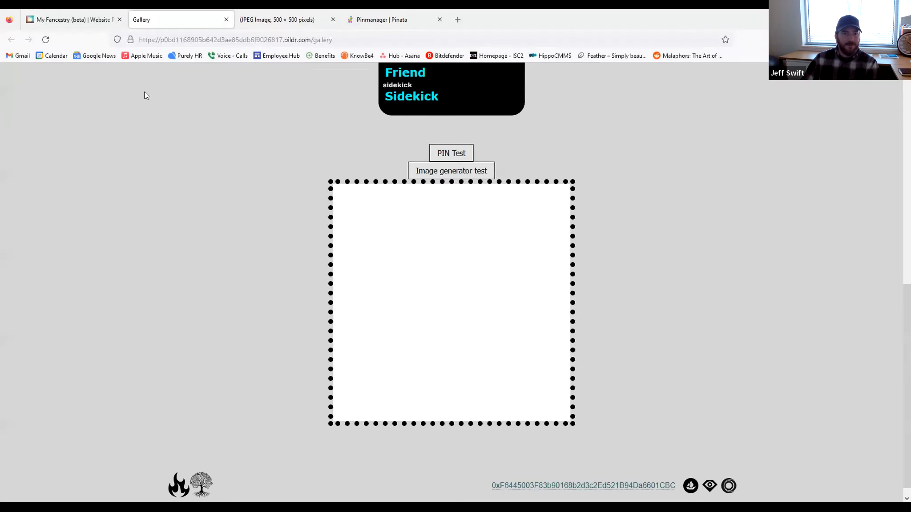
left_click(52, 40)
left_click(54, 21)
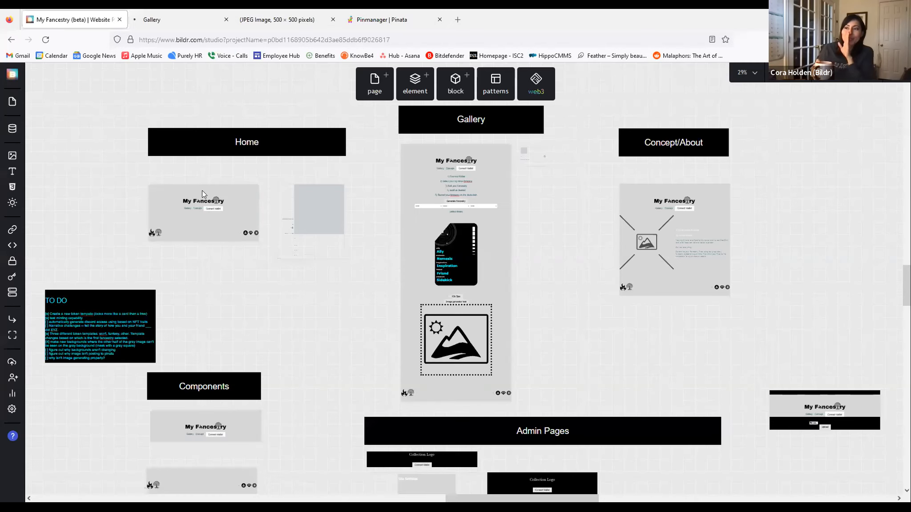
left_click(485, 260)
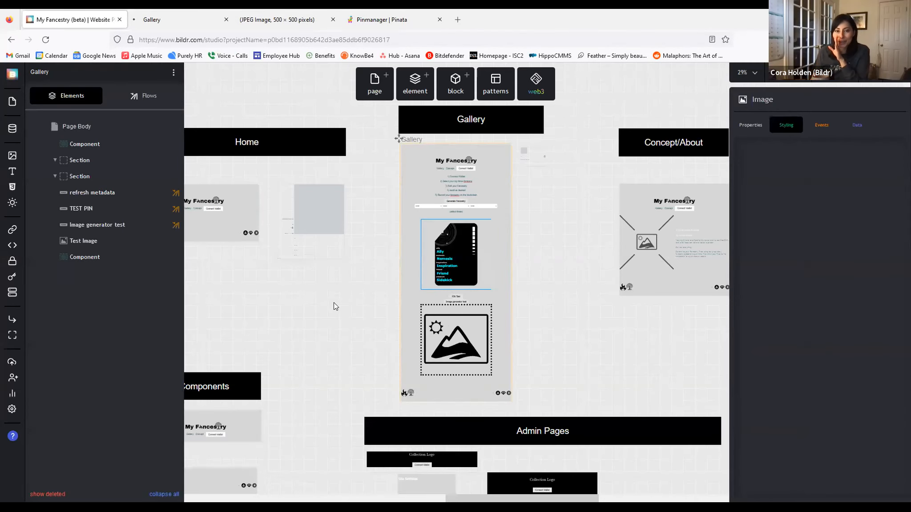
scroll(104, 215, "down", 5)
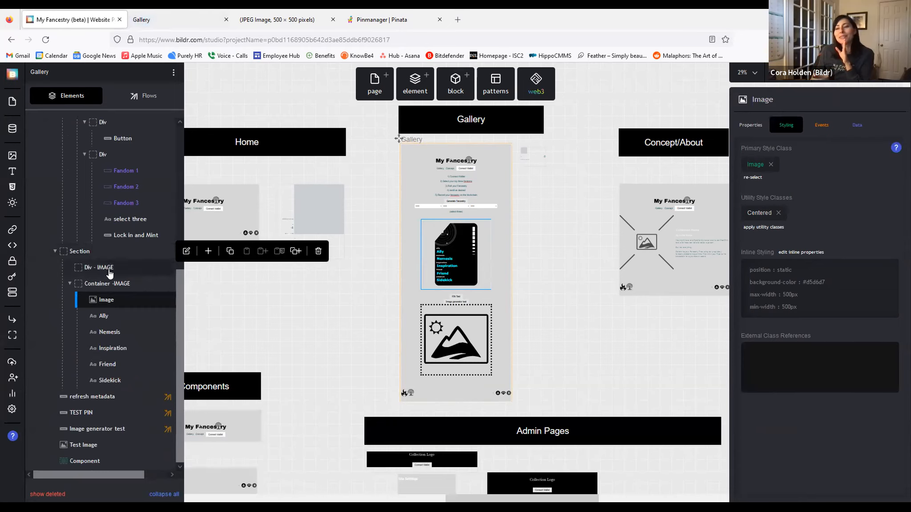
Step: Scroll the published Gallery page to check the card in the dotted box, then return to the studio
key("ctrl+Tab")
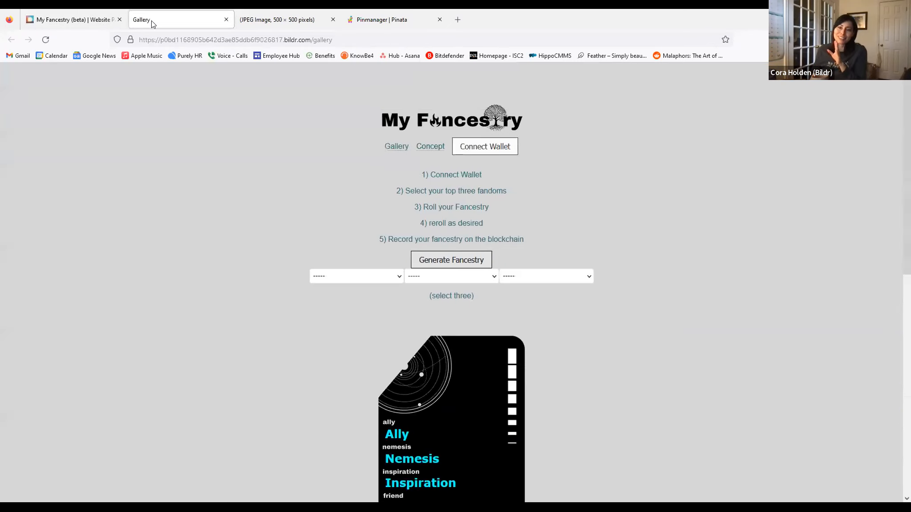
scroll(604, 319, "down", 3)
scroll(603, 320, "down", 5)
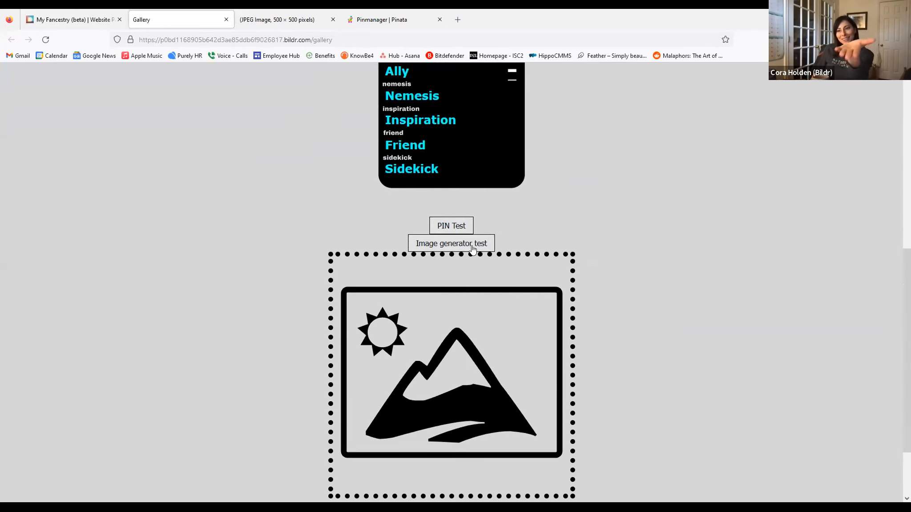
scroll(694, 310, "down", 2)
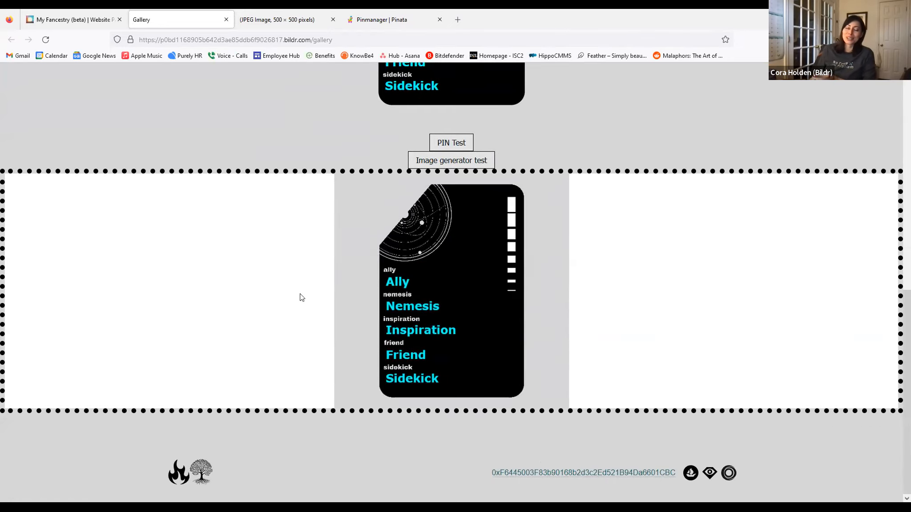
left_click(50, 19)
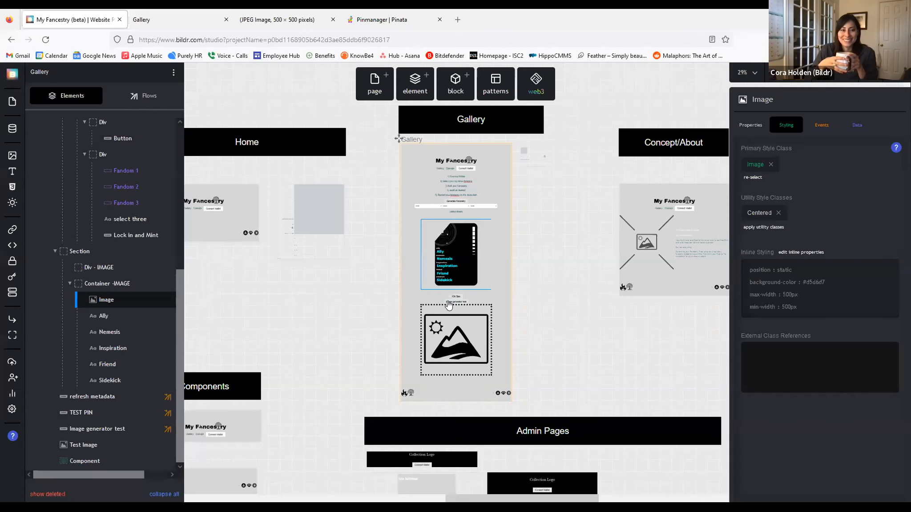
Step: Change the Section's inline width from 500 px to 100%
left_click(477, 323)
mouse_move(98, 254)
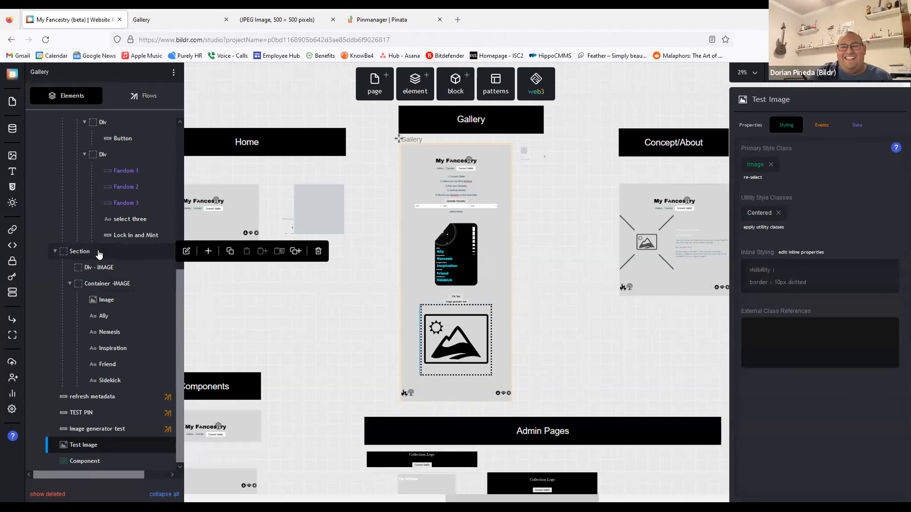
left_click(98, 253)
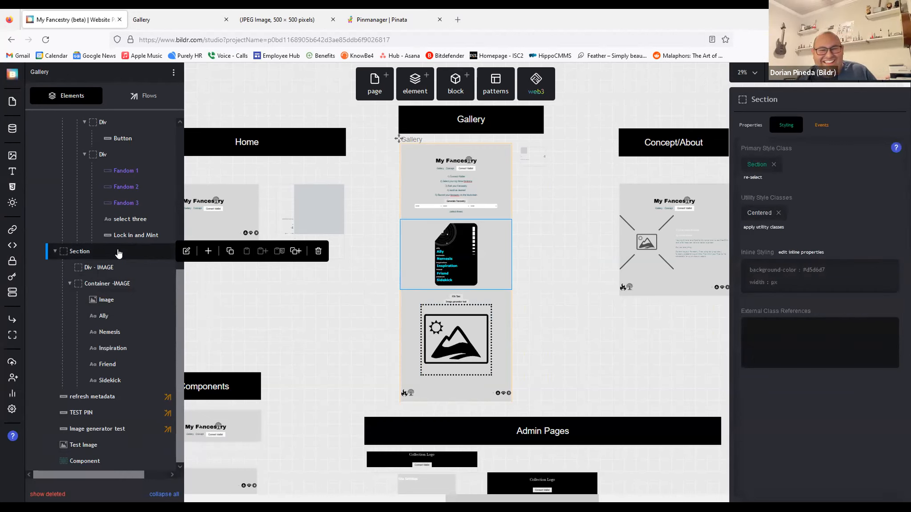
left_click(790, 277)
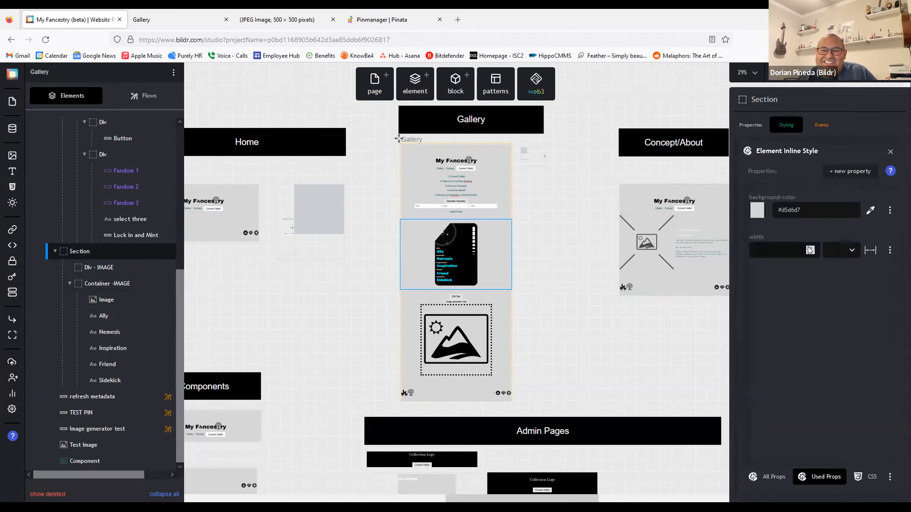
left_click(890, 250)
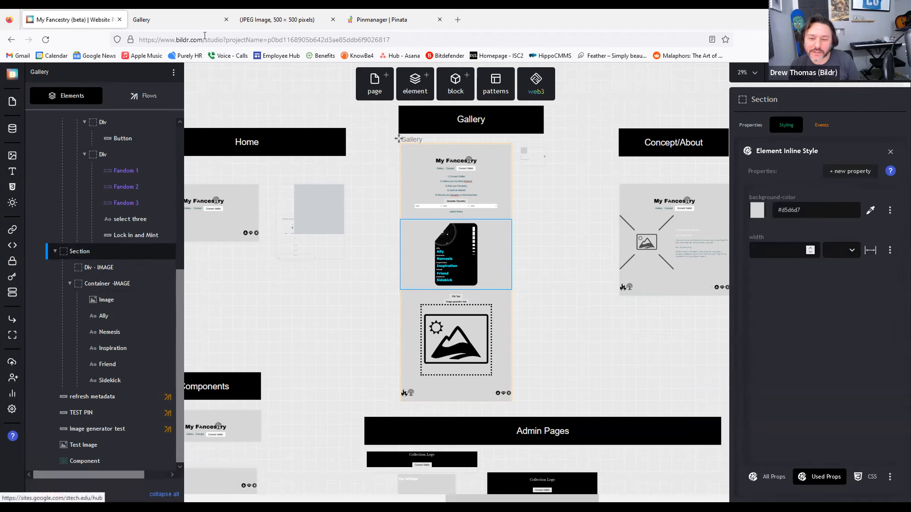
left_click(767, 254)
type("500")
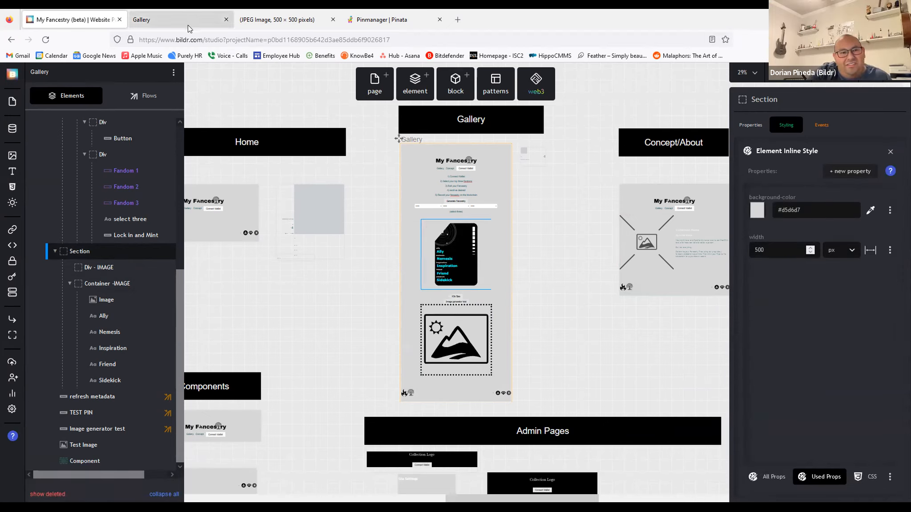
key("BackSpace")
key("BackSpace")
key("BackSpace")
type("10")
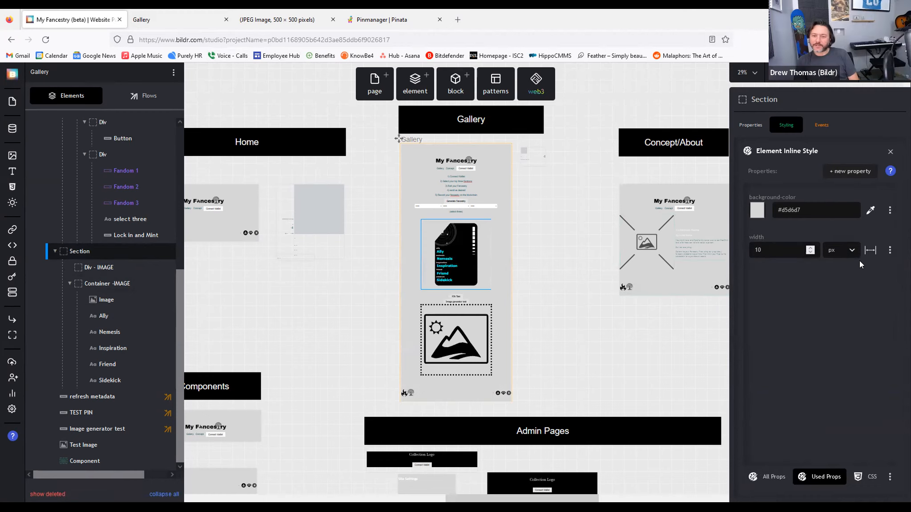
type("0")
left_click(840, 250)
left_click(830, 285)
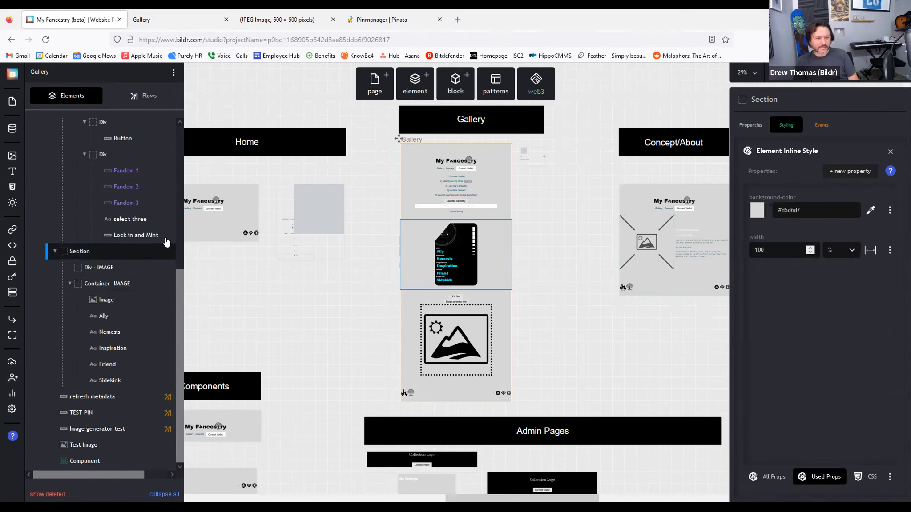
Step: Add a position property to the Section's inline styles and check the live Gallery page
left_click(105, 284)
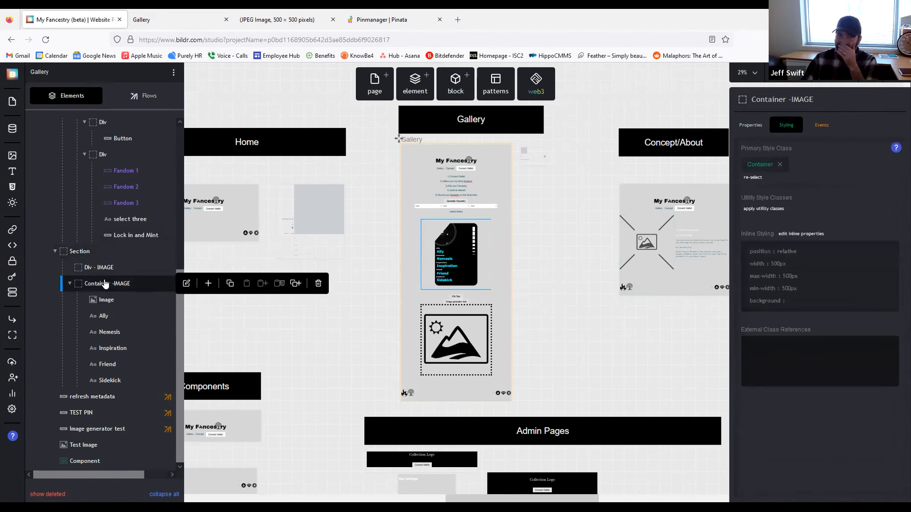
left_click(80, 251)
left_click(809, 269)
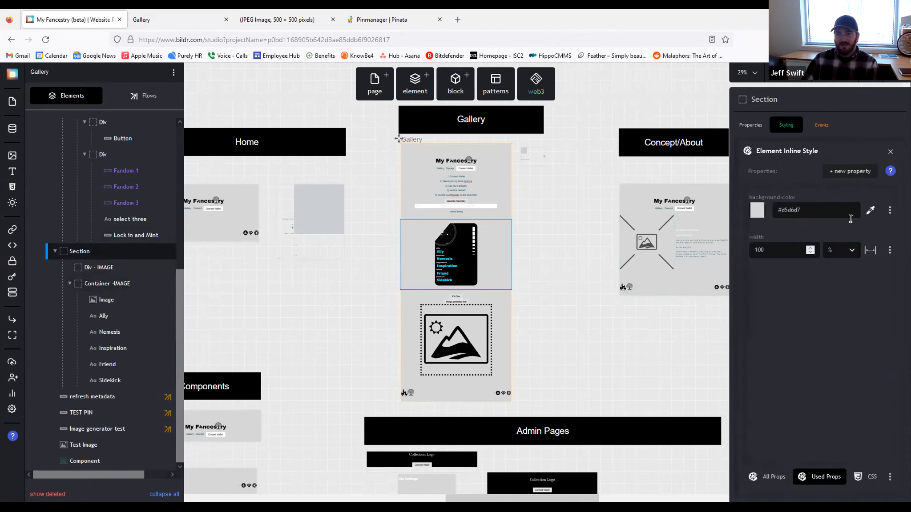
left_click(836, 176)
type("position")
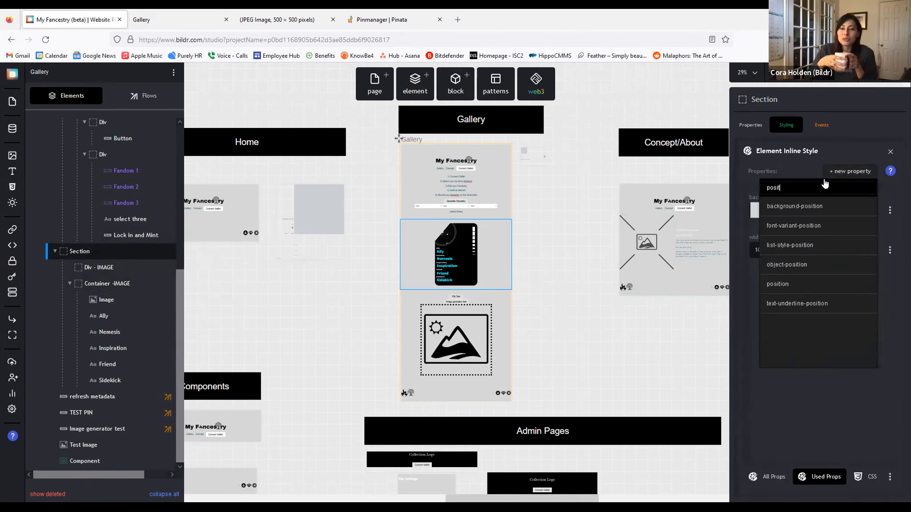
left_click(787, 286)
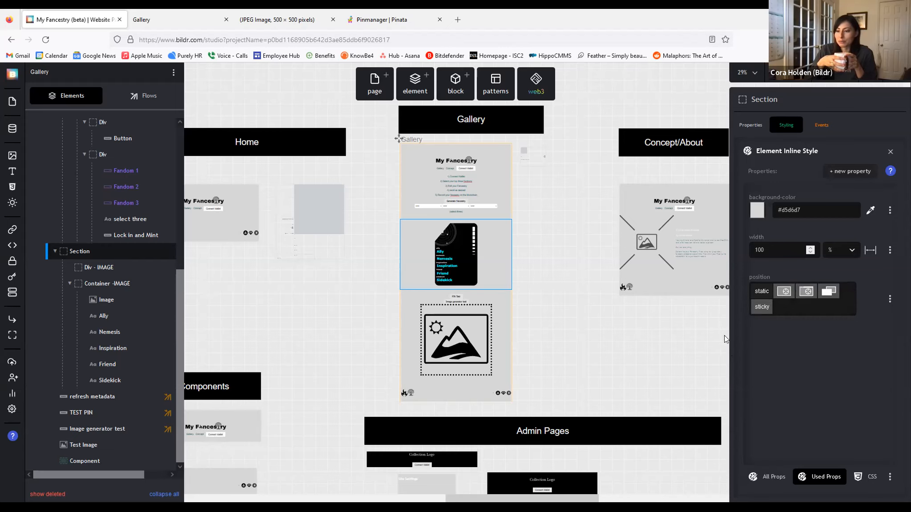
left_click(156, 14)
left_click(58, 18)
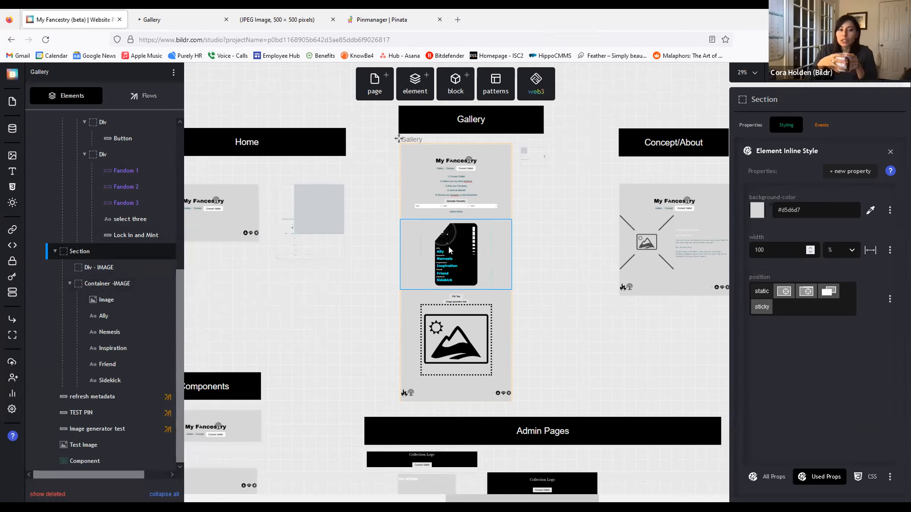
left_click(161, 19)
Step: Set the Section's width back to 500 px and check the live Gallery page
scroll(472, 191, "up", 5)
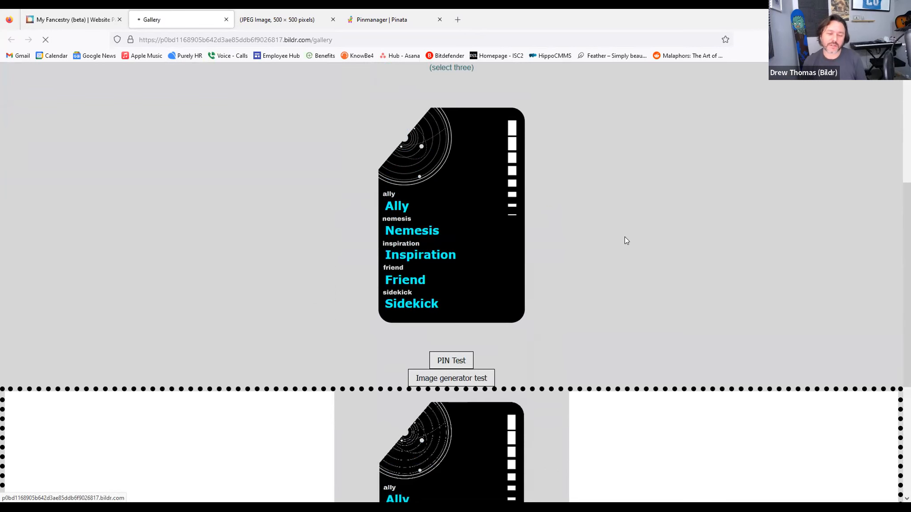
left_click(78, 20)
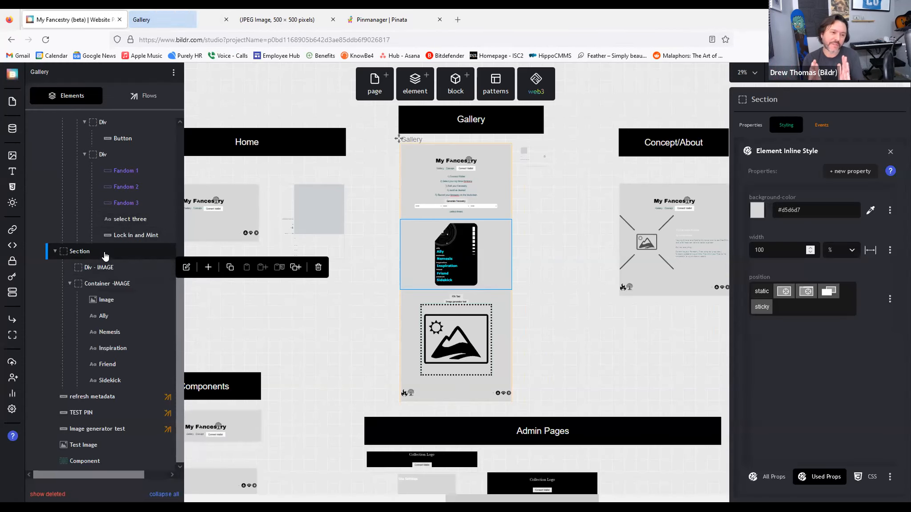
double_click(779, 251)
type("500")
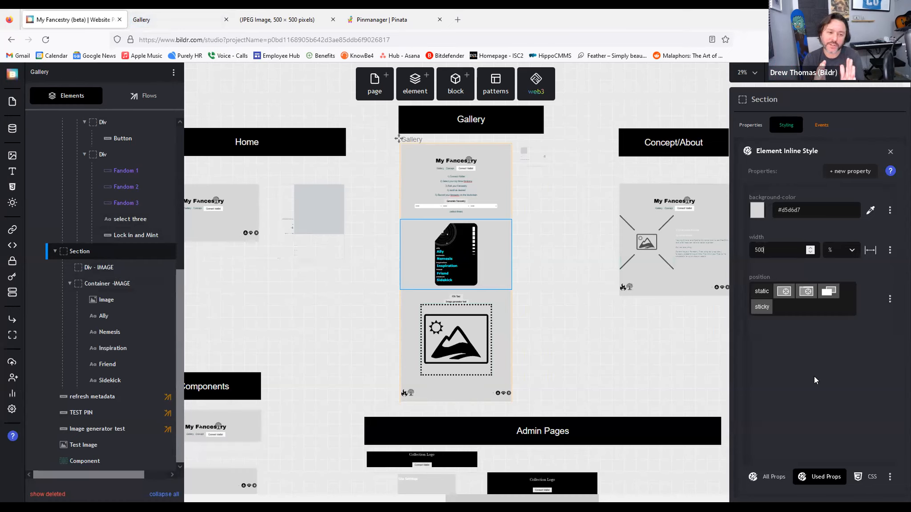
left_click(840, 254)
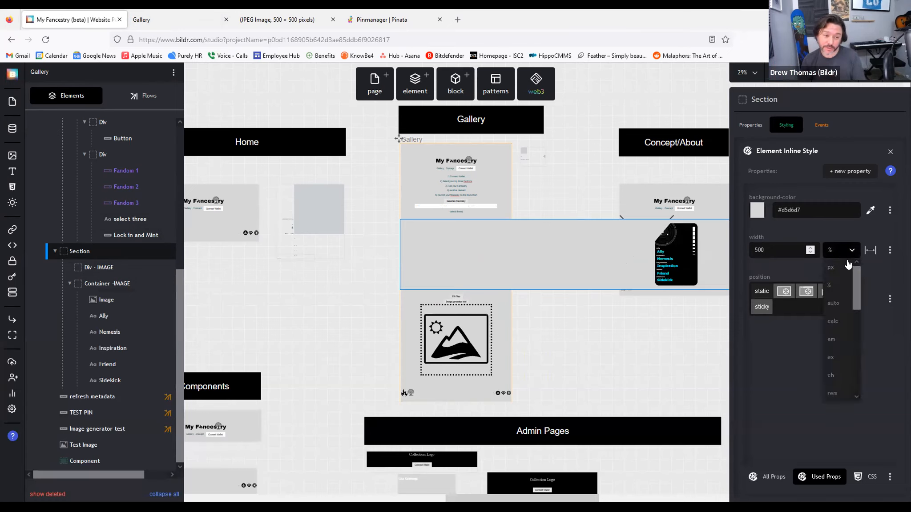
left_click(840, 267)
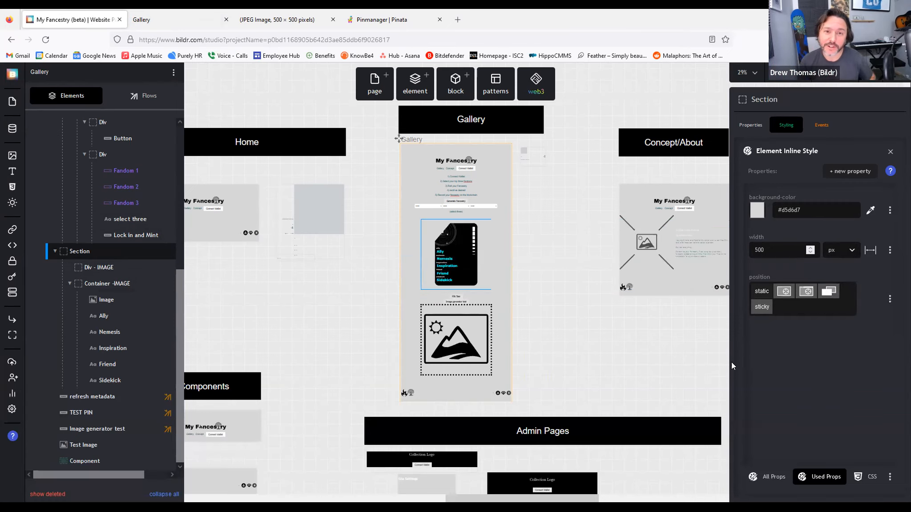
left_click(187, 20)
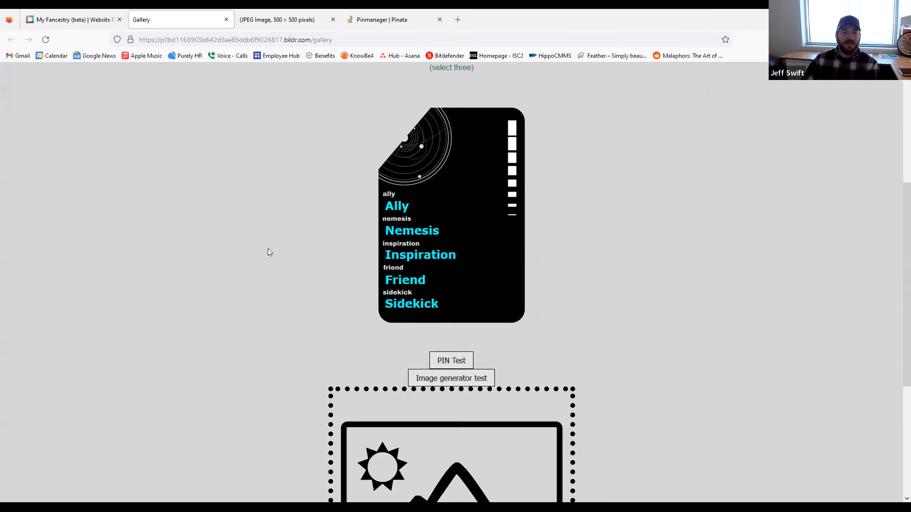
scroll(571, 325, "down", 5)
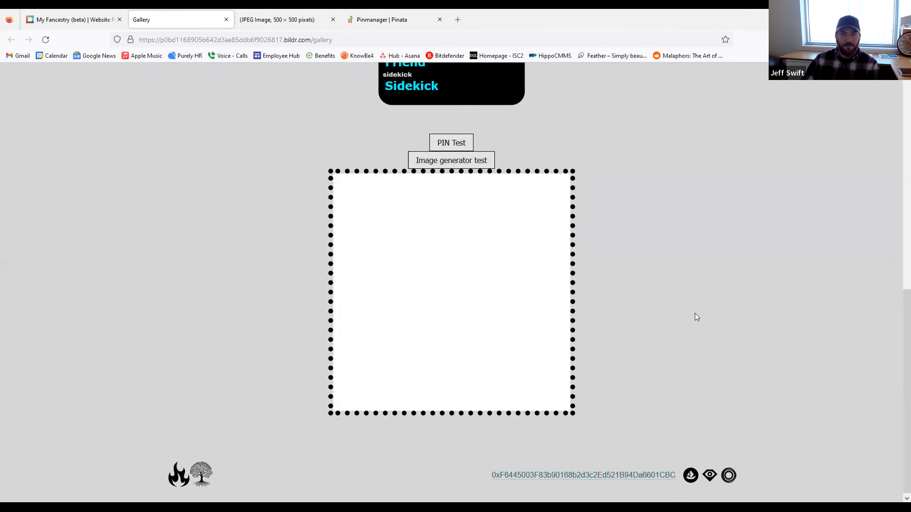
scroll(697, 316, "up", 6)
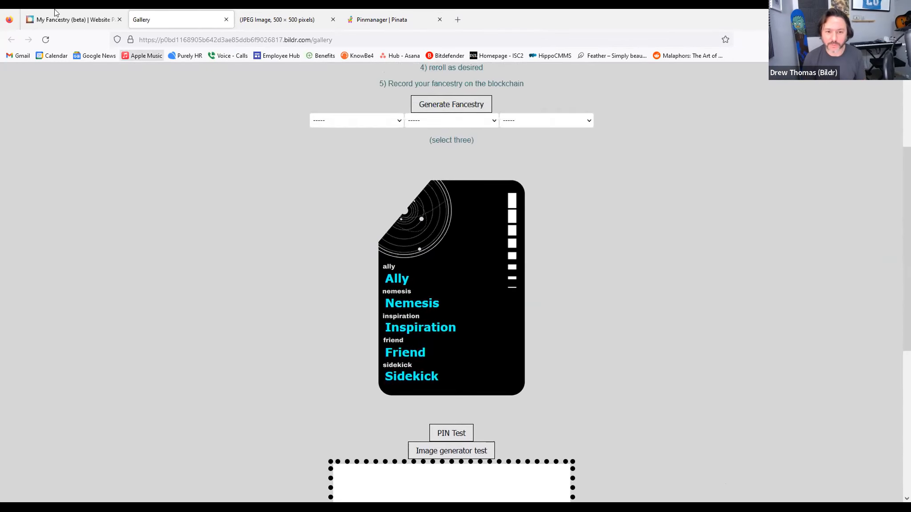
Step: Switch the Section's position away from static and recheck the Gallery page
left_click(75, 20)
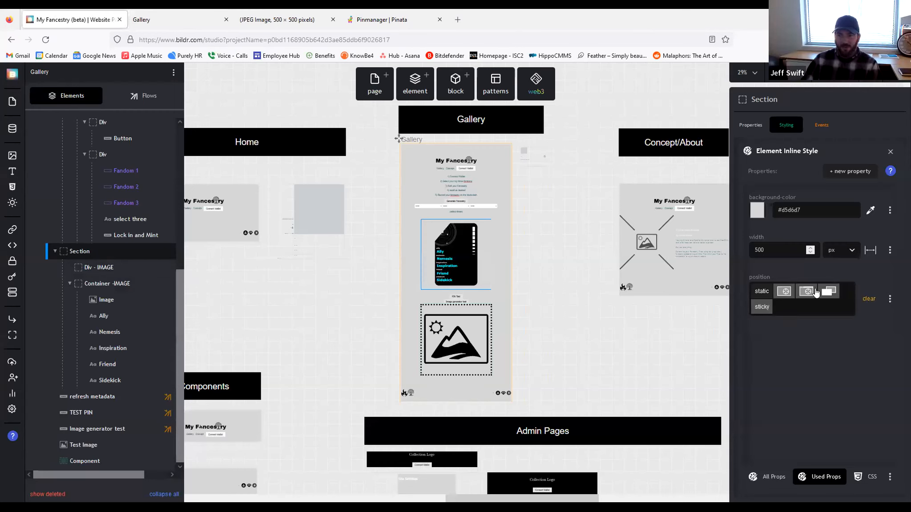
left_click(788, 298)
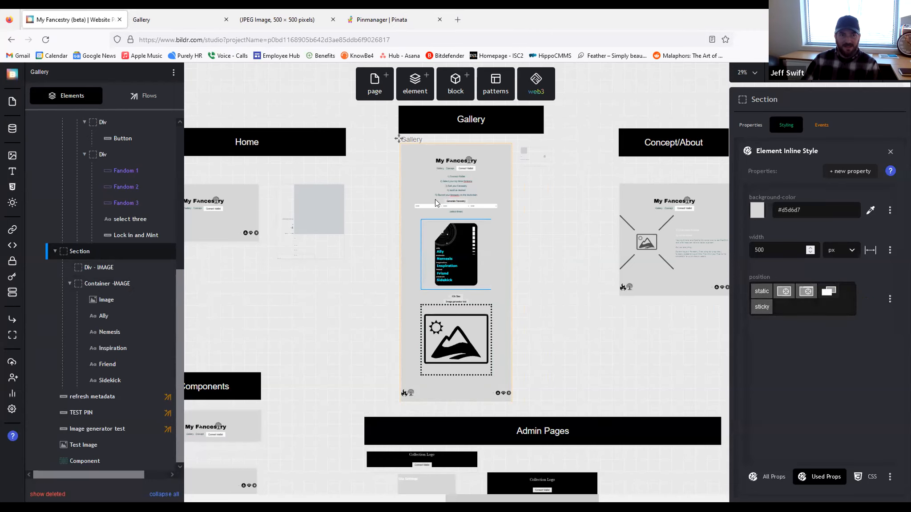
left_click(190, 16)
scroll(511, 271, "down", 2)
scroll(512, 229, "up", 4)
scroll(511, 231, "down", 4)
scroll(646, 306, "down", 3)
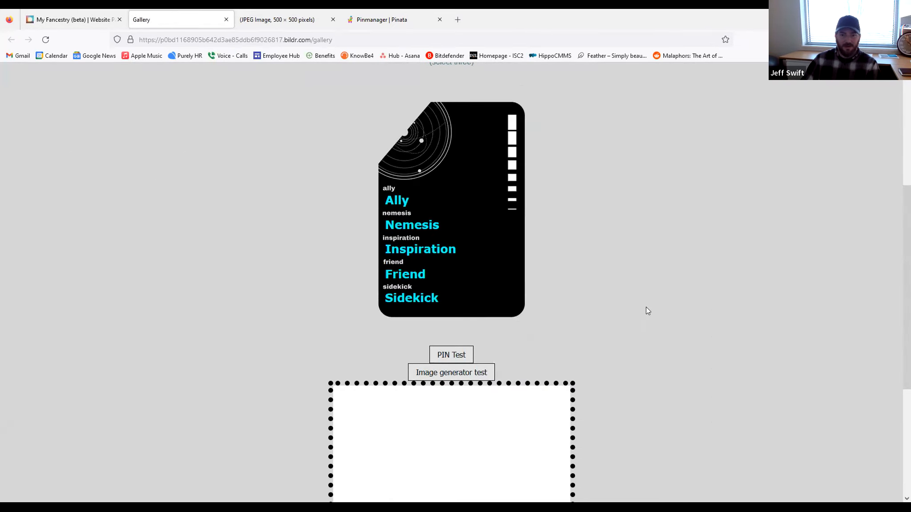
left_click(53, 20)
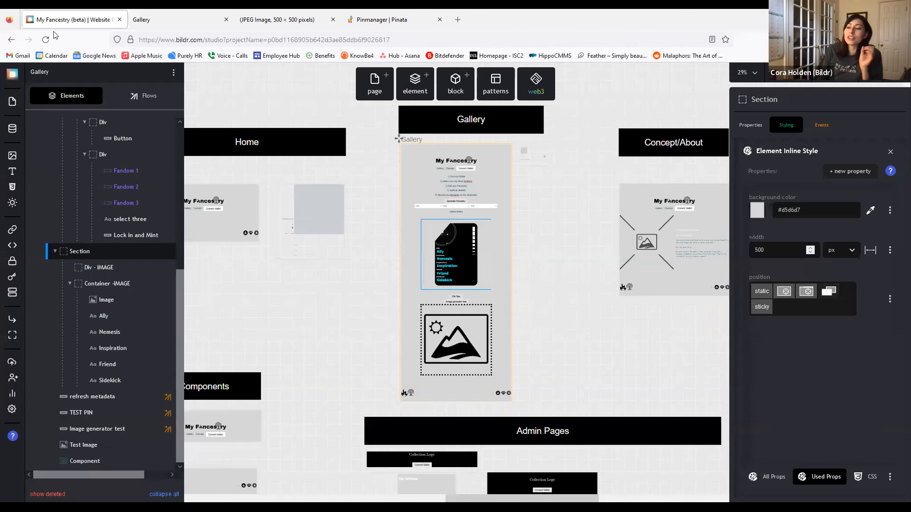
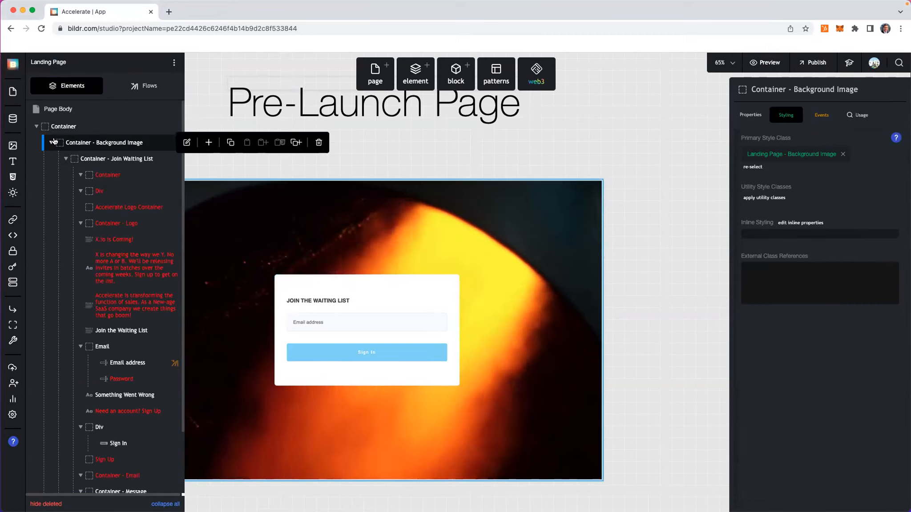
Step: Open the Background Image class's Background settings and choose a Media Library image
left_click(797, 154)
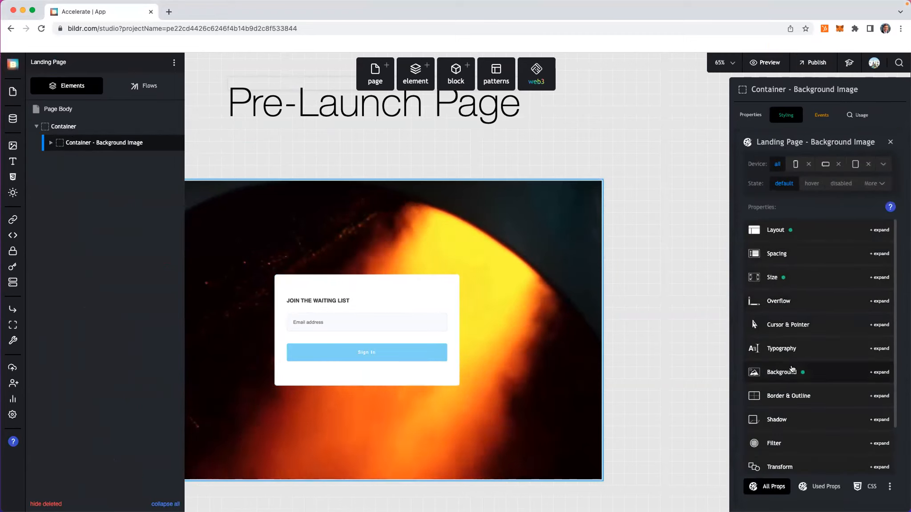
left_click(792, 369)
scroll(787, 394, "down", 2)
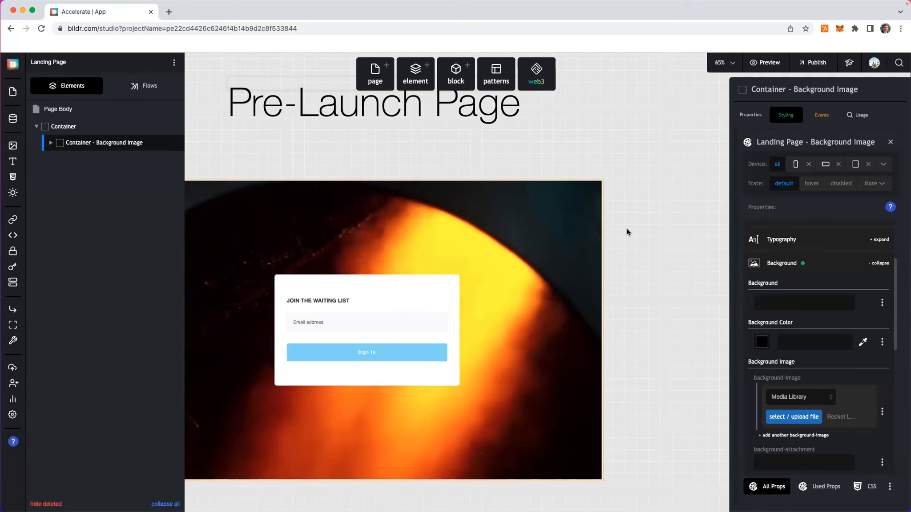
mouse_move(835, 417)
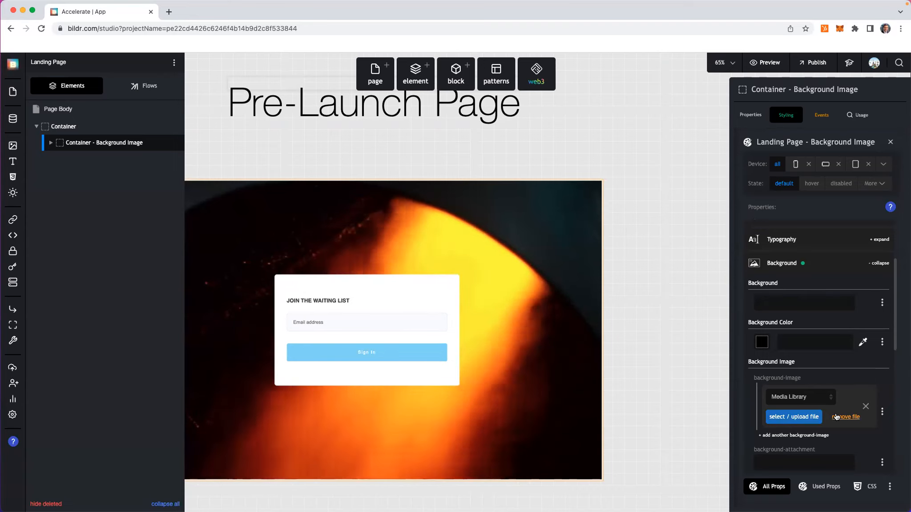
left_click(790, 418)
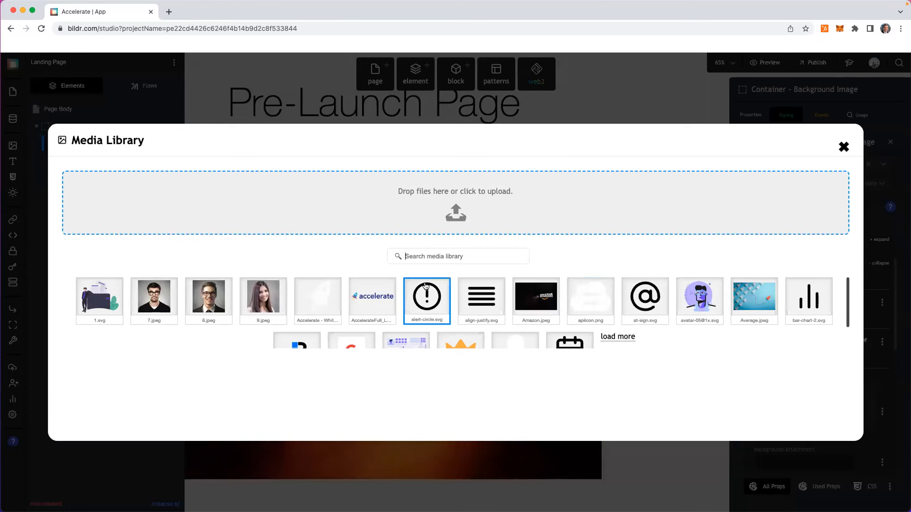
Step: Load more Media Library thumbnails and pick the orange rocket picture as the background
scroll(536, 307, "down", 1)
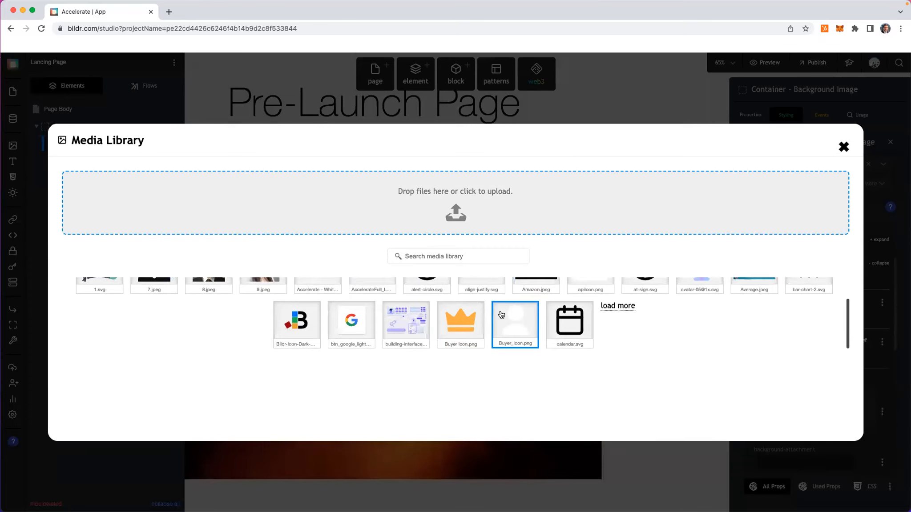
left_click(621, 306)
left_click(796, 305)
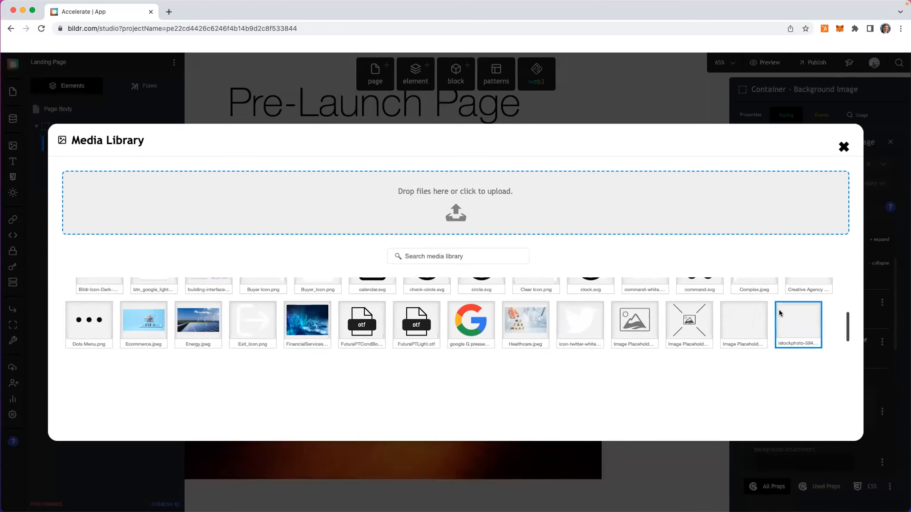
scroll(752, 323, "down", 5)
scroll(771, 325, "up", 3)
scroll(771, 325, "down", 3)
scroll(771, 325, "up", 2)
scroll(771, 325, "down", 3)
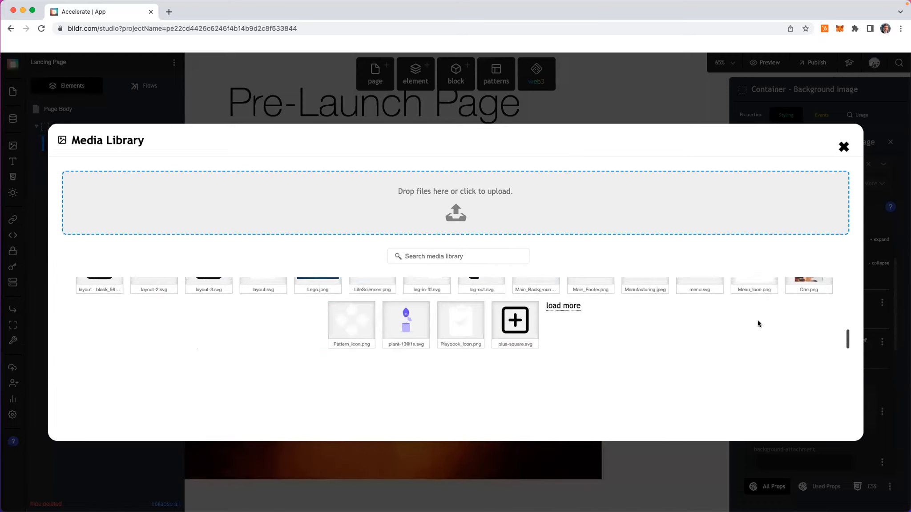
left_click(575, 307)
left_click(481, 319)
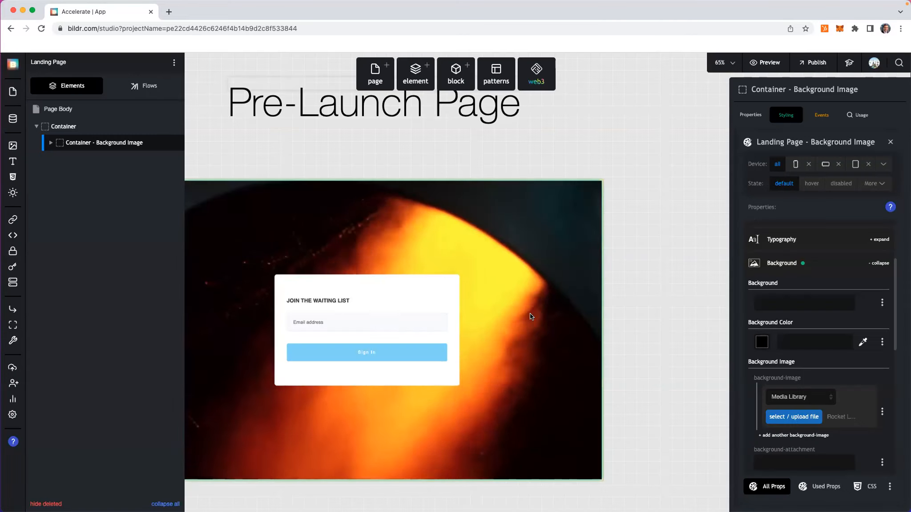
Step: Deselect the container to view the Pre-Launch Page over the rocket background
left_click(535, 164)
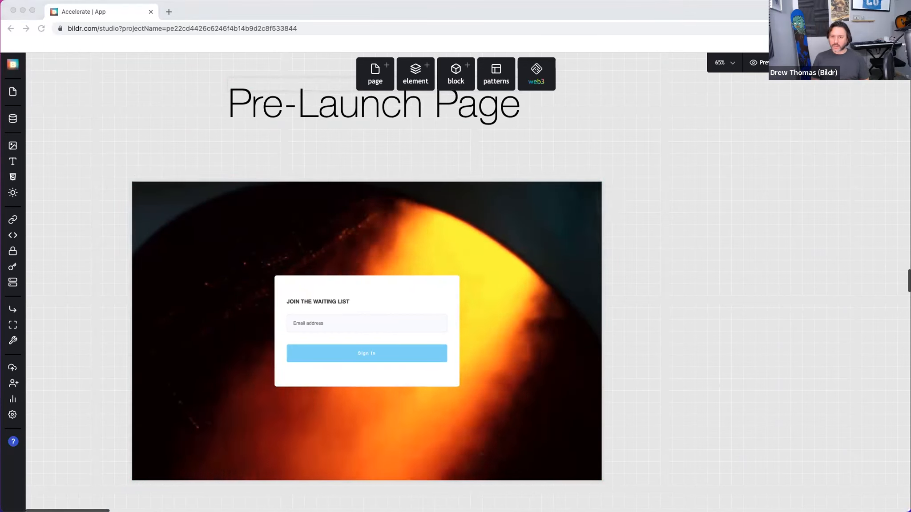
Step: Drag a Video element into the background image container and hide deleted layers
left_click(415, 74)
left_click(416, 73)
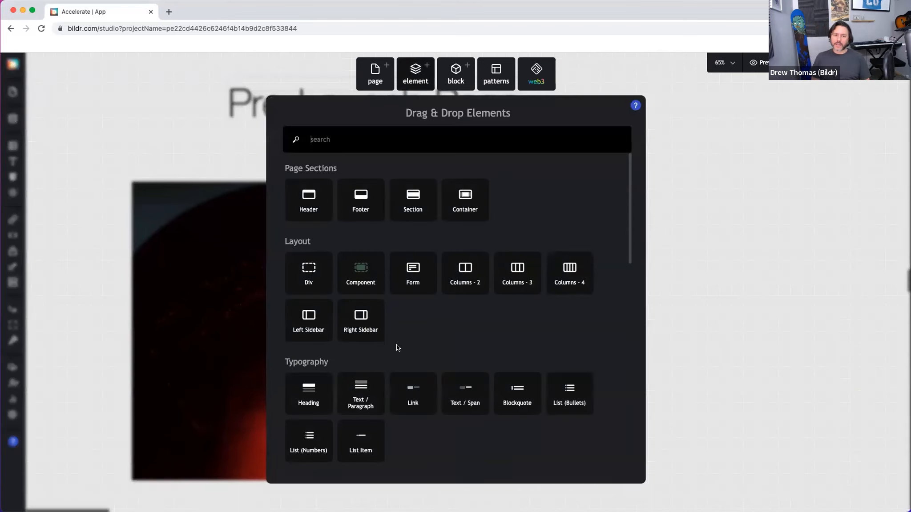
scroll(397, 348, "down", 4)
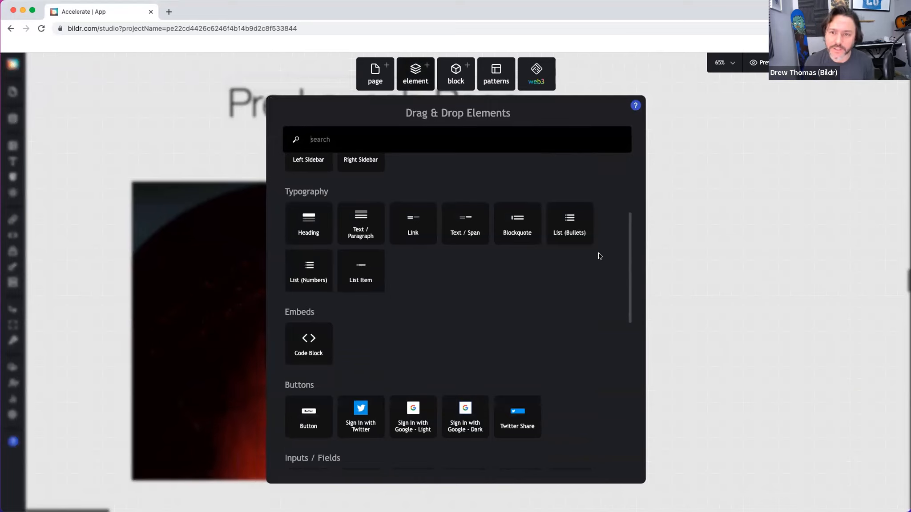
type("ve")
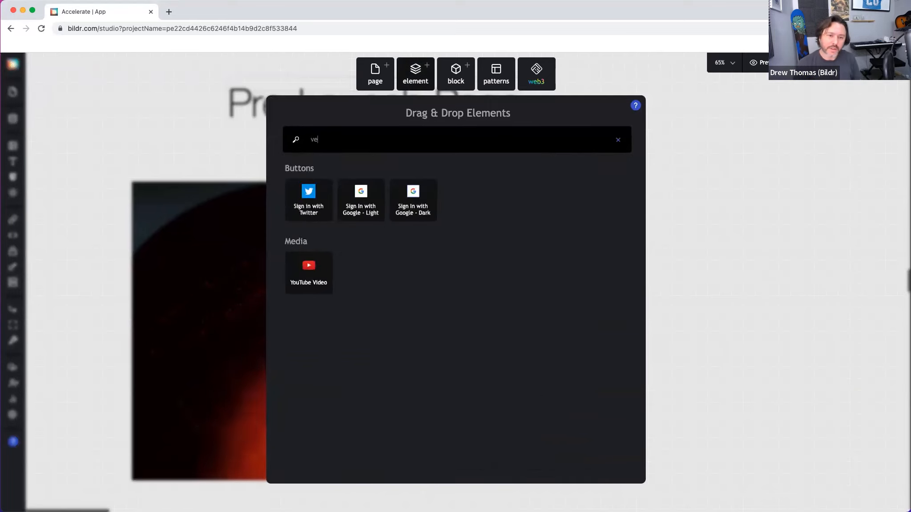
type("ideo")
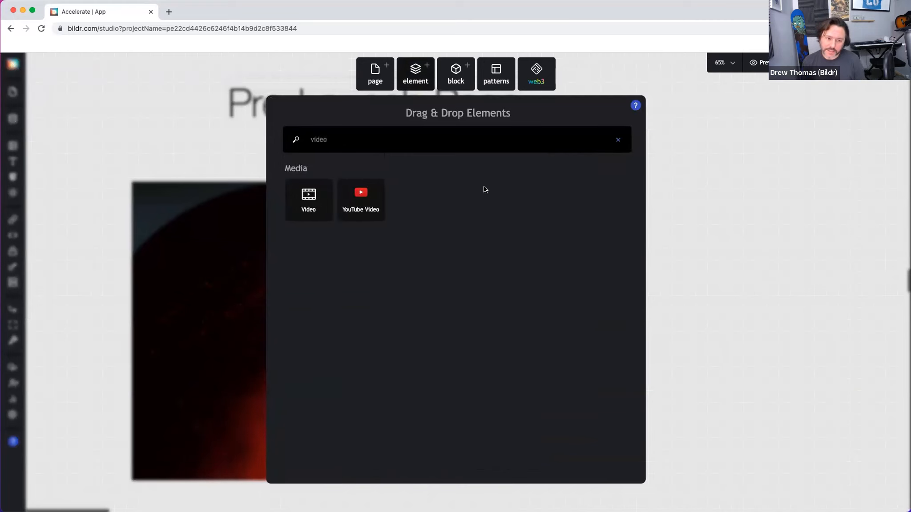
mouse_move(304, 198)
left_mouse_down()
mouse_move(205, 258)
mouse_move(281, 248)
mouse_move(240, 248)
mouse_move(310, 216)
left_mouse_up()
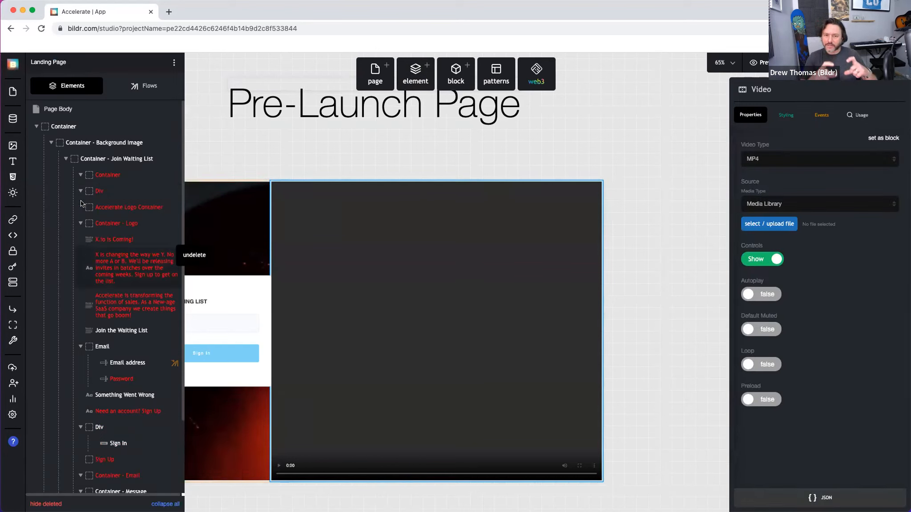
left_click(46, 504)
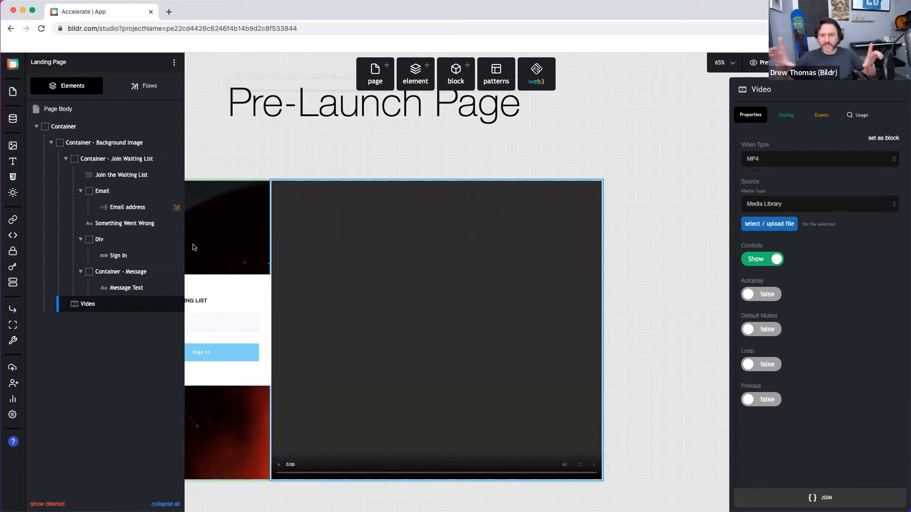
Step: Inspect the Video element's class style and layout settings
left_click(785, 115)
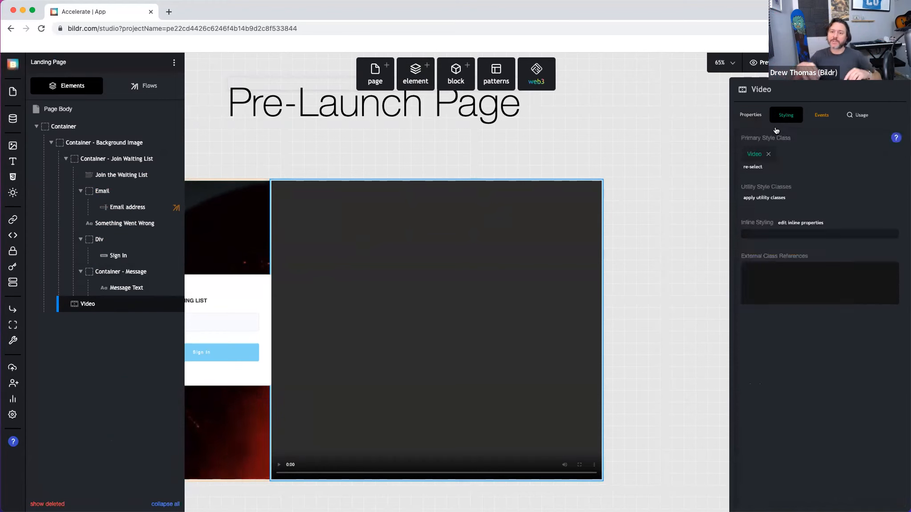
left_click(751, 156)
left_click(786, 231)
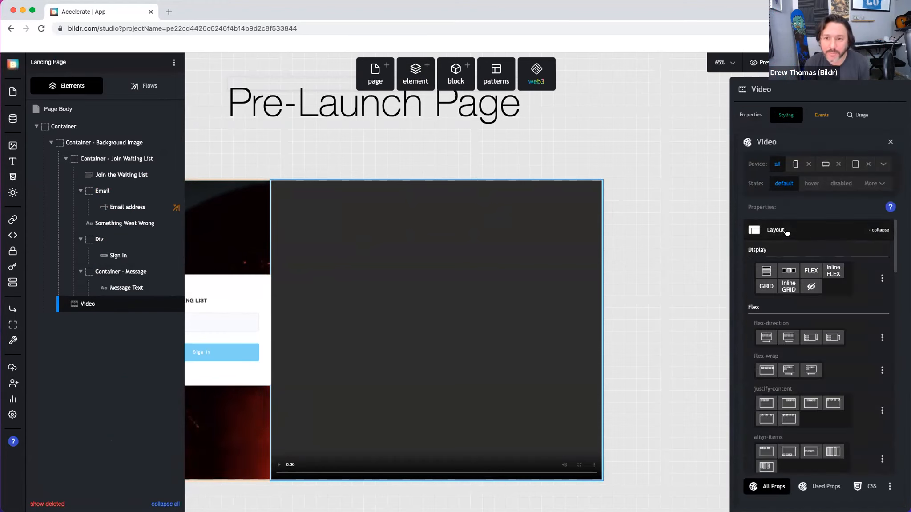
left_click(779, 235)
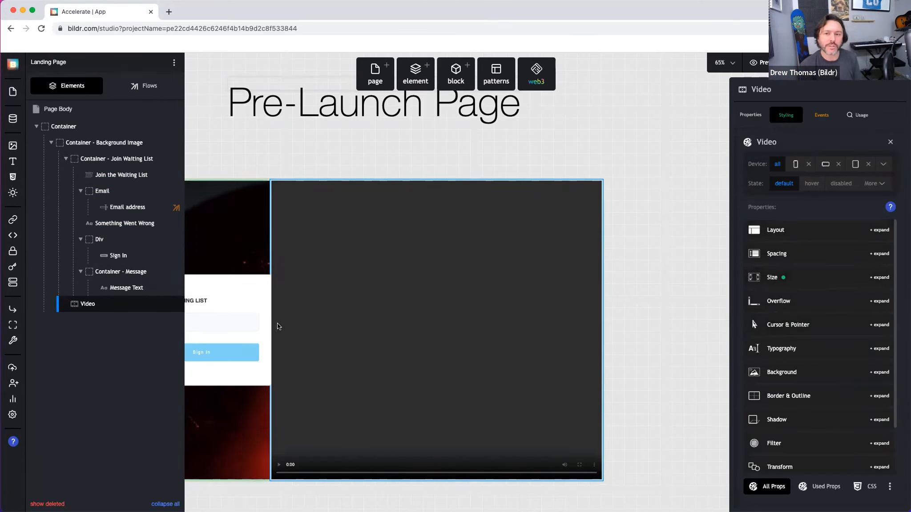
left_click(263, 296)
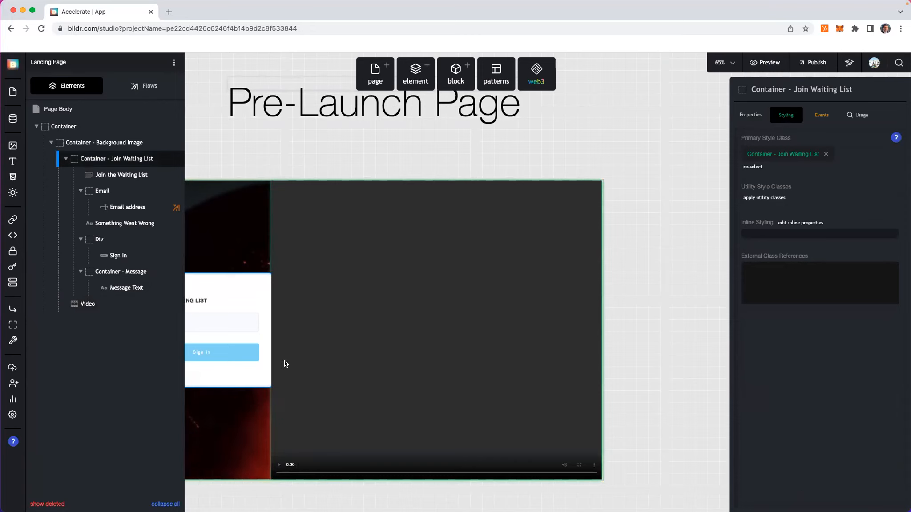
left_click(455, 302)
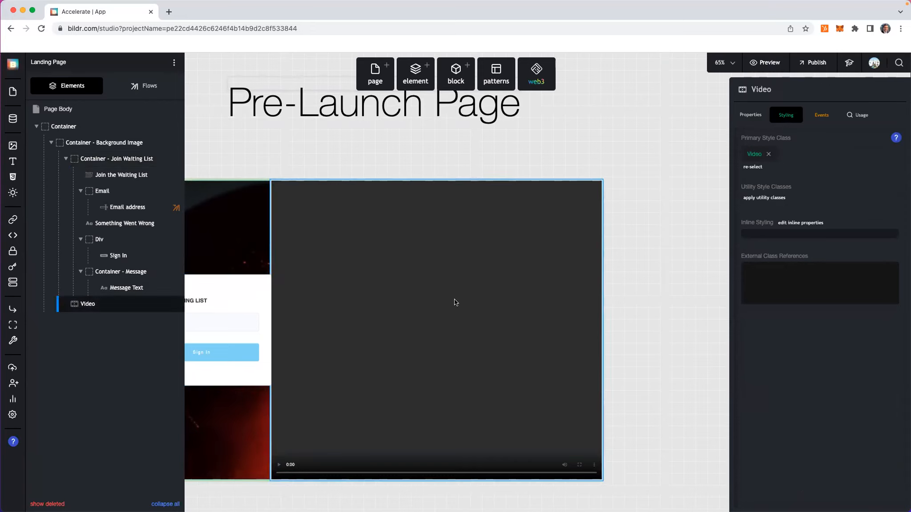
left_click(754, 154)
Step: Review the Join Waiting List container's layout, then select the outermost page Container
left_click(262, 278)
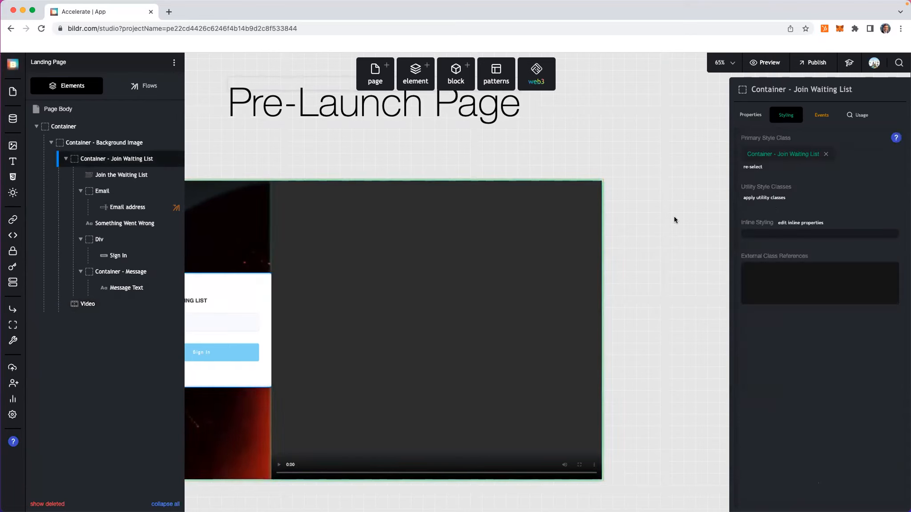
left_click(799, 154)
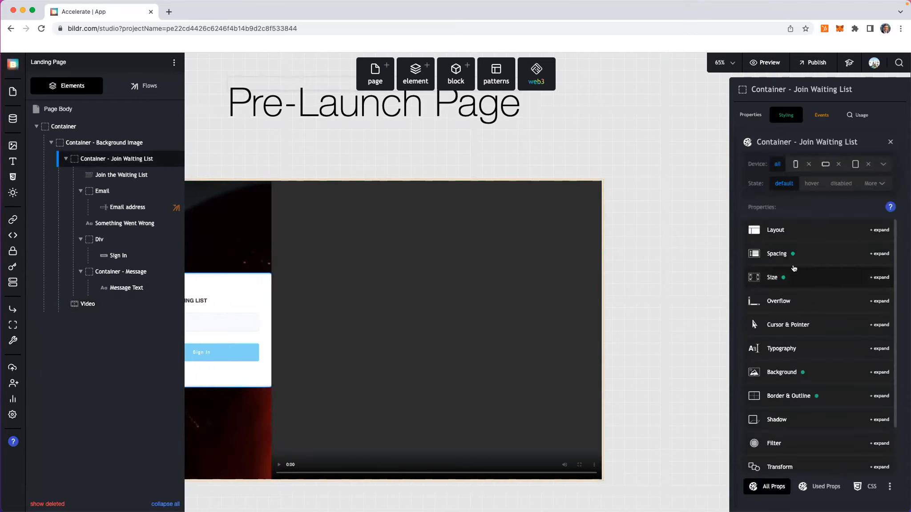
left_click(793, 231)
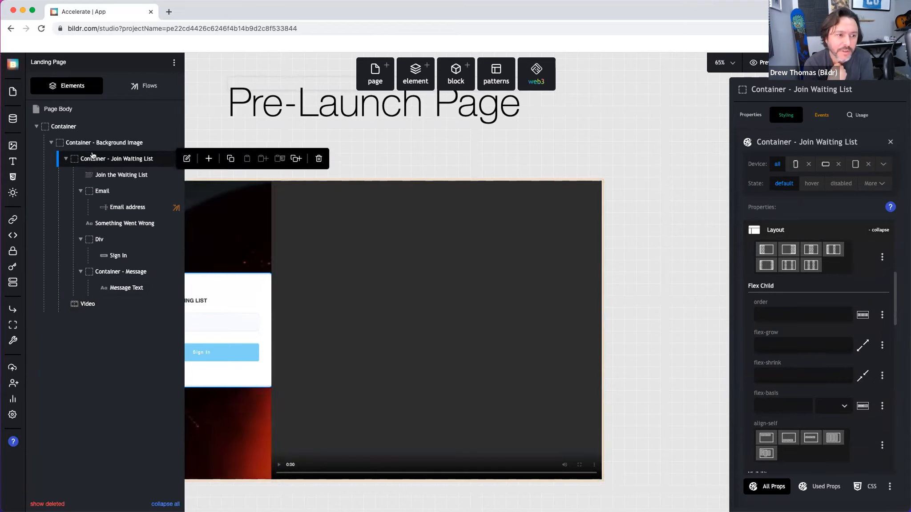
left_click(87, 127)
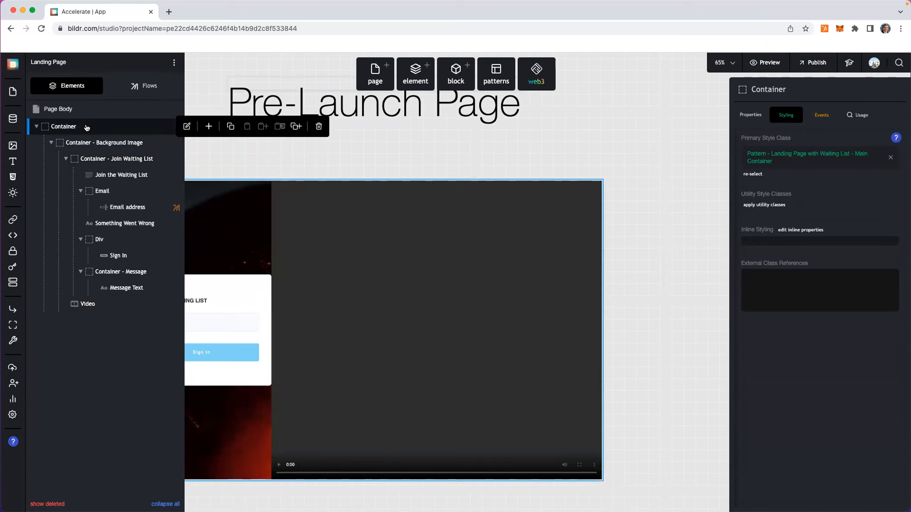
Step: Add a new Div after Container and move the Video element inside it
left_click(415, 77)
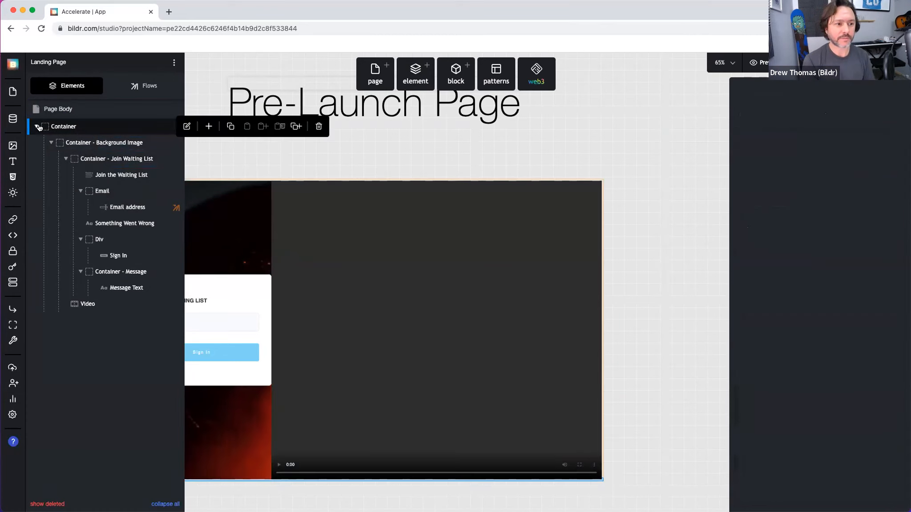
left_click_drag(56, 142, 57, 127)
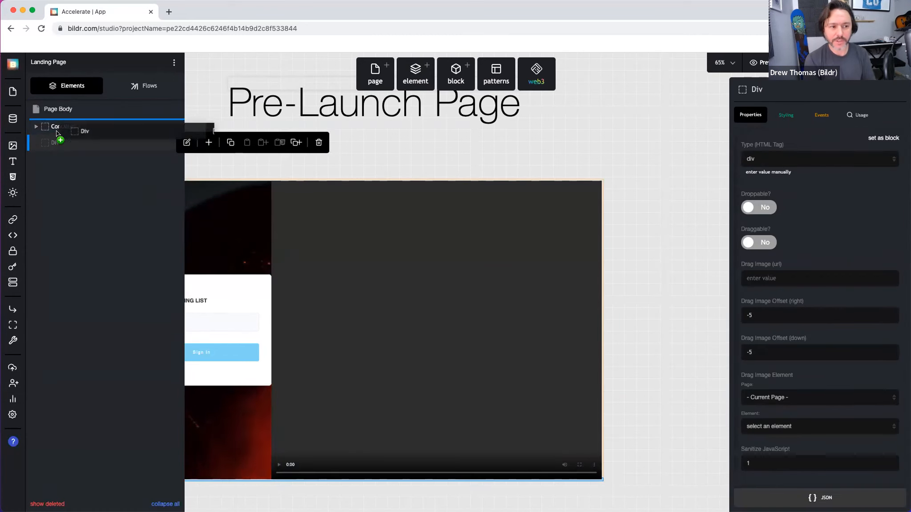
left_click(37, 127)
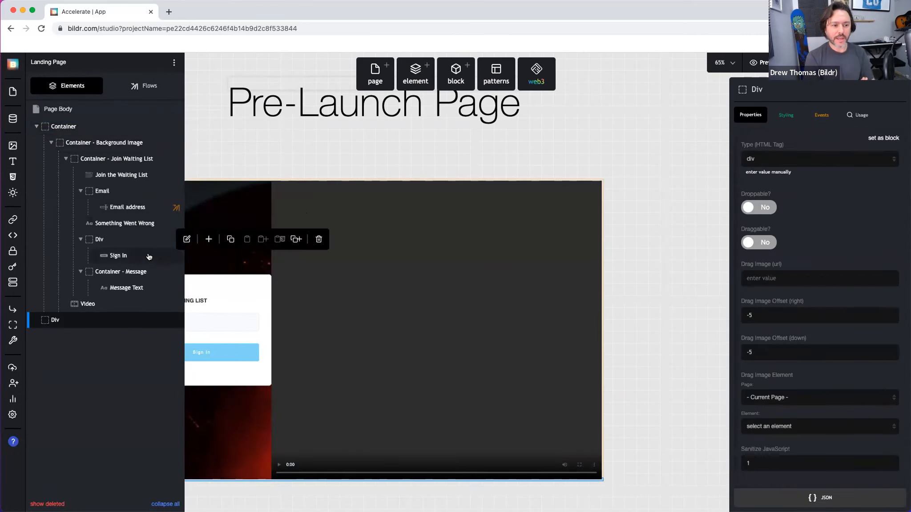
left_click(103, 299)
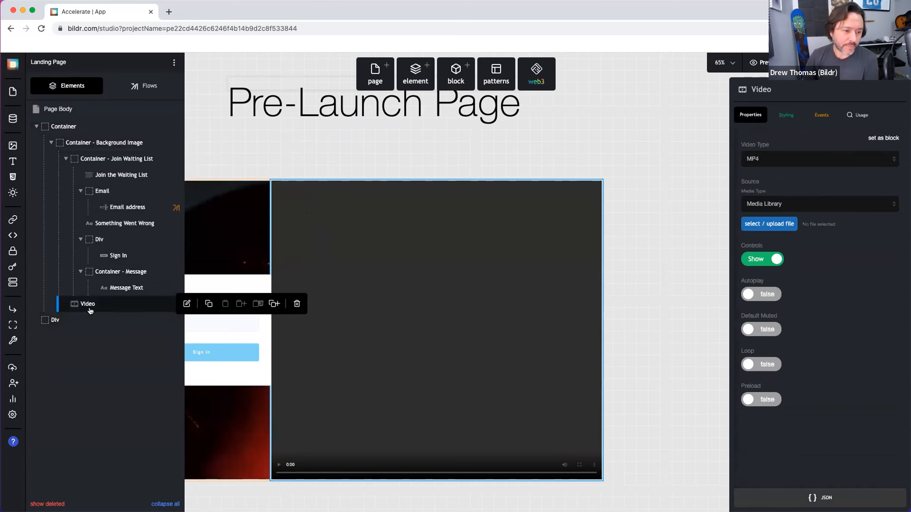
left_click_drag(91, 307, 60, 321)
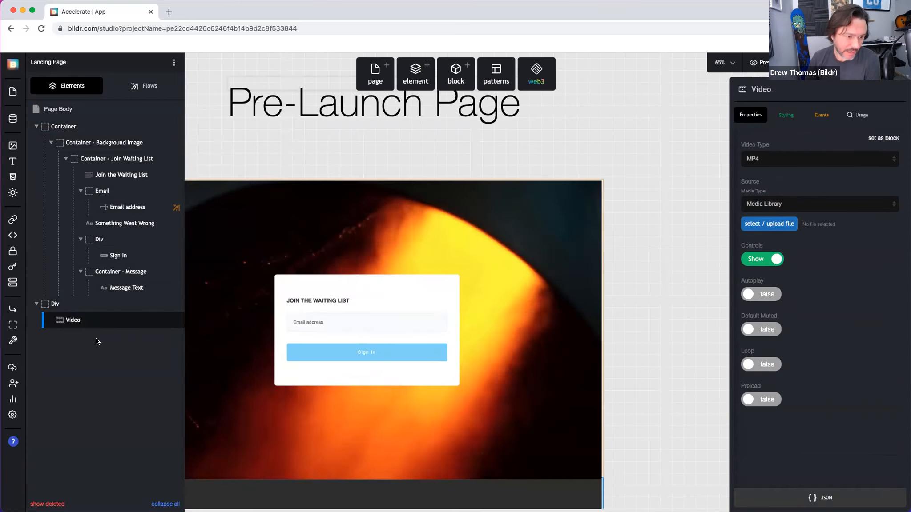
left_click(56, 306)
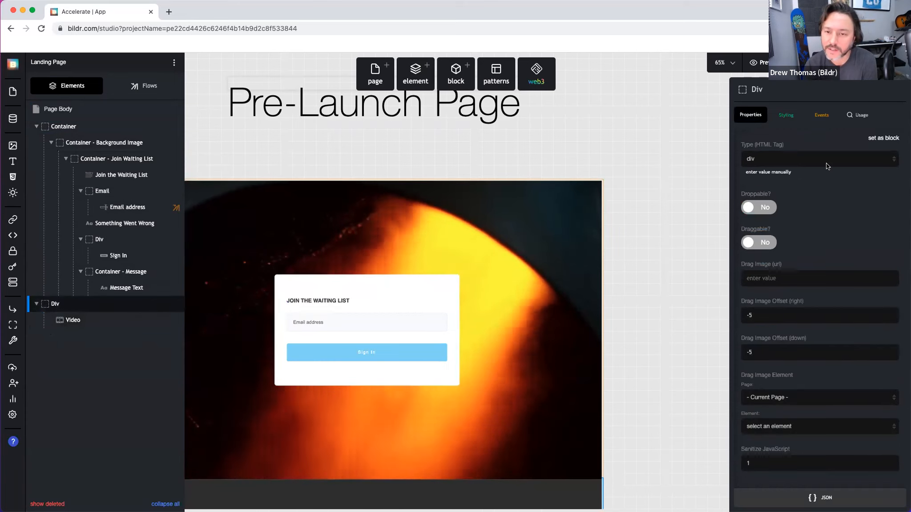
Step: Add an inline position property to the Div and set it to absolute
left_click(786, 115)
left_click(796, 203)
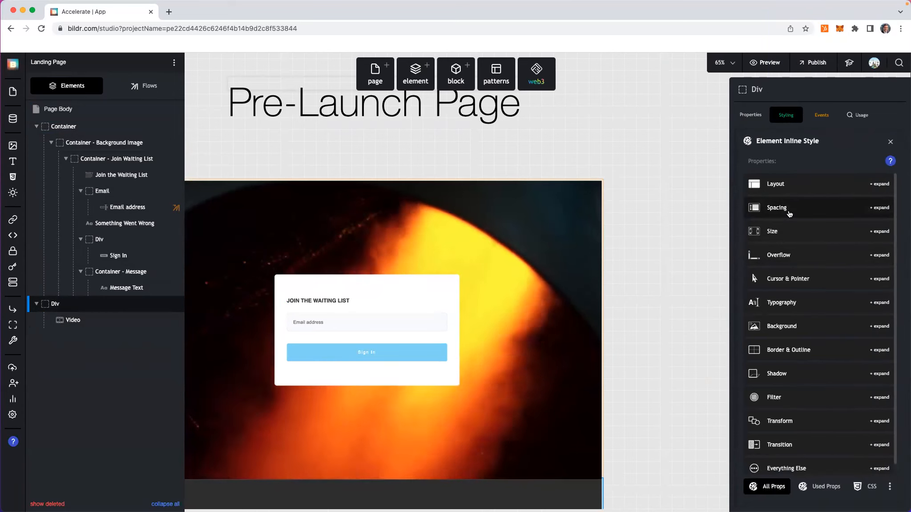
left_click(792, 183)
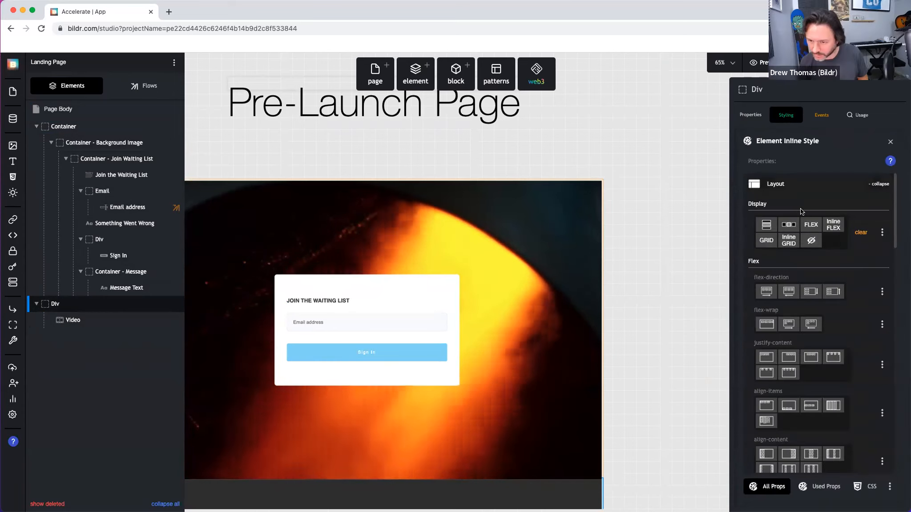
scroll(818, 306, "down", 3)
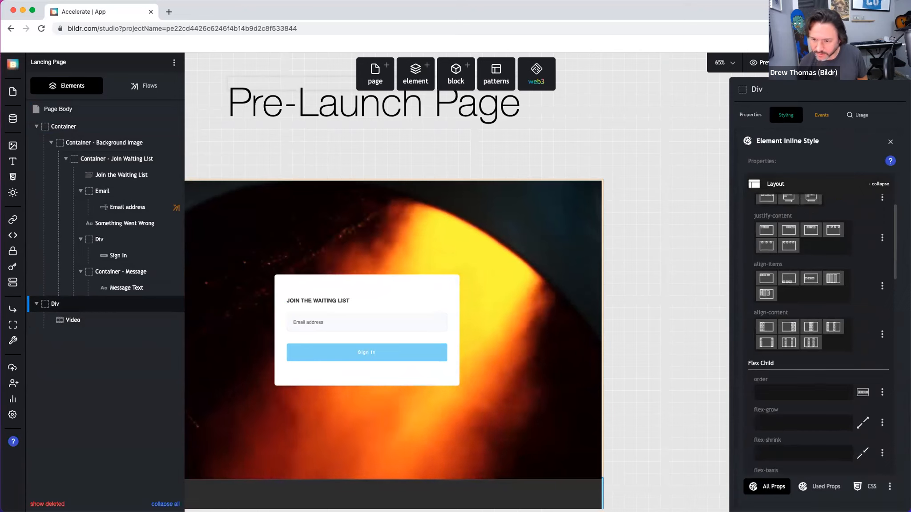
left_click(826, 488)
left_click(848, 161)
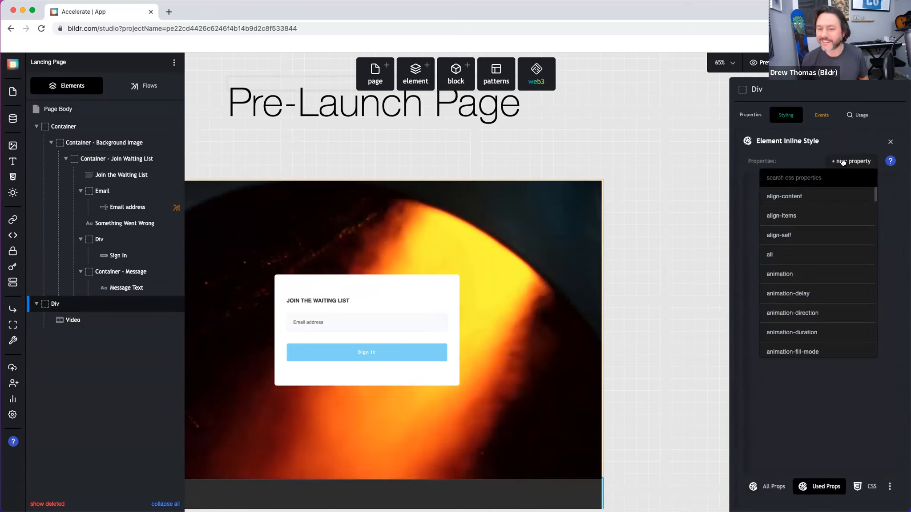
type("position")
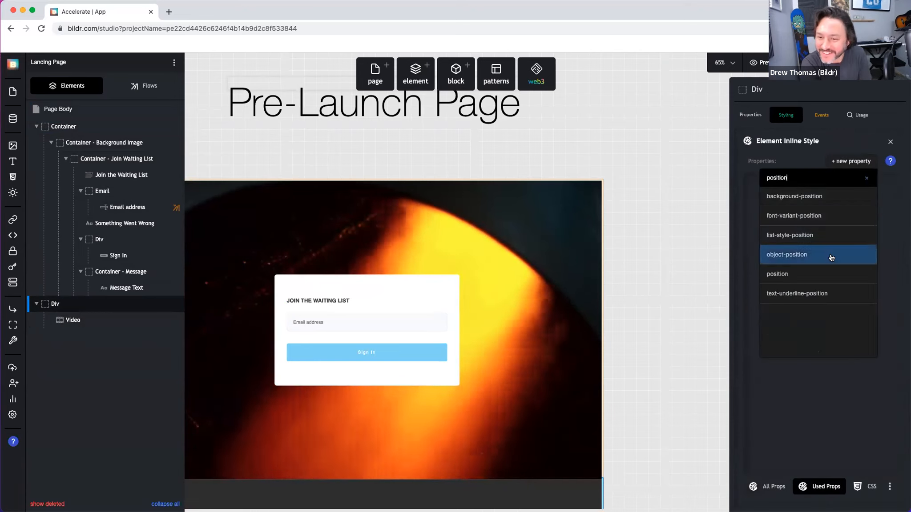
left_click(830, 271)
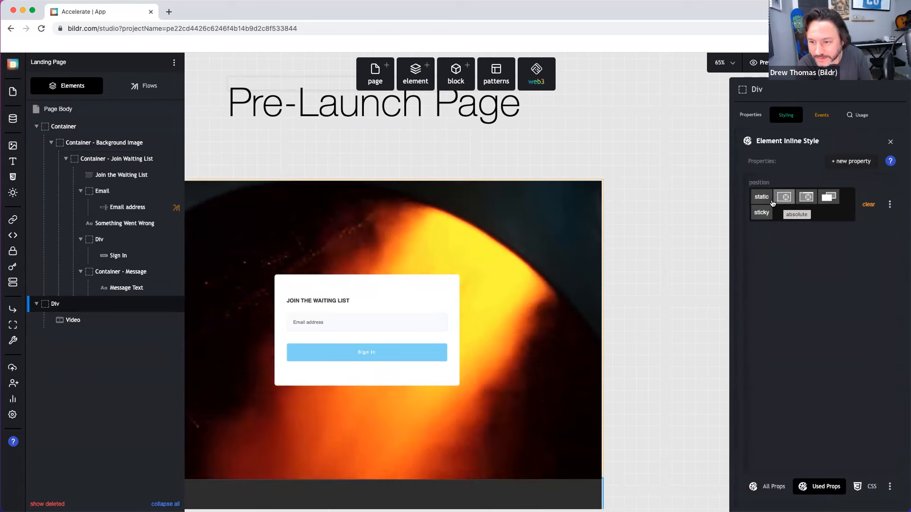
left_click(799, 197)
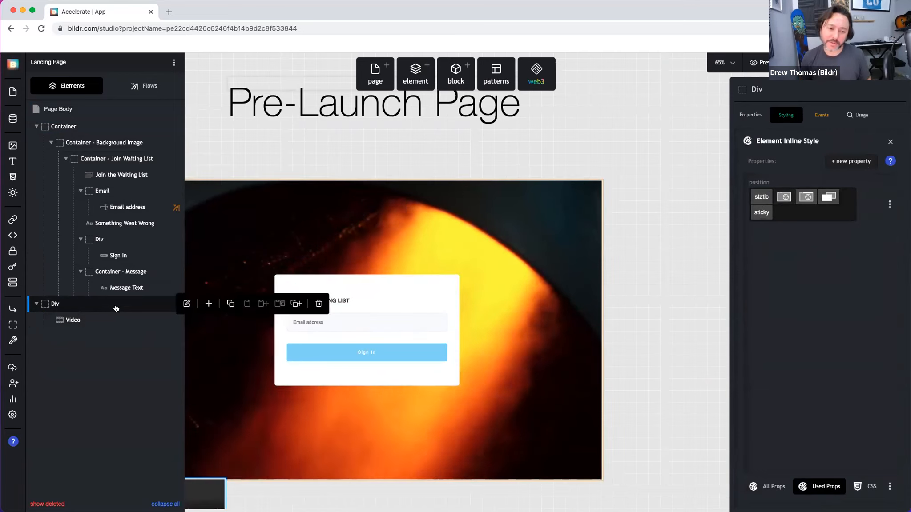
Step: Add top and left properties to the Div, both at 0 px
left_click(849, 163)
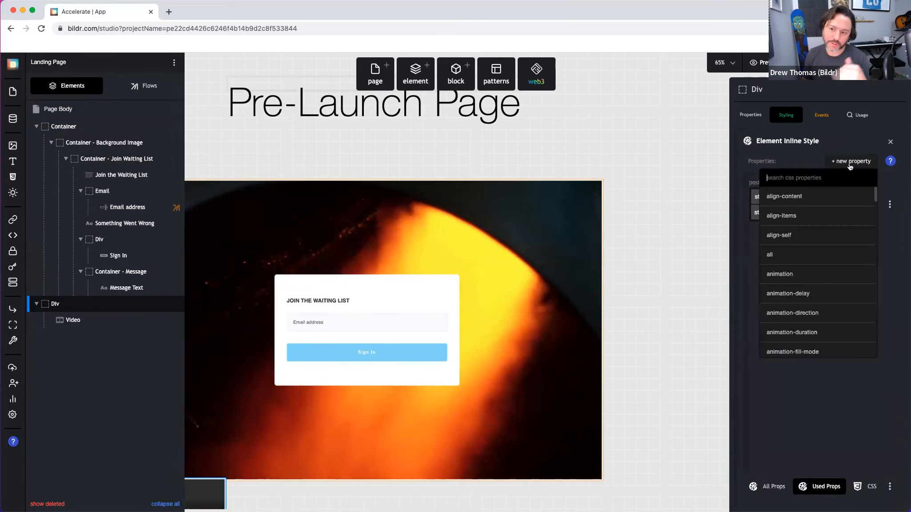
type("top")
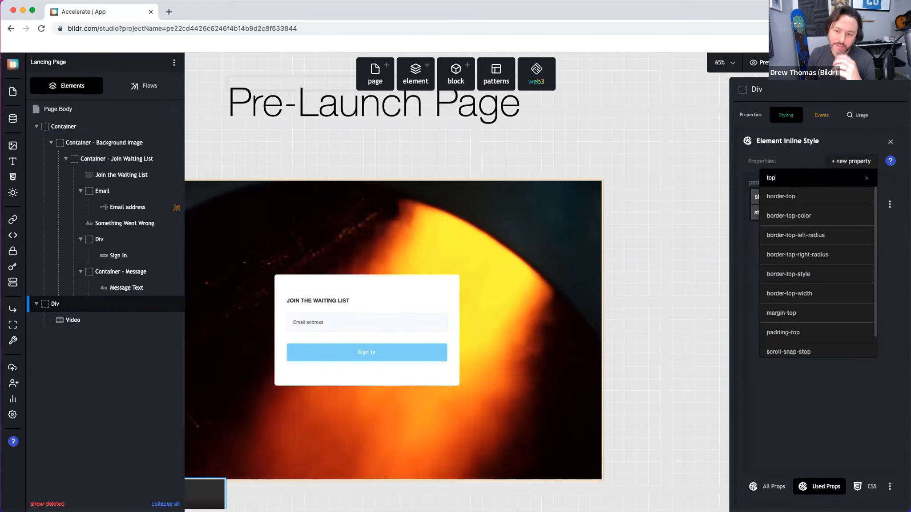
key("BackSpace")
key("BackSpace")
type("potion top")
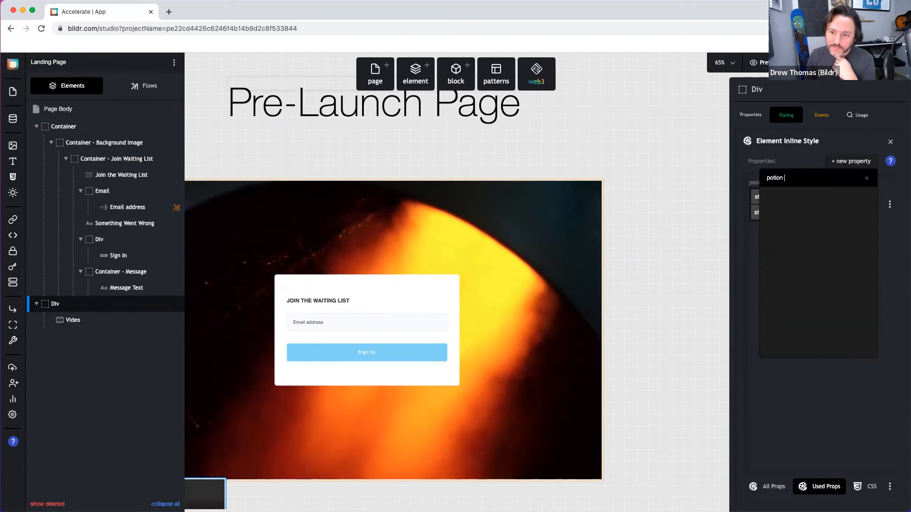
key("BackSpace")
key("BackSpace")
key("BackSpace")
key("BackSpace")
key("BackSpace")
key("BackSpace")
key("BackSpace")
key("BackSpace")
key("BackSpace")
key("BackSpace")
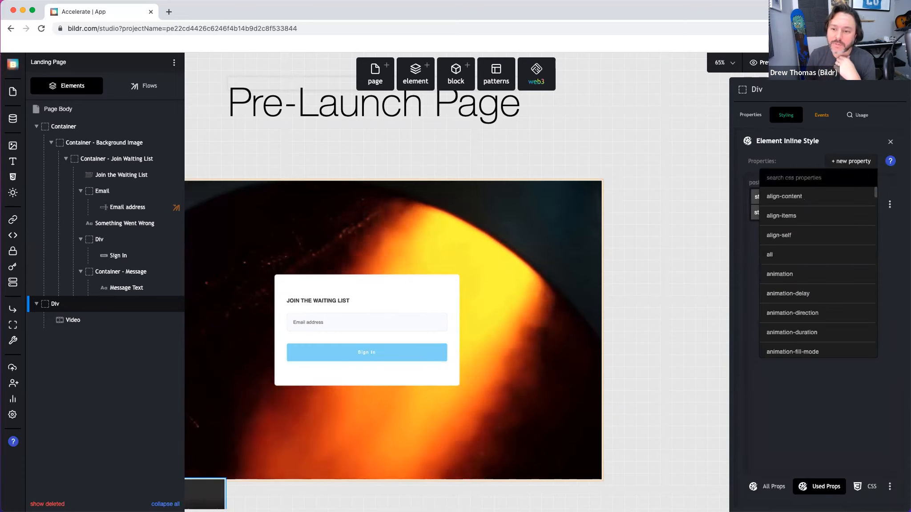
type("top")
scroll(814, 289, "down", 2)
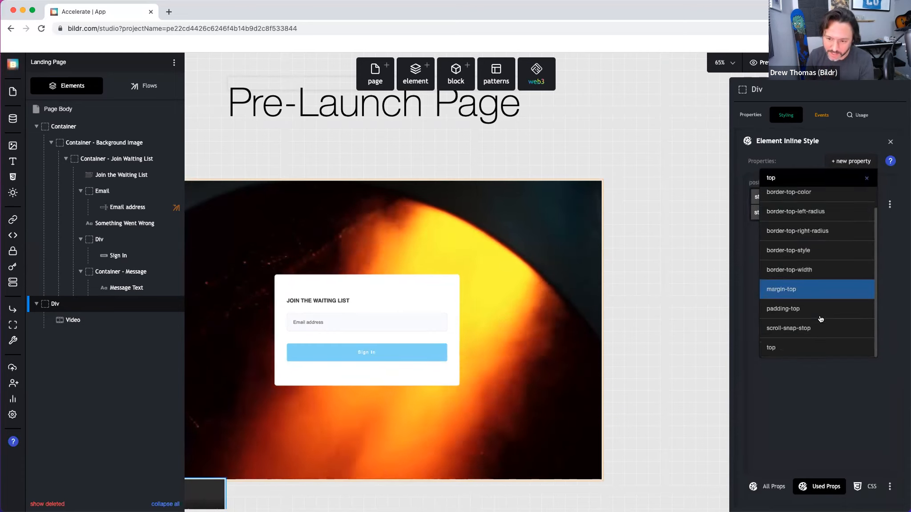
left_click(817, 342)
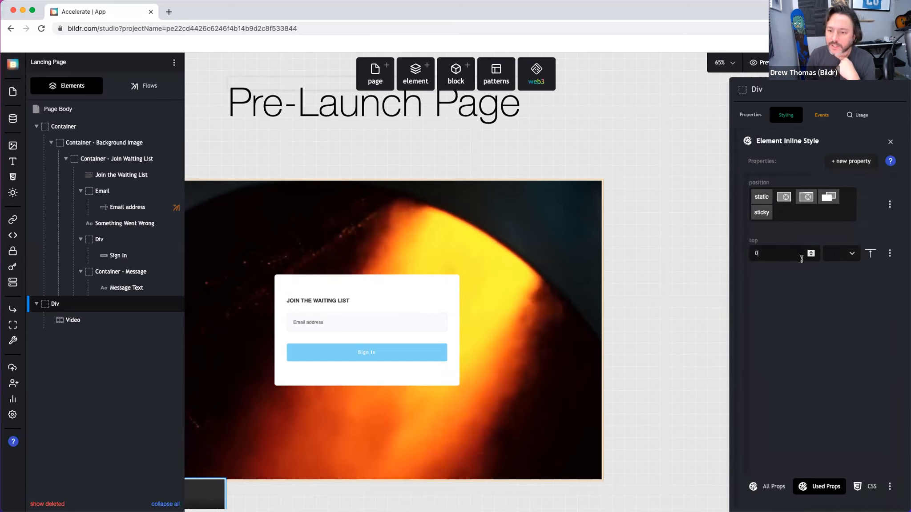
left_click(836, 165)
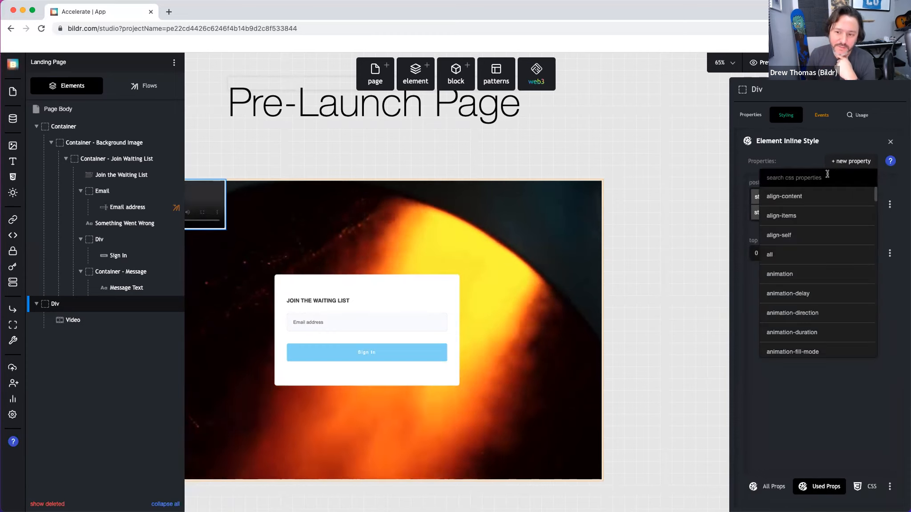
scroll(818, 267, "down", 5)
scroll(819, 267, "up", 5)
type("left")
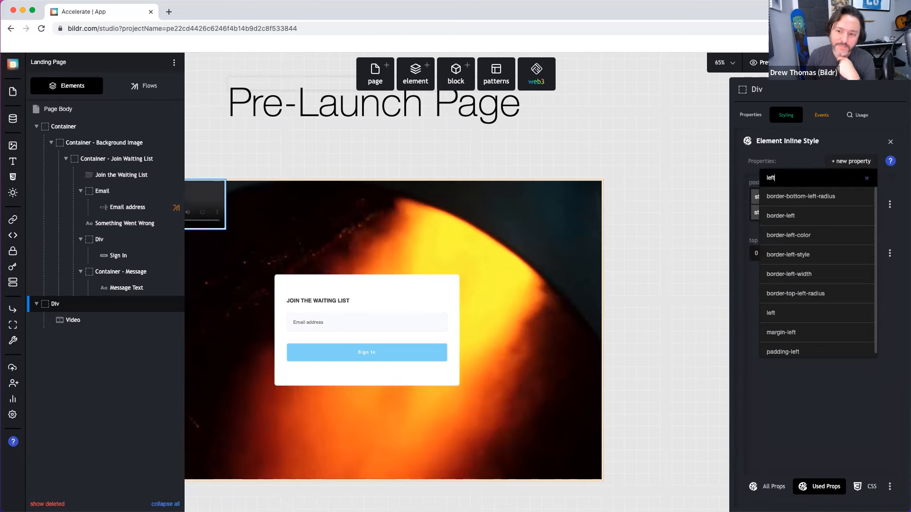
left_click(788, 316)
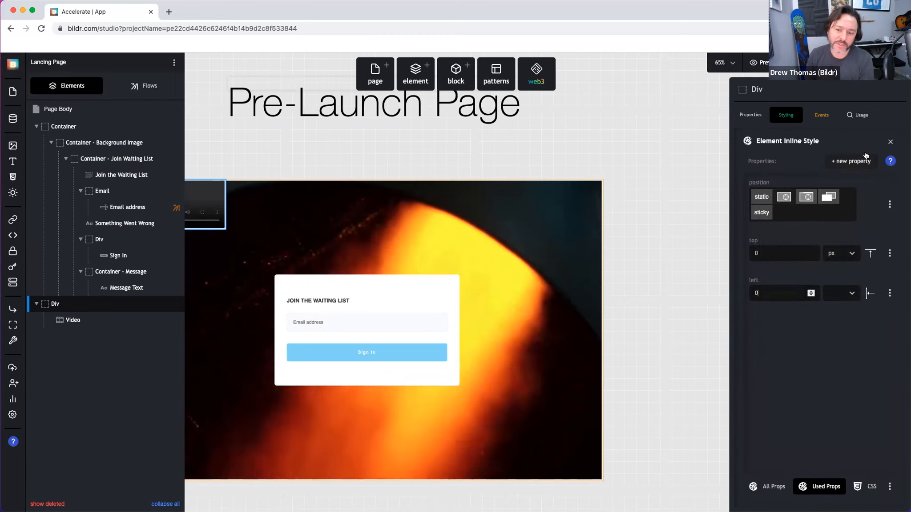
Step: Give the Div a width of 100%
left_click(850, 163)
type("right")
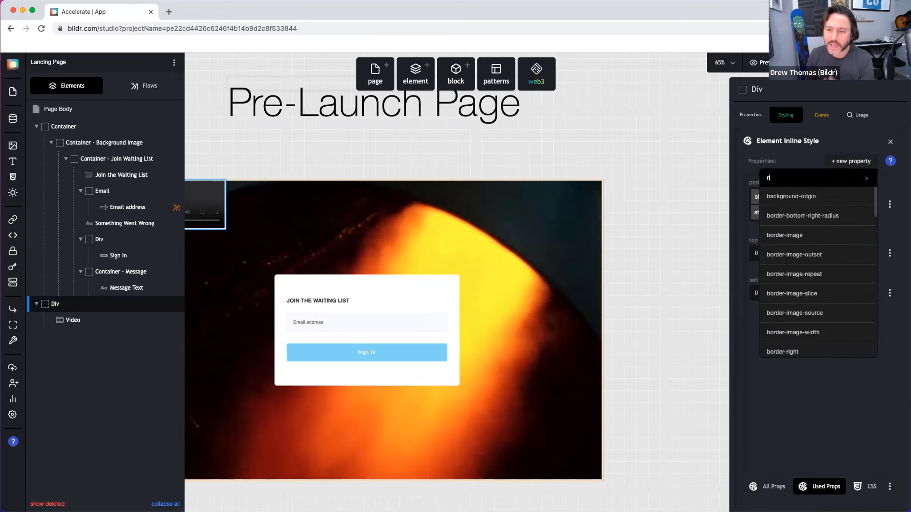
left_click(848, 162)
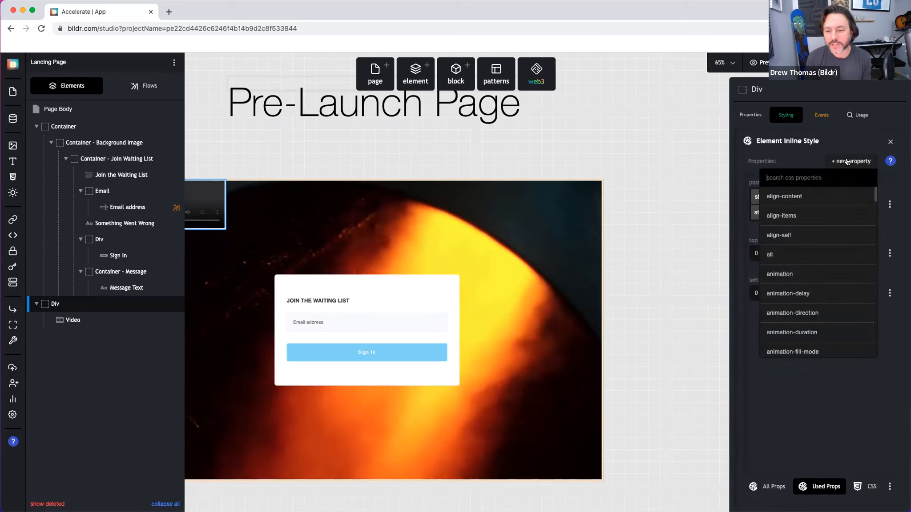
type("width")
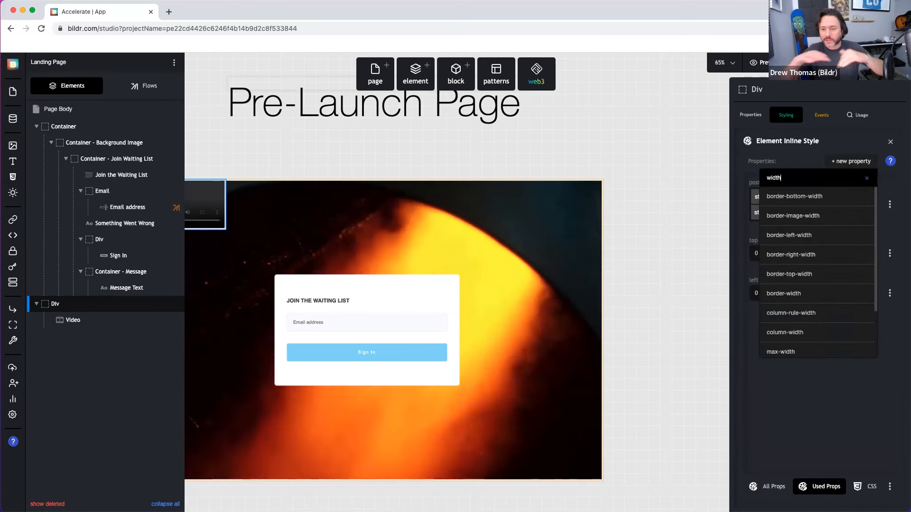
scroll(816, 329, "down", 2)
left_click(807, 343)
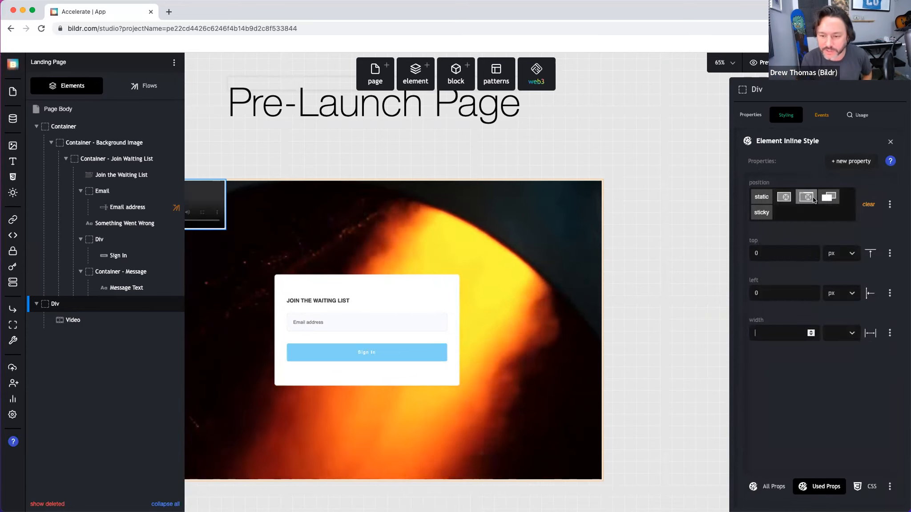
left_click(786, 371)
left_click(850, 158)
left_click(754, 350)
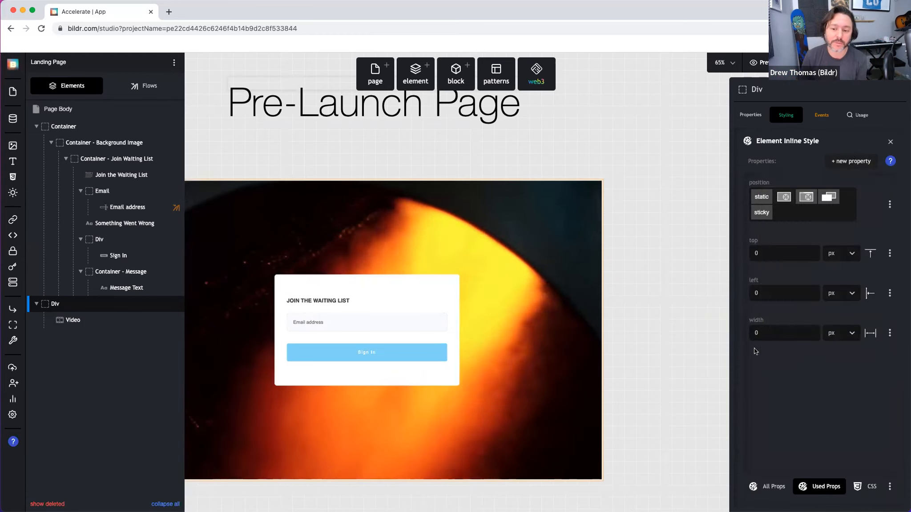
left_click(765, 331)
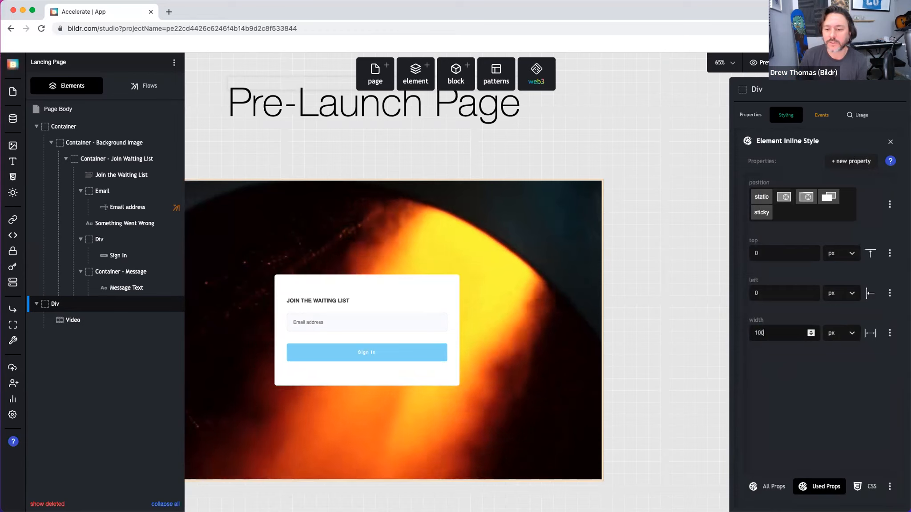
left_click(855, 335)
left_click(836, 368)
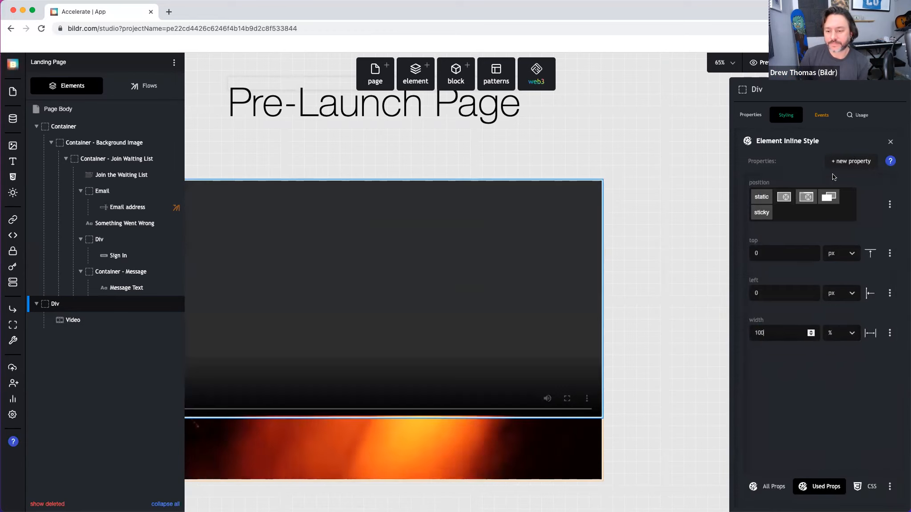
Step: Give the Div a height of 100%
left_click(842, 161)
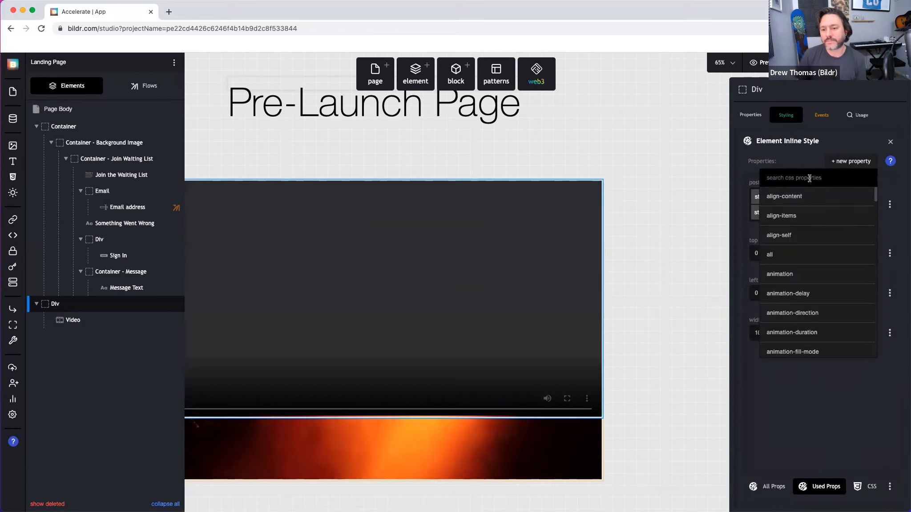
type("height")
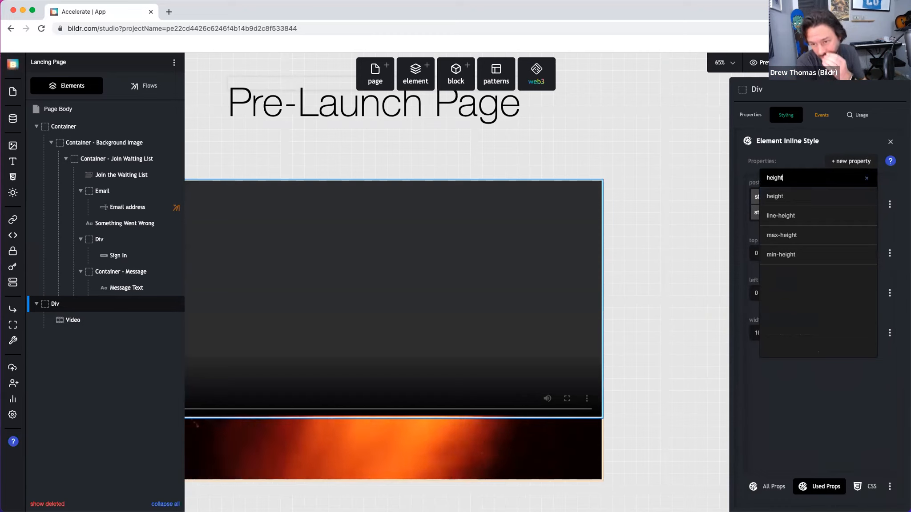
left_click(803, 197)
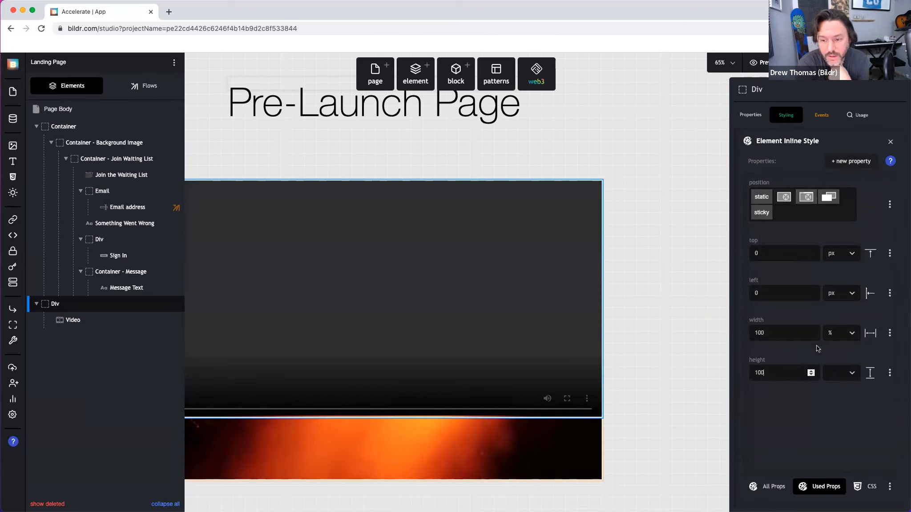
left_click(840, 373)
left_click(834, 404)
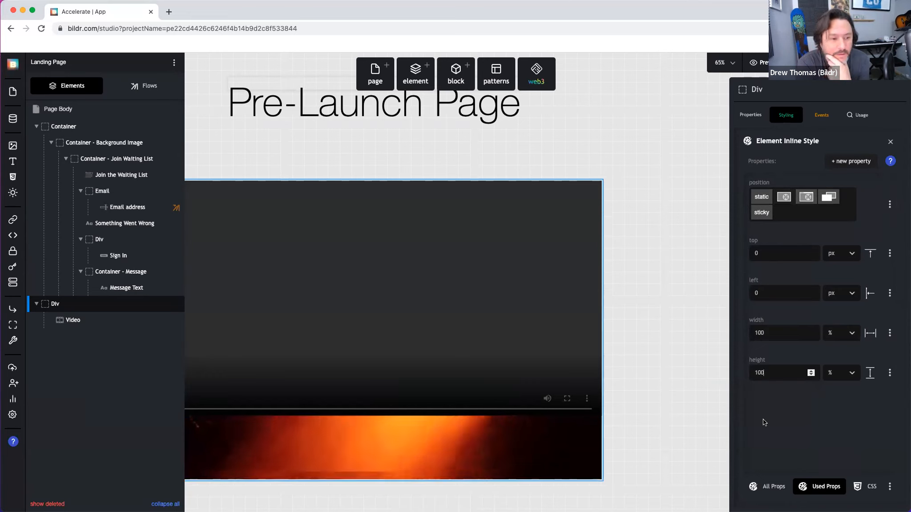
Step: Reselect the video Div and add a z-index of 0 to its inline style
left_click(674, 404)
left_click(307, 366)
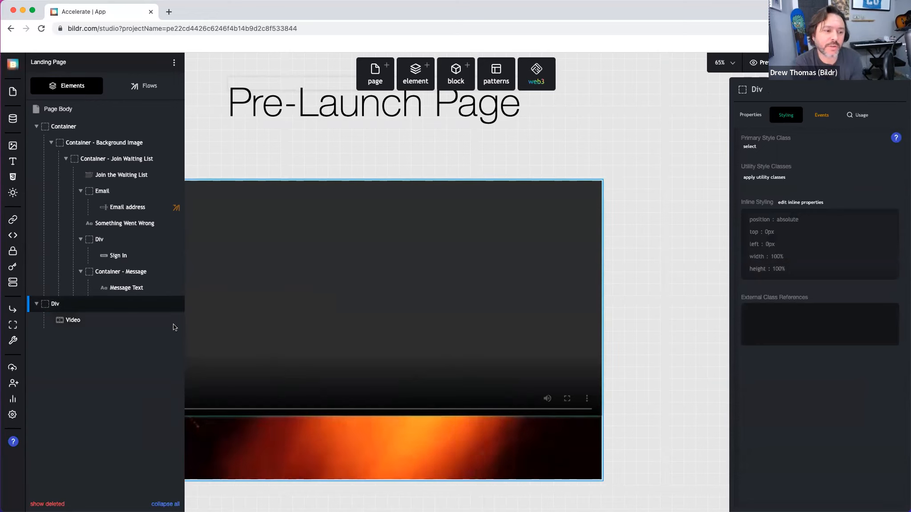
mouse_move(51, 304)
left_mouse_down()
mouse_move(57, 121)
mouse_move(51, 320)
mouse_move(49, 311)
left_mouse_up()
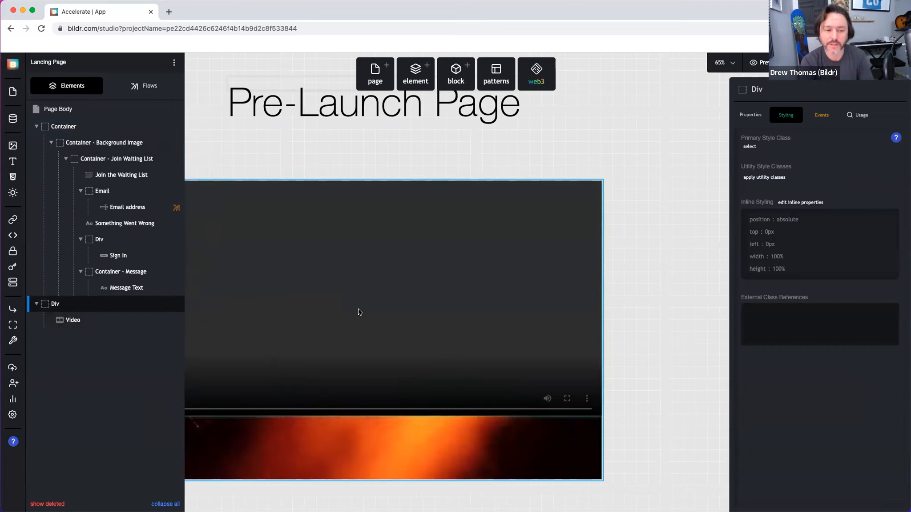
left_click(805, 204)
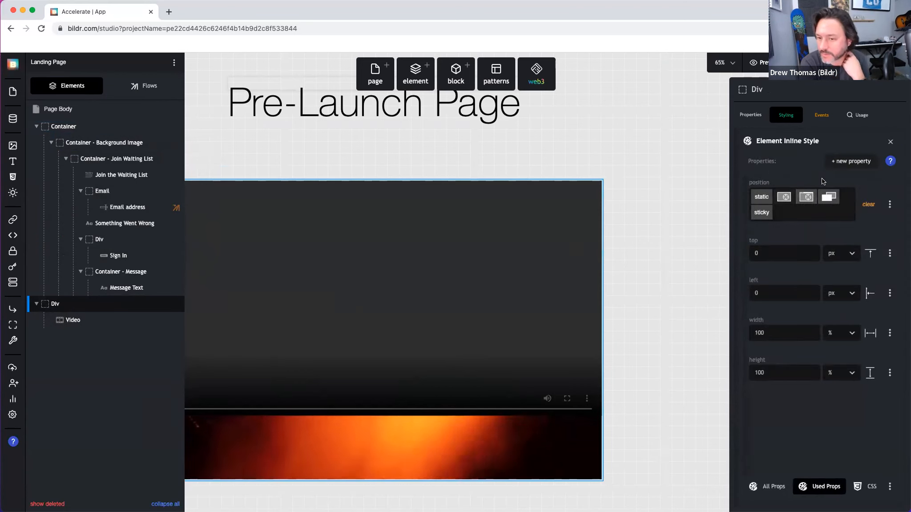
left_click(837, 161)
type("z inde")
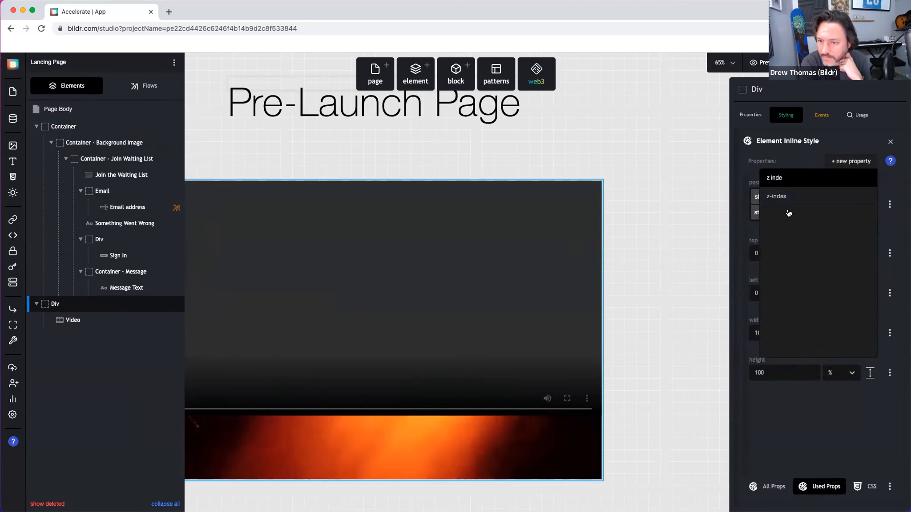
left_click(788, 200)
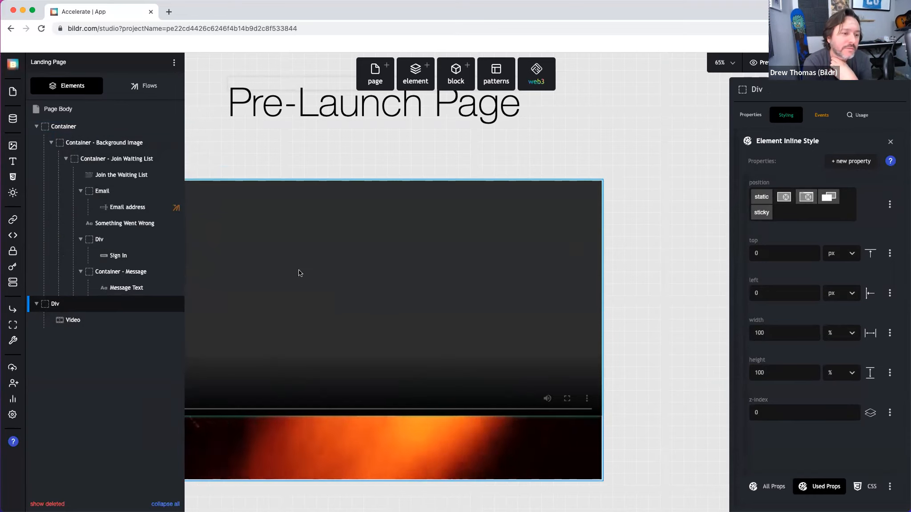
left_click(75, 132)
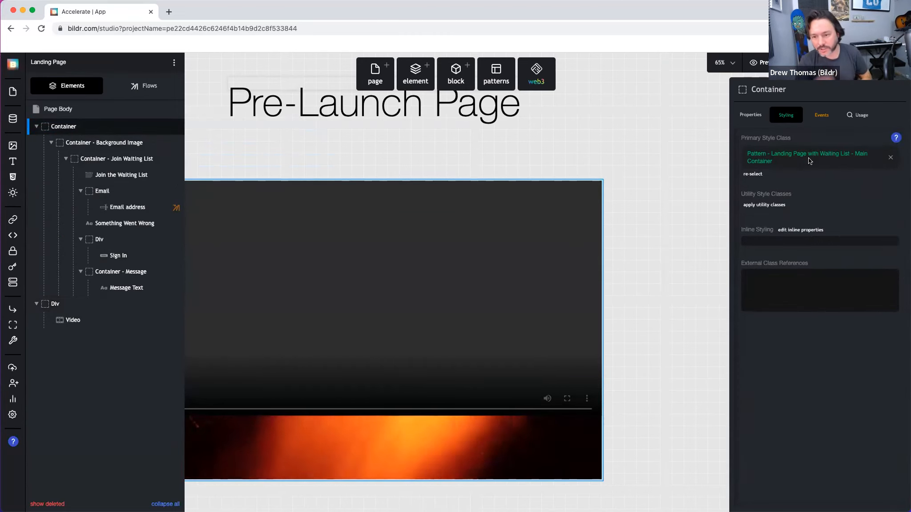
Step: Give the main Container an inline position and a z-index of 1, above the video
left_click(798, 230)
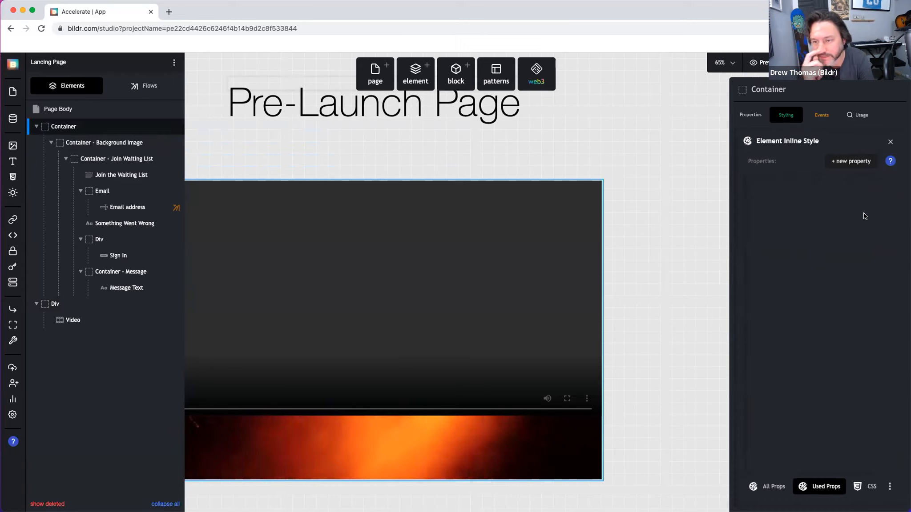
left_click(847, 166)
type("position")
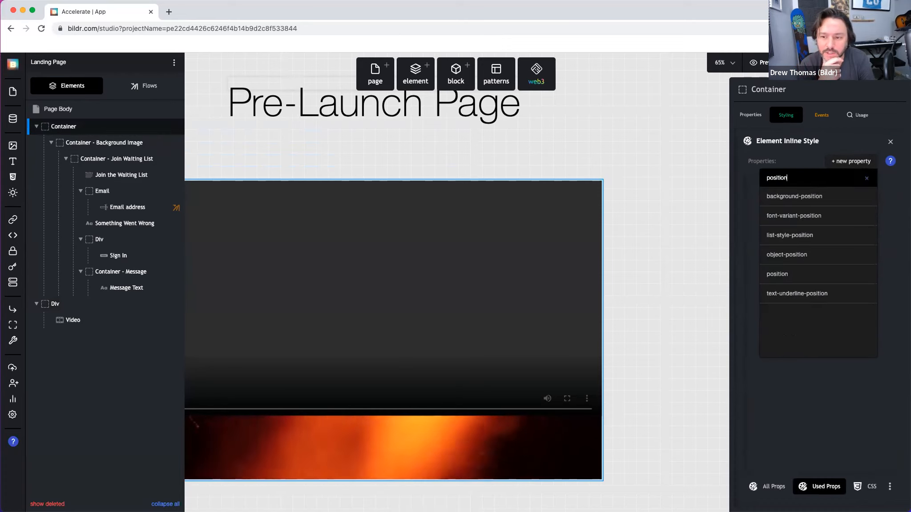
left_click(806, 269)
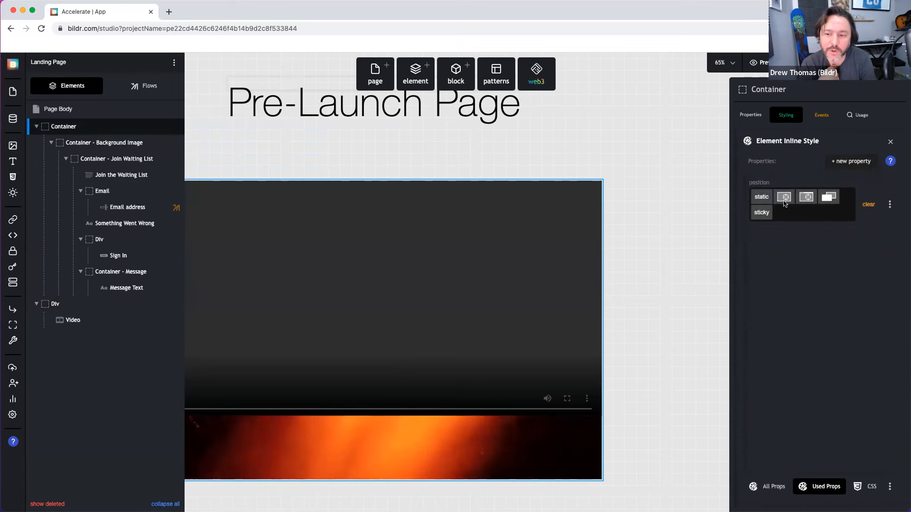
left_click(828, 198)
left_click(848, 157)
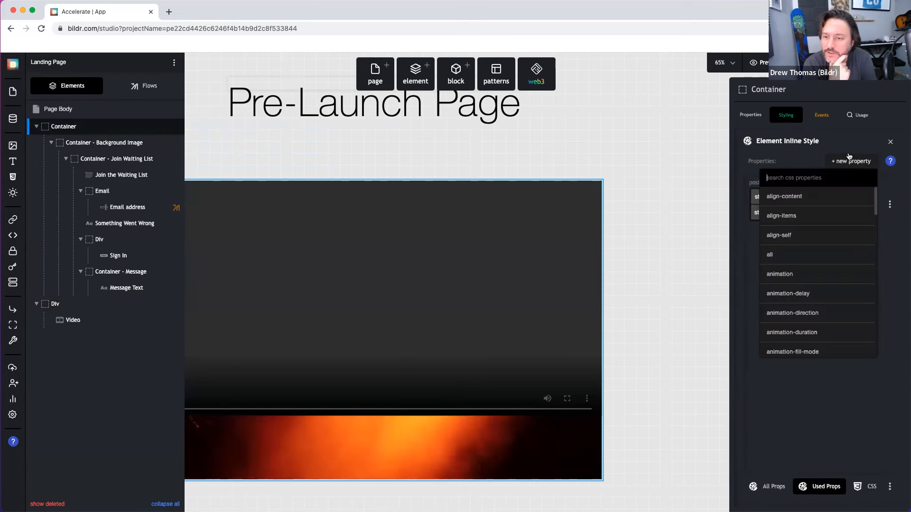
type("z")
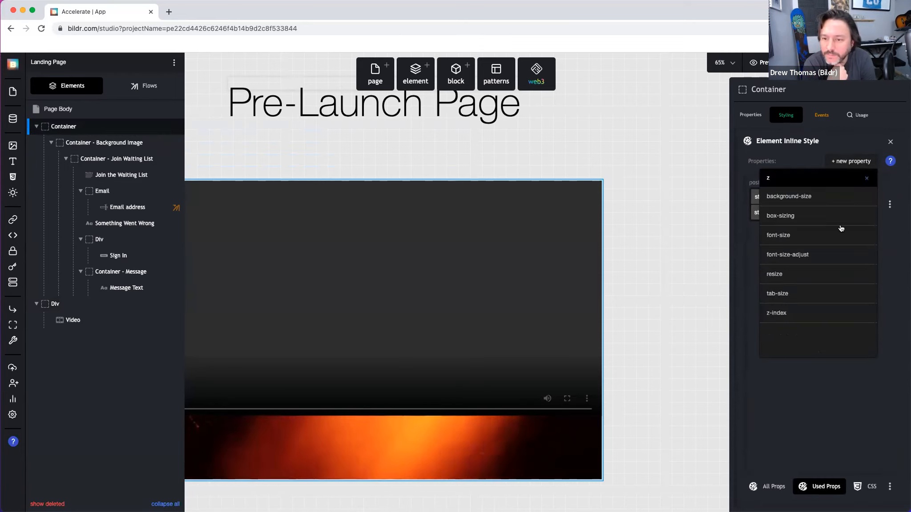
left_click(832, 313)
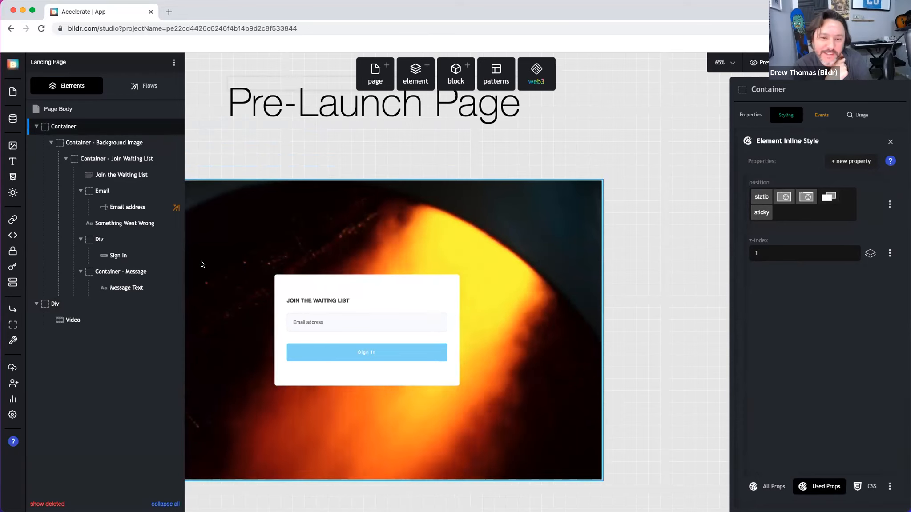
left_click(255, 149)
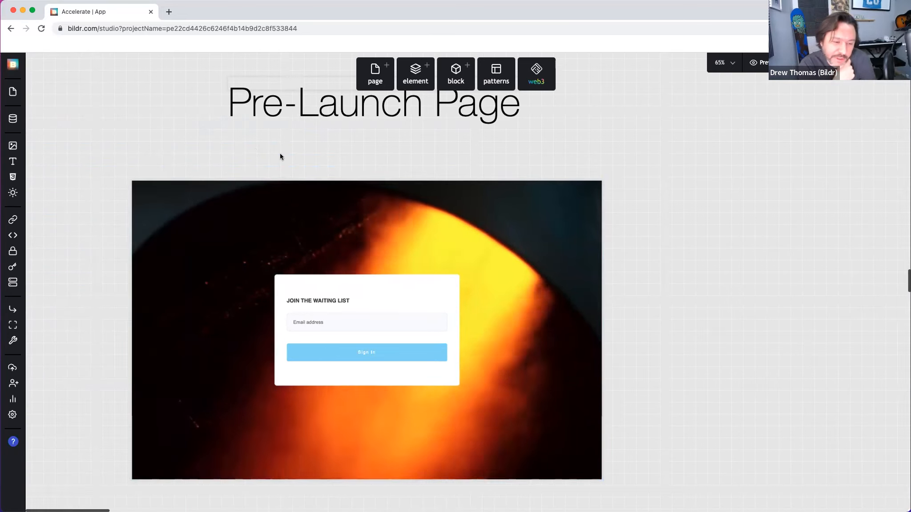
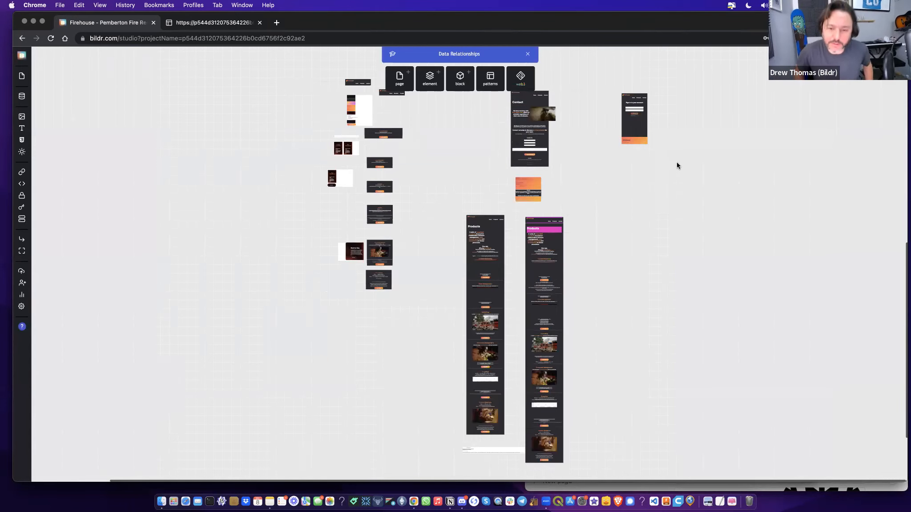
Step: Select the Contact page on the Firehouse canvas to list its elements
left_click(539, 152)
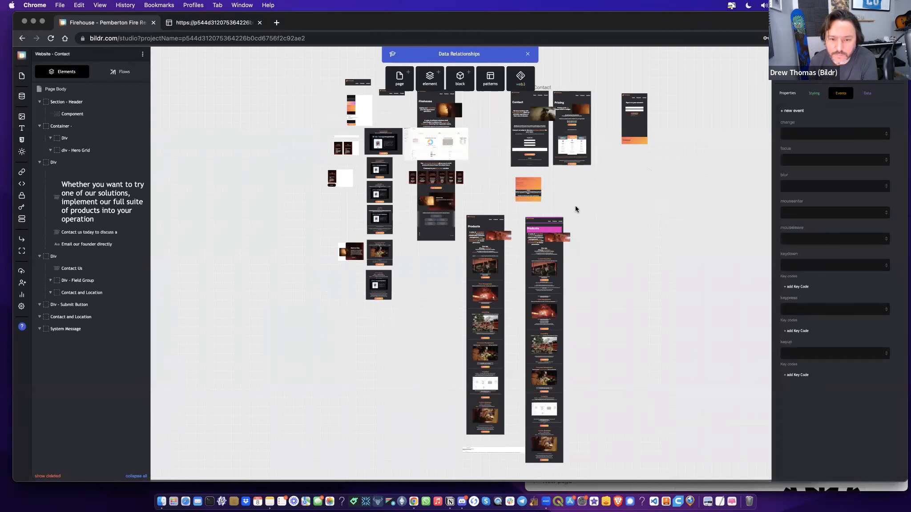
Step: Zoom in on the canvas and bring the Contact page into view
scroll(575, 207, "up", 2)
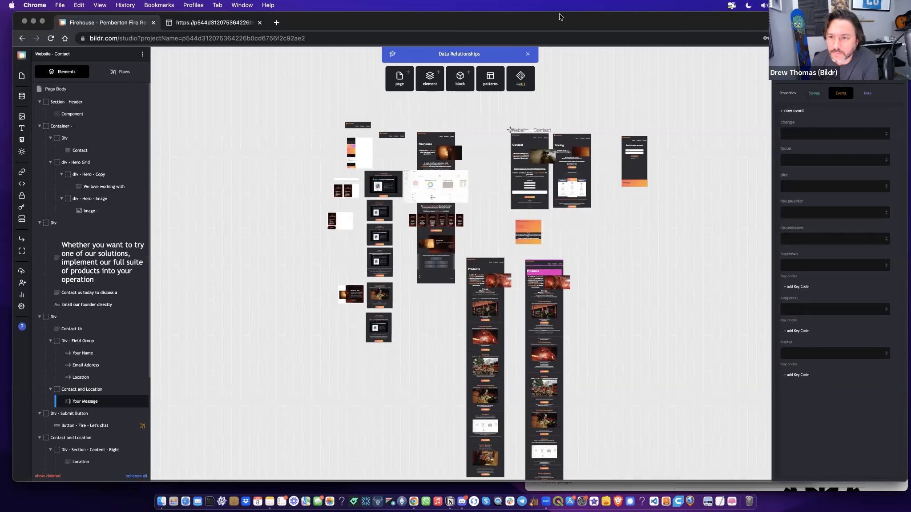
left_click_drag(562, 17, 586, 17)
left_click(822, 55)
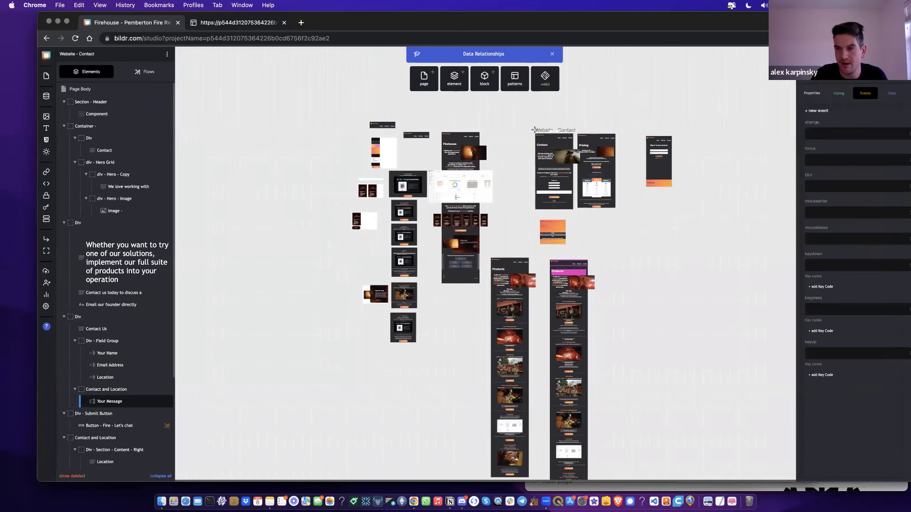
left_click(796, 54)
left_click(807, 85)
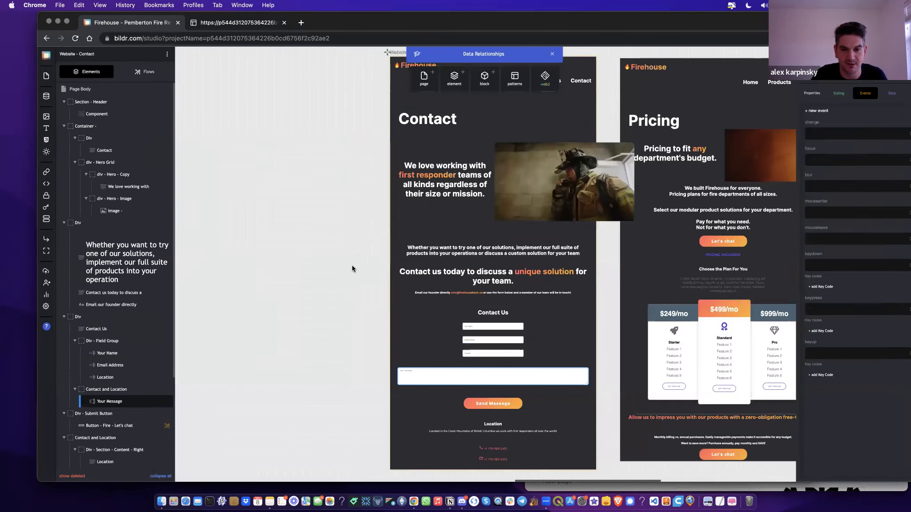
left_click_drag(351, 264, 337, 252)
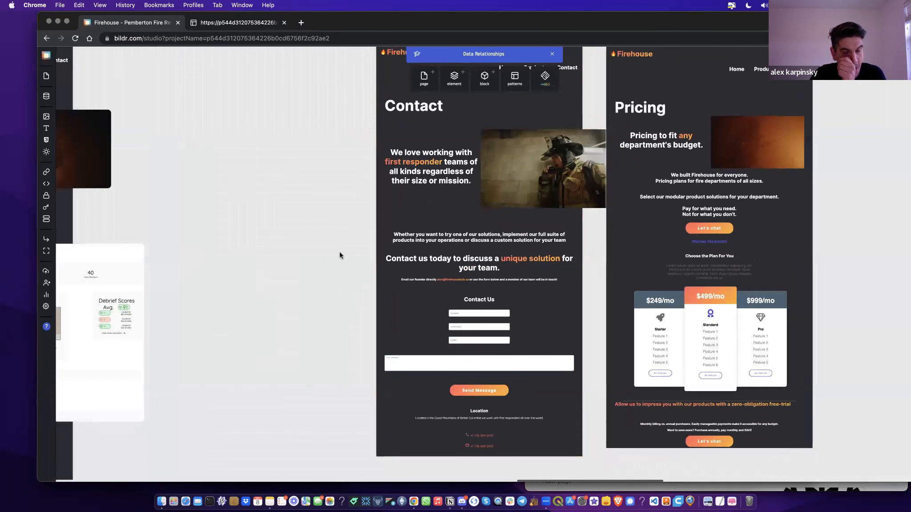
Step: Zoom closer on the contact form and select the Send Message button to see its click event
left_click(504, 311)
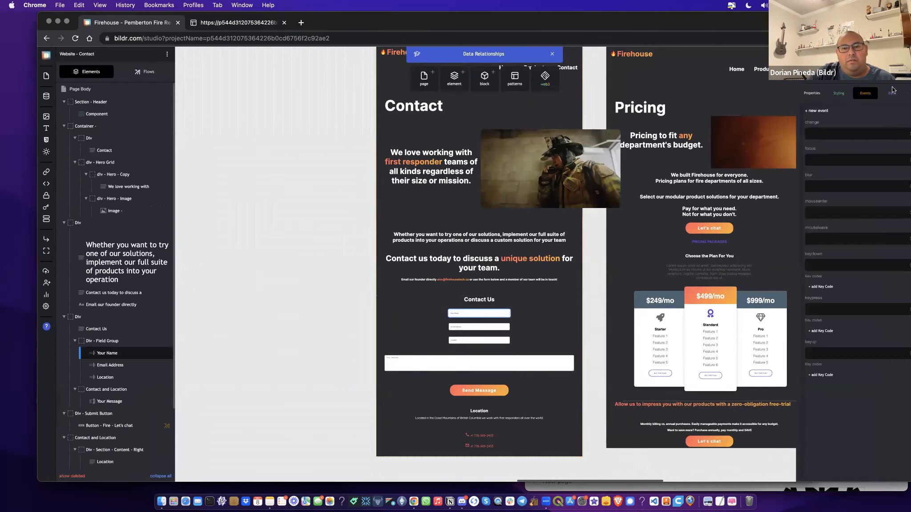
scroll(277, 282, "right", 4)
scroll(277, 282, "down", 2)
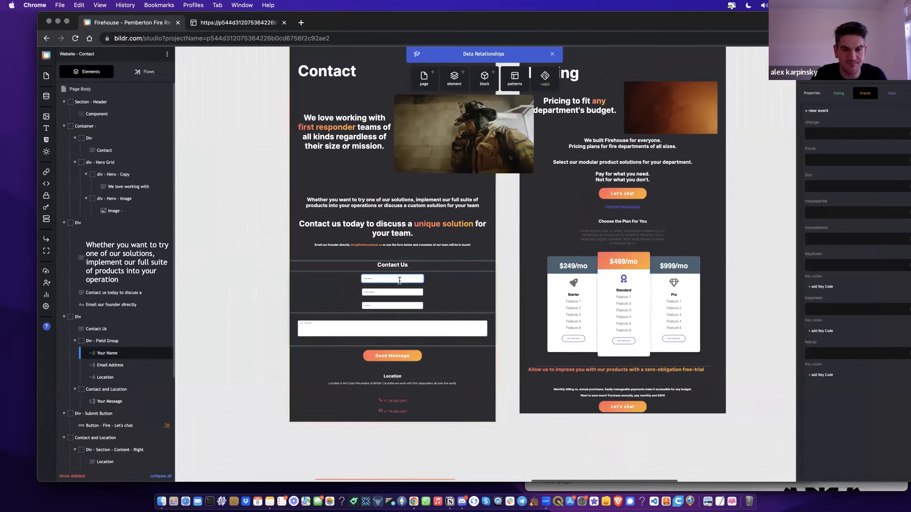
left_click(794, 56)
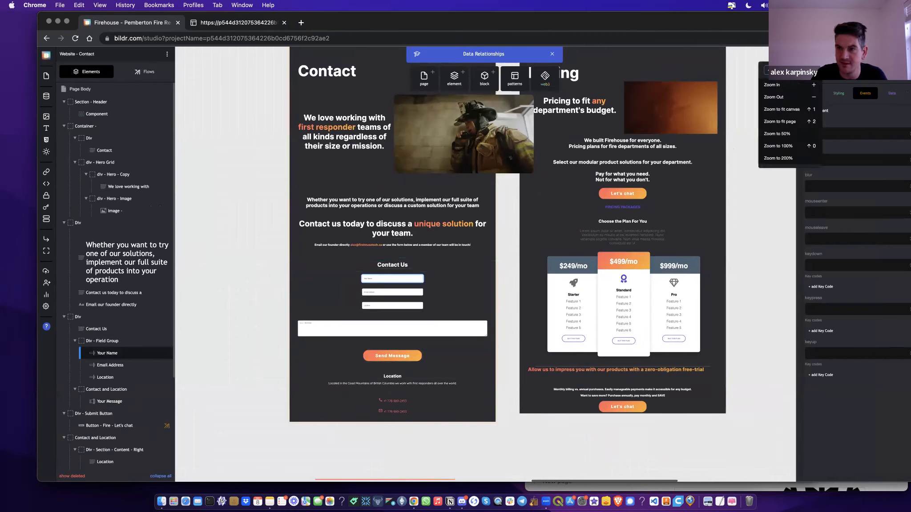
left_click(794, 87)
scroll(515, 336, "down", 1)
scroll(515, 336, "down", 5)
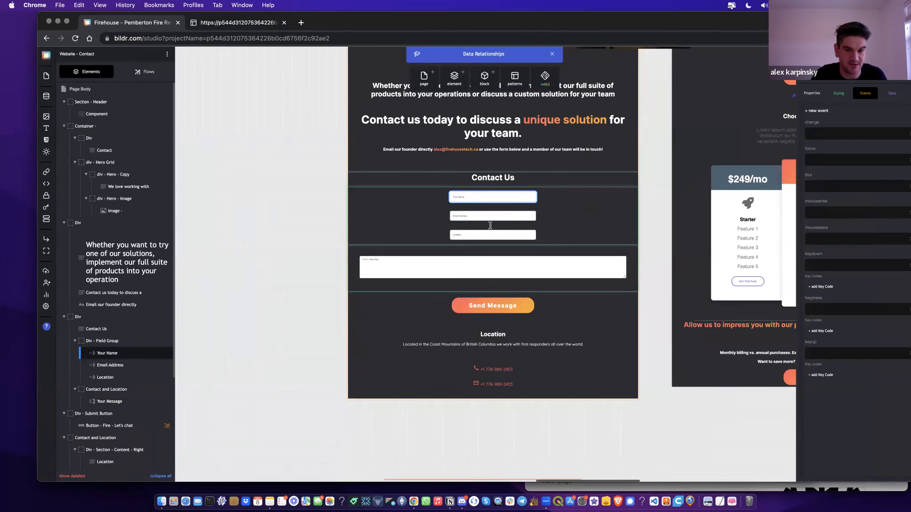
left_click(498, 311)
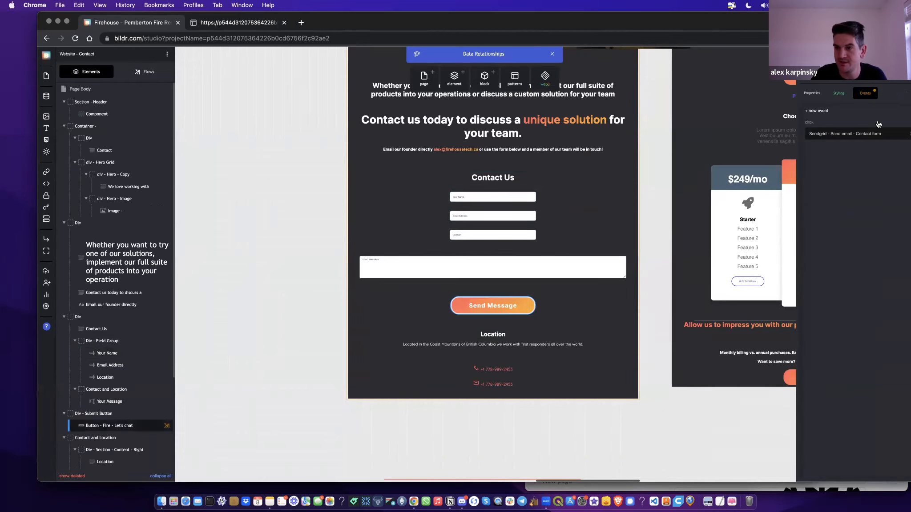
Step: Open the 'Sendgrid - Send email - Contact form' flow and inspect its Send Email action settings
left_click_drag(741, 25, 712, 24)
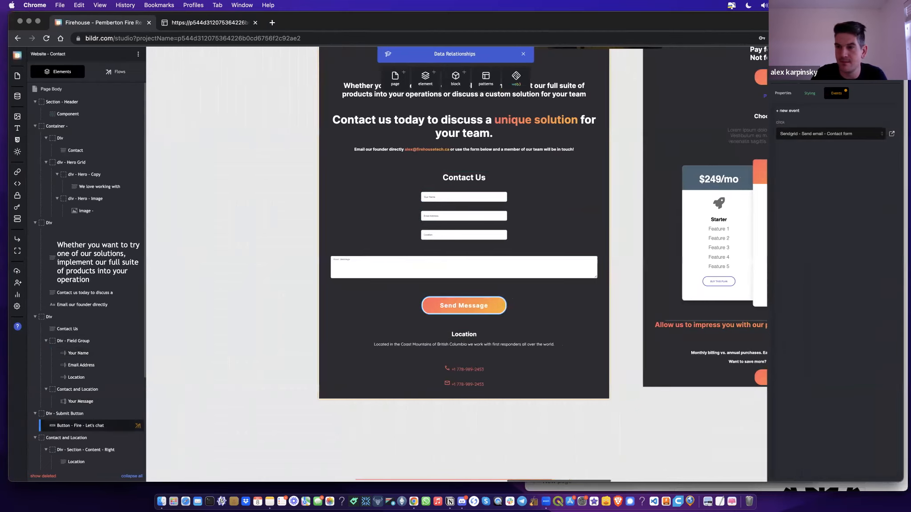
left_click(892, 133)
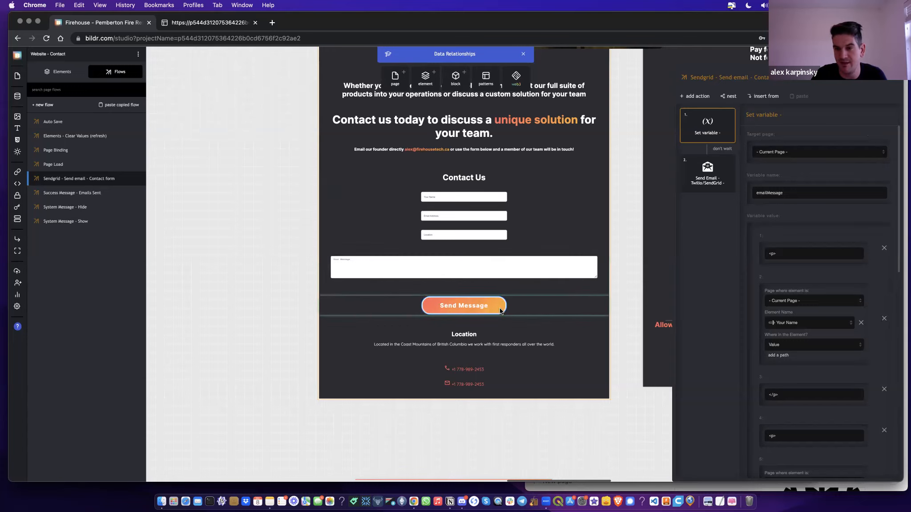
left_click(699, 187)
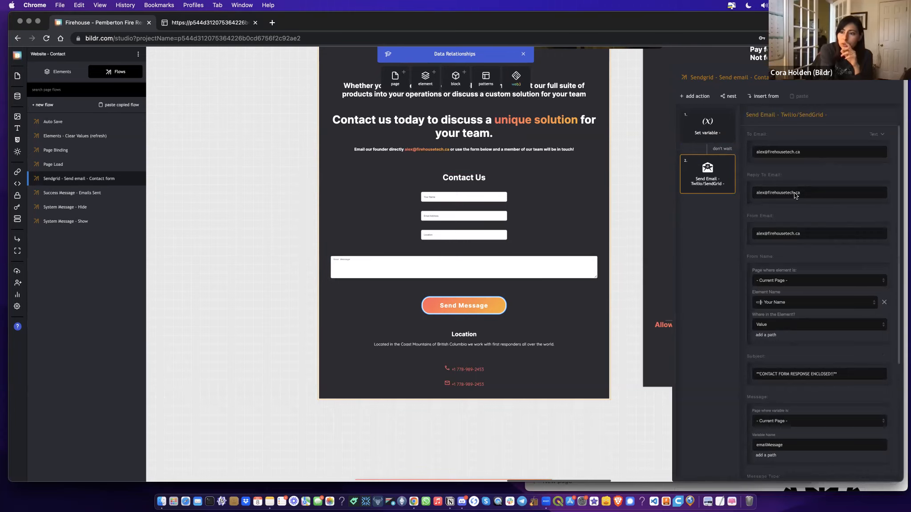
left_click_drag(675, 23, 667, 23)
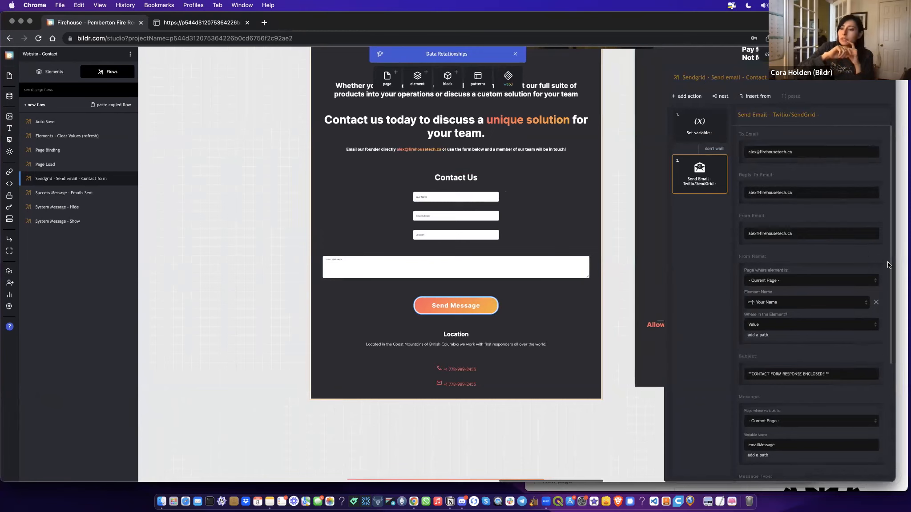
scroll(888, 265, "down", 5)
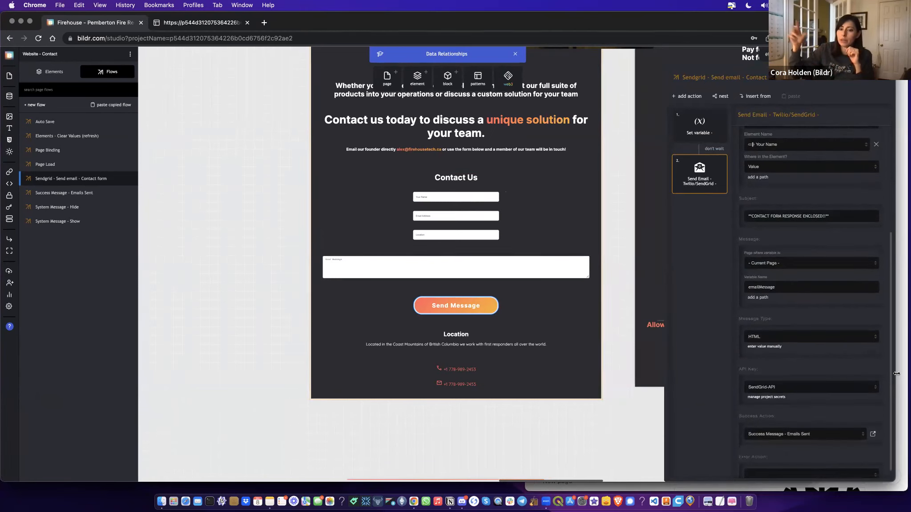
scroll(896, 374, "down", 1)
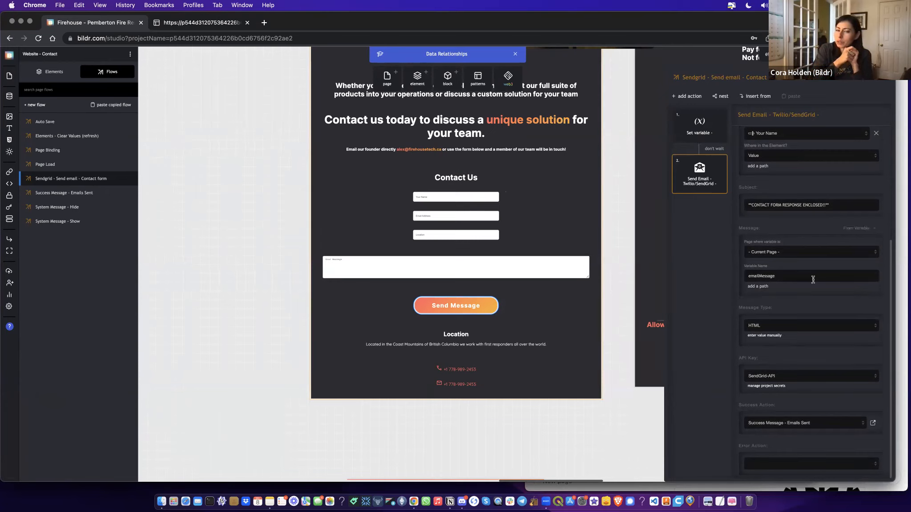
scroll(814, 280, "up", 5)
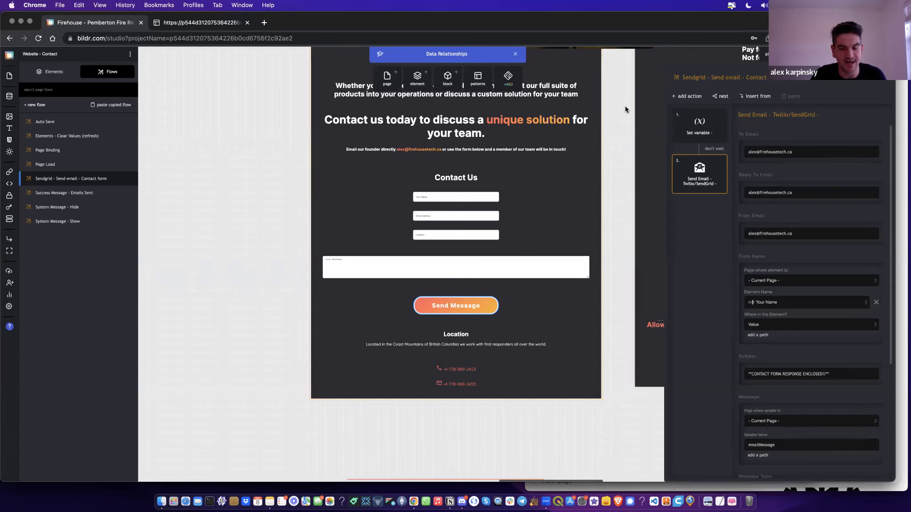
mouse_move(702, 133)
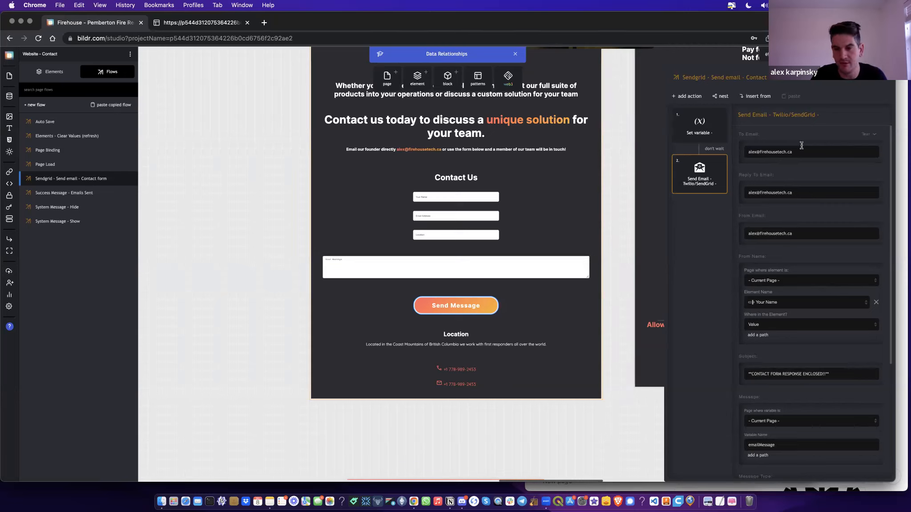
left_click(708, 132)
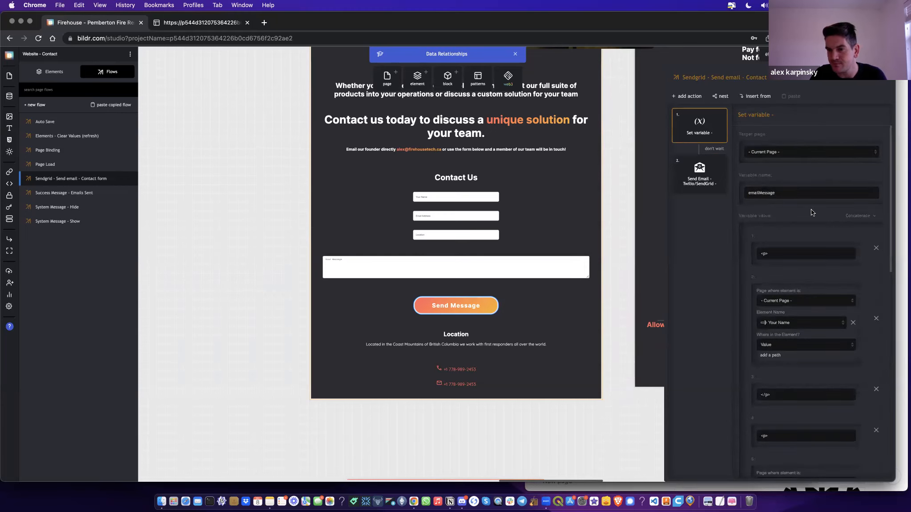
scroll(818, 167, "down", 5)
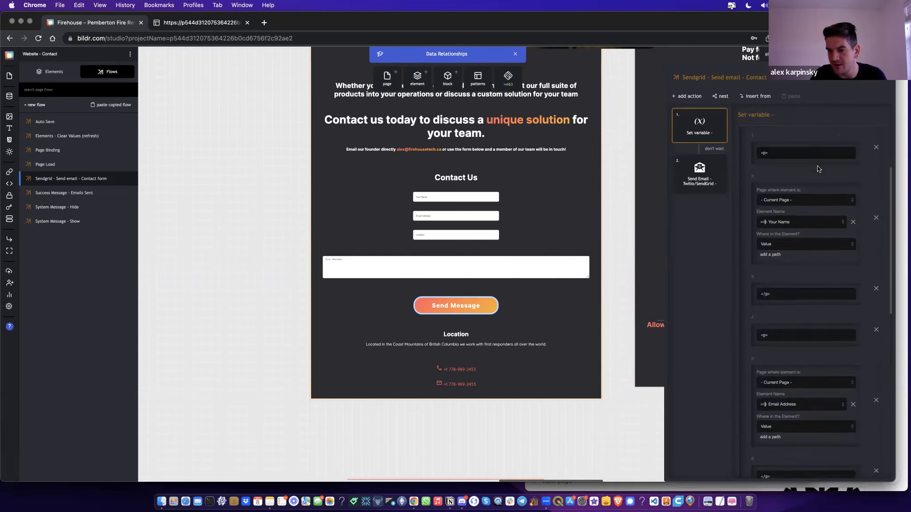
scroll(818, 168, "down", 3)
scroll(818, 169, "down", 1)
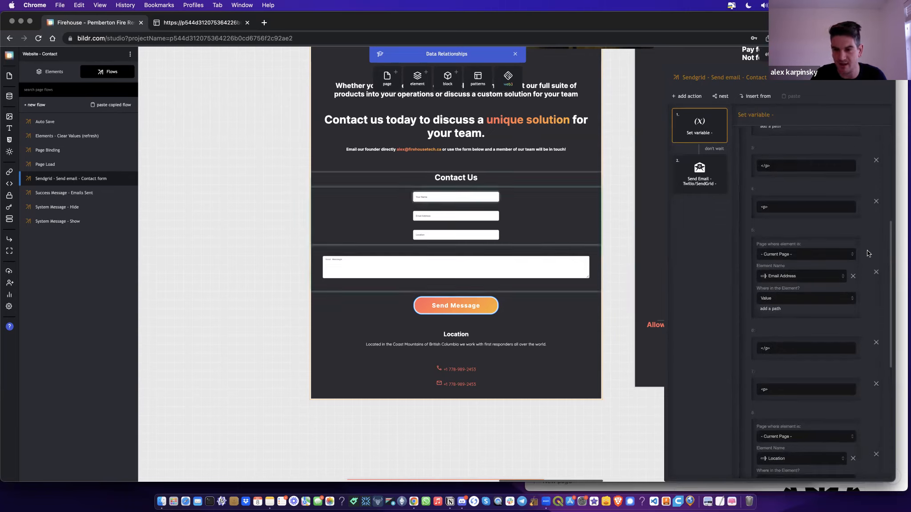
scroll(779, 228, "down", 10)
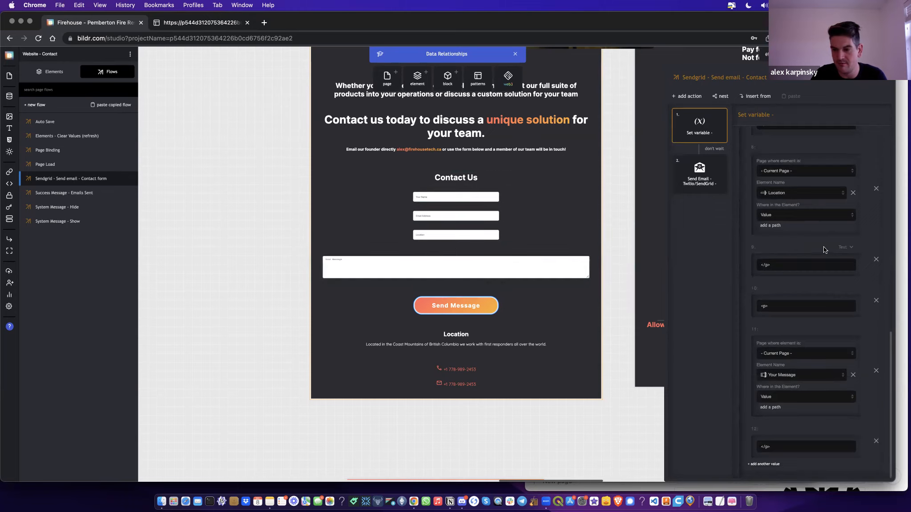
left_click(705, 184)
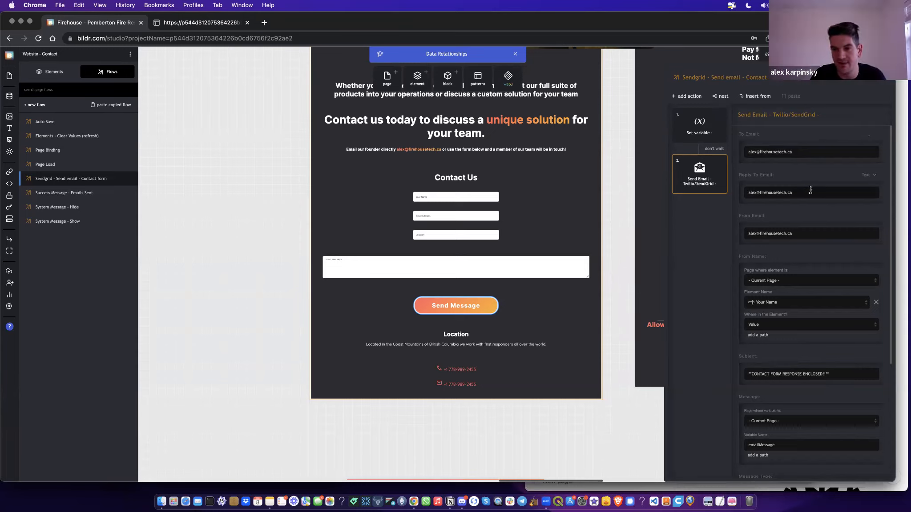
scroll(817, 267, "down", 5)
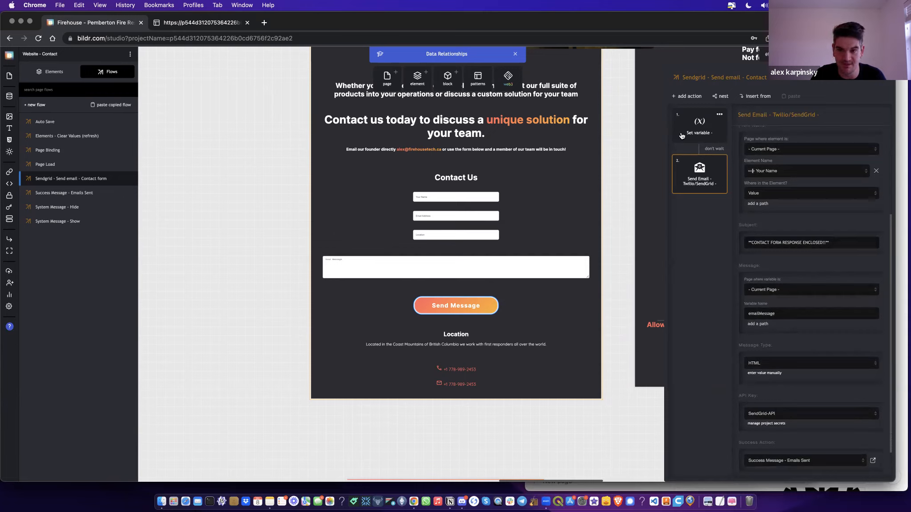
scroll(805, 305, "down", 1)
scroll(806, 305, "down", 1)
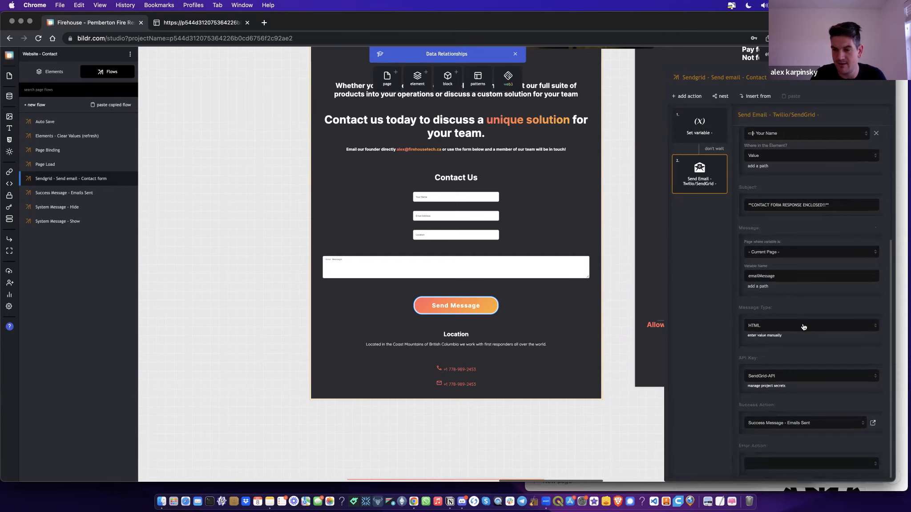
left_click(873, 424)
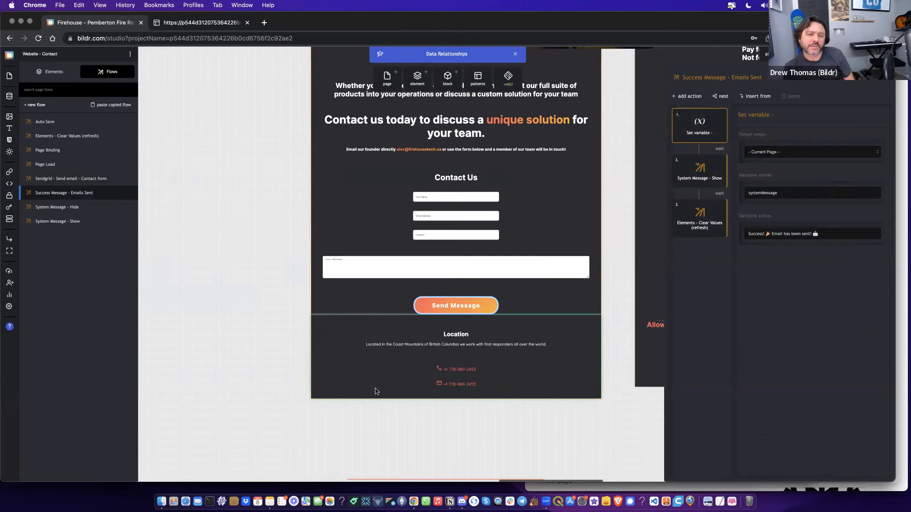
left_click(887, 82)
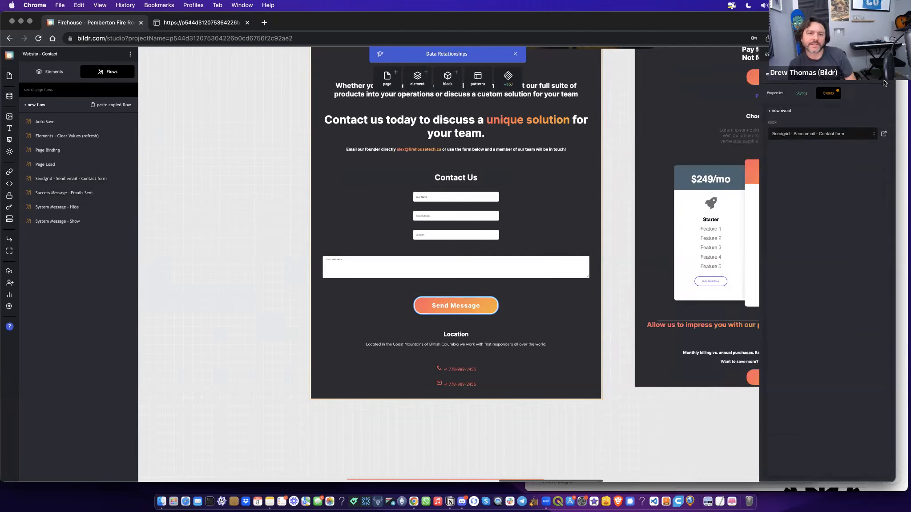
left_click(884, 134)
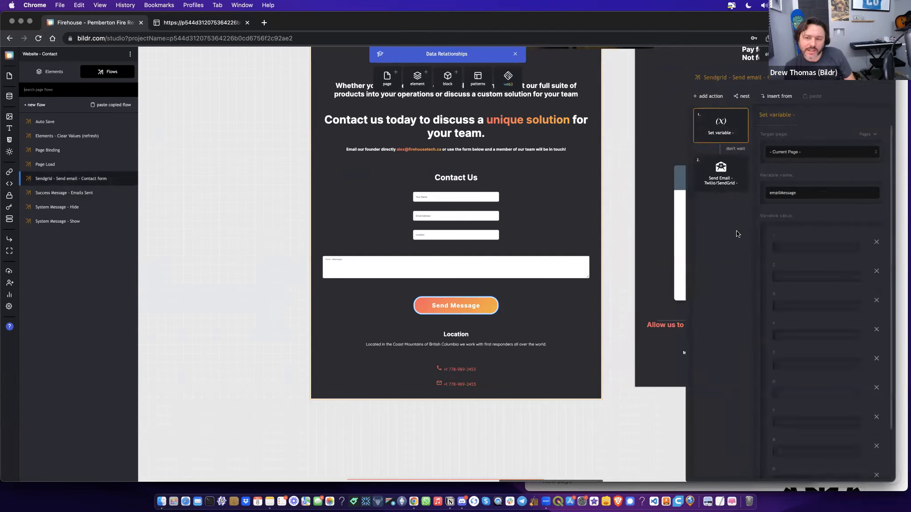
left_click(705, 186)
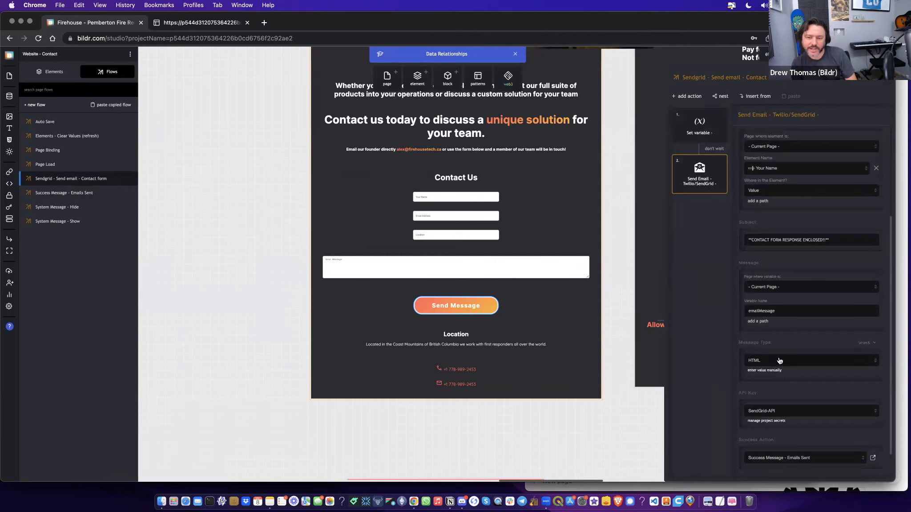
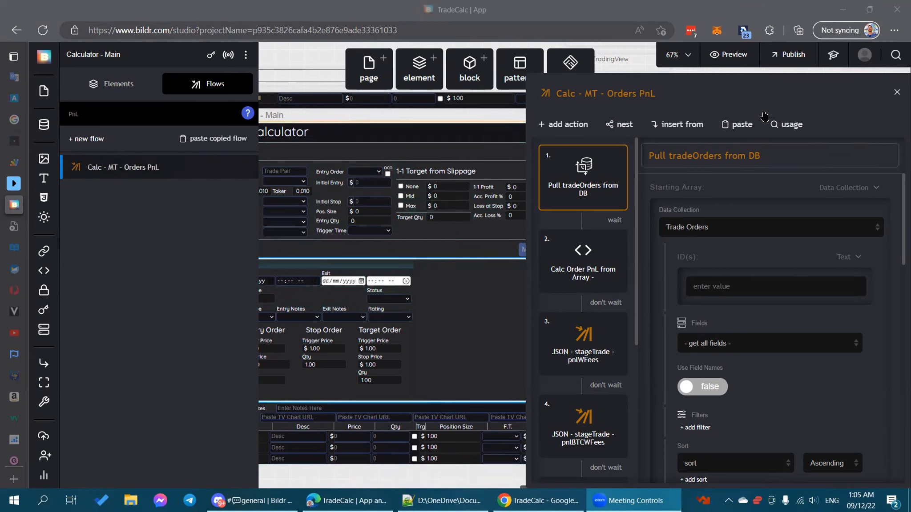
Step: Check where the Orders PnL flow is used, close its editor, and bring TradeCalc forward
left_click(788, 125)
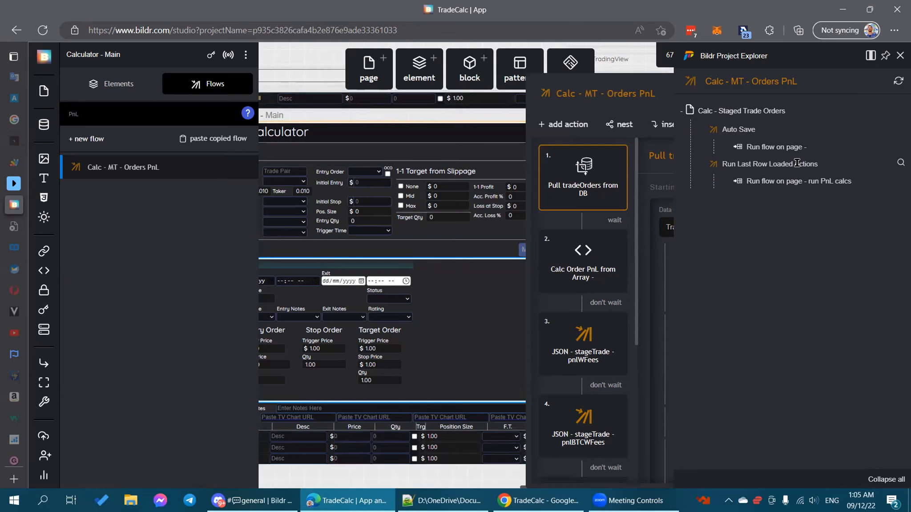
left_click(447, 118)
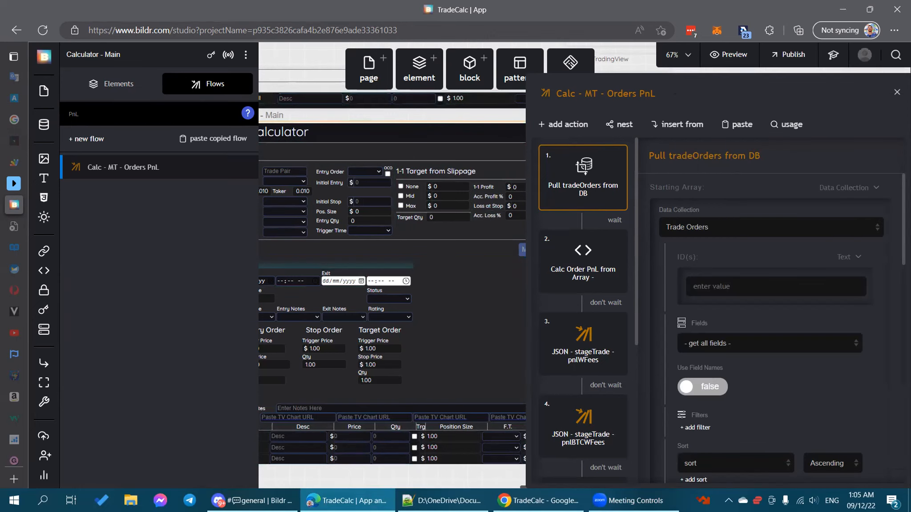
left_click(895, 91)
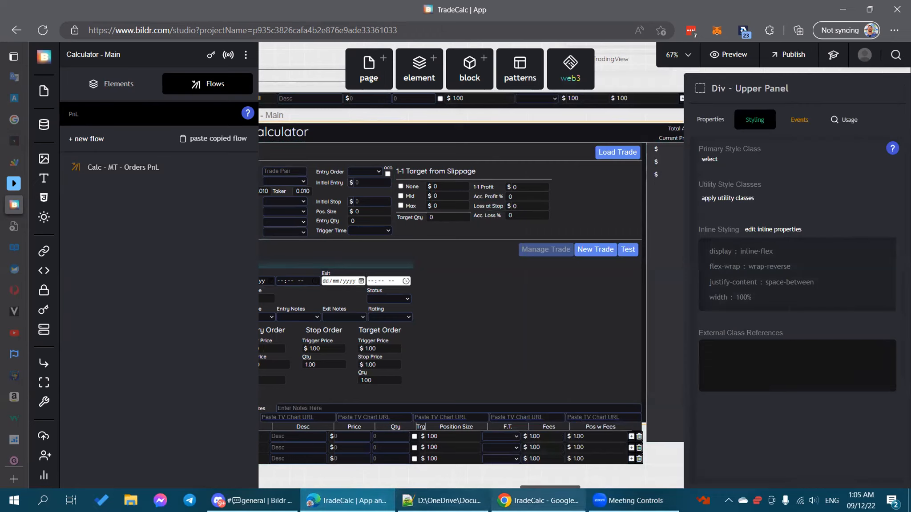
left_click(503, 498)
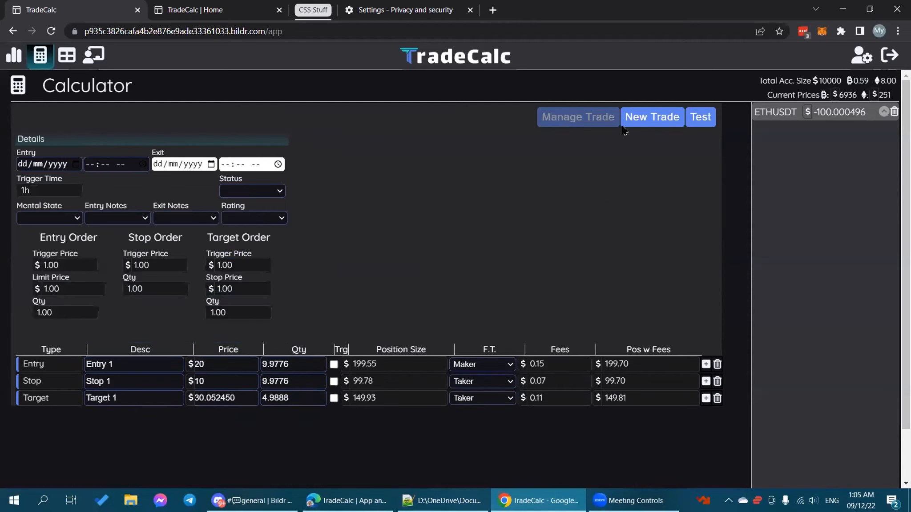
Step: Start and load a new ETHUSDT trade, then open it in the Manage Trade view
left_click(642, 119)
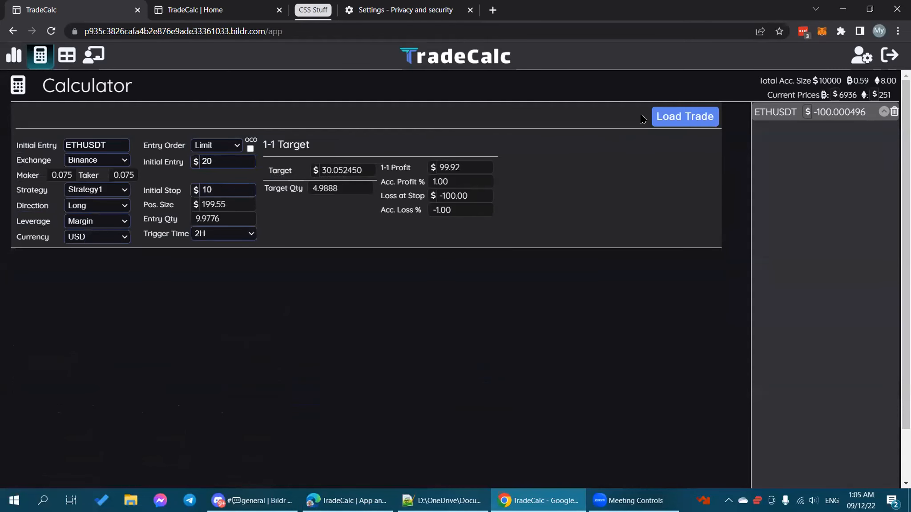
left_click(666, 118)
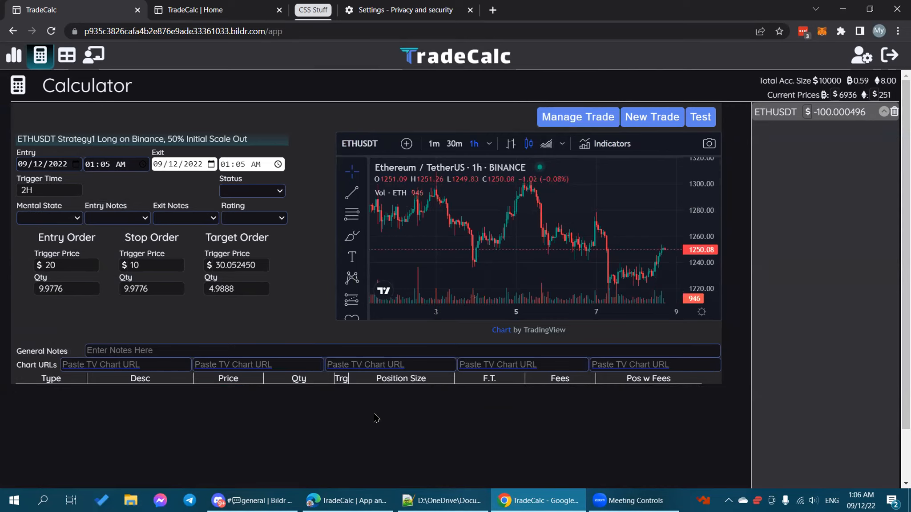
left_click(555, 108)
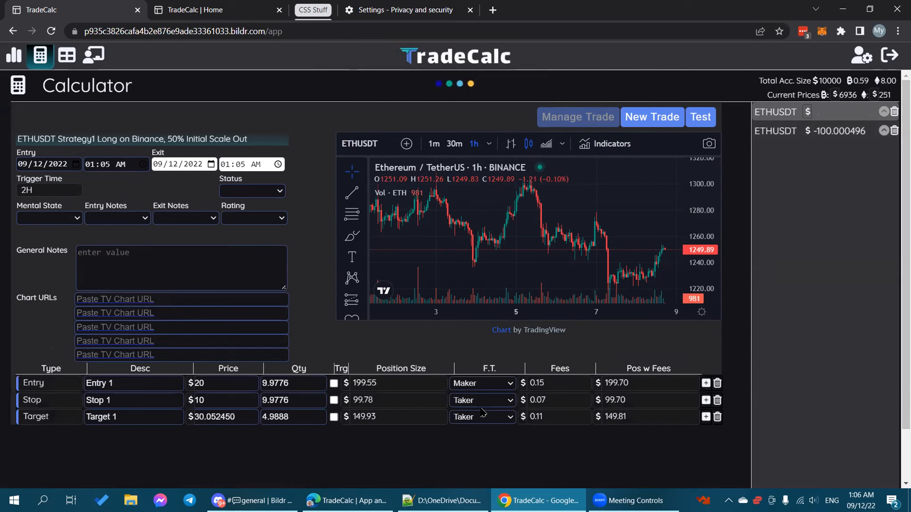
Step: Open DevTools for the TradeCalc page and clear the console
right_click(514, 454)
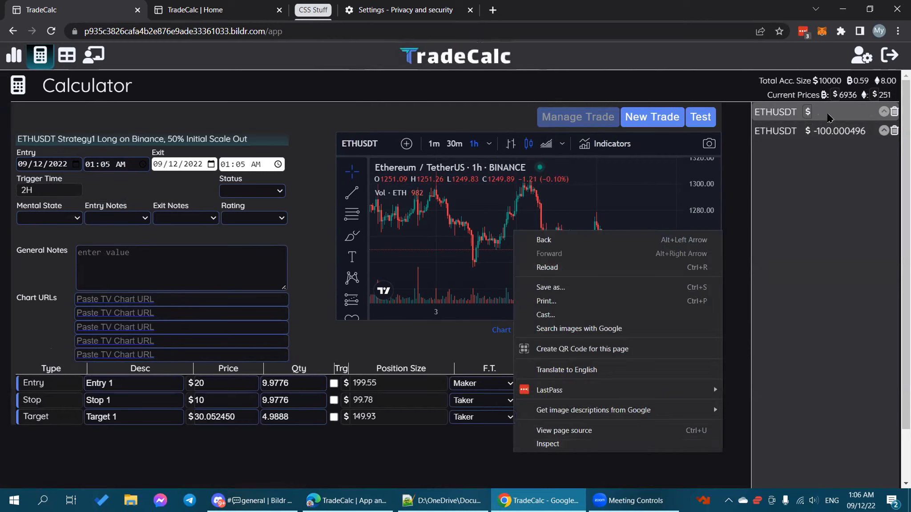
left_click(593, 444)
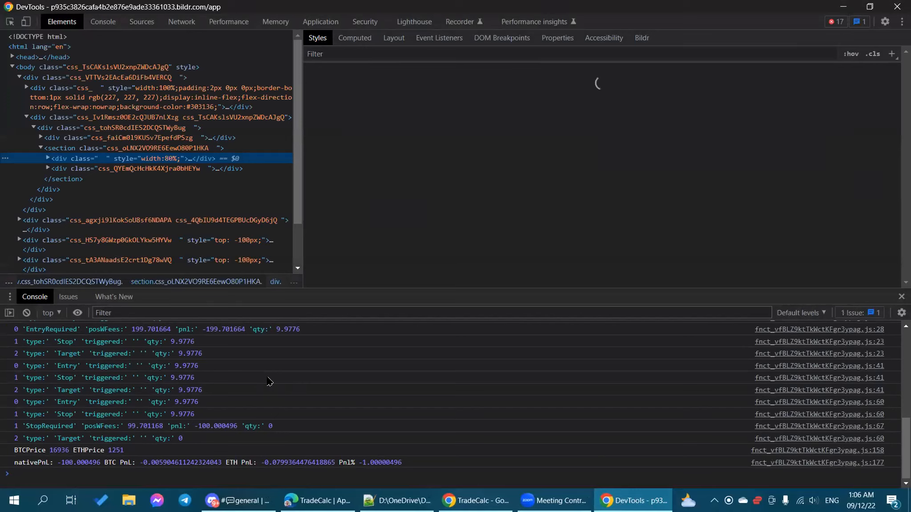
right_click(267, 378)
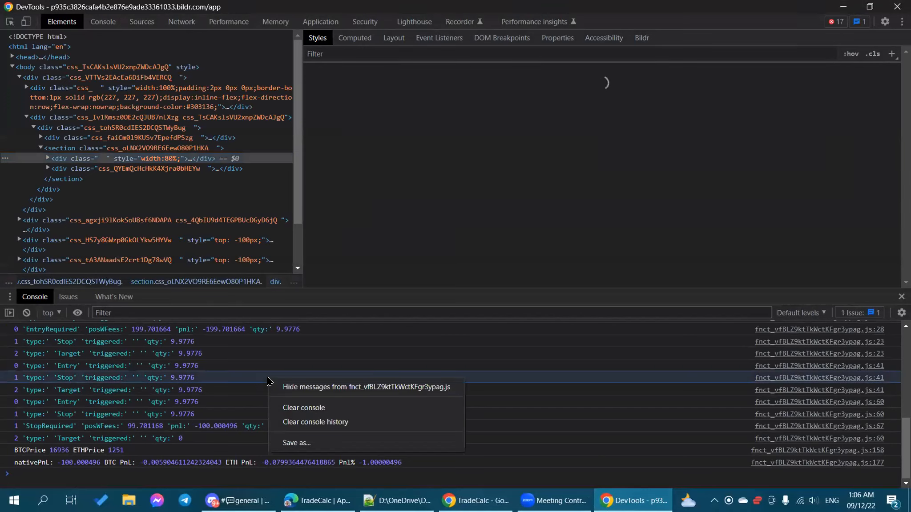
left_click(315, 404)
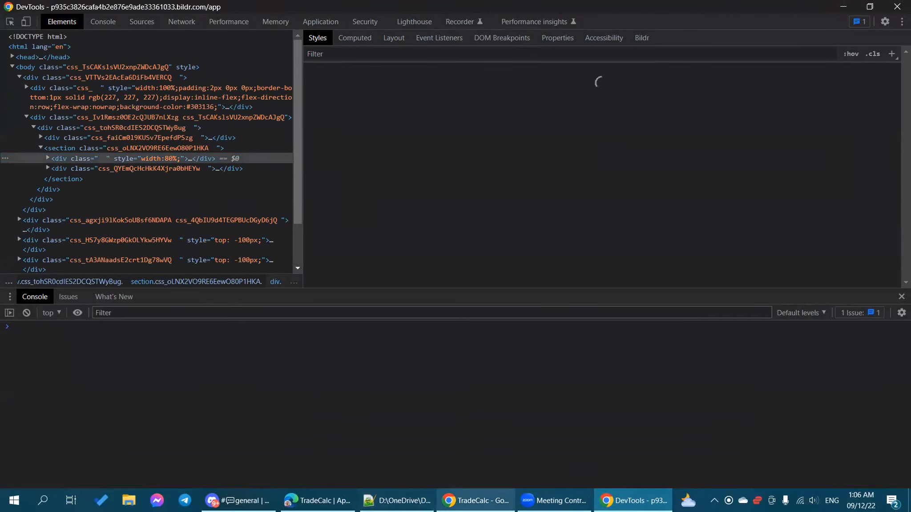
Step: Start and load another new trade in TradeCalc
left_click(473, 500)
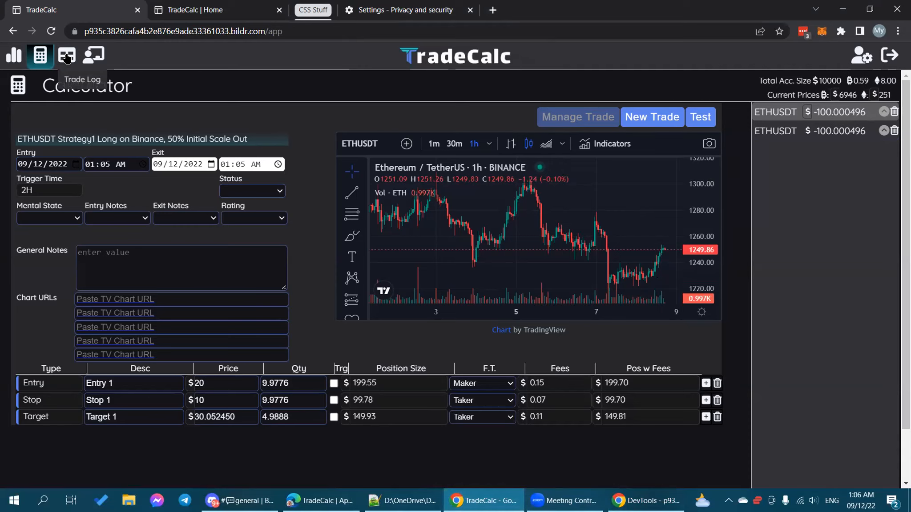
left_click(644, 119)
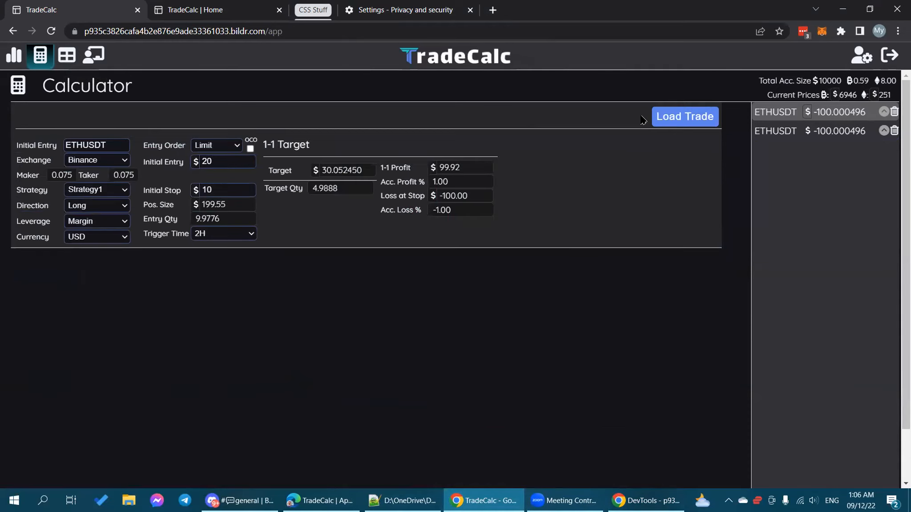
left_click(680, 121)
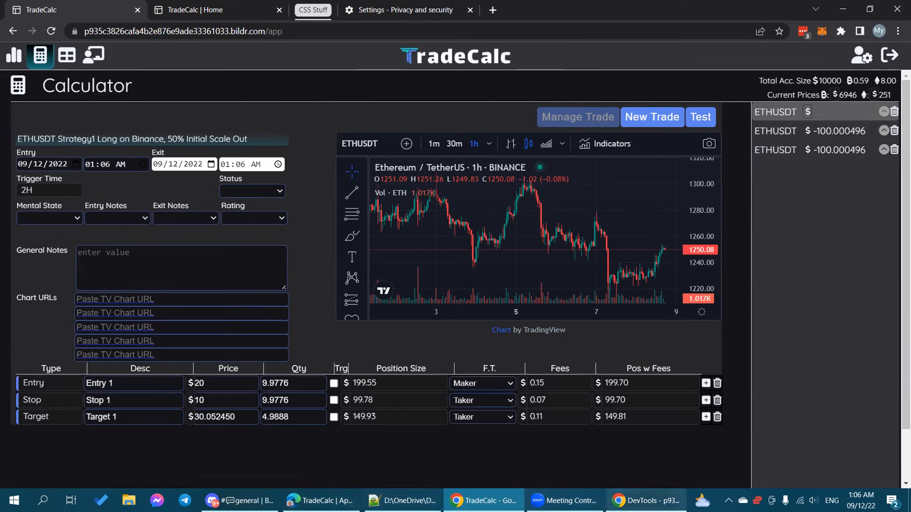
Step: Compare the console output with the app, visiting Managed Trades and returning to Calculator
left_click(646, 500)
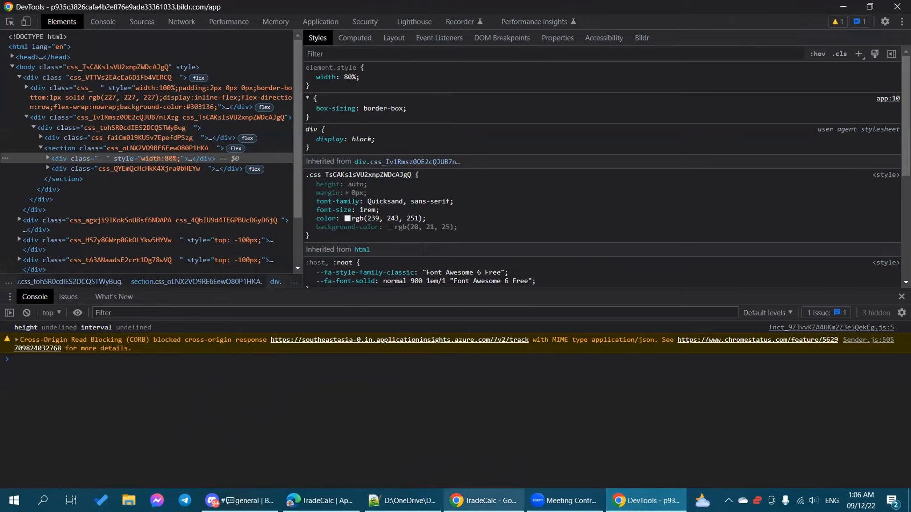
left_click(488, 496)
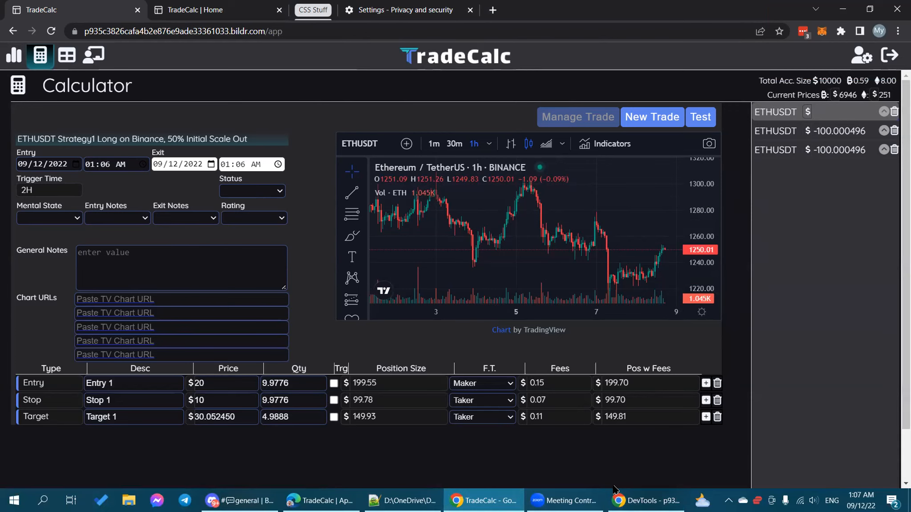
left_click(646, 501)
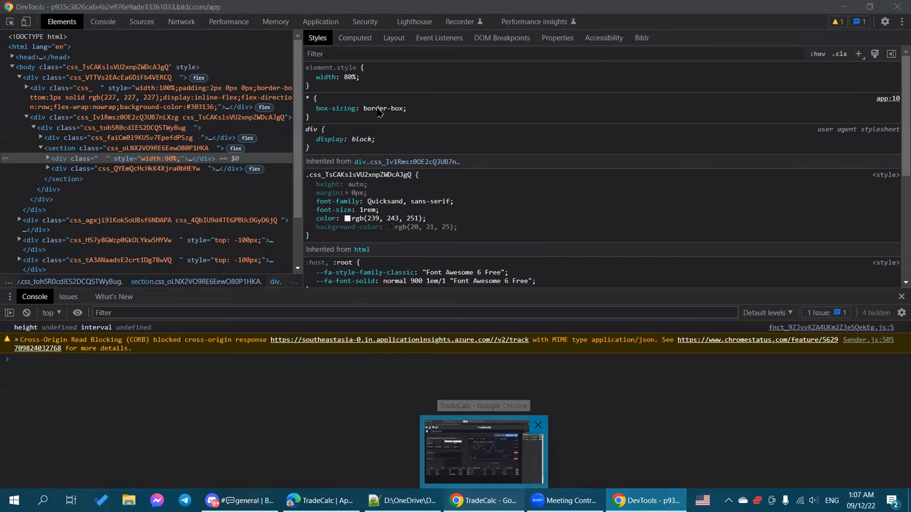
left_click(484, 450)
left_click(69, 56)
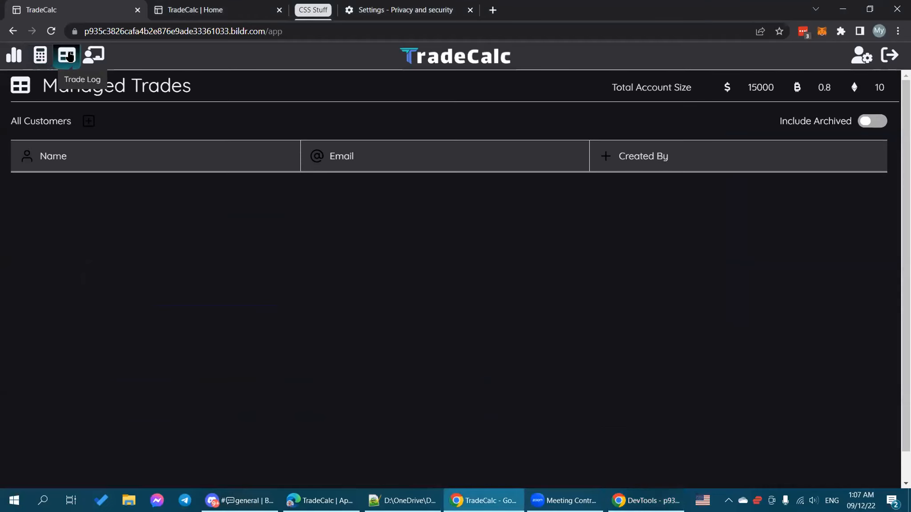
left_click(36, 59)
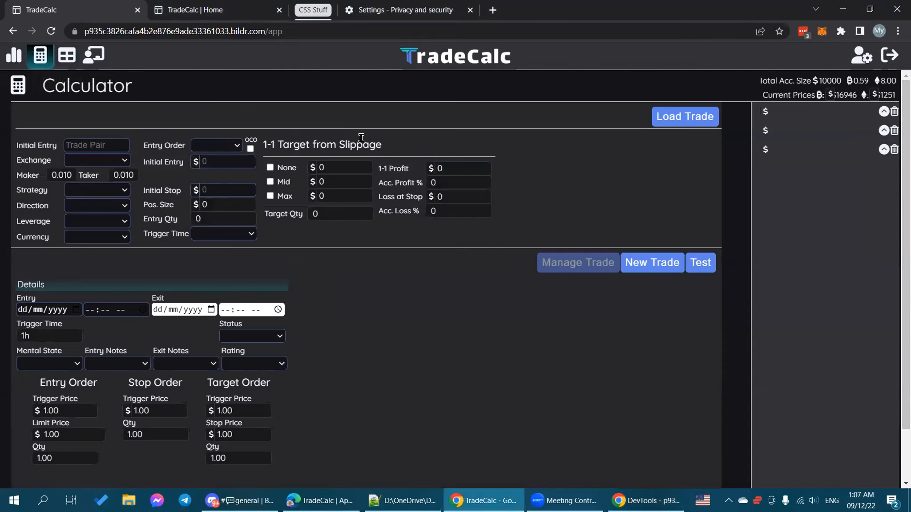
Step: Check the console once more, then return to the Bildr studio
left_click(634, 496)
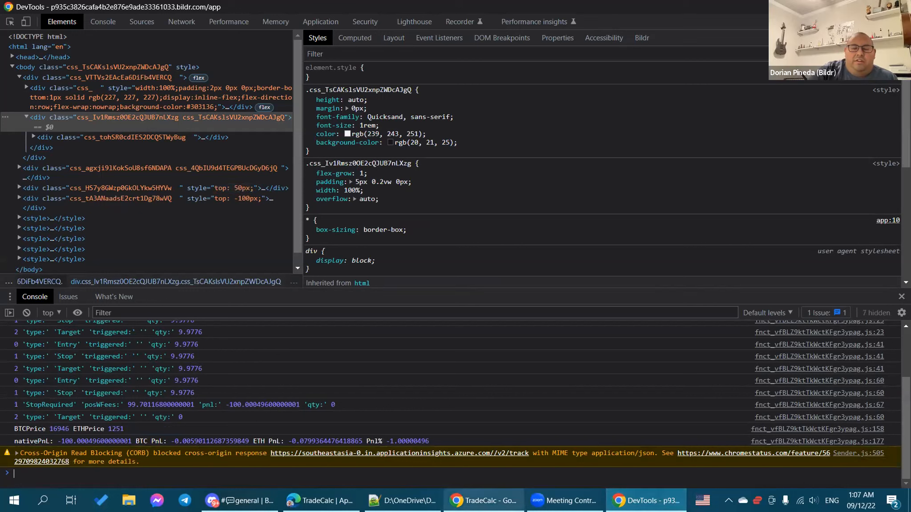
mouse_move(485, 500)
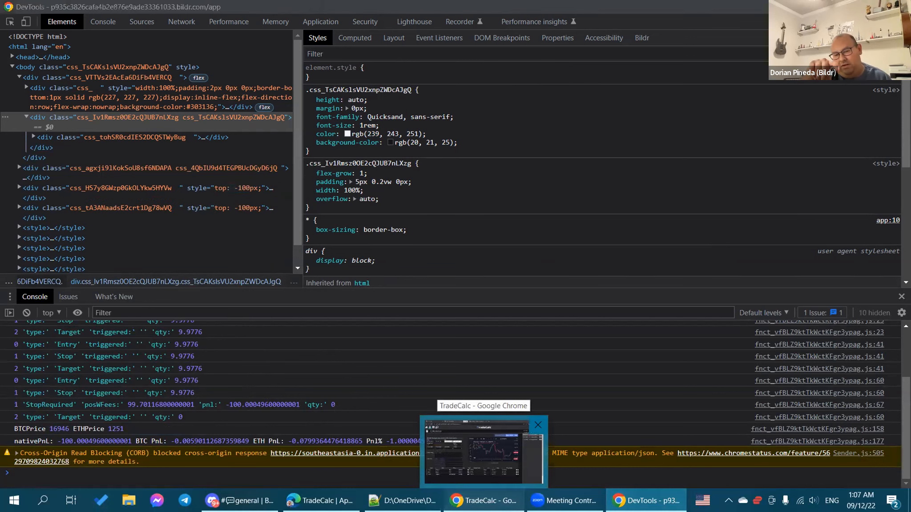
left_click(484, 451)
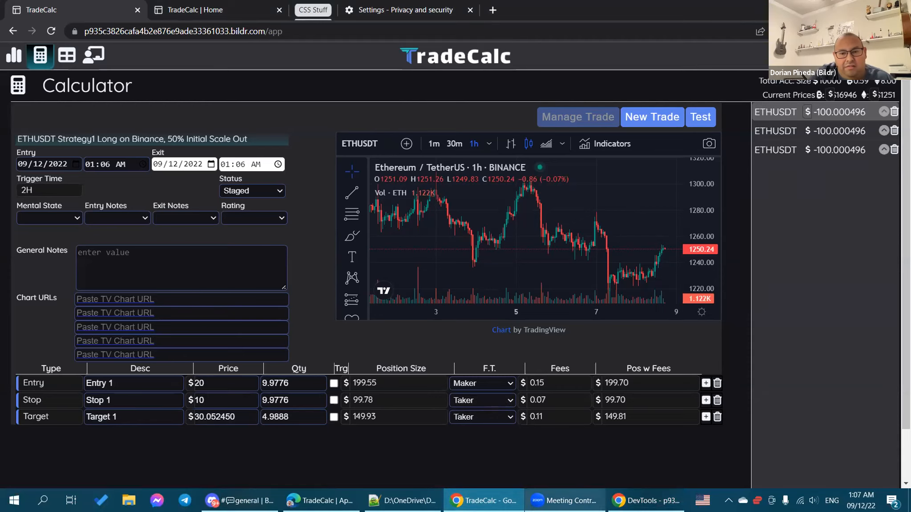
left_click(321, 501)
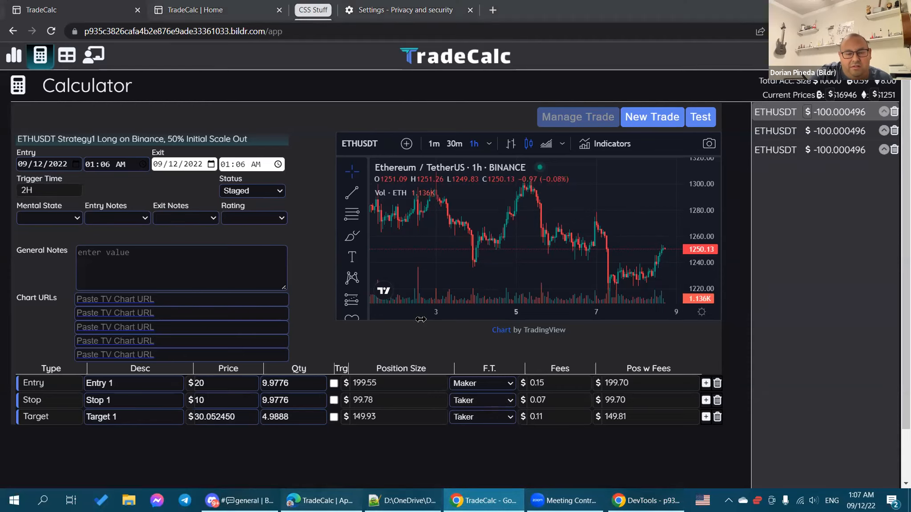
scroll(457, 155, "up", 1)
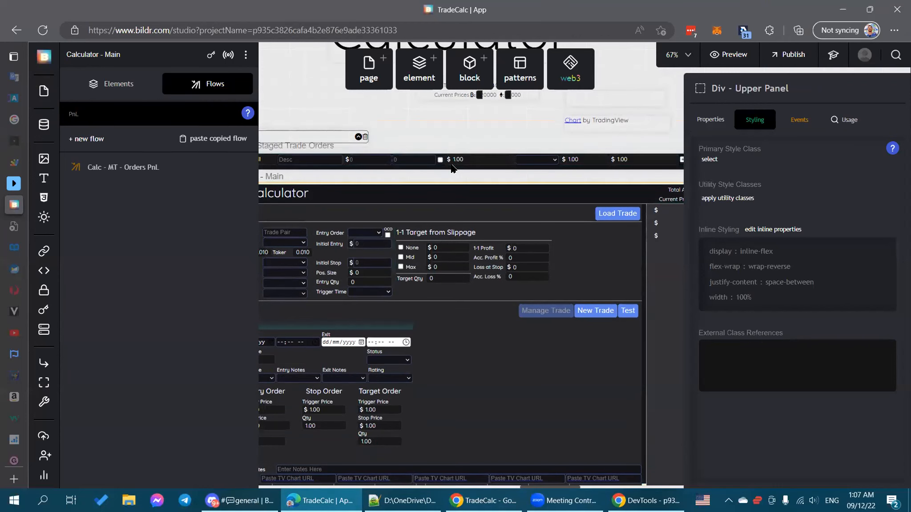
Step: Inspect the Page Load flow's 'Condition - Last Row?' step and its Run Last Row Loaded Actions flow
left_click(452, 168)
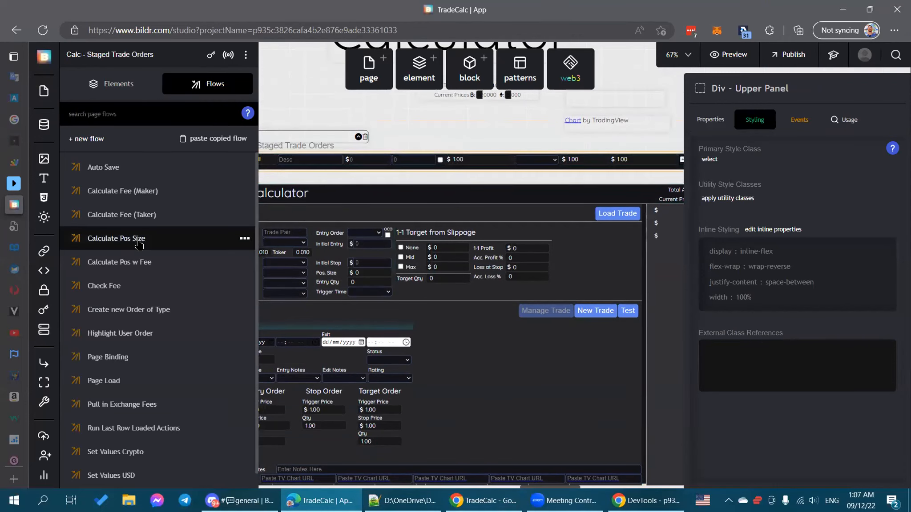
scroll(133, 266, "down", 1)
left_click(127, 355)
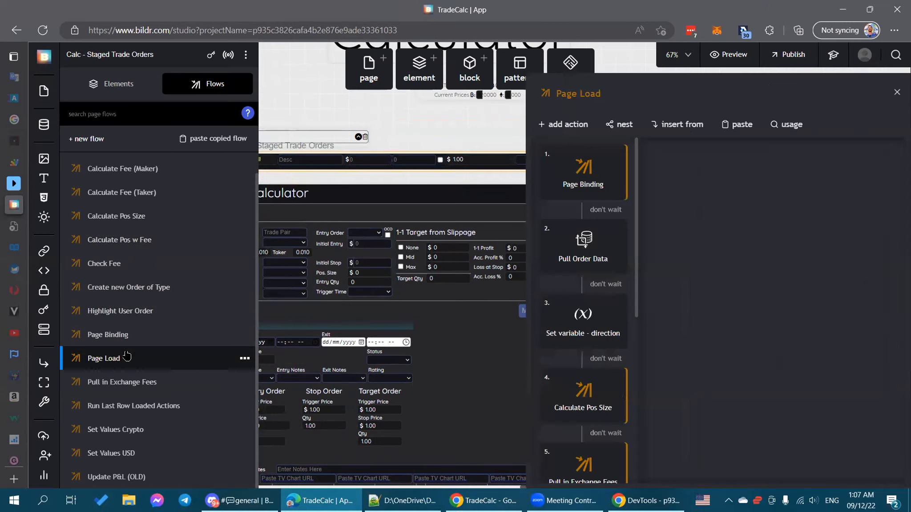
scroll(590, 240, "down", 5)
scroll(591, 239, "down", 1)
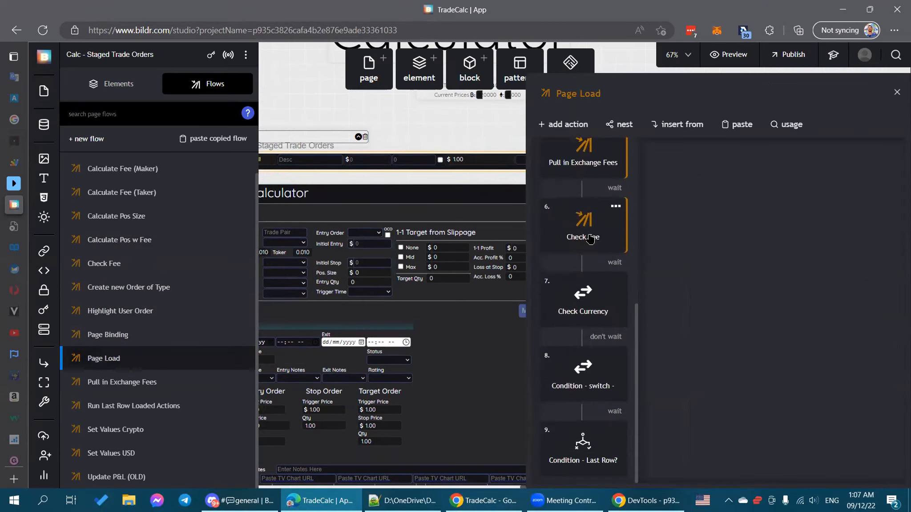
left_click(579, 447)
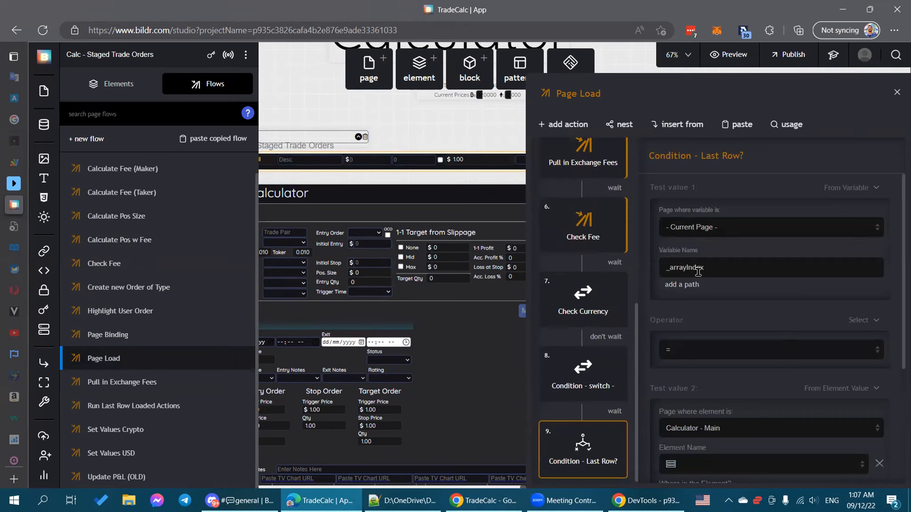
scroll(706, 362, "down", 3)
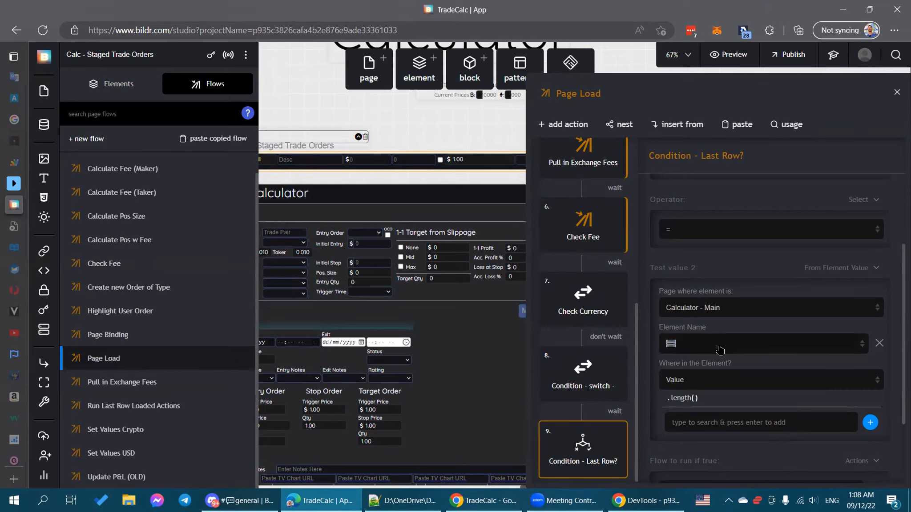
scroll(723, 390, "down", 2)
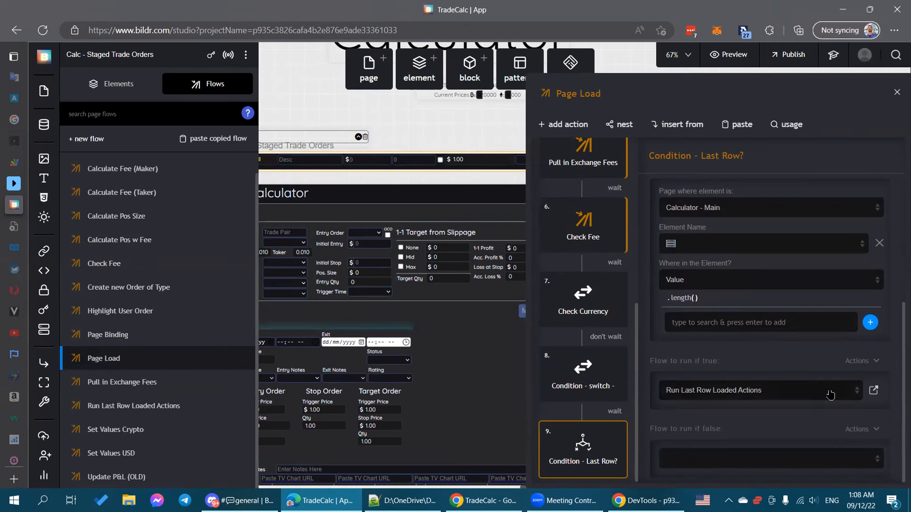
left_click(874, 391)
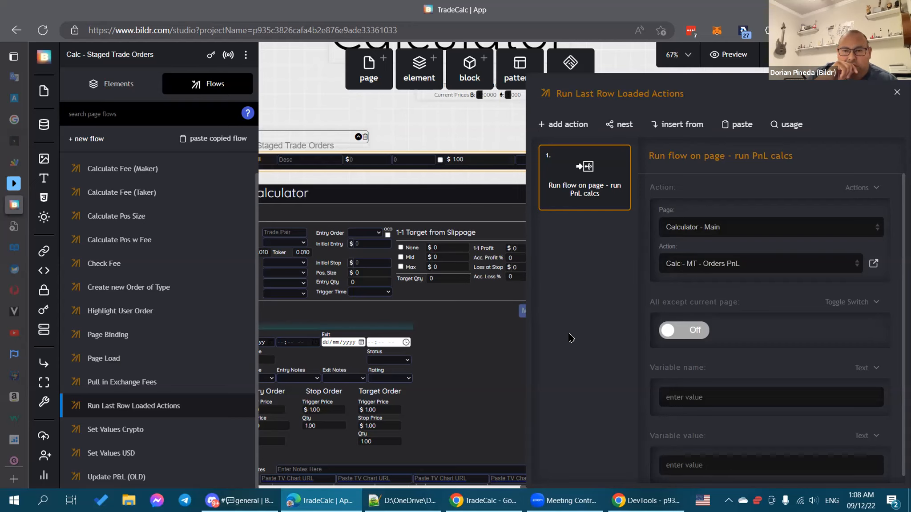
left_click(897, 92)
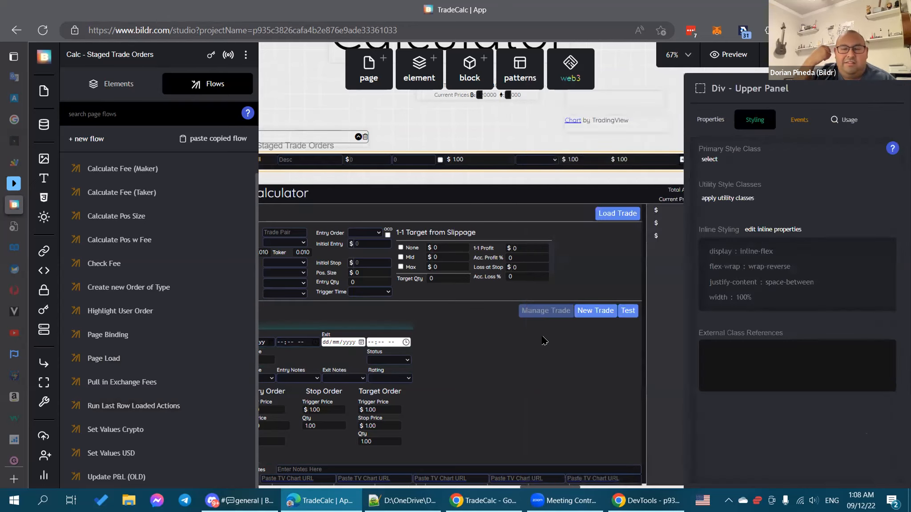
Step: Set the Last Row condition's Test value 2 to read the element's Data, then close the flow
left_click(168, 358)
scroll(572, 294, "down", 5)
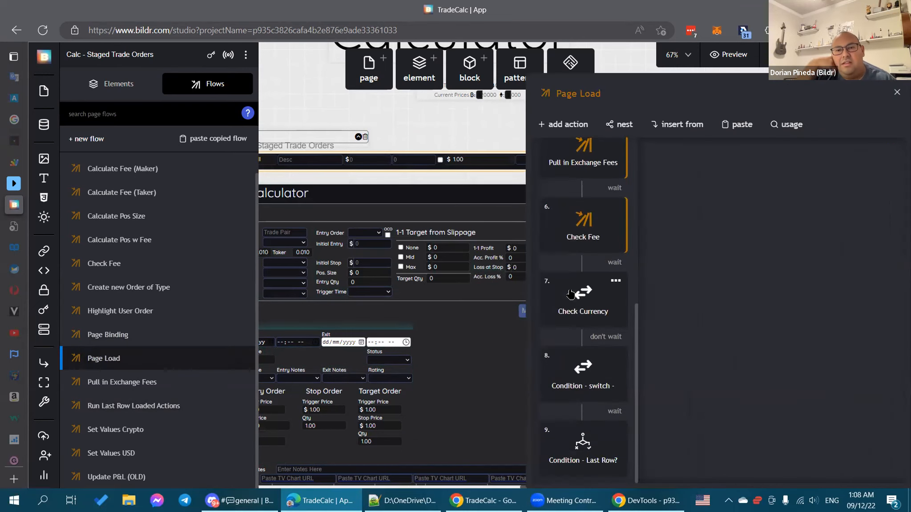
left_click(580, 442)
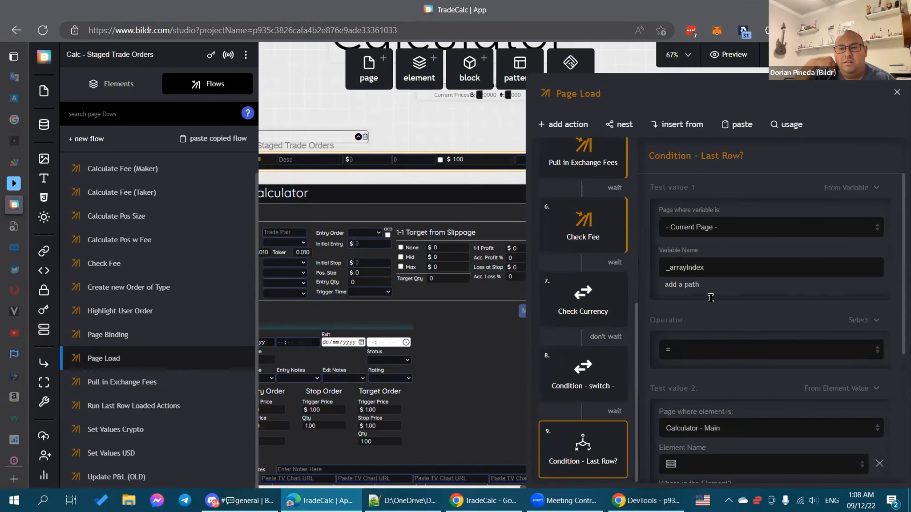
scroll(705, 311, "down", 3)
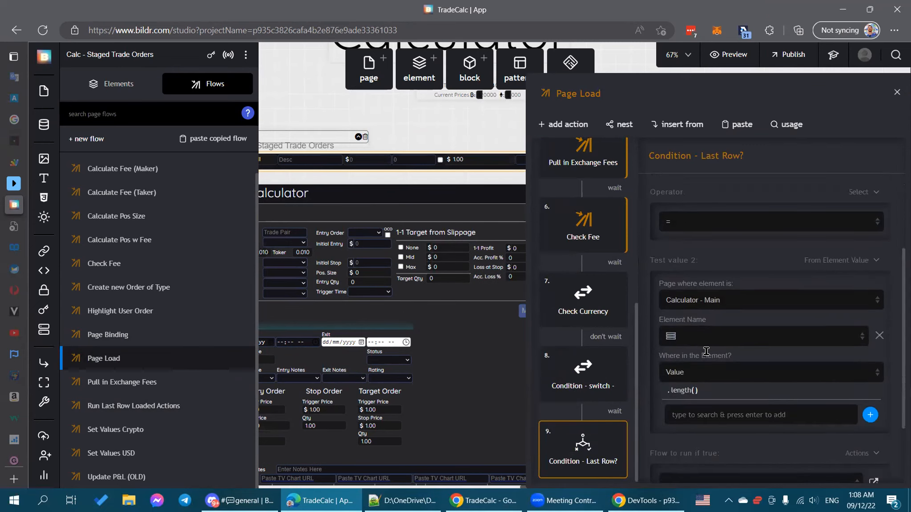
left_click(727, 376)
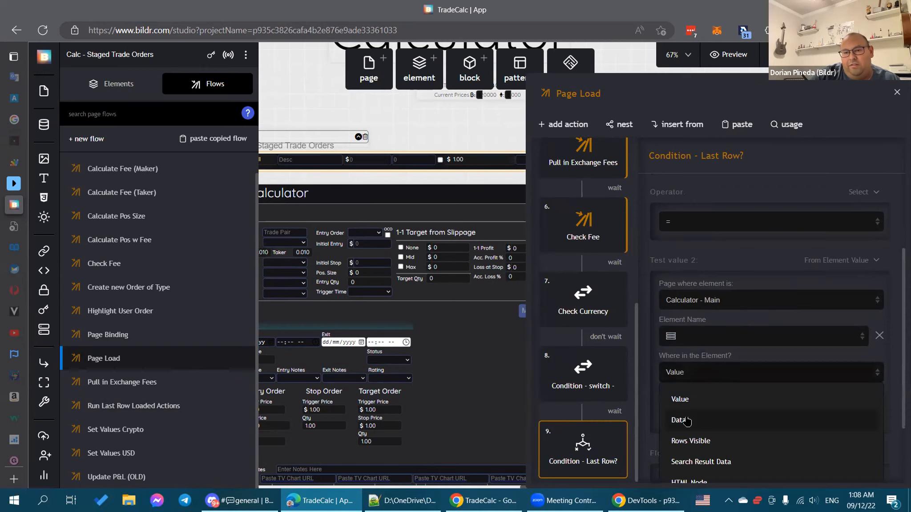
left_click(687, 421)
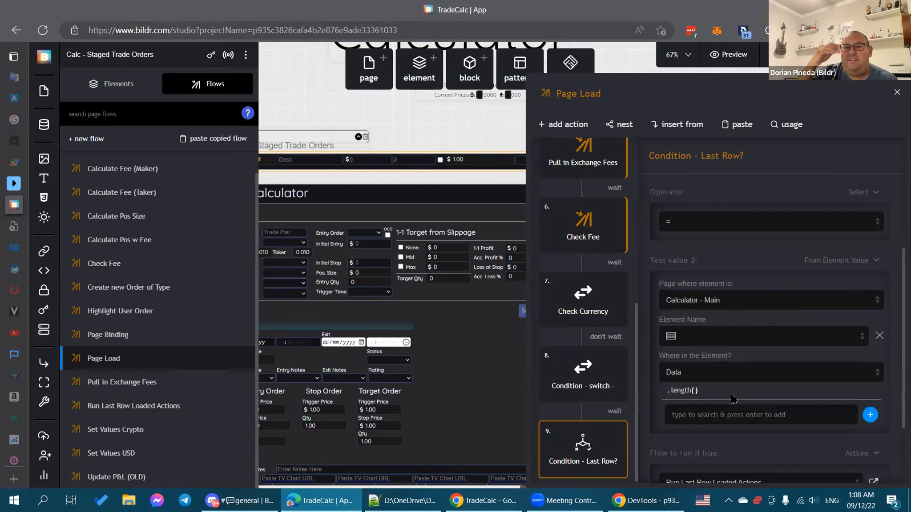
scroll(733, 399, "down", 2)
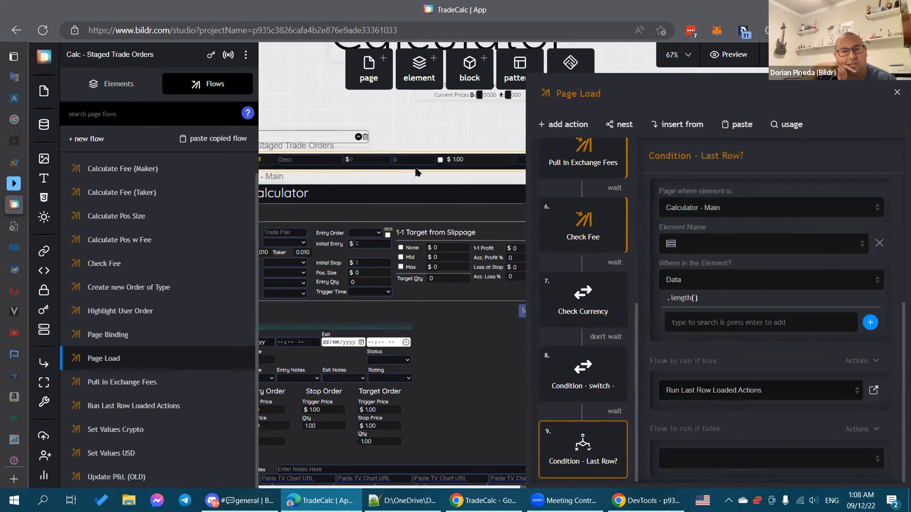
left_click(424, 136)
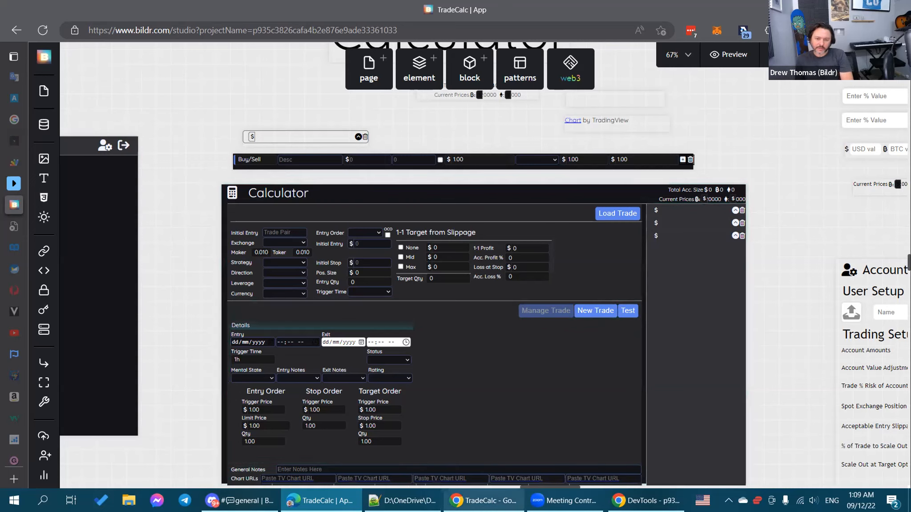
Step: In TradeCalc, start and load the ETHUSDT trade, then open it in Manage Trade
mouse_move(473, 495)
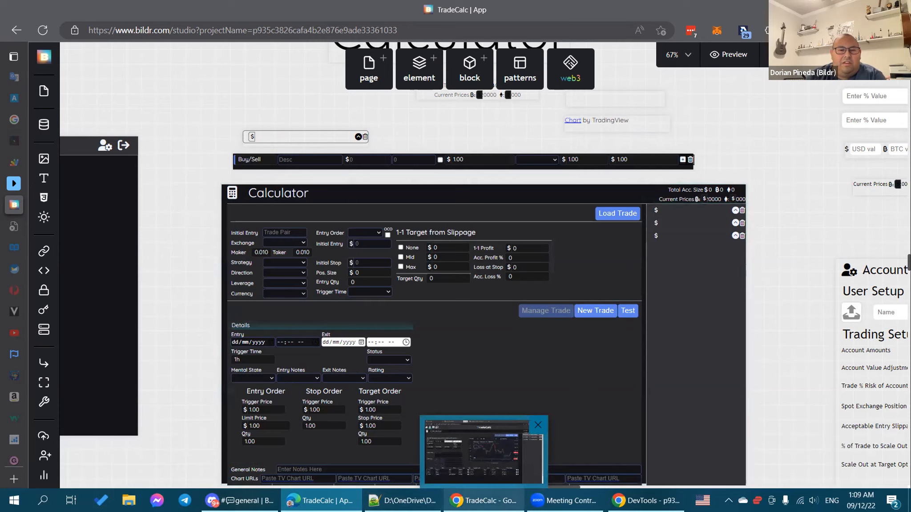
left_click(449, 452)
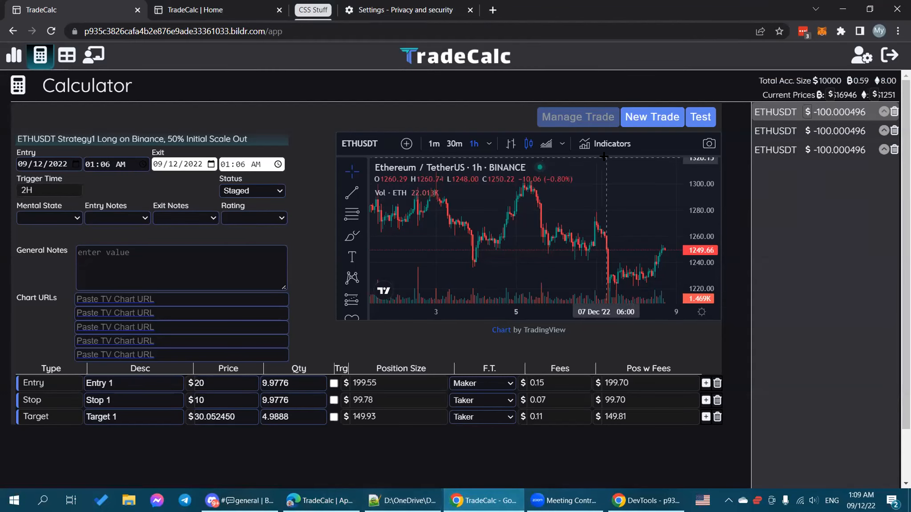
left_click(652, 124)
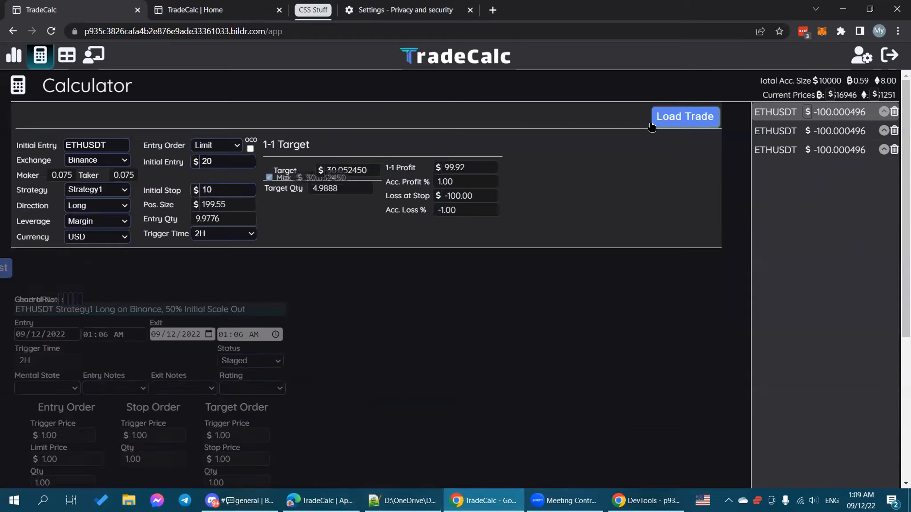
left_click(689, 118)
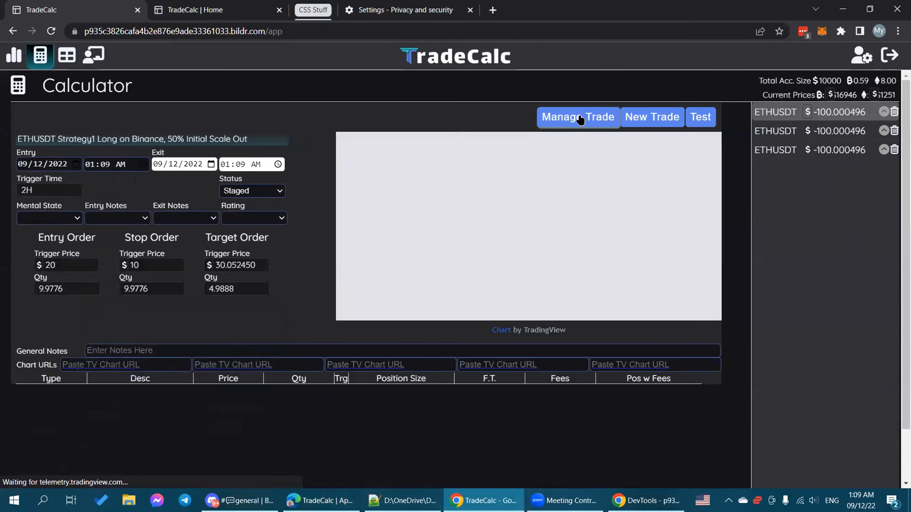
left_click(580, 118)
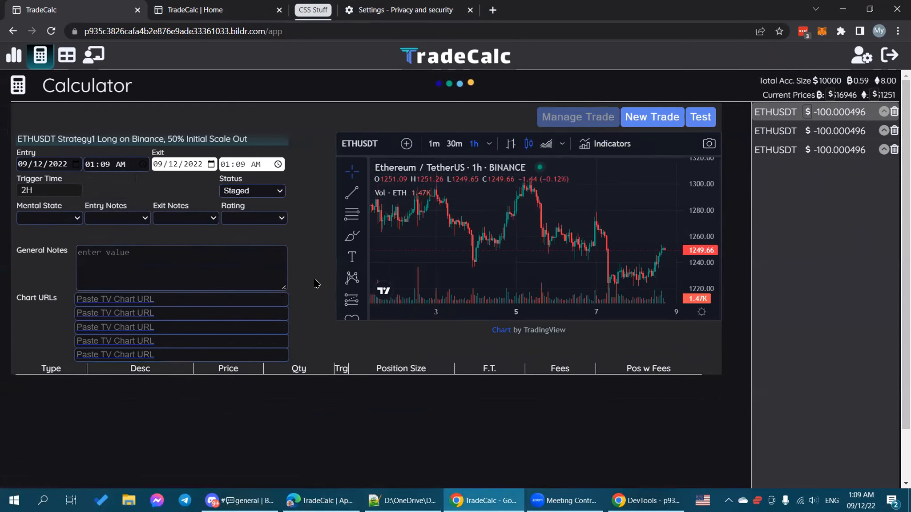
mouse_move(635, 495)
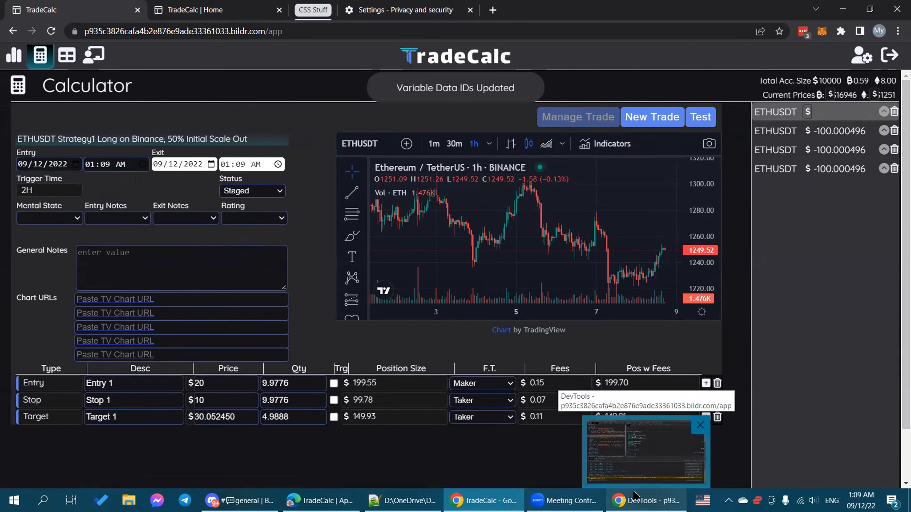
Step: Bring the TradeCalc DevTools window forward and clear its console log
left_click(645, 452)
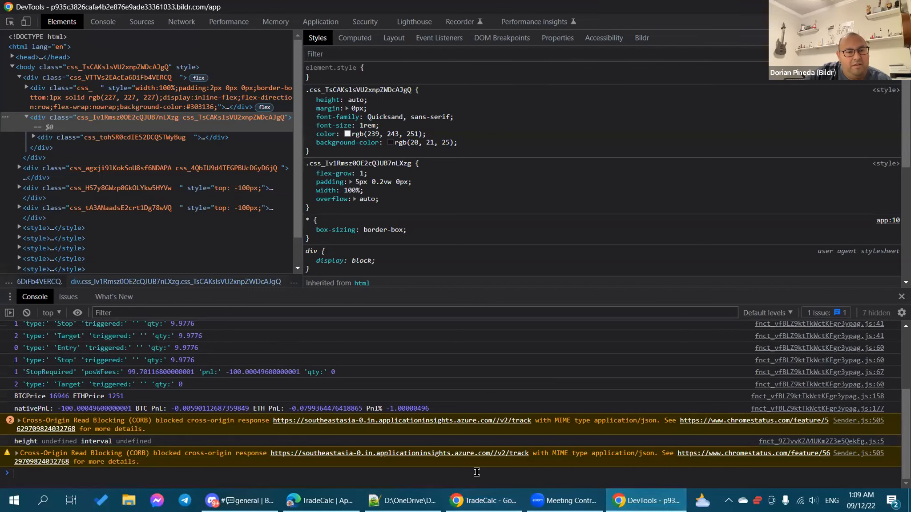
right_click(364, 373)
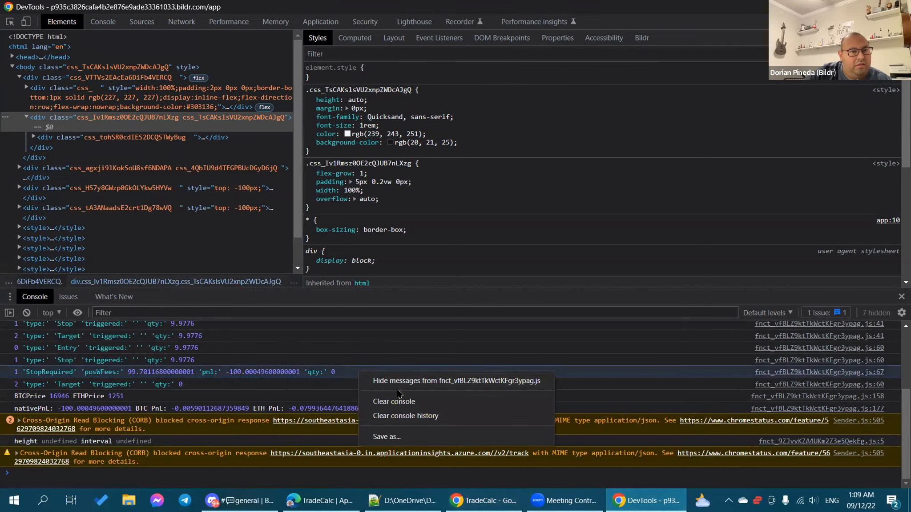
left_click(401, 401)
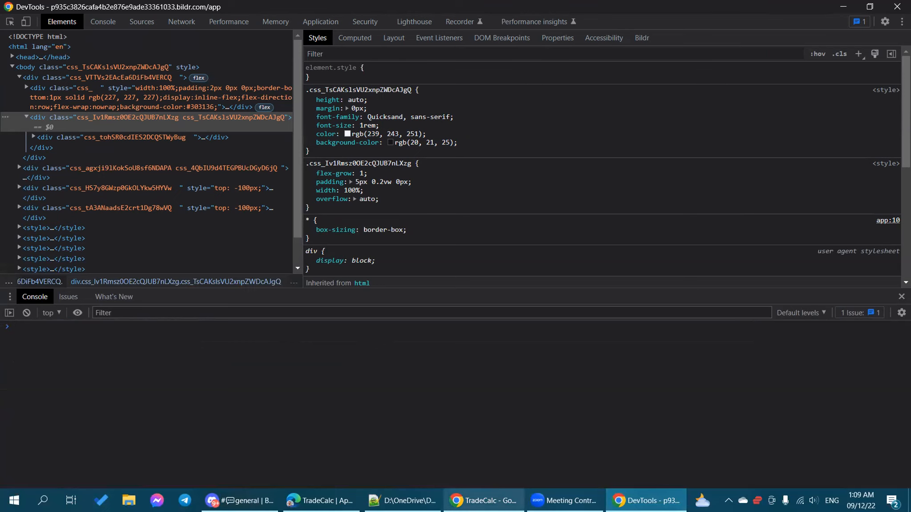
mouse_move(488, 494)
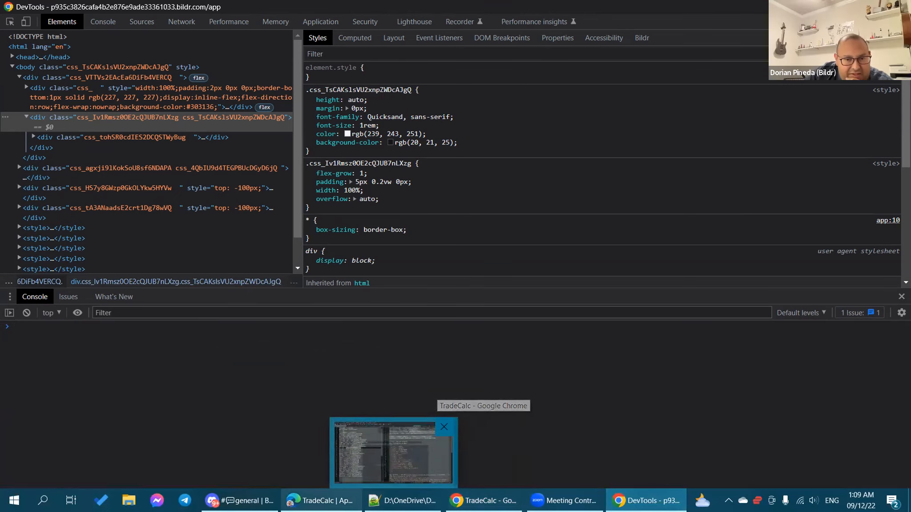
Step: Reopen the Page Load flow's Last Row condition and remove its existing length path
key("alt+Tab")
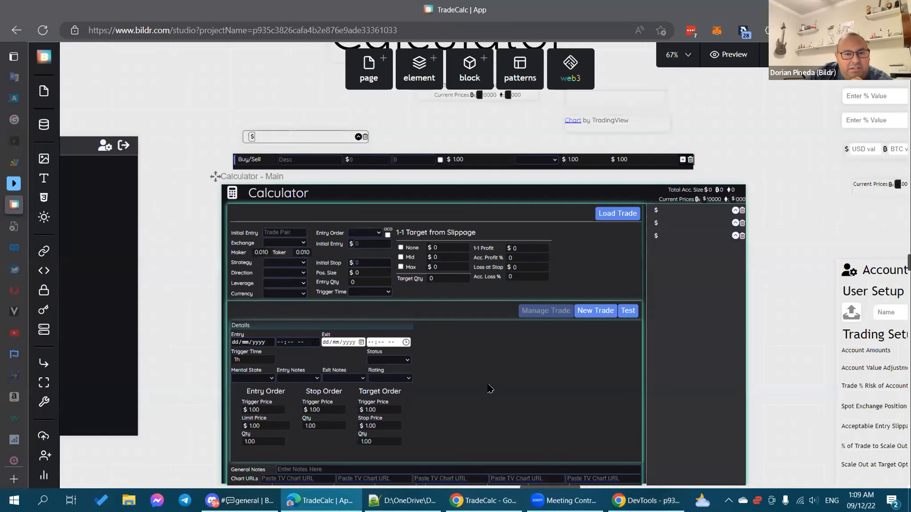
scroll(489, 389, "down", 1)
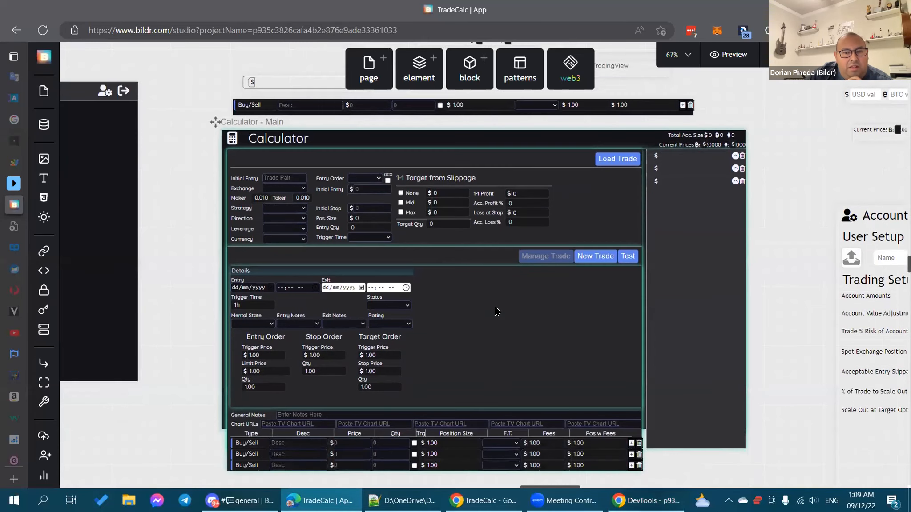
left_click(503, 111)
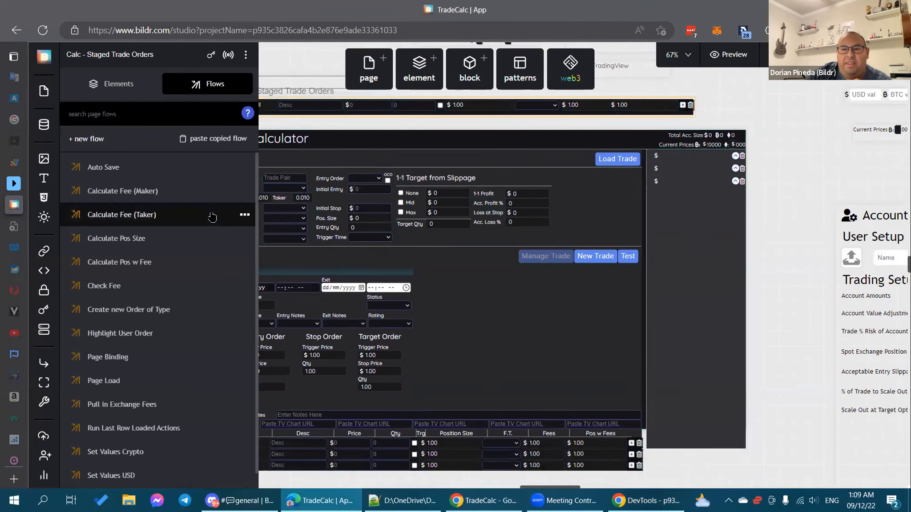
scroll(213, 217, "down", 1)
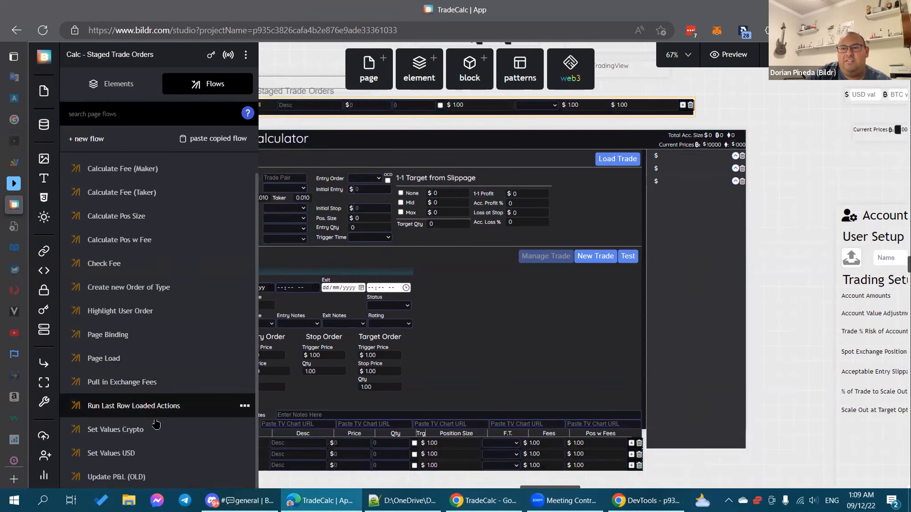
left_click(167, 355)
scroll(583, 399, "down", 5)
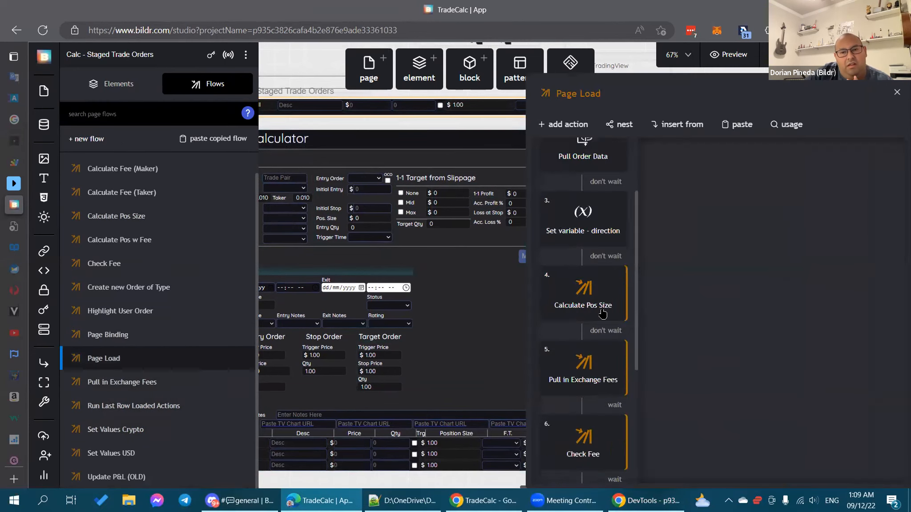
left_click(582, 452)
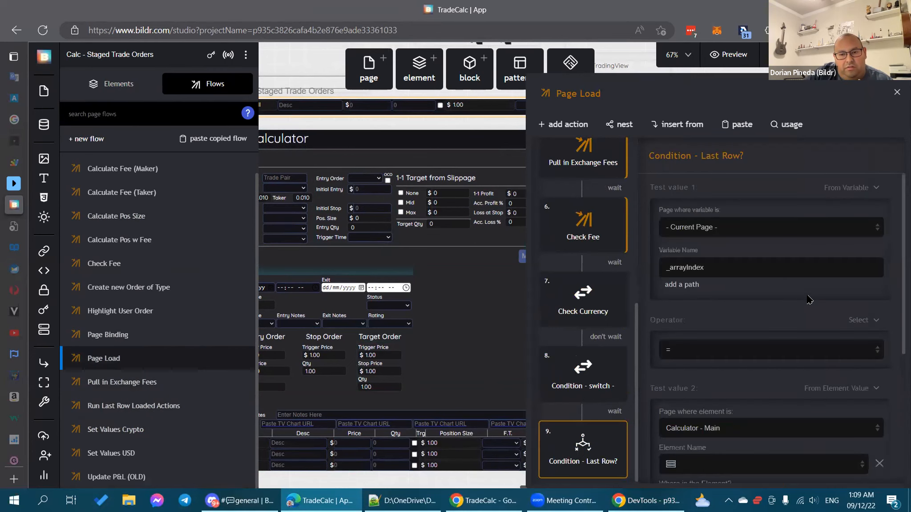
scroll(809, 300, "down", 1)
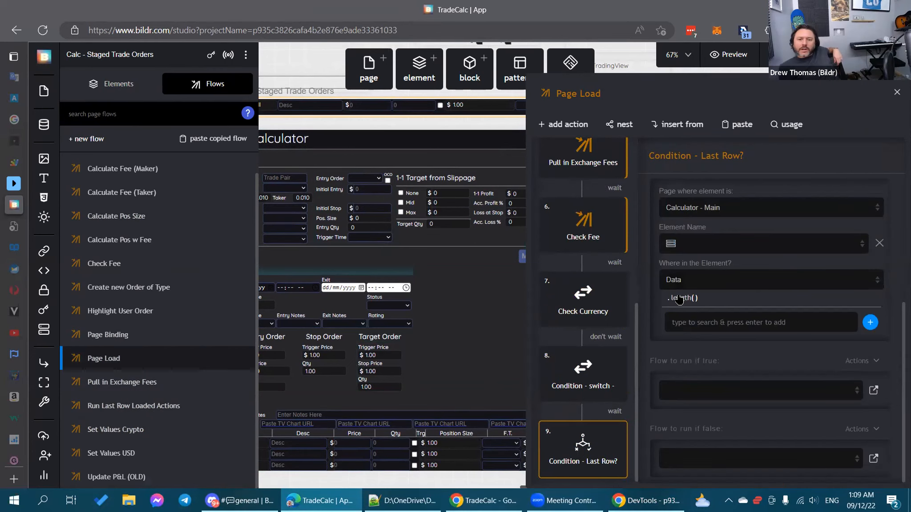
left_click(680, 298)
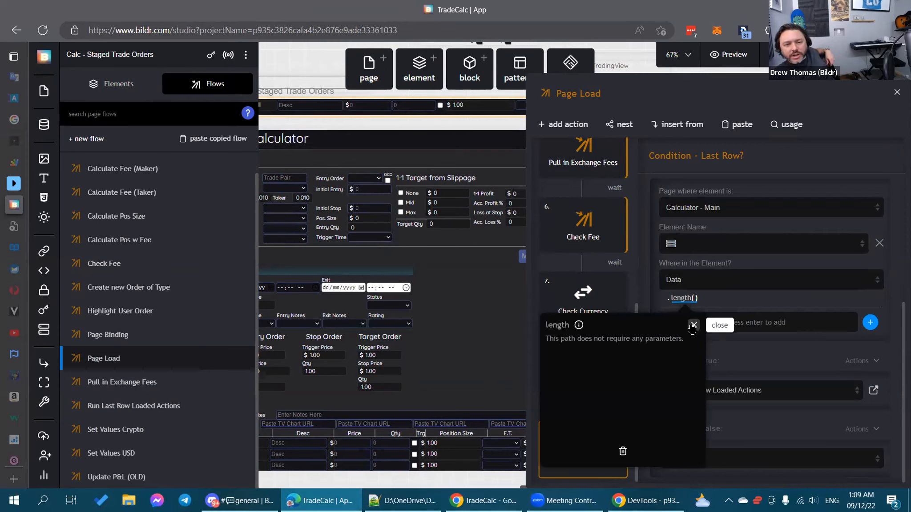
left_click(694, 324)
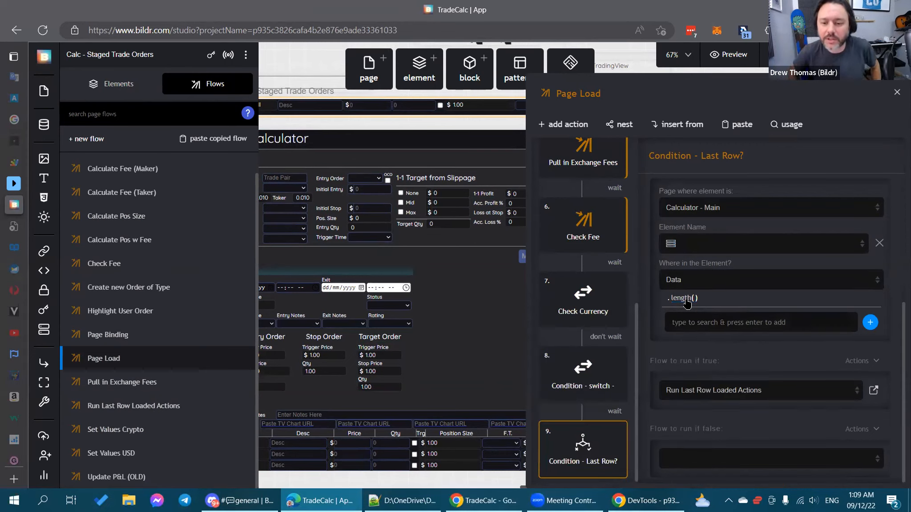
left_click(686, 302)
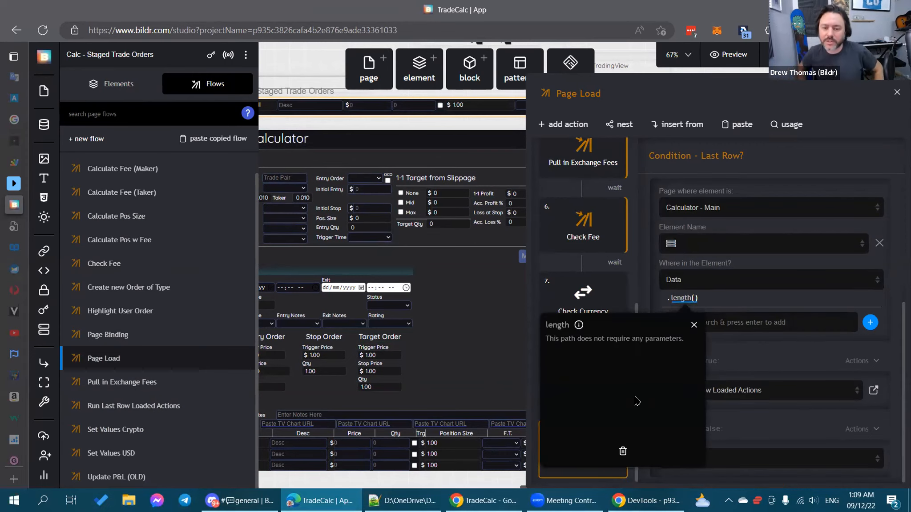
left_click(622, 453)
Step: Add length() to Test value 2's Data path so it reads Data.length()
left_click(689, 327)
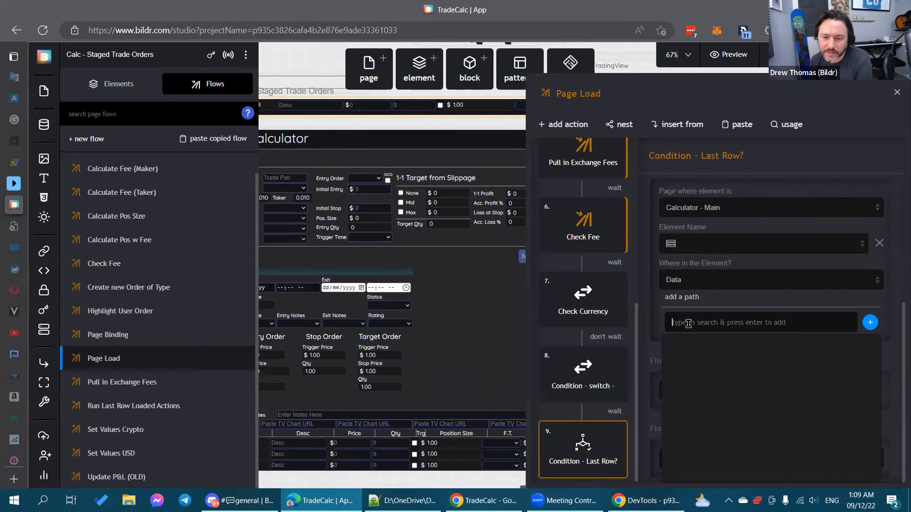
type("lent")
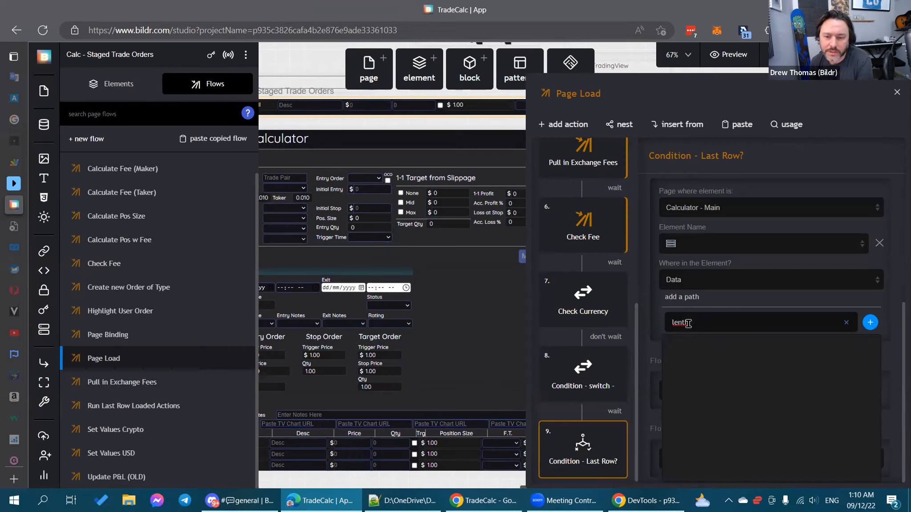
key("BackSpace")
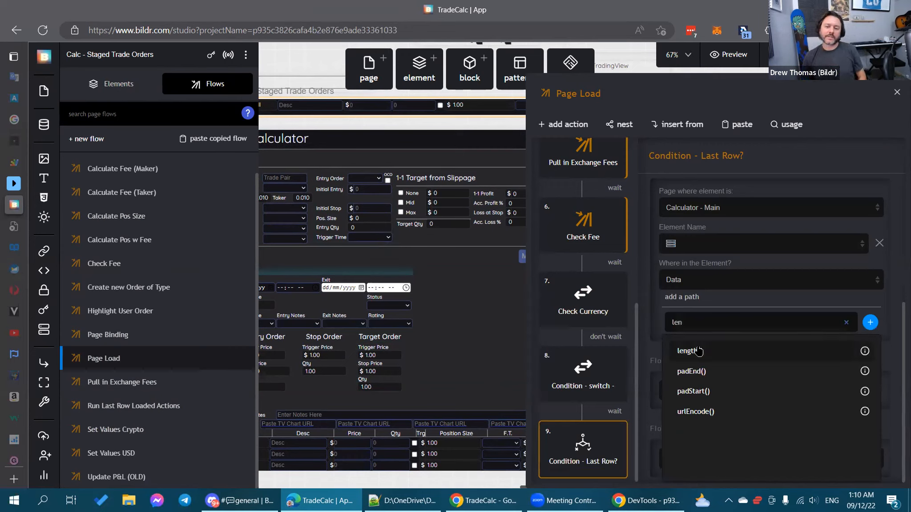
left_click(699, 351)
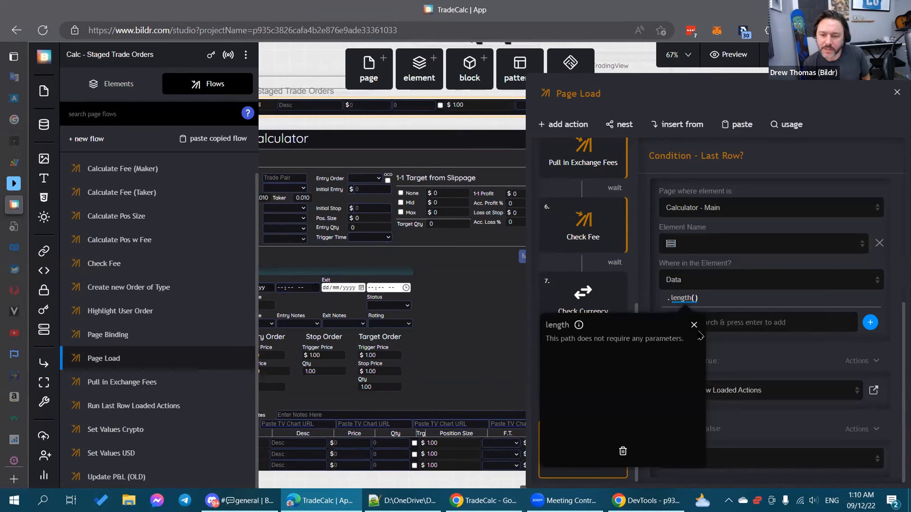
left_click(694, 324)
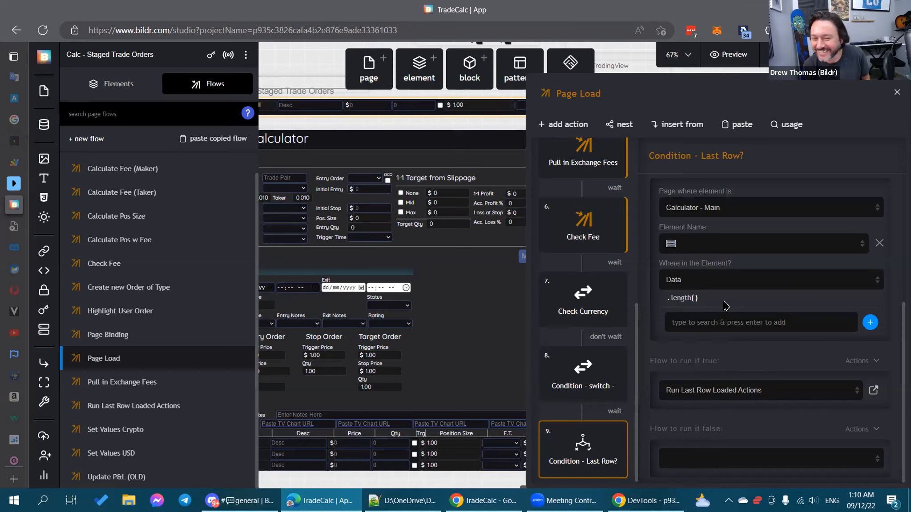
scroll(737, 338, "up", 5)
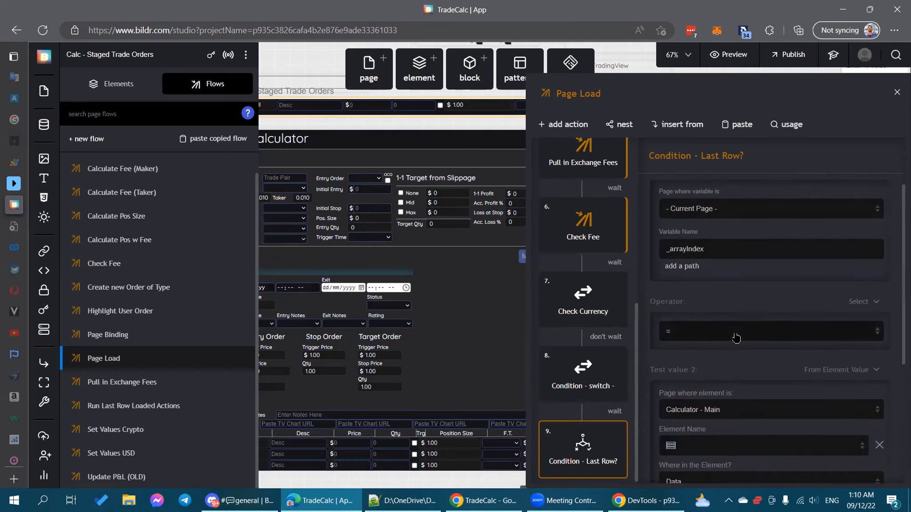
Step: Check Test value 1's _arrayIndex variable and open its Input Types list
scroll(736, 338, "up", 1)
scroll(739, 338, "up", 2)
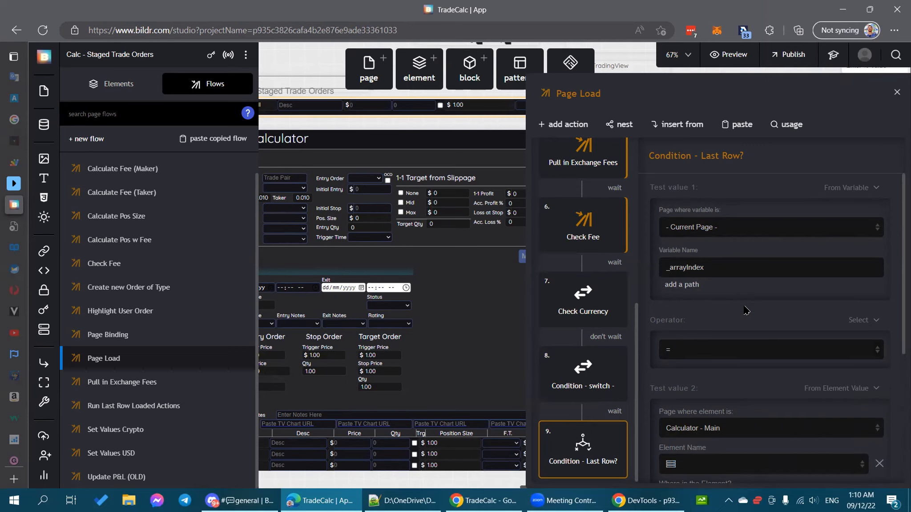
scroll(747, 310, "down", 3)
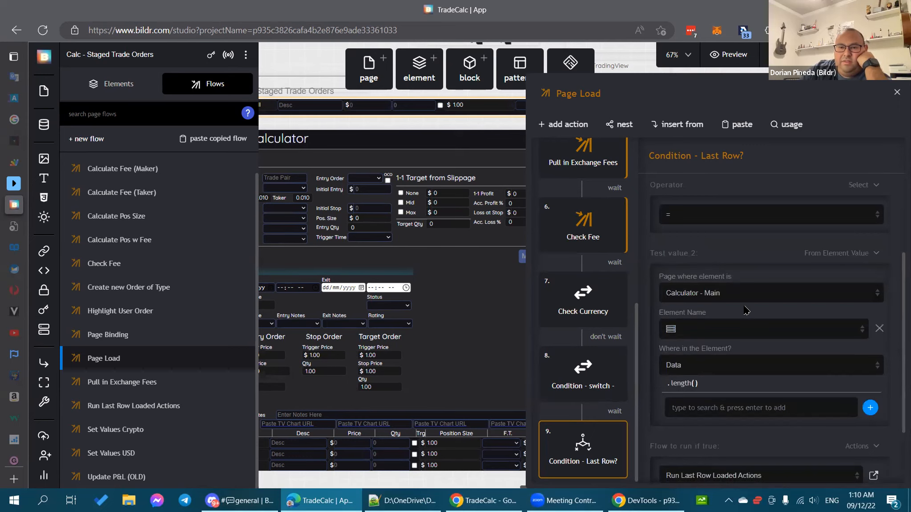
scroll(747, 311, "down", 2)
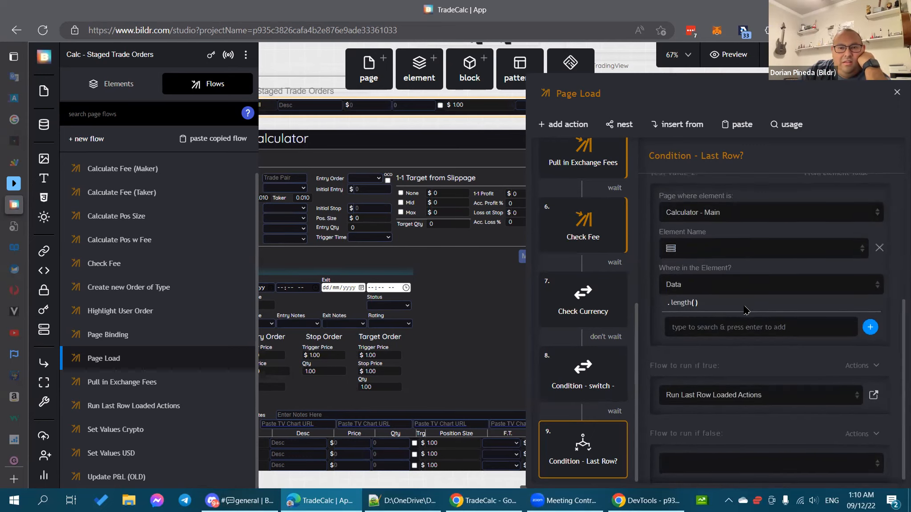
scroll(746, 310, "up", 2)
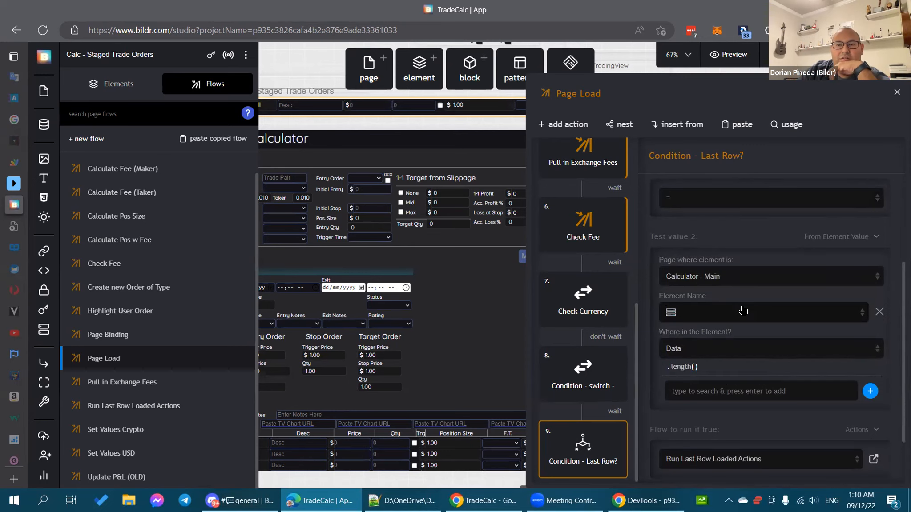
scroll(745, 311, "up", 3)
scroll(747, 310, "up", 1)
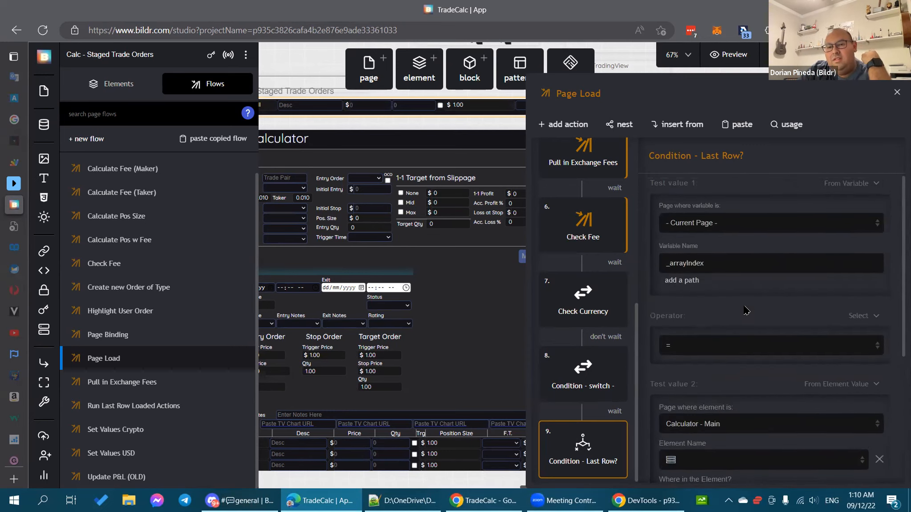
left_click(866, 189)
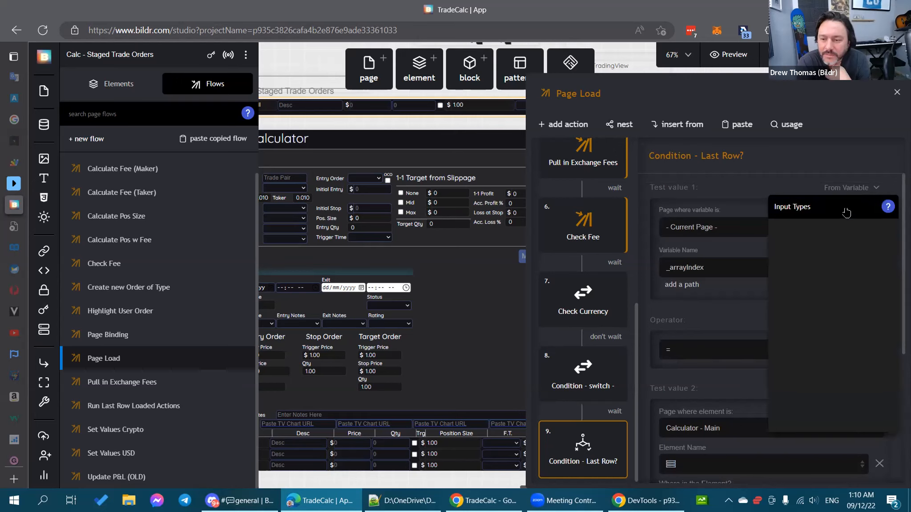
scroll(818, 342, "down", 5)
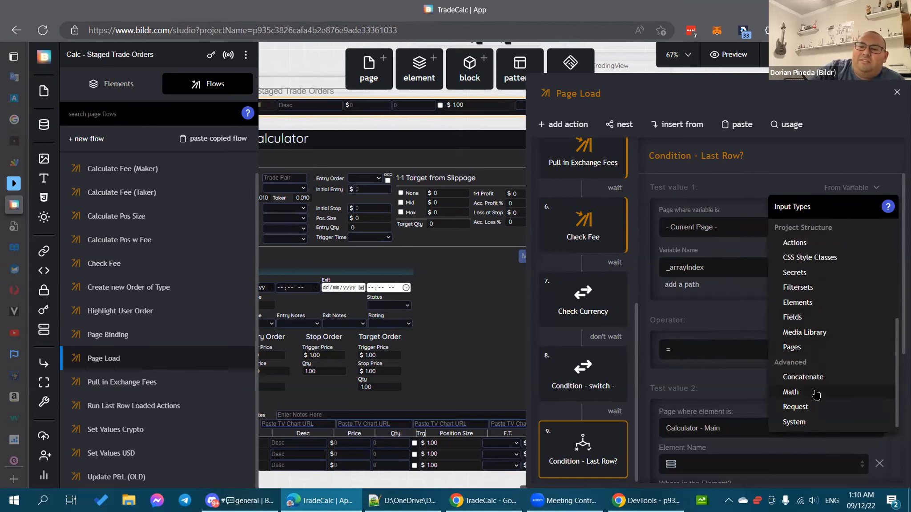
left_click(711, 267)
key("ctrl+c")
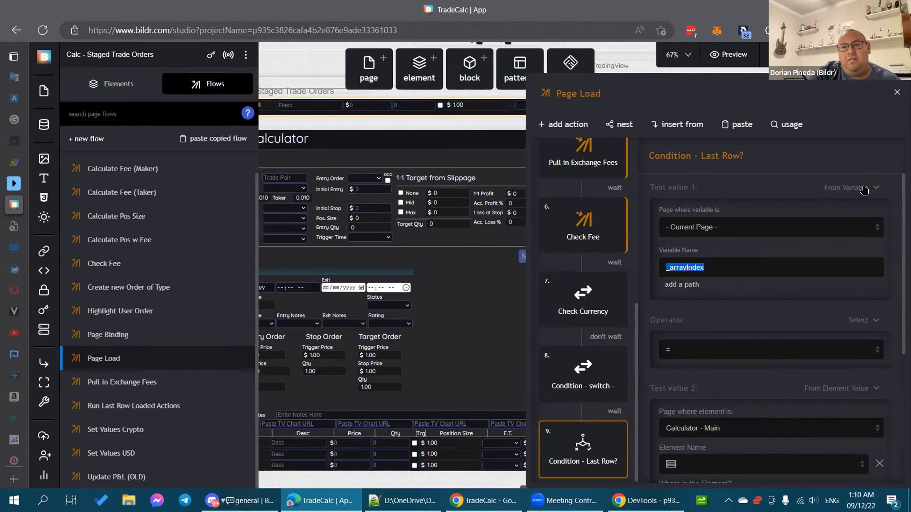
left_click(867, 189)
scroll(816, 334, "down", 5)
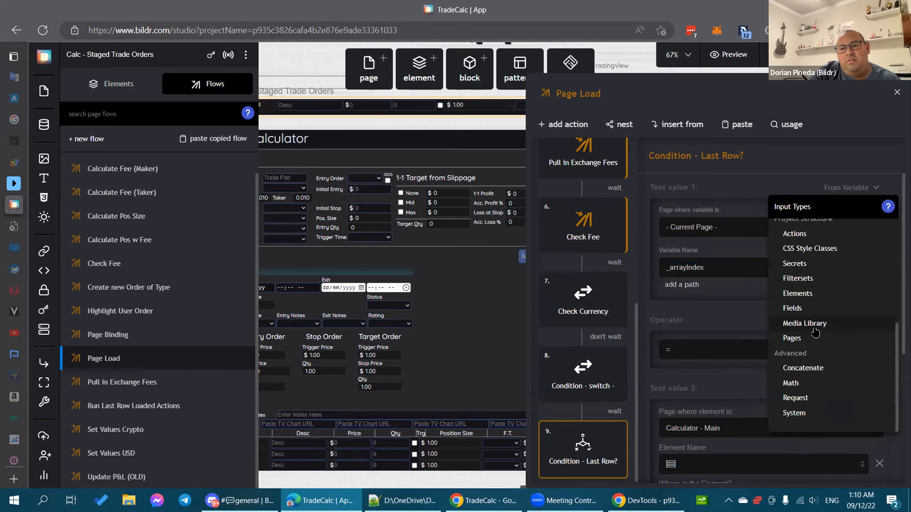
Step: Switch Test value 1 to a Math expression and start it with '['
left_click(791, 383)
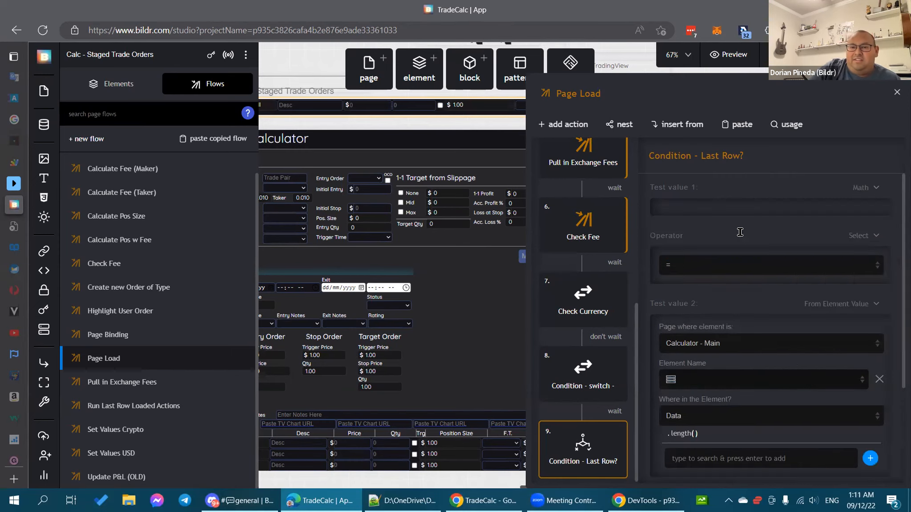
left_click(712, 223)
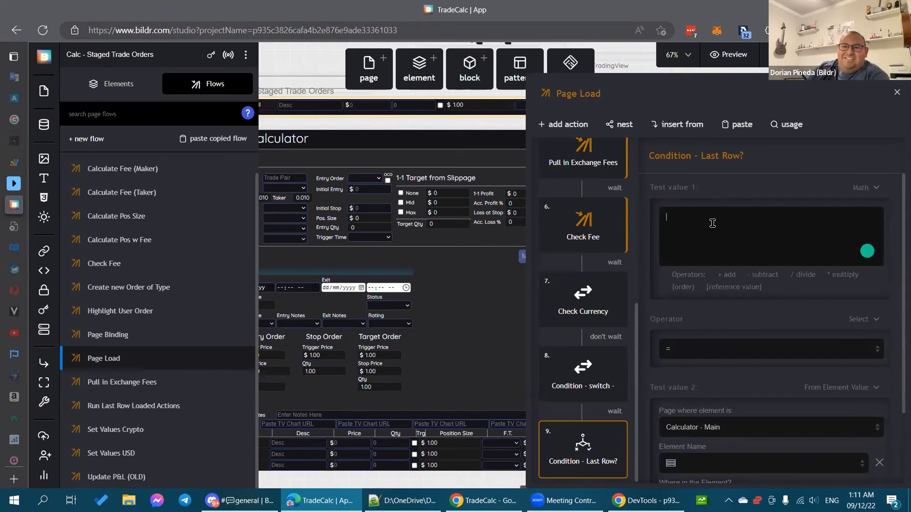
type("[")
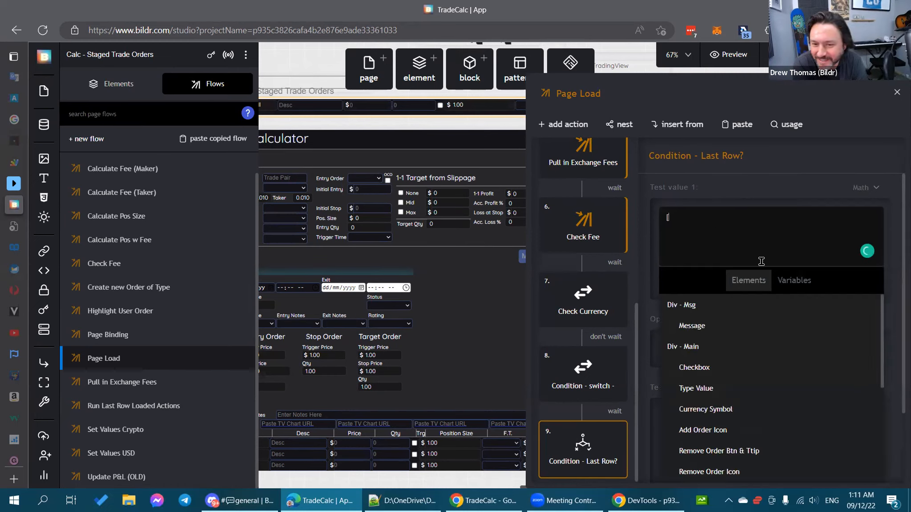
left_click(723, 234)
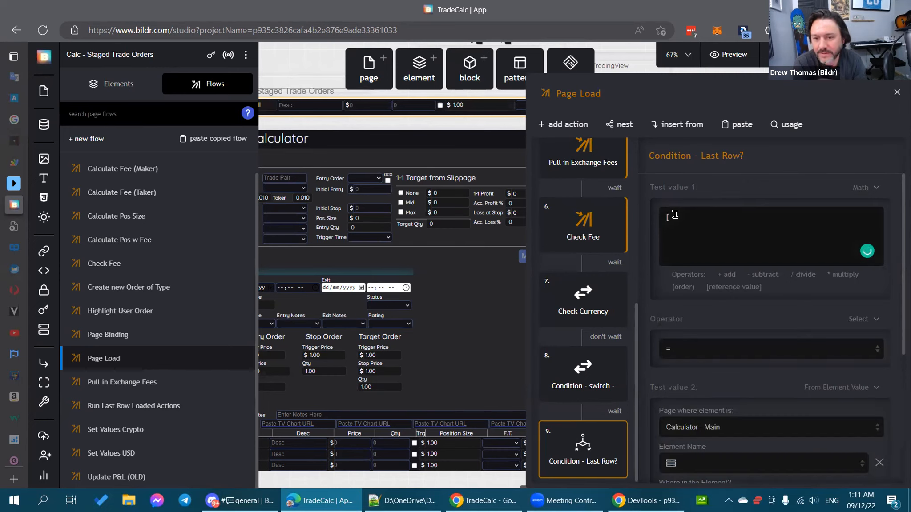
key("BackSpace")
type("[")
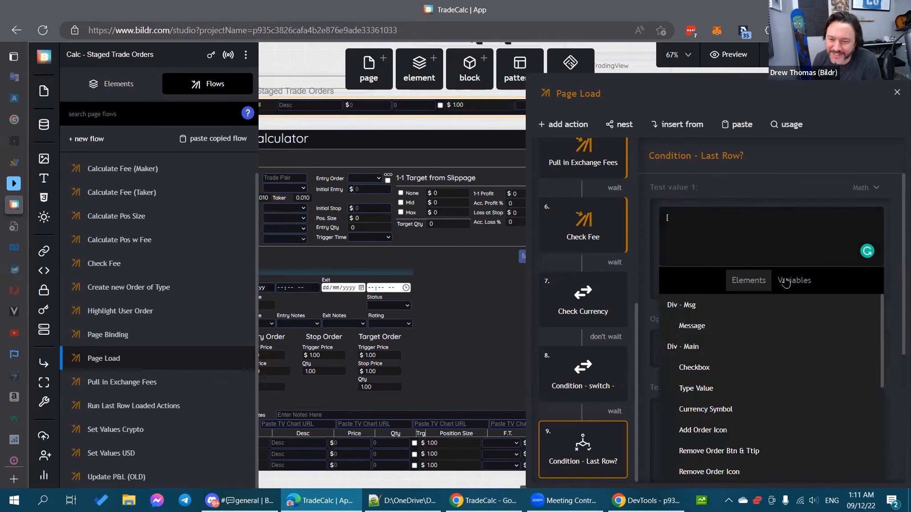
Step: Insert the _arrayIndex variable into the expression, then show the Calculator - Main page's flows
left_click(790, 280)
left_click(755, 314)
key("ctrl+v")
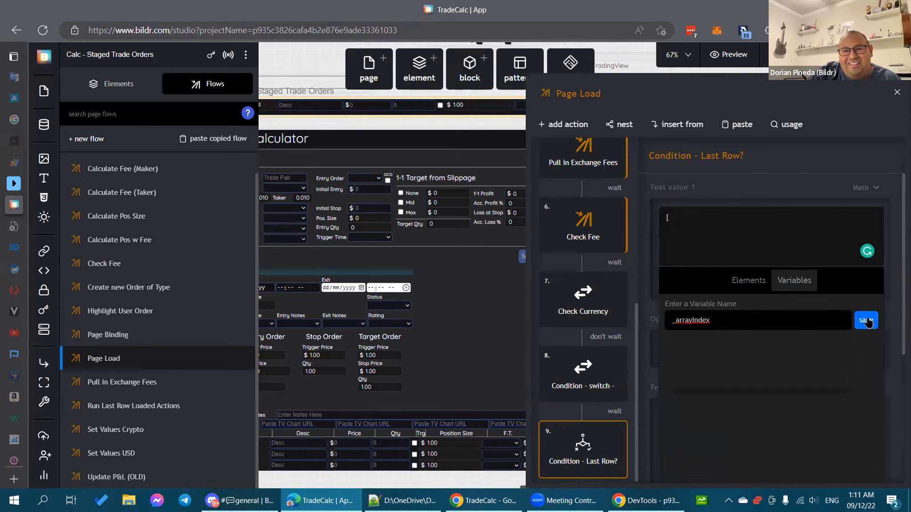
left_click(867, 321)
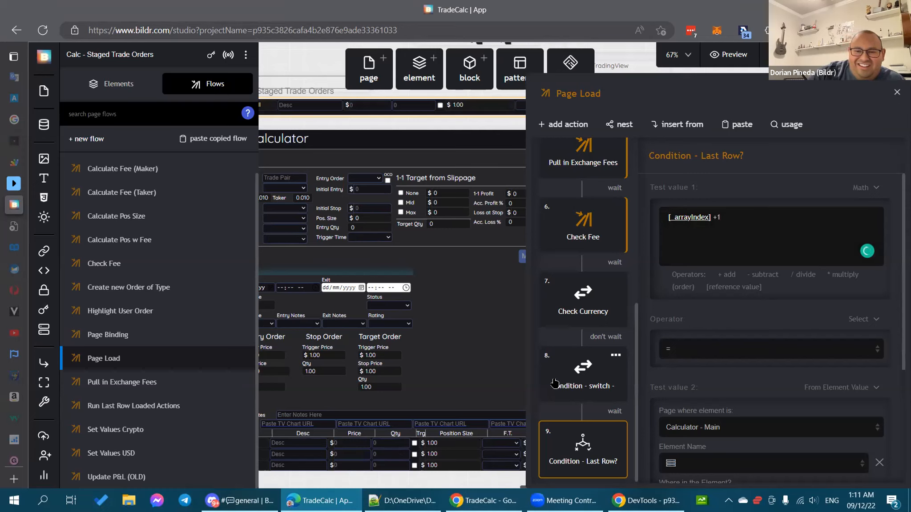
left_click(456, 123)
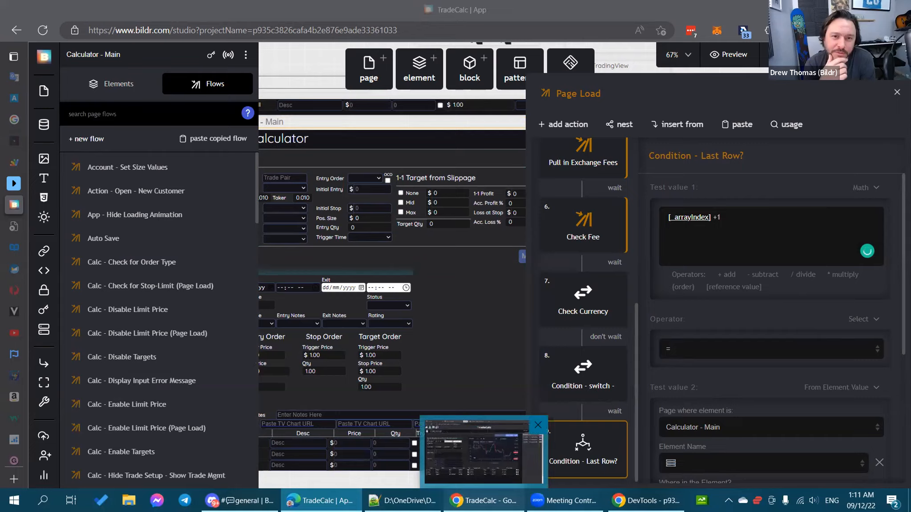
left_click(483, 500)
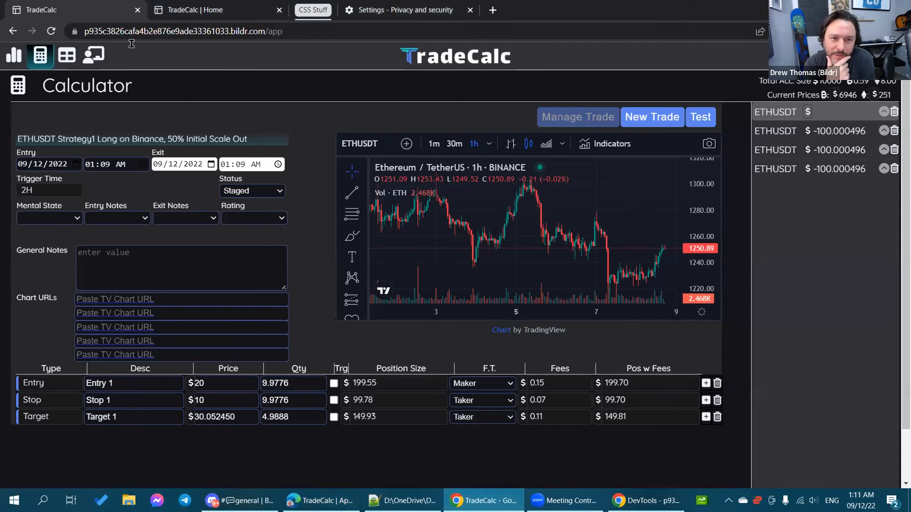
Step: Reload TradeCalc, open the Calculator page, and reload the staged trade via New Trade and Load Trade
left_click(51, 31)
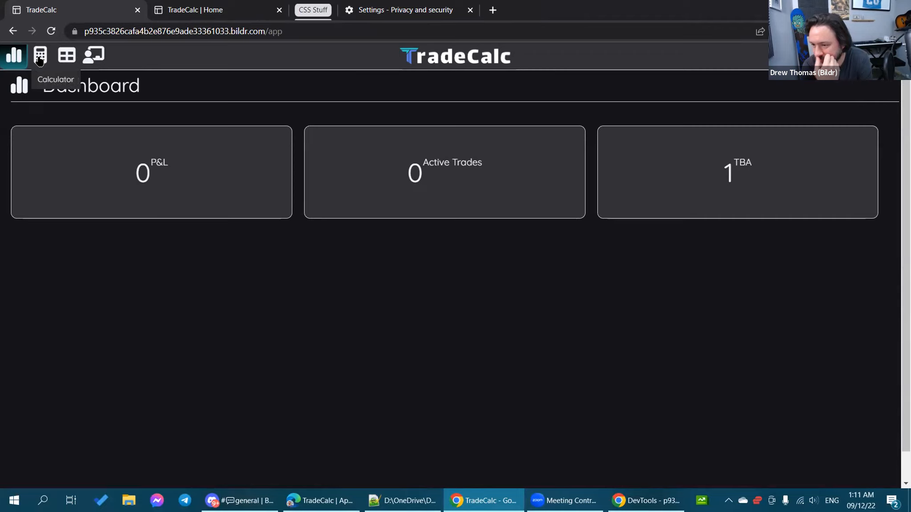
left_click(39, 61)
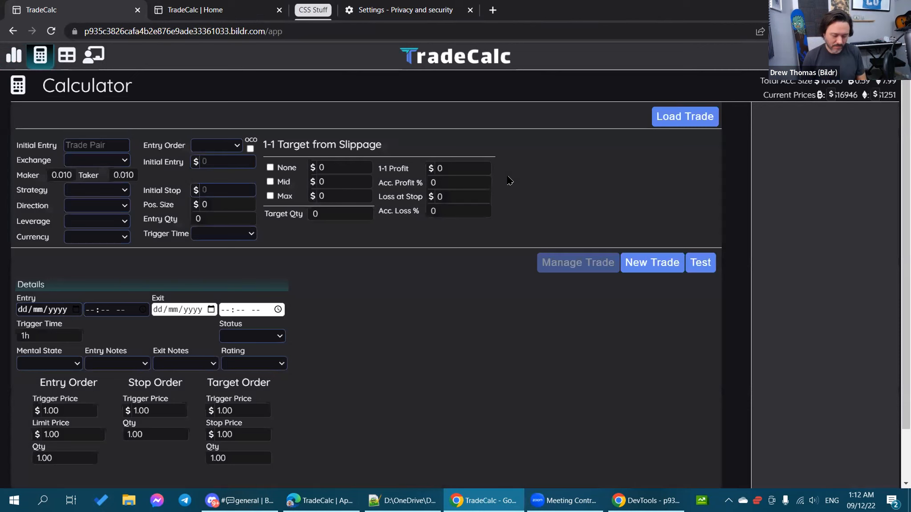
left_click(684, 115)
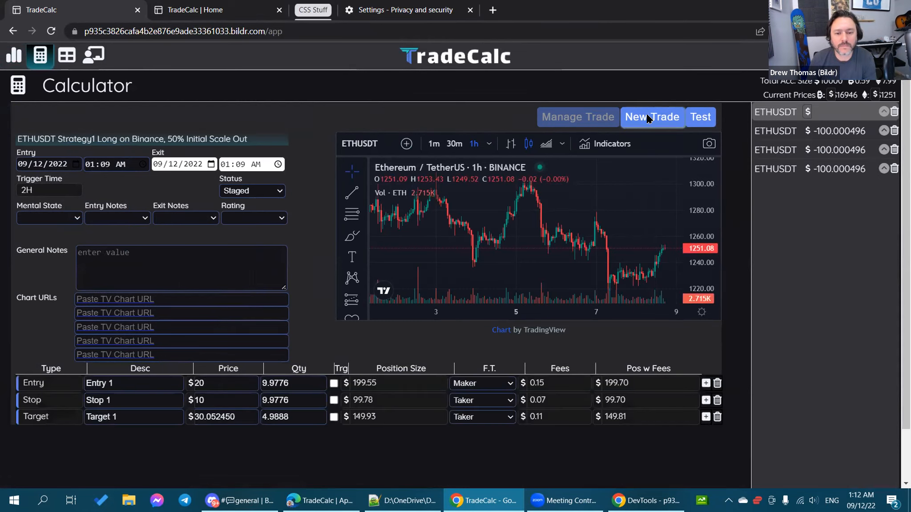
left_click(646, 116)
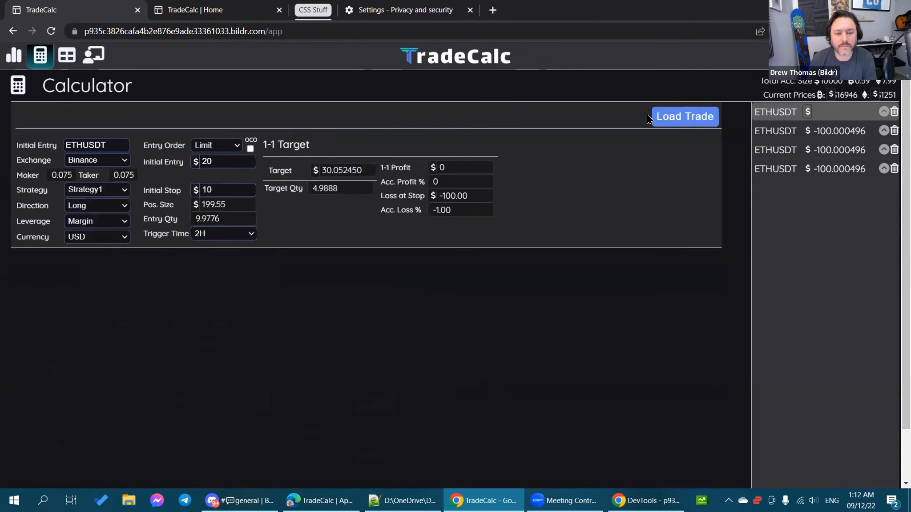
left_click(674, 117)
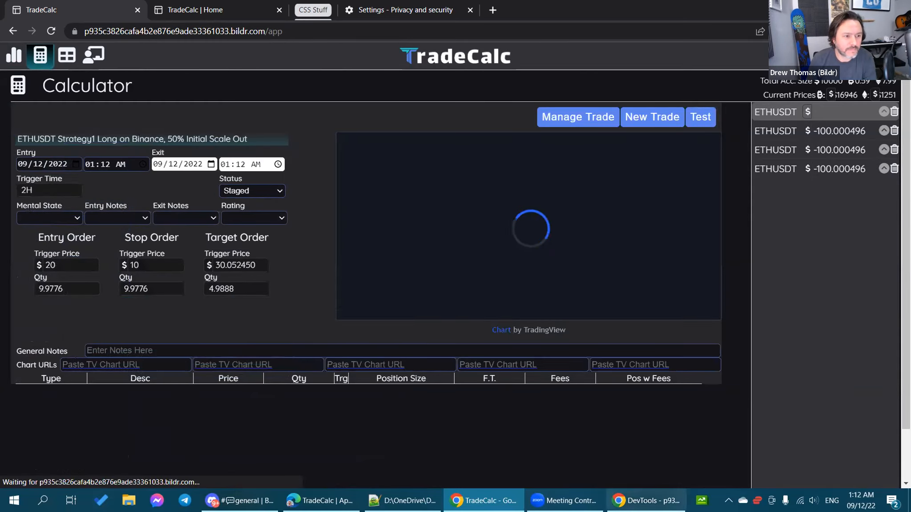
Step: Clear the DevTools console, load the staged trade's orders, and review the console output
left_click(636, 500)
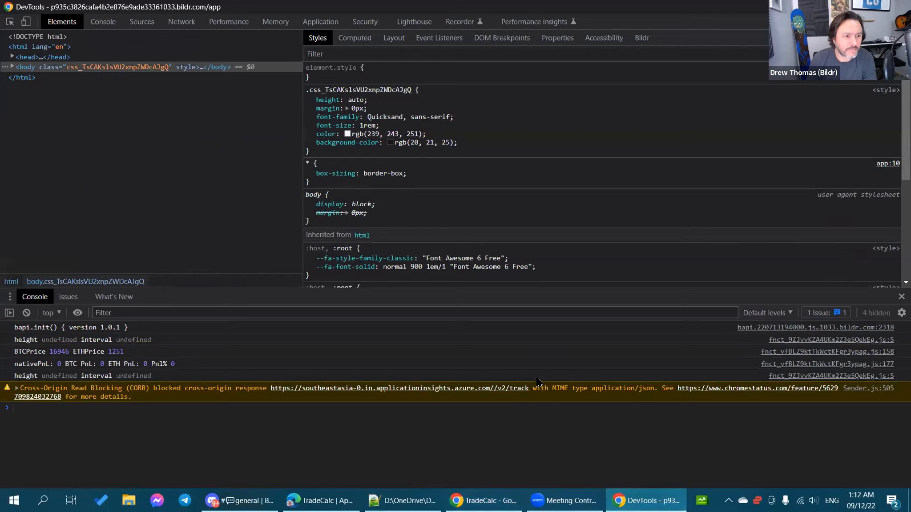
right_click(527, 352)
key("Escape")
left_click(484, 501)
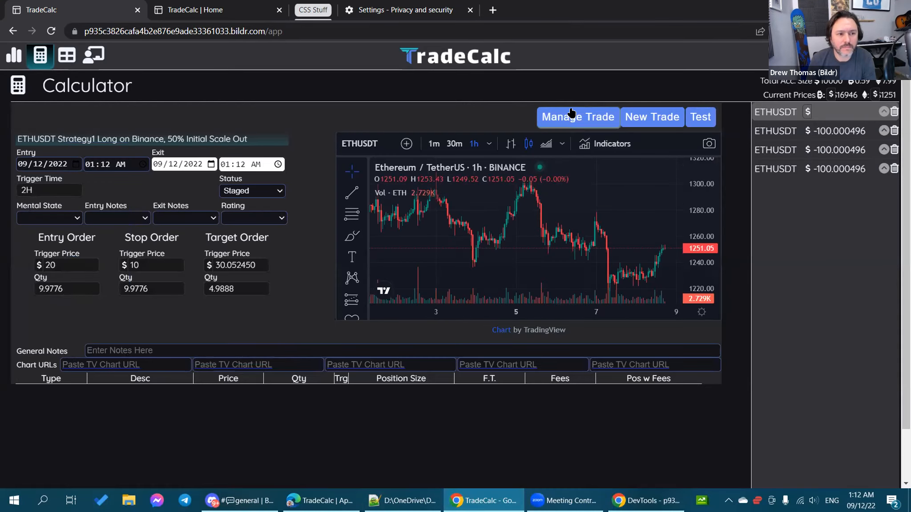
left_click(572, 115)
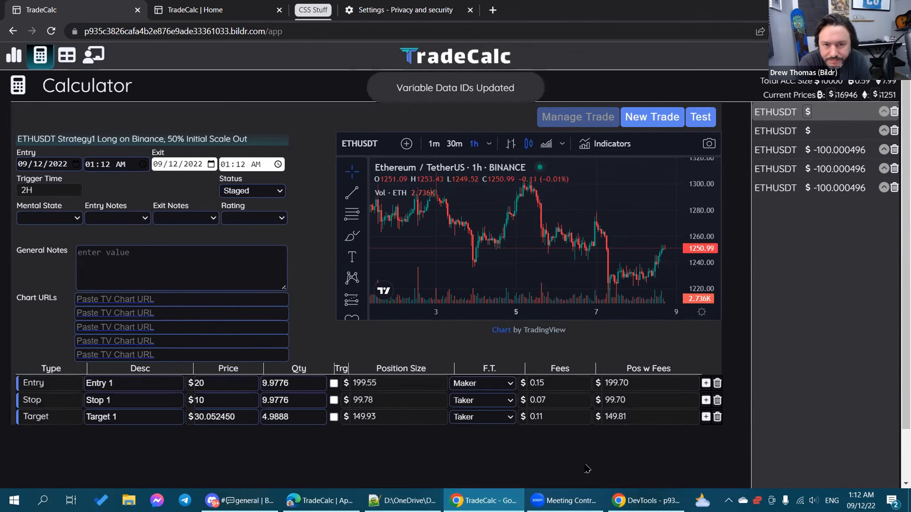
mouse_move(645, 501)
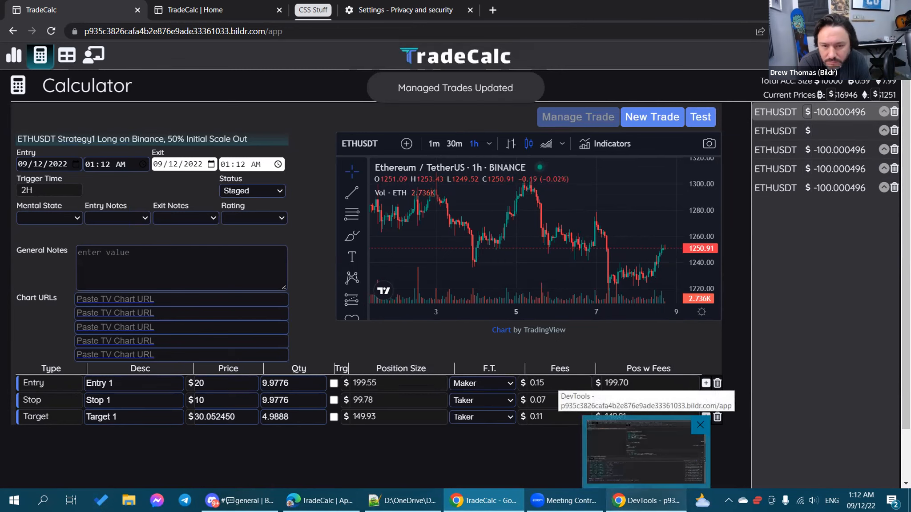
left_click(646, 451)
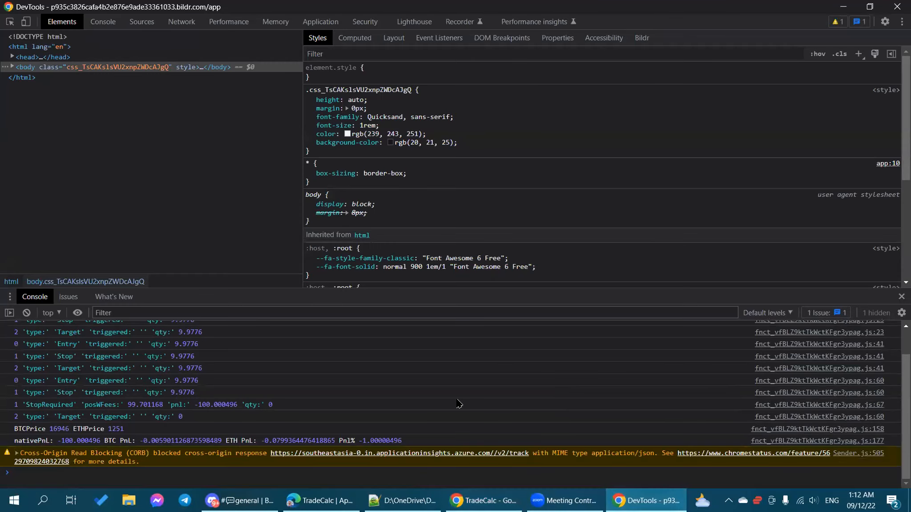
scroll(459, 404, "down", 2)
left_click(480, 493)
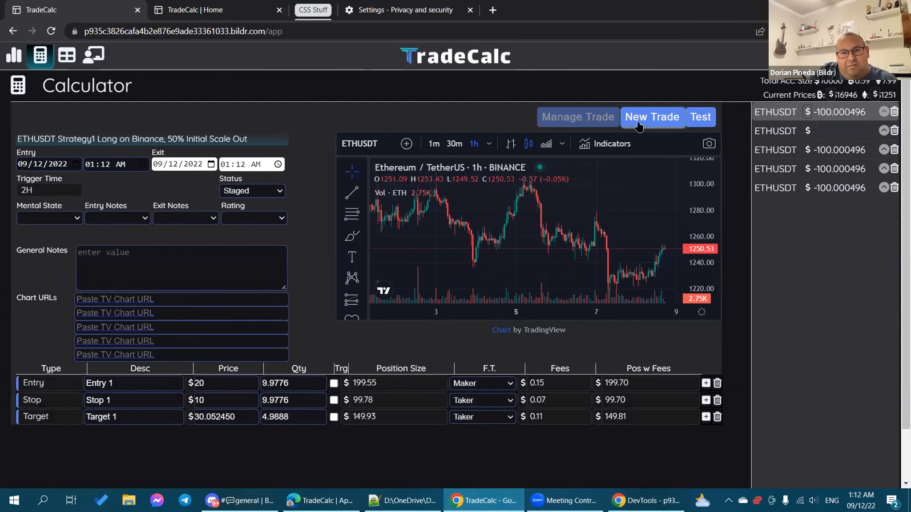
Step: Reload the staged trade into the trade view using Manage Trade and Load Trade
left_click(591, 109)
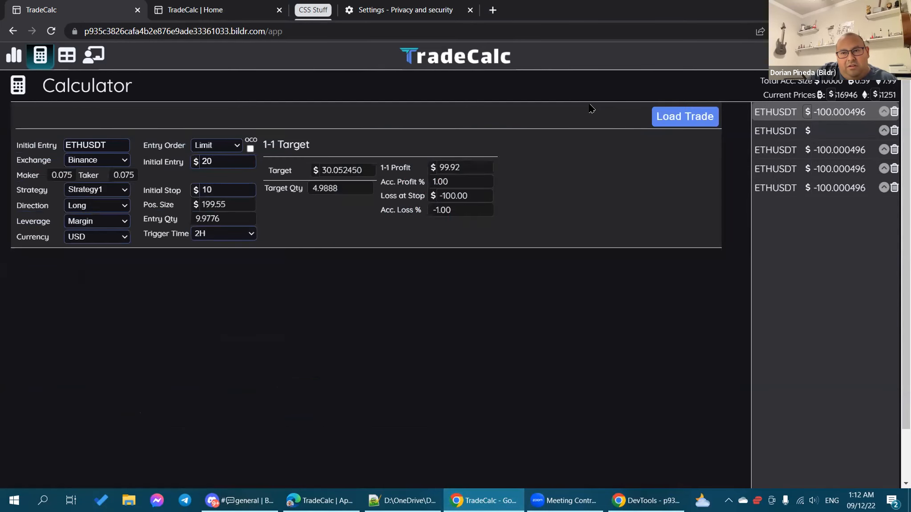
left_click(666, 118)
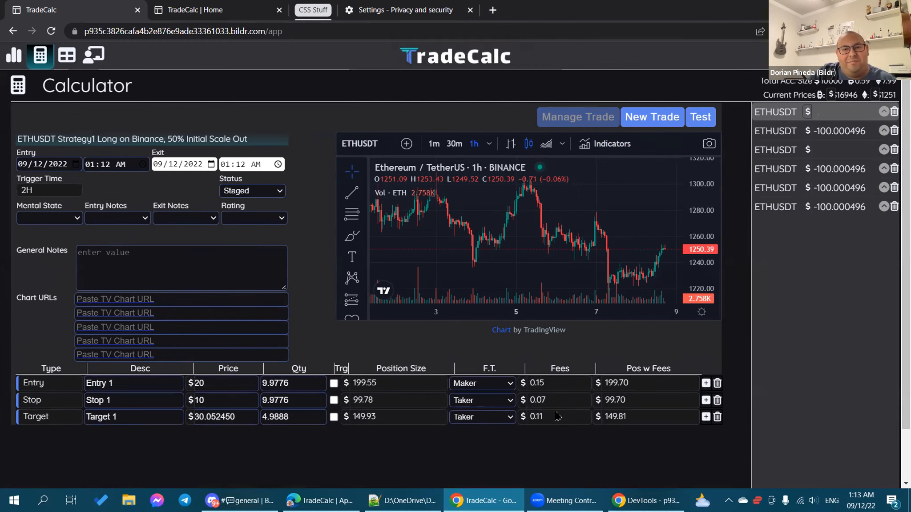
mouse_move(645, 500)
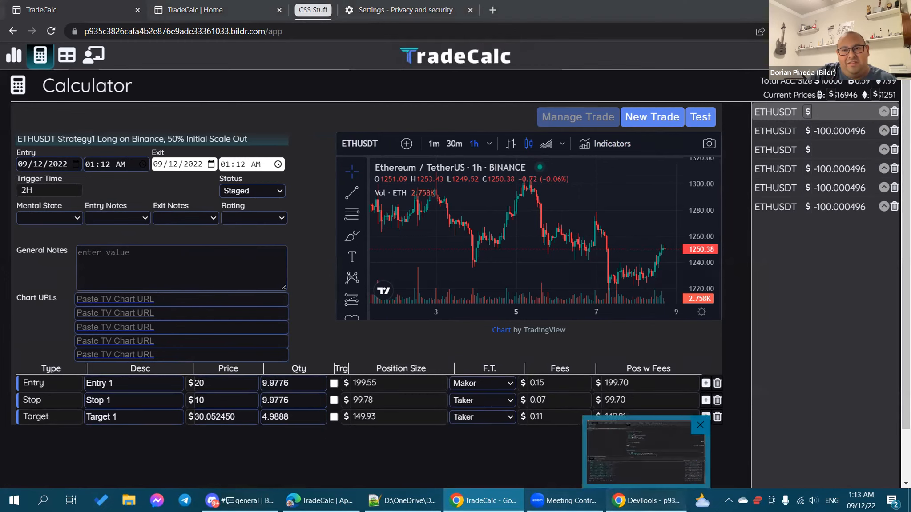
left_click(645, 452)
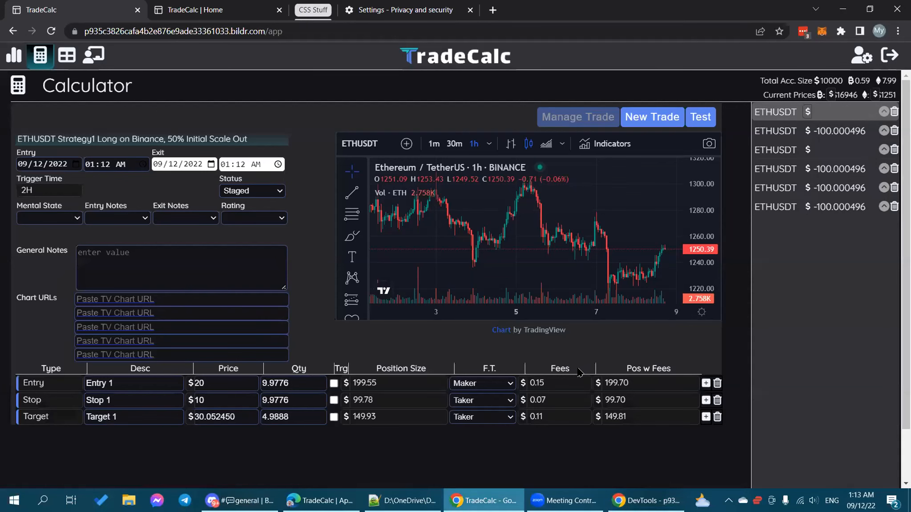
left_click(485, 500)
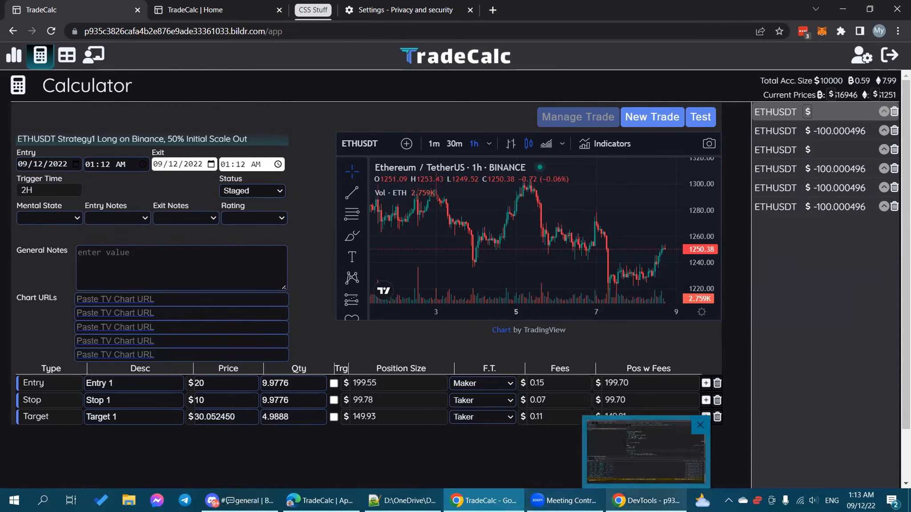
Step: Clear all old messages from the DevTools console and return to TradeCalc
left_click(600, 471)
right_click(514, 393)
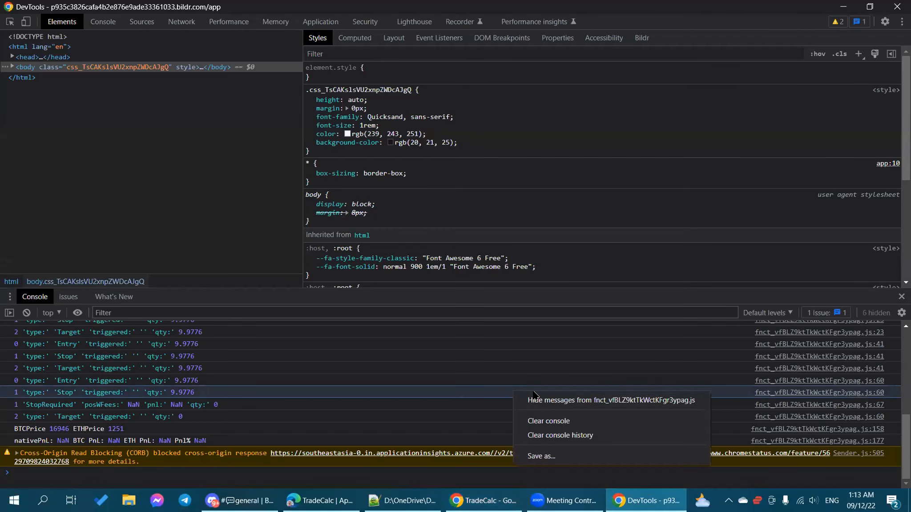
left_click(561, 426)
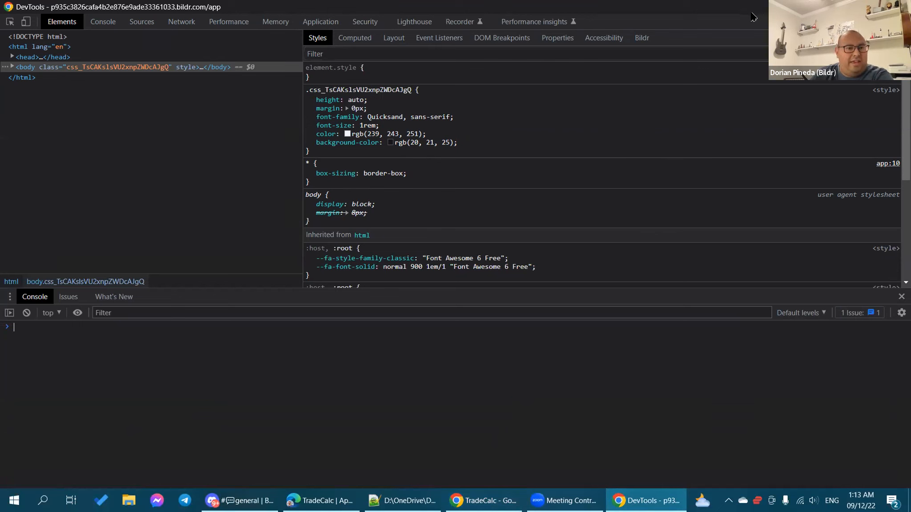
left_click(484, 500)
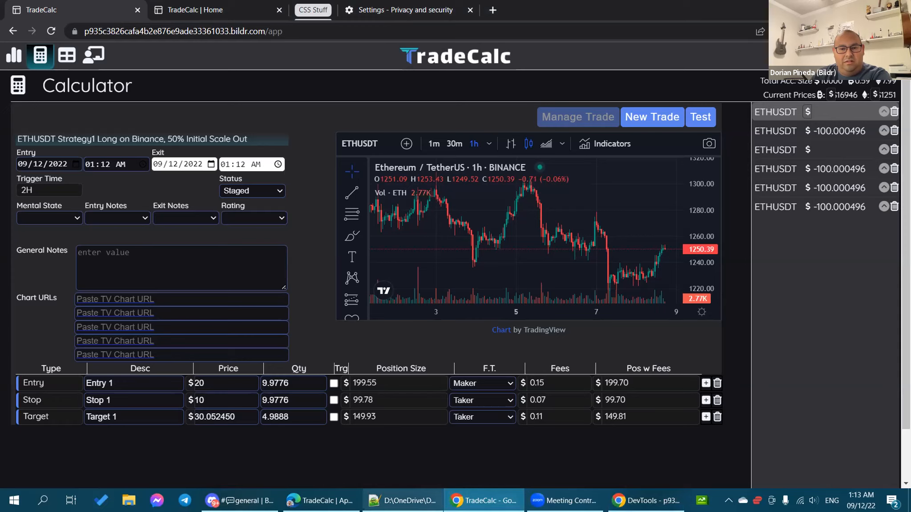
Step: In Bildr, open the Page Load flow of the Calc - Staged Trade Orders flows
key("alt+Tab")
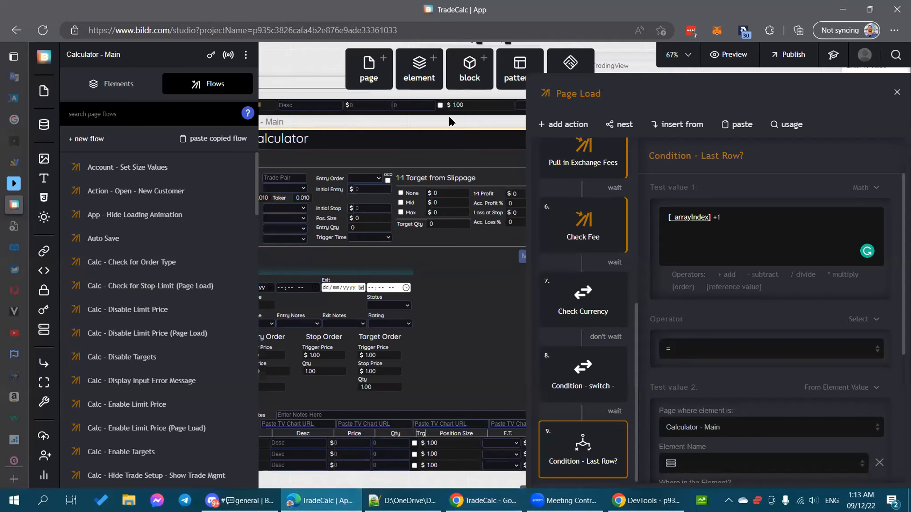
left_click(452, 113)
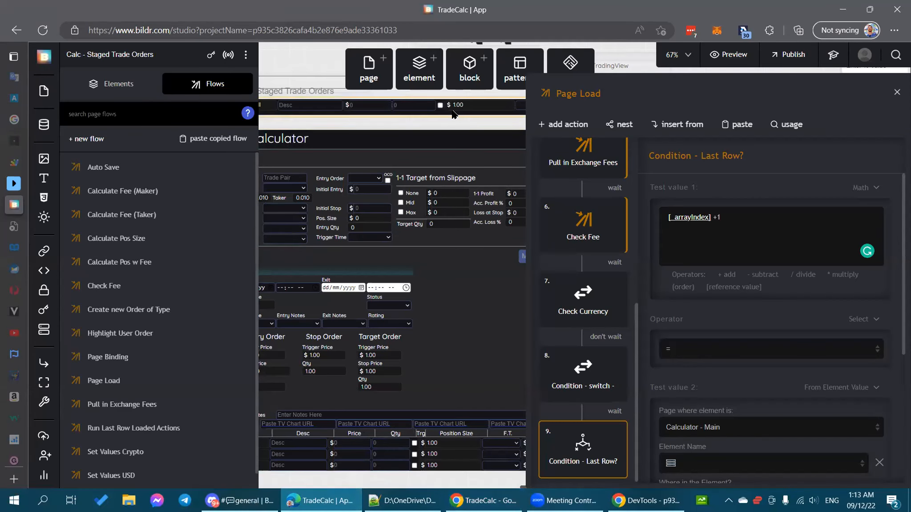
scroll(158, 258, "down", 1)
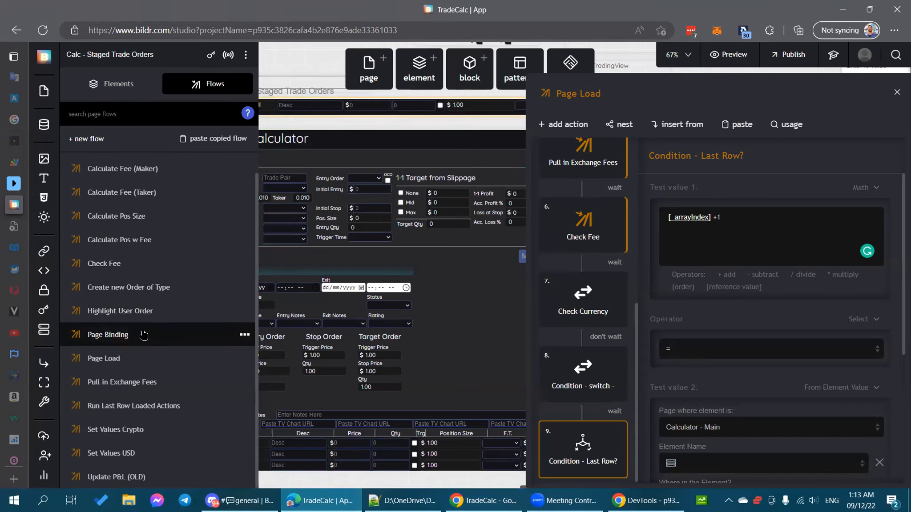
left_click(134, 358)
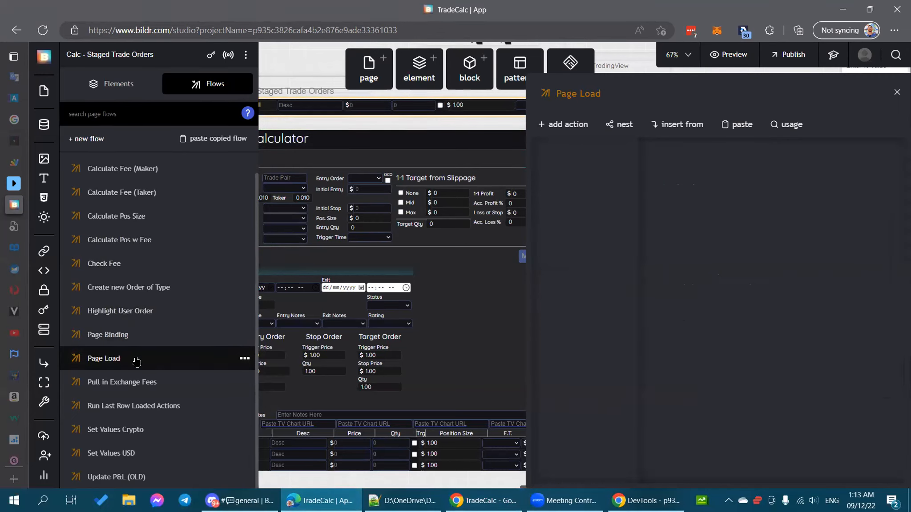
scroll(603, 347, "down", 5)
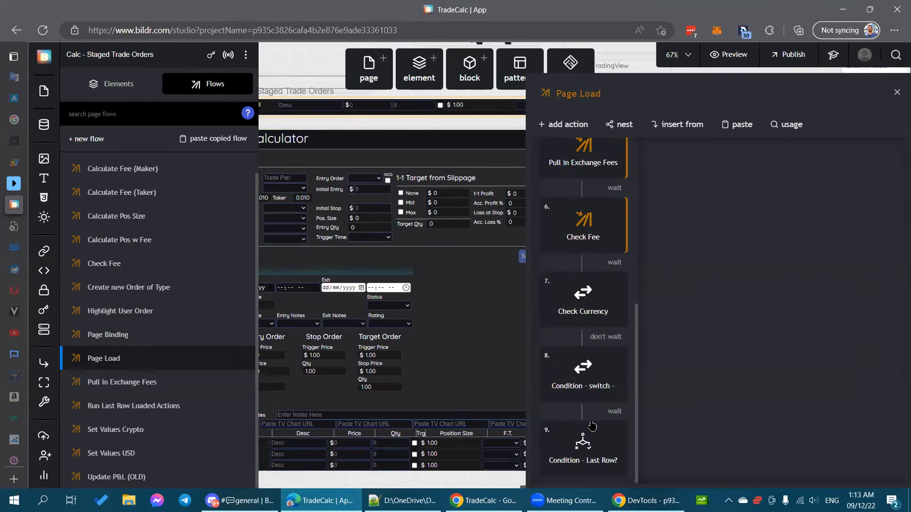
Step: Copy the Action ID of action 9, Condition - Last Row?, and switch to TradeCalc
left_click(580, 442)
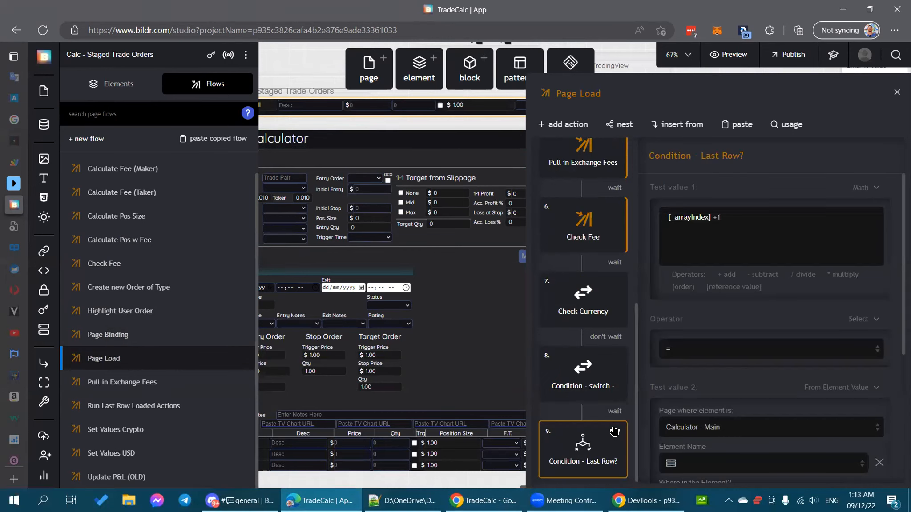
left_click(615, 431)
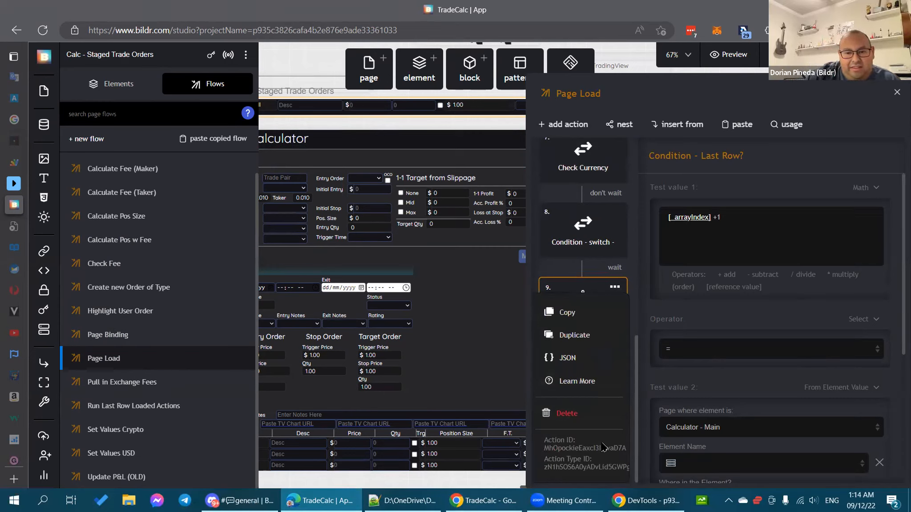
double_click(604, 448)
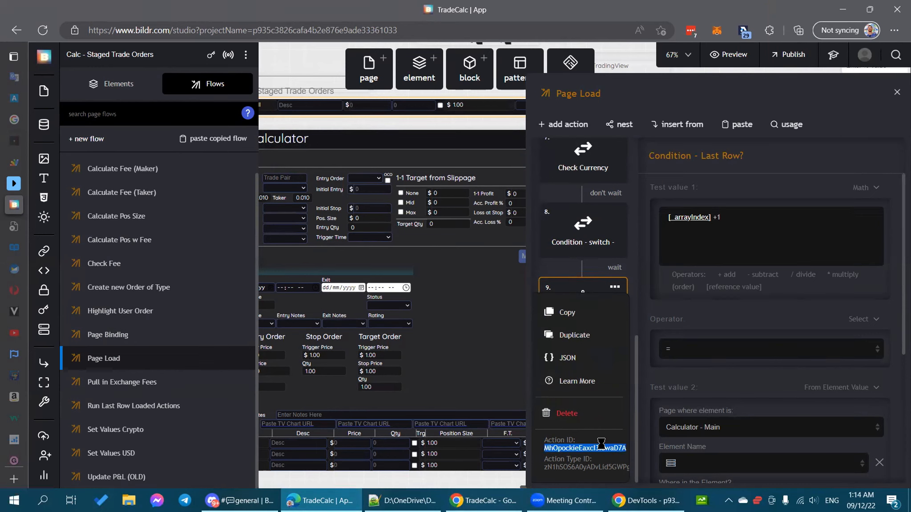
right_click(602, 449)
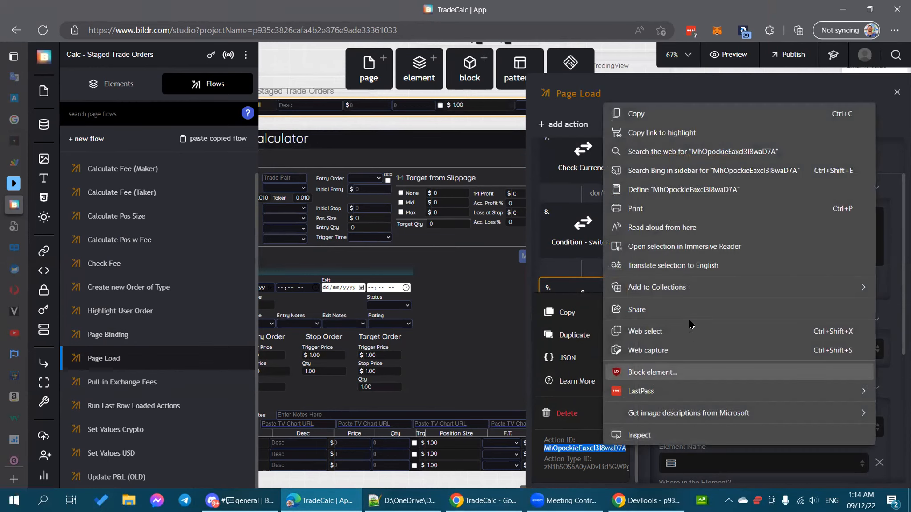
left_click(666, 114)
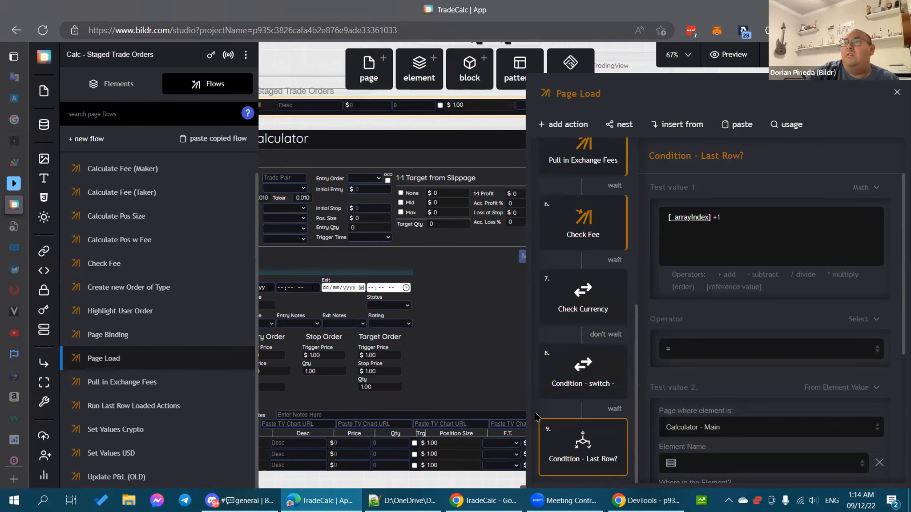
left_click(485, 500)
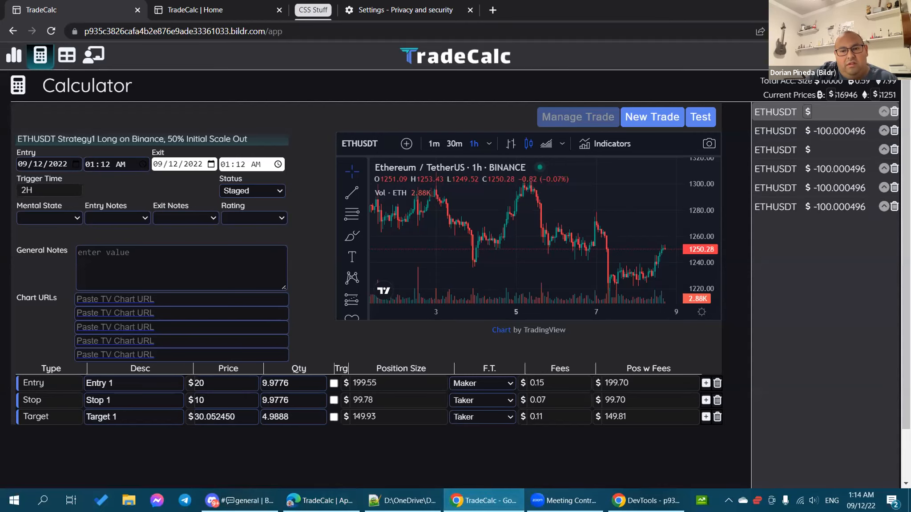
Step: Resize and reposition the DevTools window and open its Sources panel
left_click(643, 500)
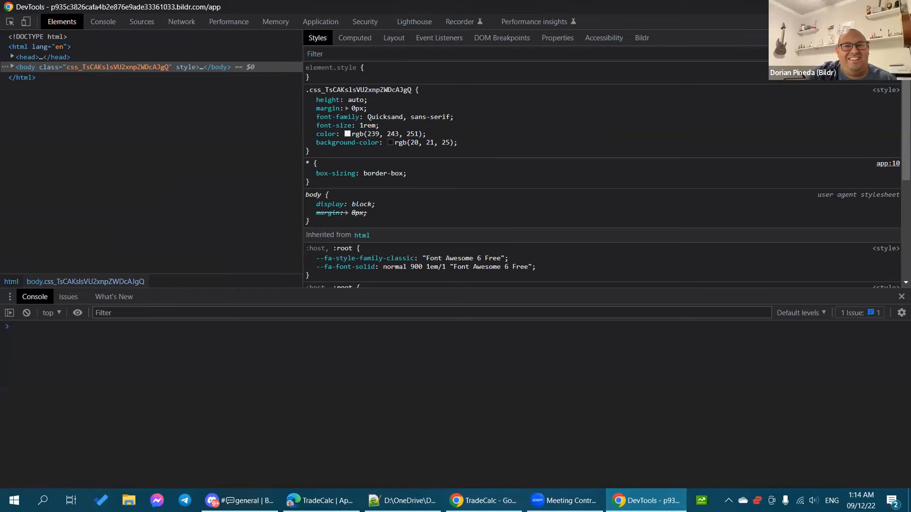
left_click(870, 6)
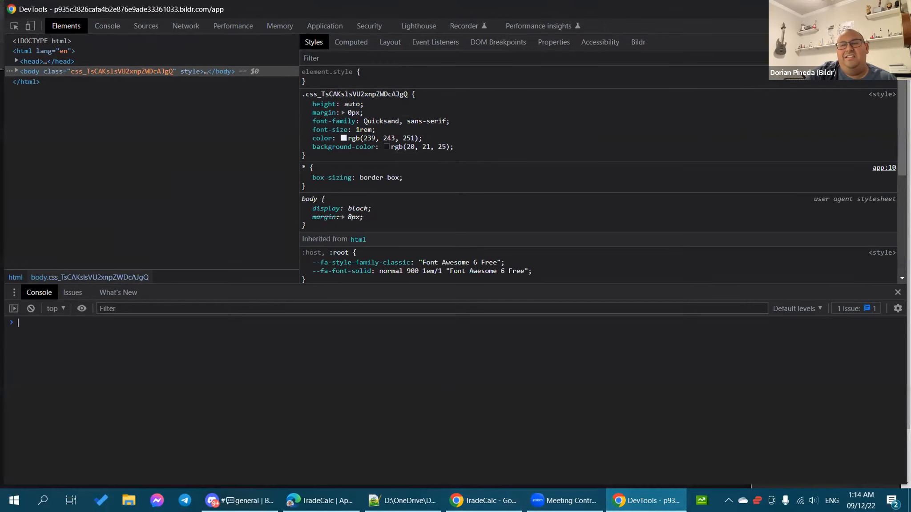
left_click_drag(801, 9, 800, 57)
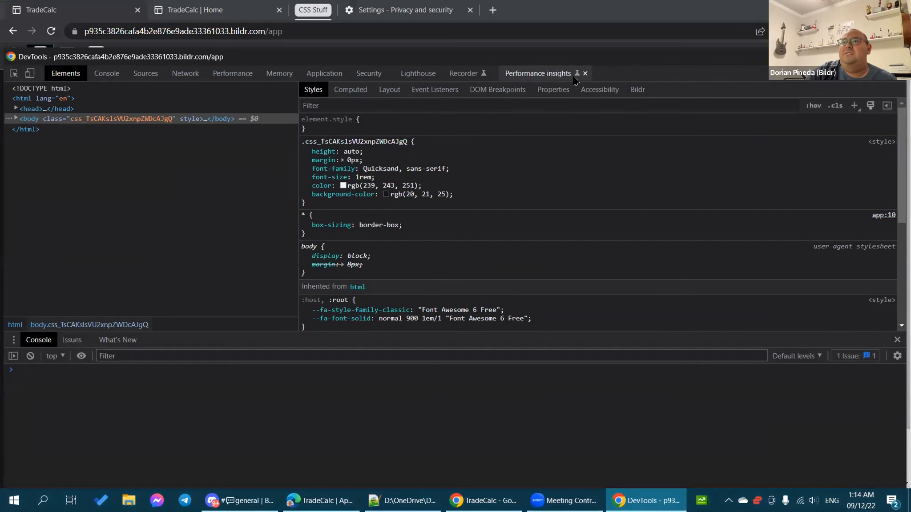
left_click(149, 73)
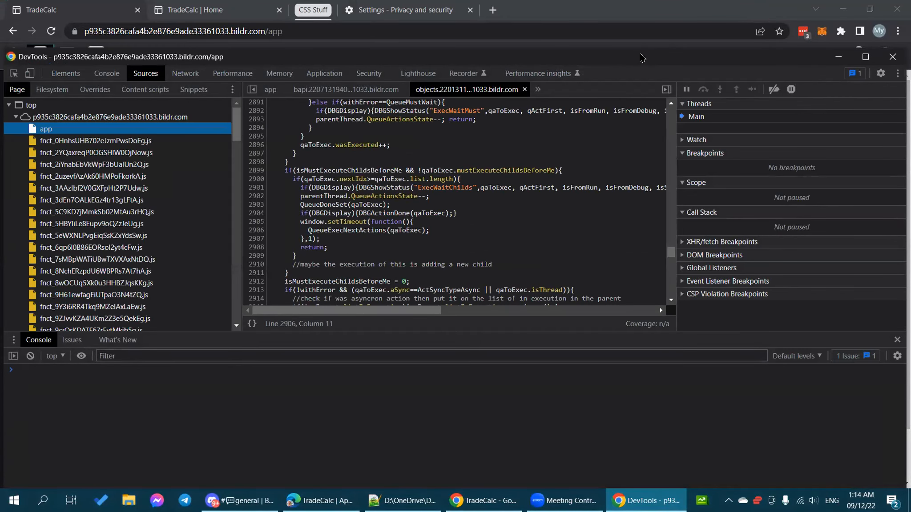
left_click_drag(642, 57, 648, 49)
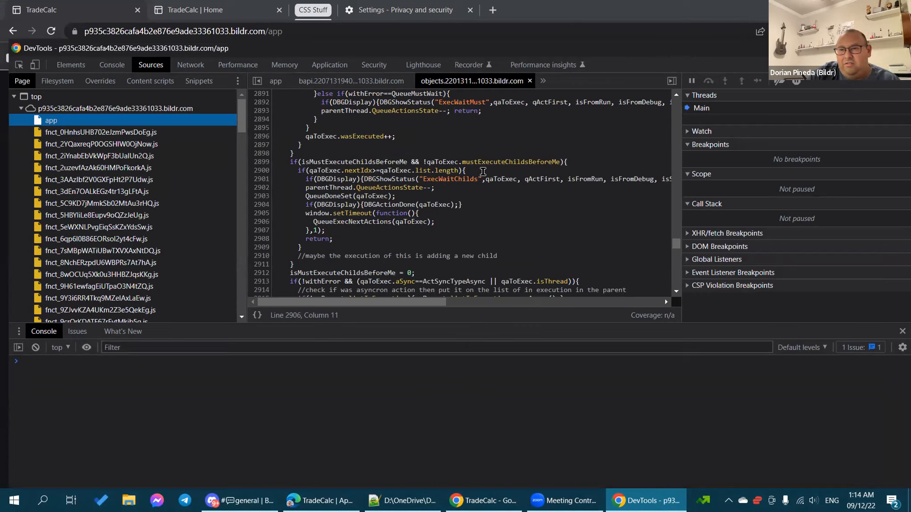
Step: Scroll the objects script to line 2254 and add a breakpoint there
scroll(331, 186, "up", 3)
scroll(331, 186, "up", 2)
scroll(331, 186, "up", 20)
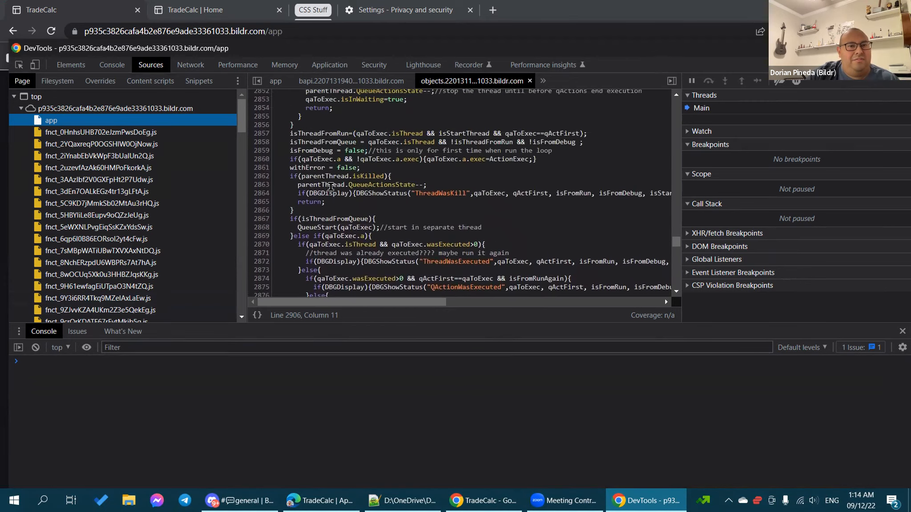
scroll(331, 186, "up", 20)
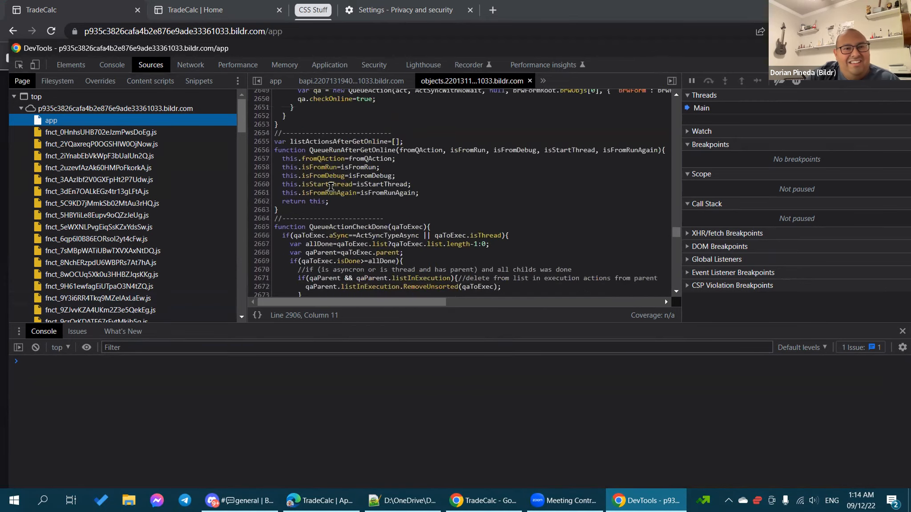
scroll(331, 186, "up", 20)
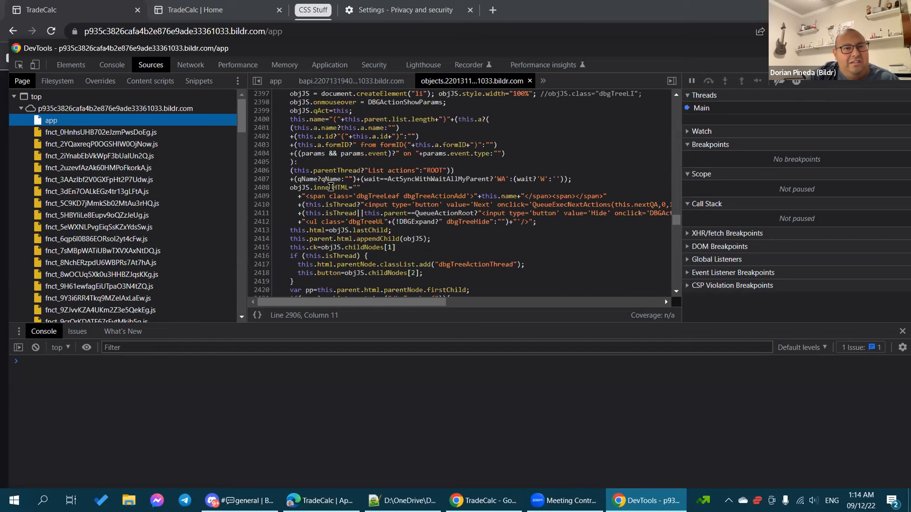
scroll(331, 187, "up", 2)
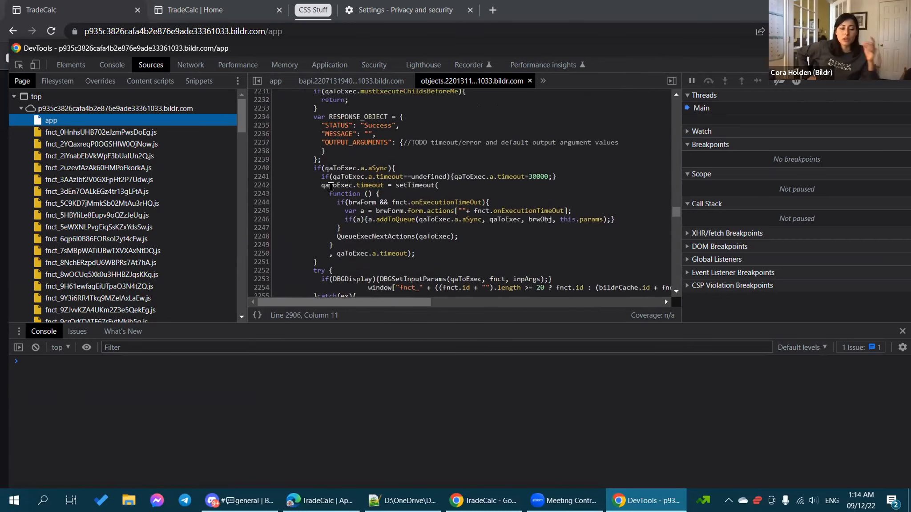
scroll(331, 186, "down", 2)
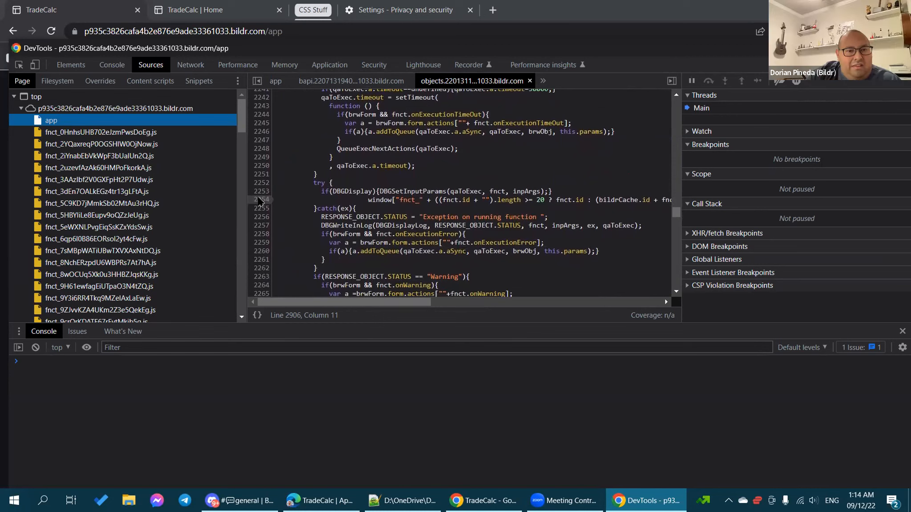
left_click(260, 200)
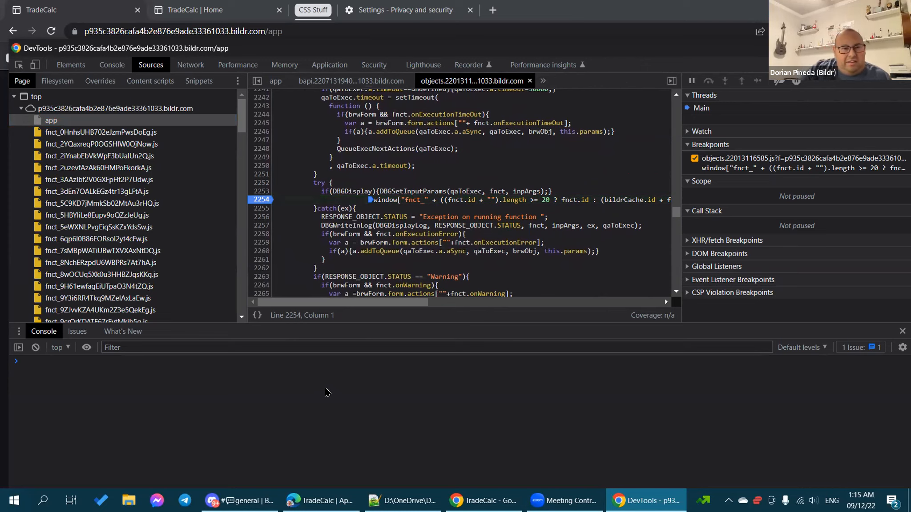
Step: Give the line 2254 breakpoint the condition ['ACTION_ID_HERE'].indexOf(qaToExec.parent.a.id)!=-1
right_click(260, 202)
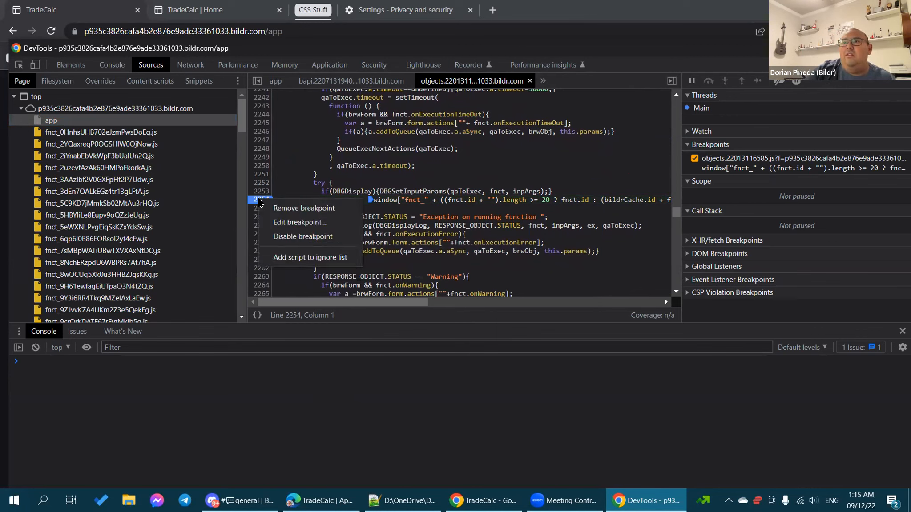
left_click(288, 407)
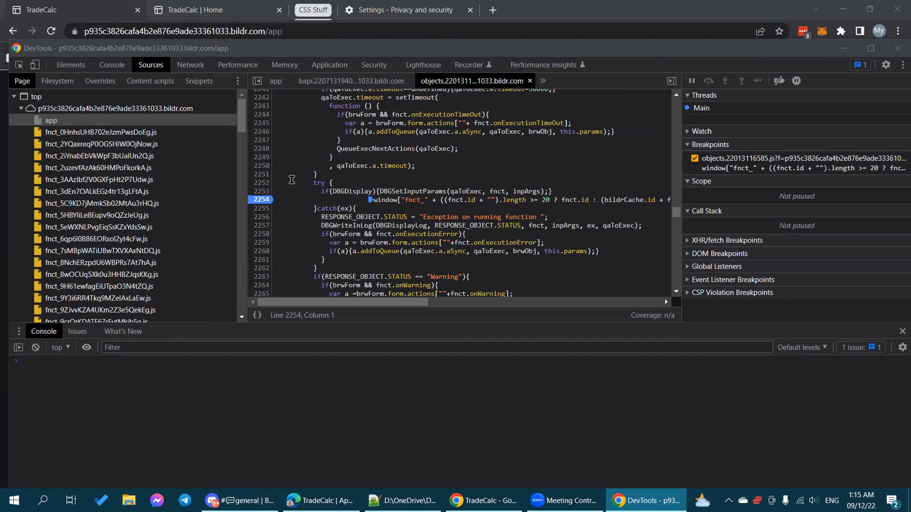
right_click(262, 201)
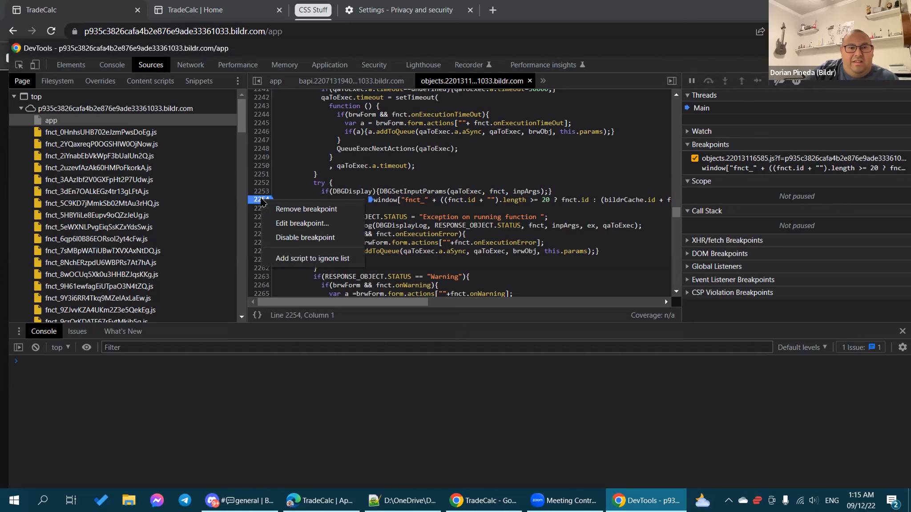
left_click(292, 224)
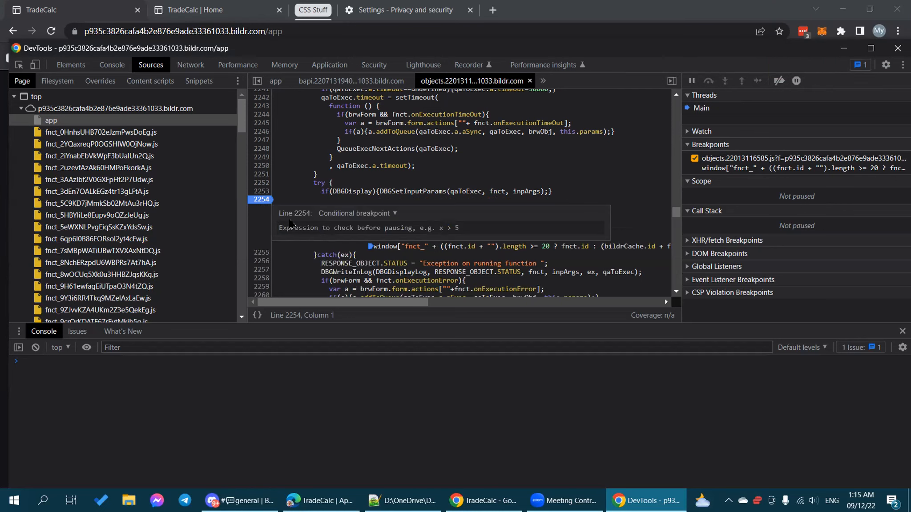
type("['ACTION_ID_HERE'].indexOf(qaToExec.parent.a.id)!=-1")
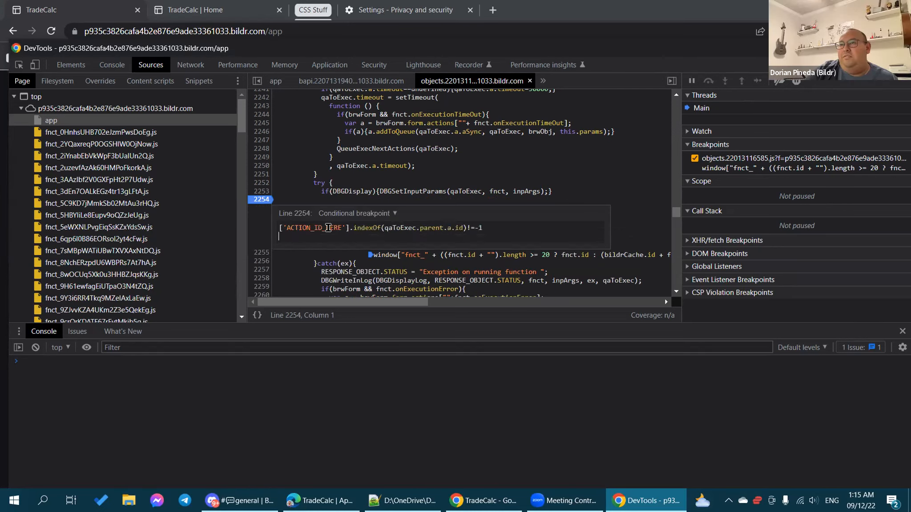
key("BackSpace")
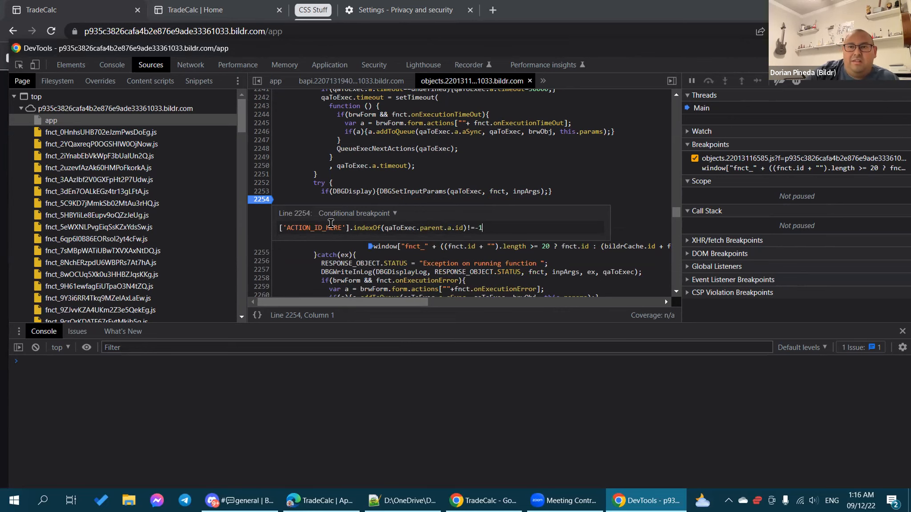
Step: Copy action 9's Action ID from Bildr's Page Load flow and switch back to DevTools
left_click(486, 494)
left_click(322, 499)
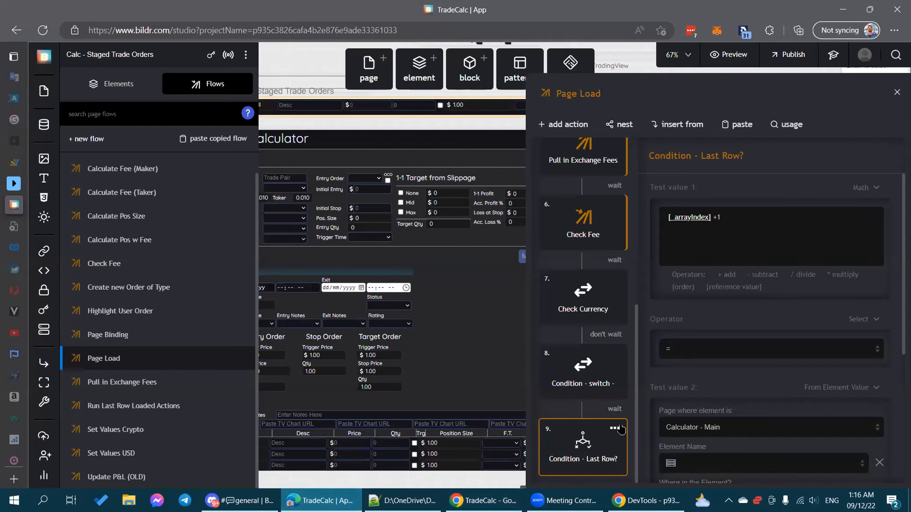
left_click(620, 428)
right_click(599, 449)
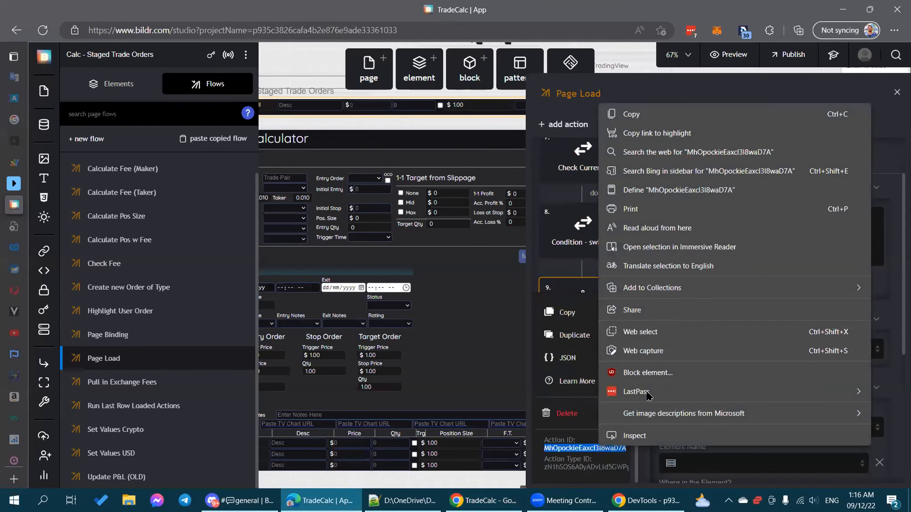
left_click(640, 117)
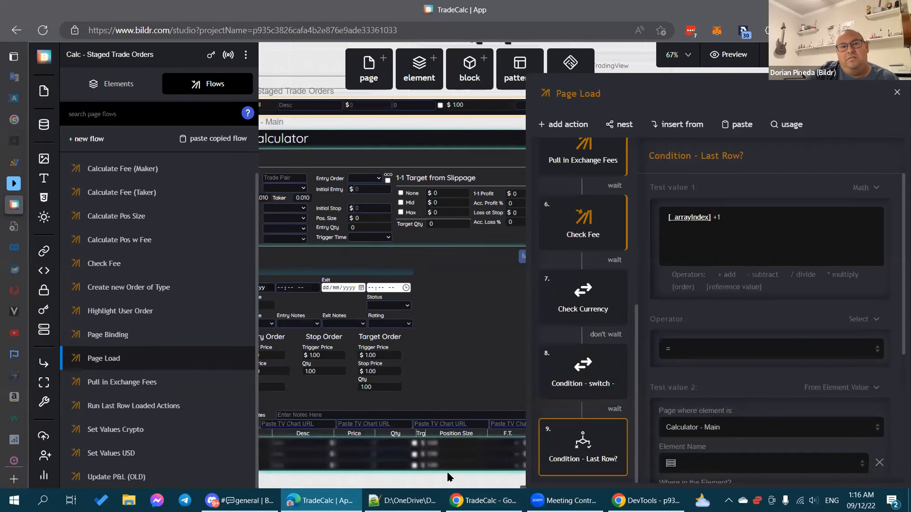
left_click(645, 501)
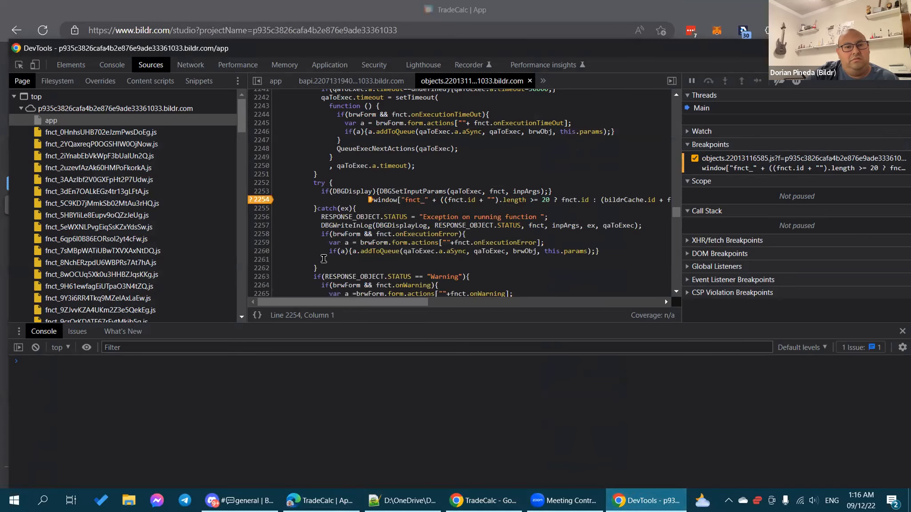
Step: Replace ACTION_ID_HERE in the line 2254 breakpoint condition with the copied ID and save it
right_click(263, 200)
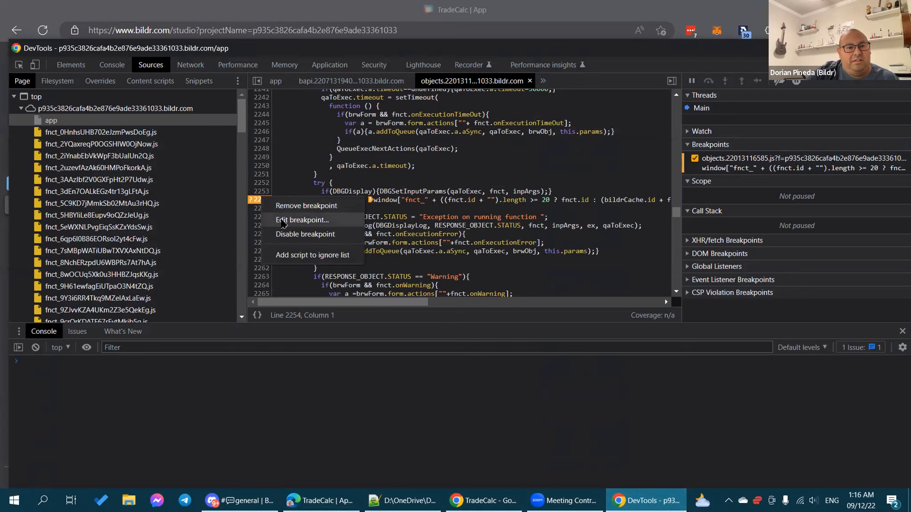
left_click(302, 220)
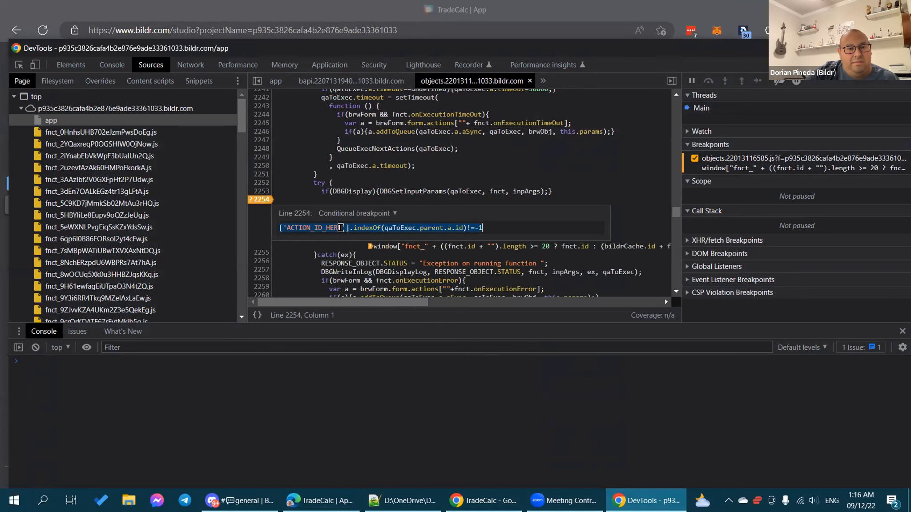
double_click(315, 227)
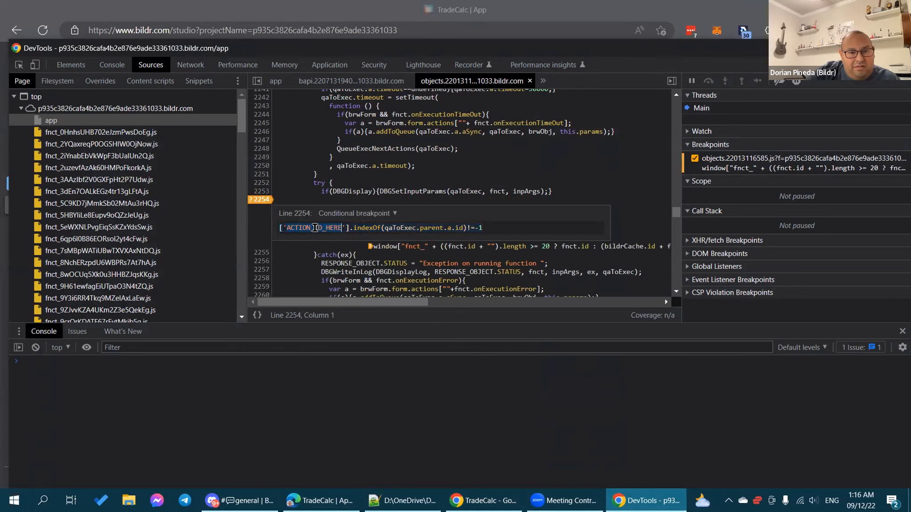
key("ctrl+v")
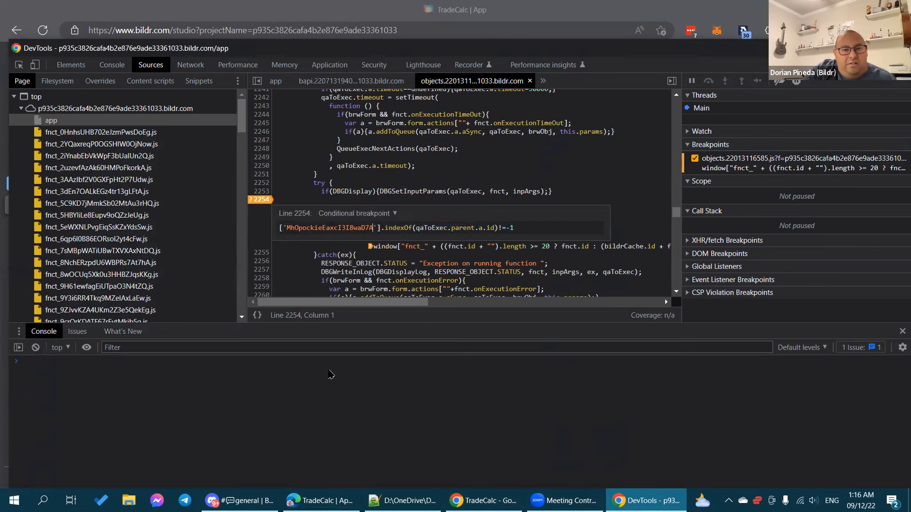
key("Return")
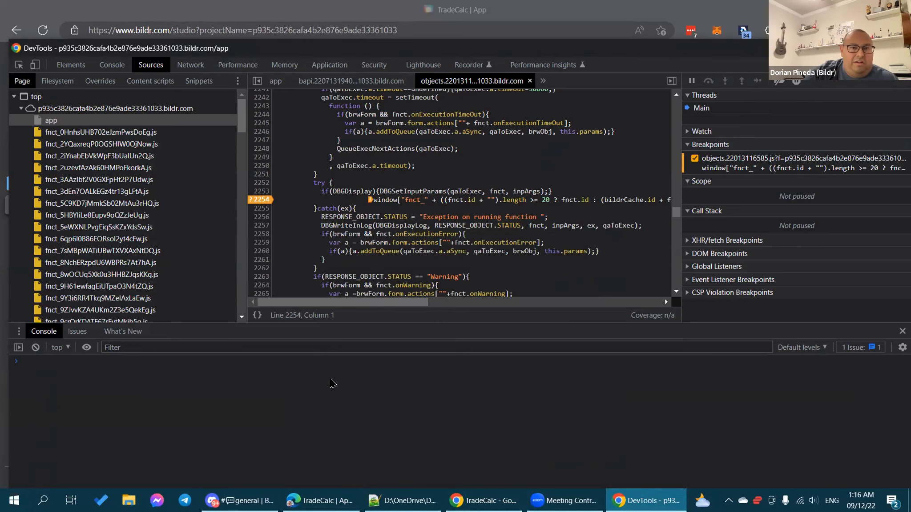
left_click(488, 501)
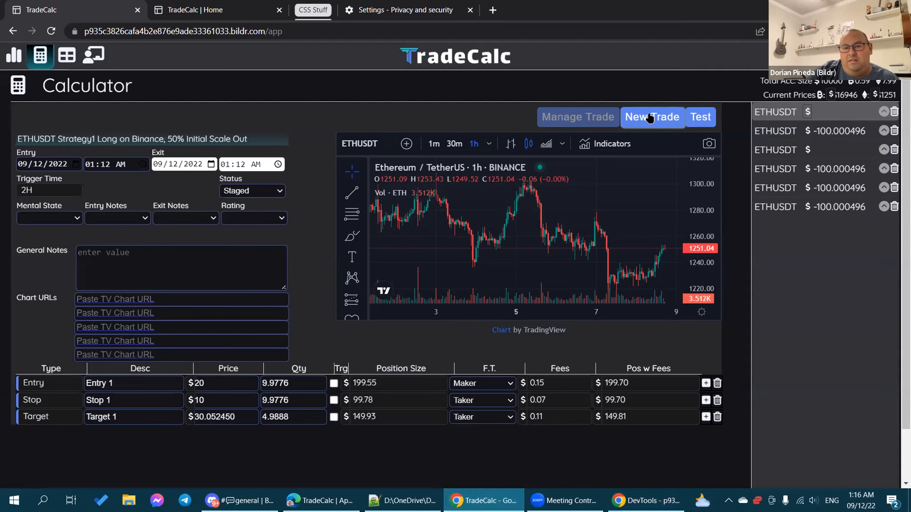
Step: Run New Trade, Load Trade and Manage Trade, then view DevTools paused at line 2254
left_click(649, 117)
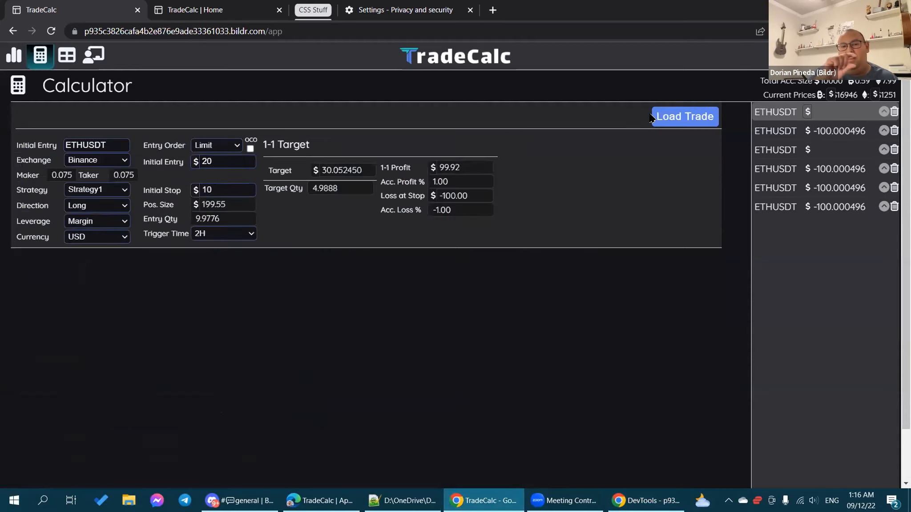
left_click(679, 117)
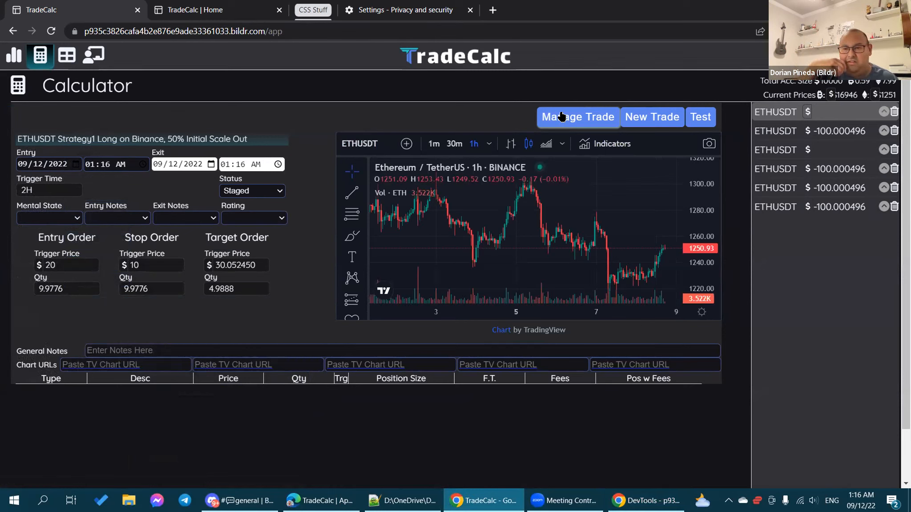
left_click(562, 116)
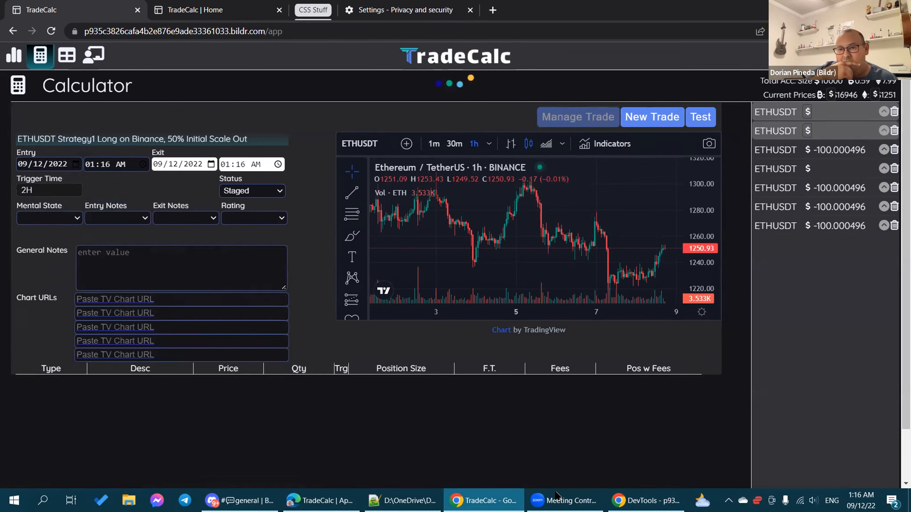
left_click(646, 501)
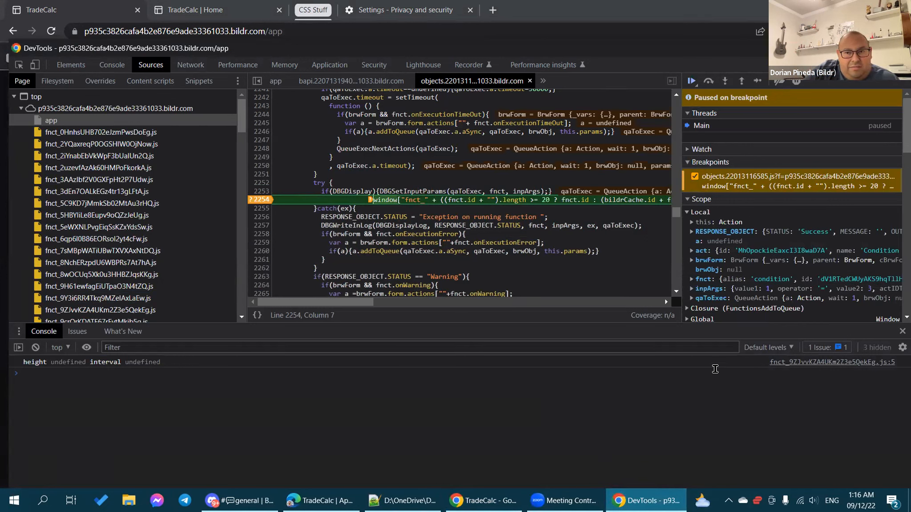
Step: Resume past the line 2254 breakpoint twice and inspect the paused code's values
left_click(692, 82)
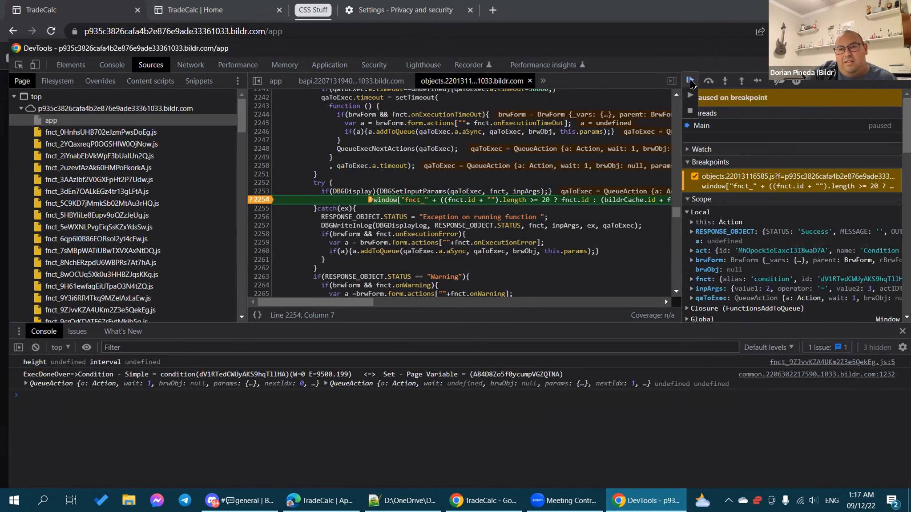
left_click(692, 81)
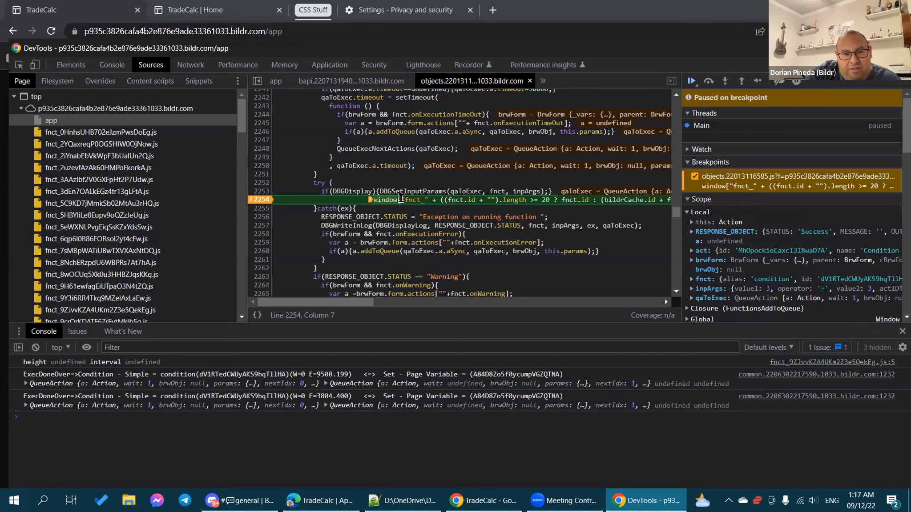
mouse_move(401, 198)
mouse_move(569, 226)
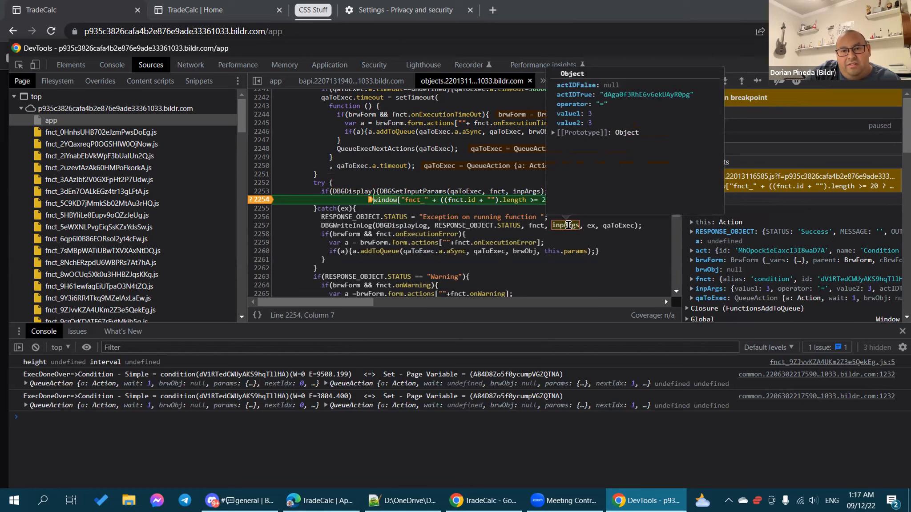
scroll(568, 225, "right", 3)
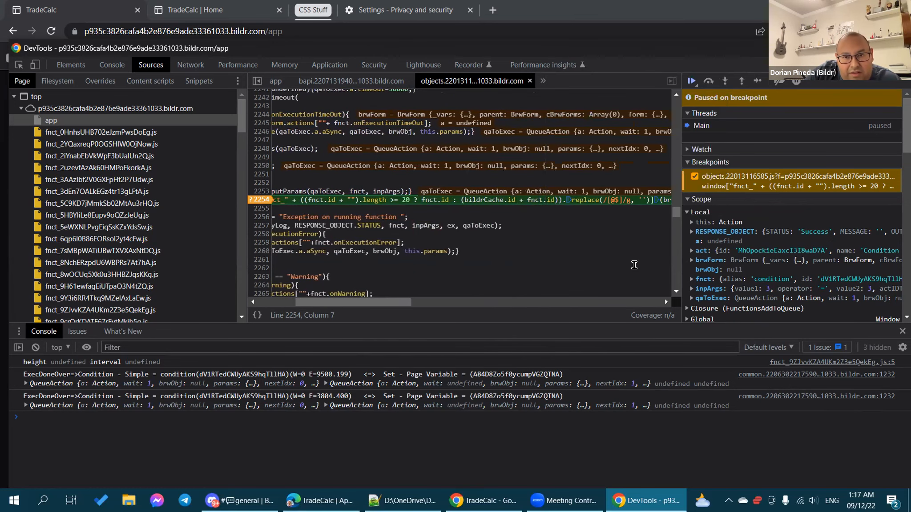
scroll(637, 252, "right", 2)
scroll(637, 251, "right", 4)
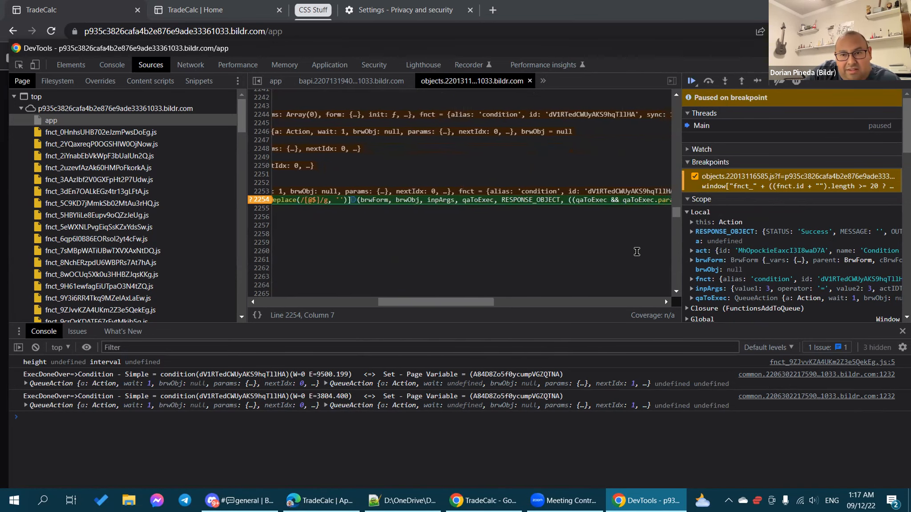
scroll(637, 252, "right", 3)
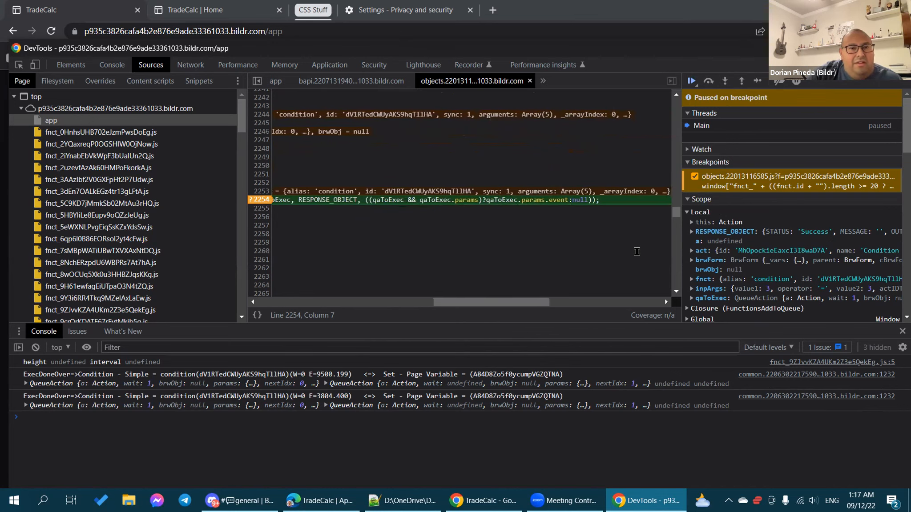
scroll(637, 252, "left", 2)
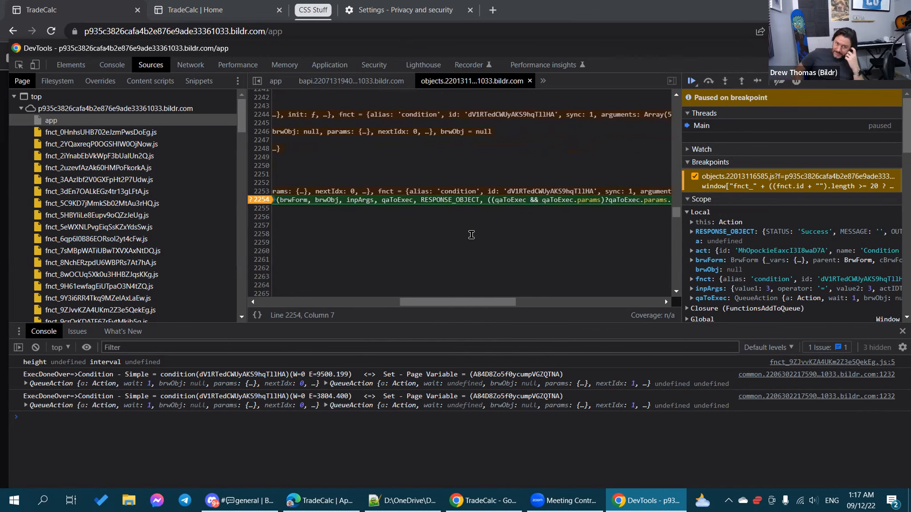
mouse_move(359, 199)
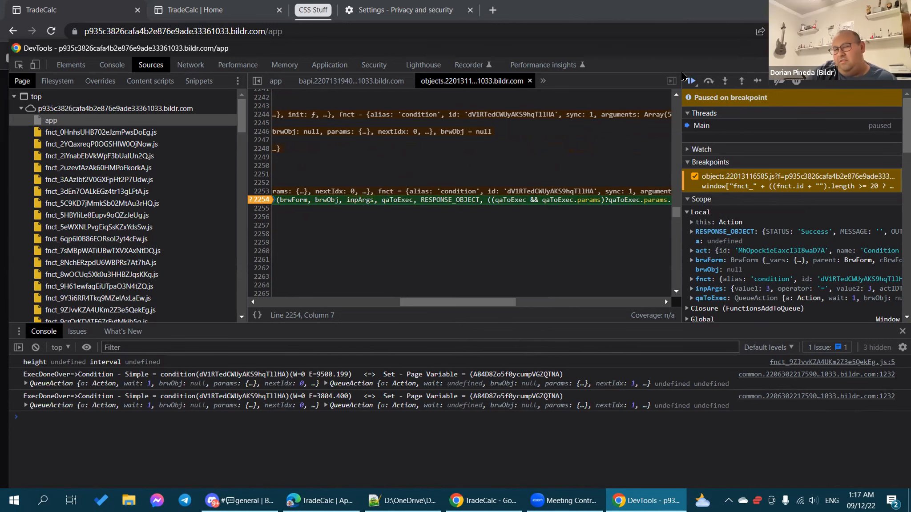
Step: Resume the script once more and bring the TradeCalc calculator back to the front
left_click(692, 81)
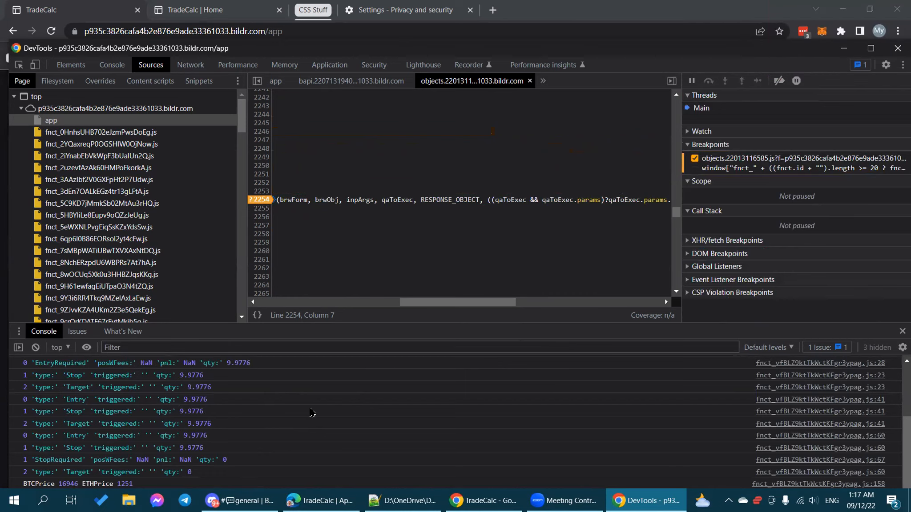
scroll(311, 412, "up", 3)
scroll(311, 412, "up", 1)
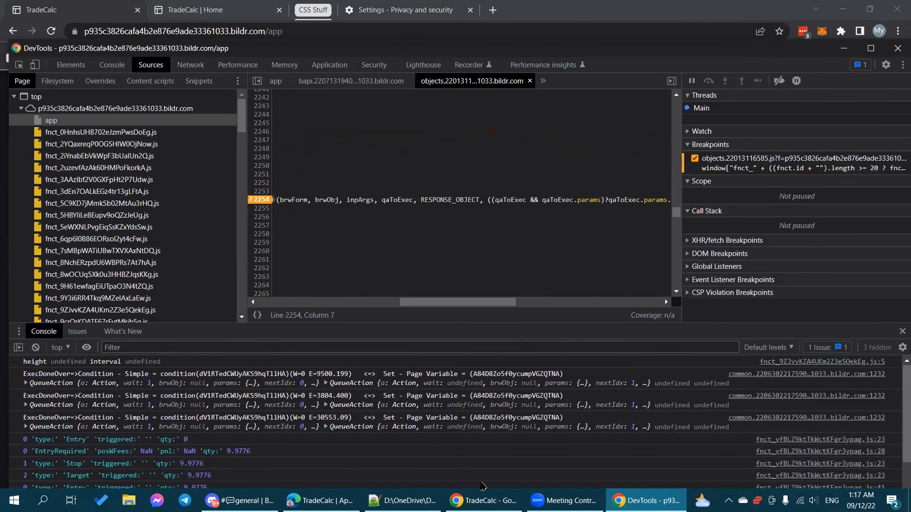
left_click(483, 501)
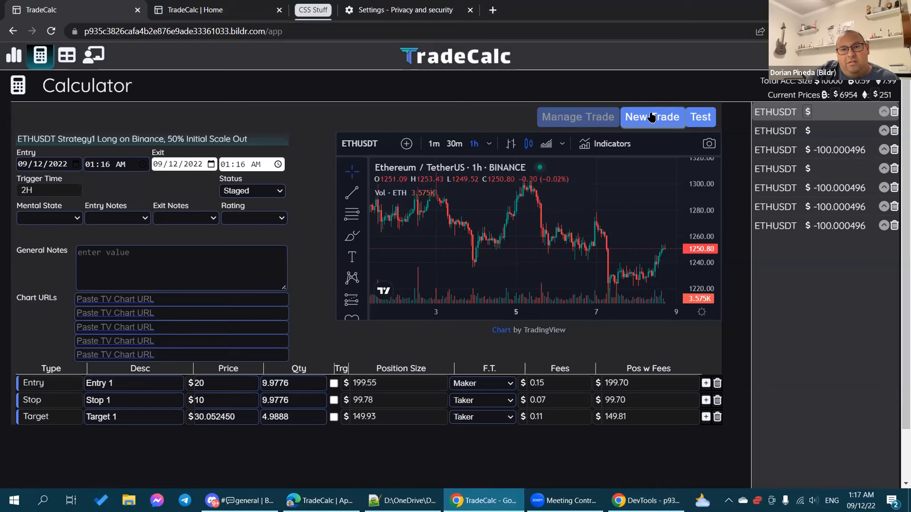
Step: Start, load and manage a new trade, then resume past the breakpoint twice in DevTools
left_click(566, 118)
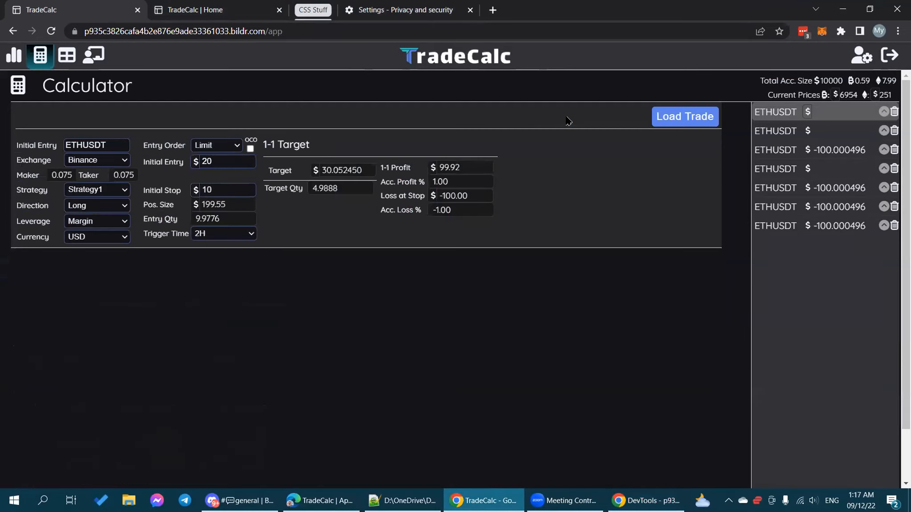
left_click(676, 117)
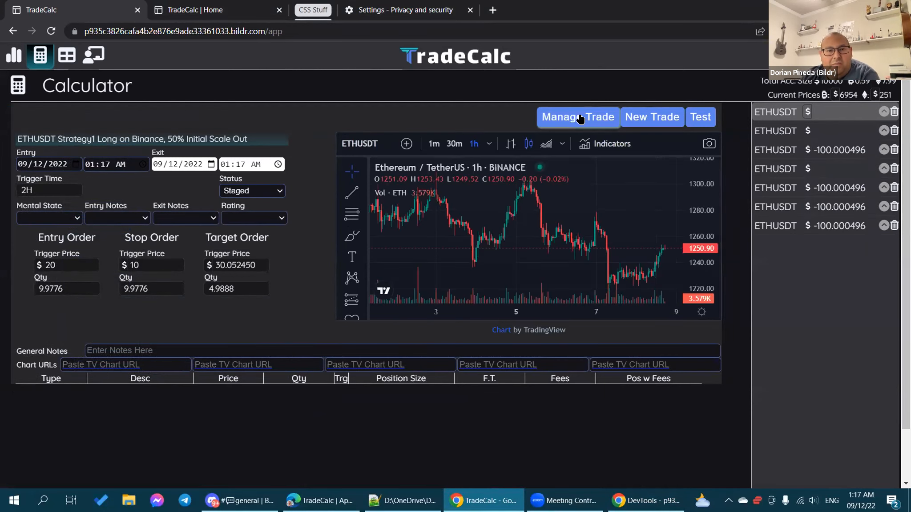
left_click(580, 118)
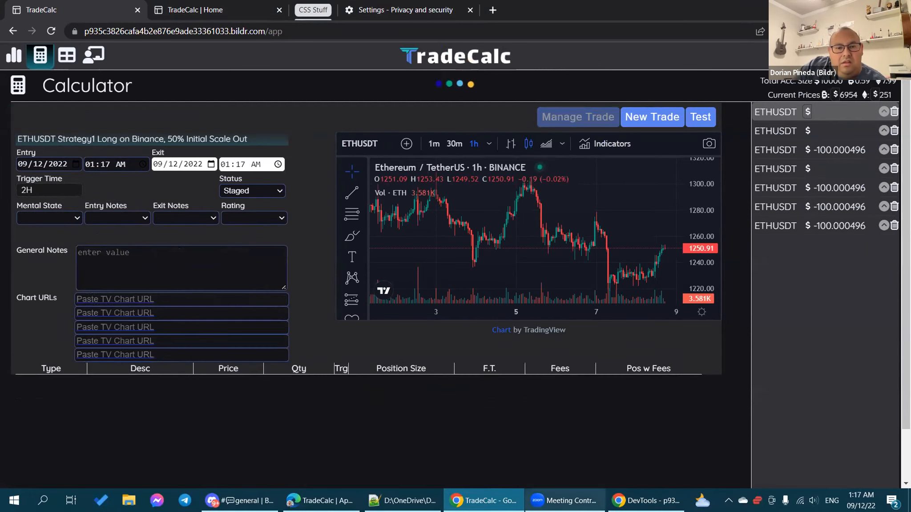
left_click(646, 500)
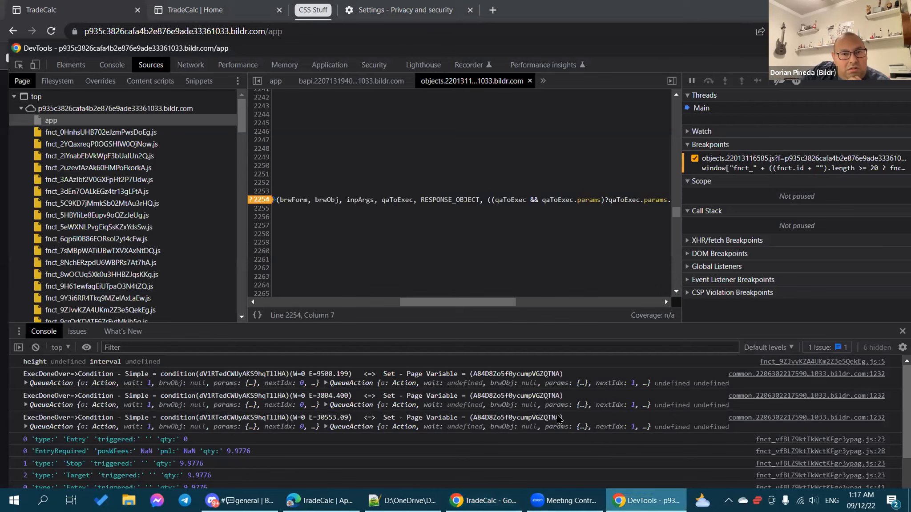
scroll(544, 424, "down", 2)
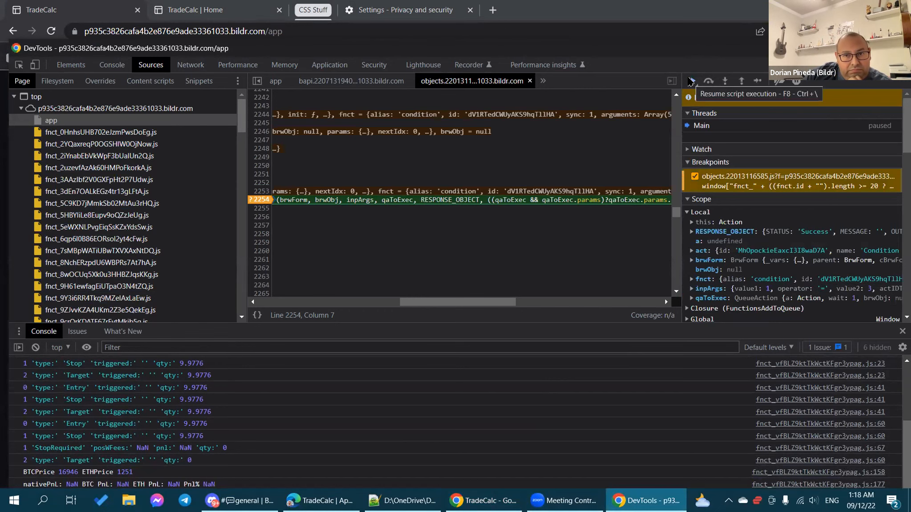
left_click(691, 81)
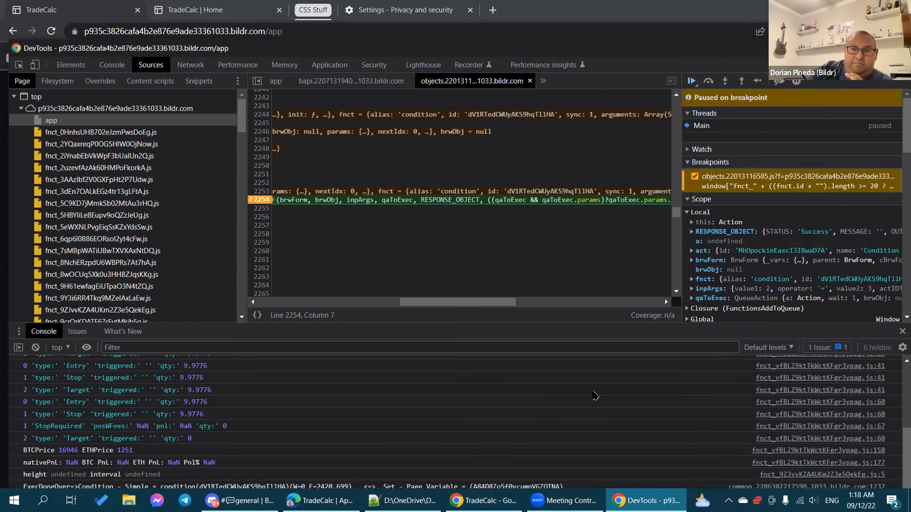
left_click(692, 81)
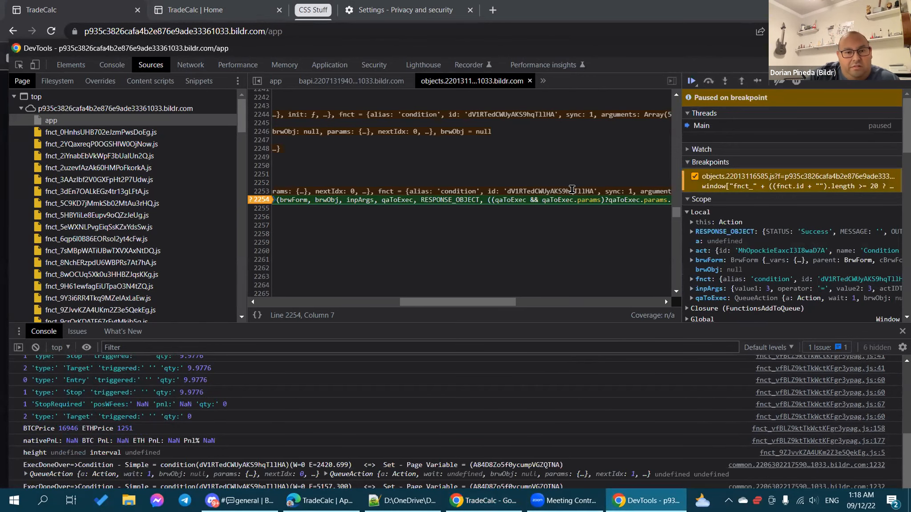
Step: Compare the TradeCalc page with the debugger, resume with F8, and return to TradeCalc
left_click(663, 24)
left_click(645, 501)
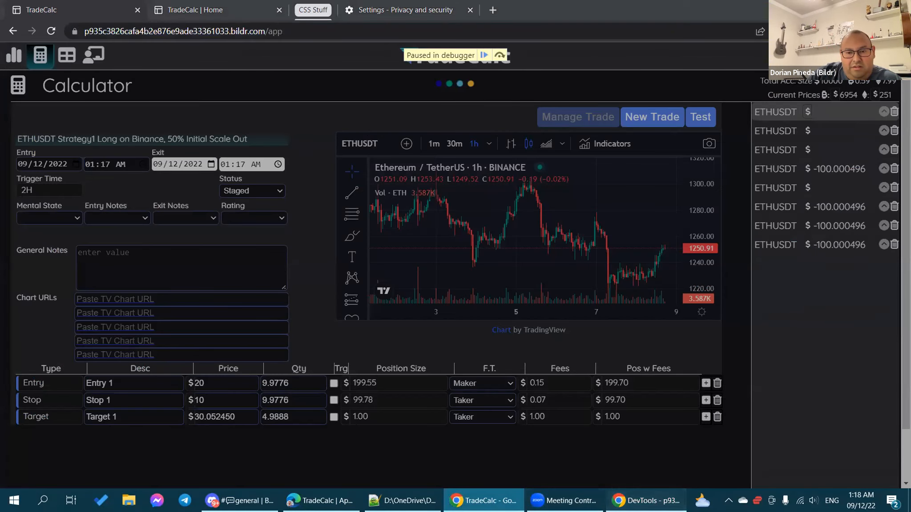
left_click(640, 24)
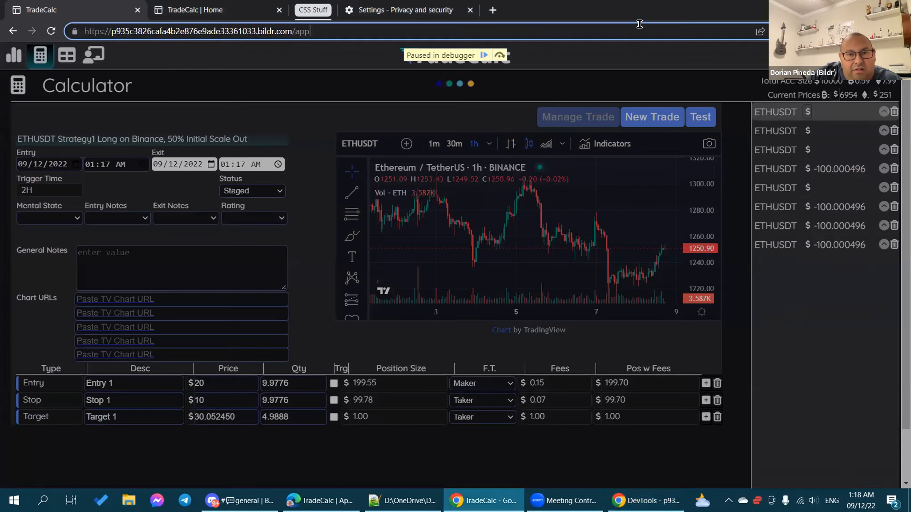
left_click(646, 502)
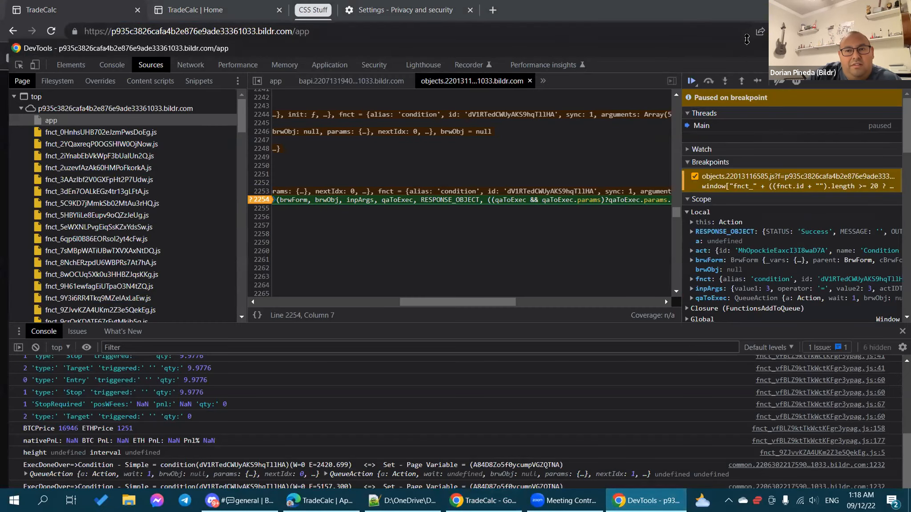
left_click_drag(745, 76, 736, 41)
mouse_move(556, 189)
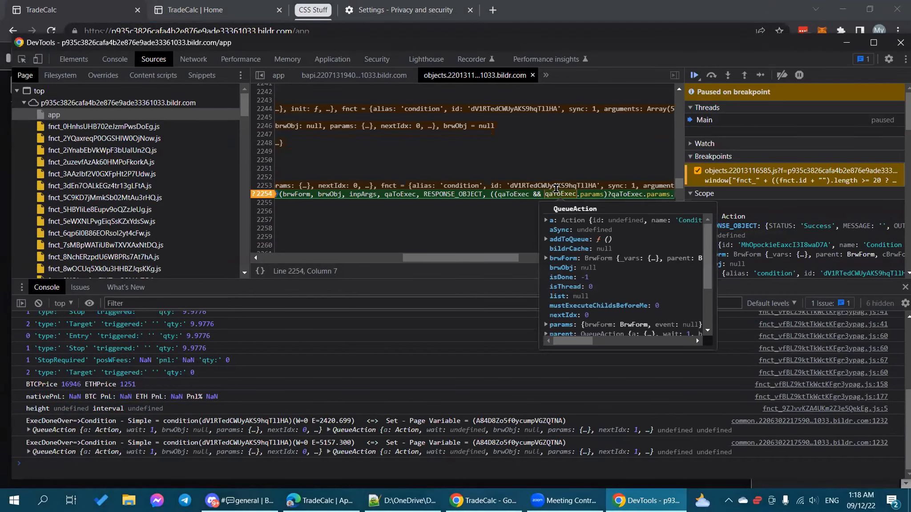
mouse_move(357, 192)
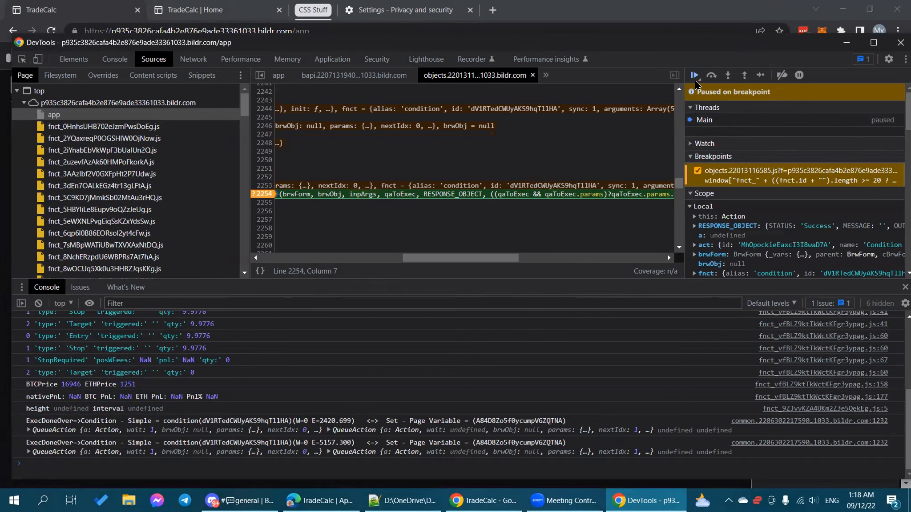
key("F8")
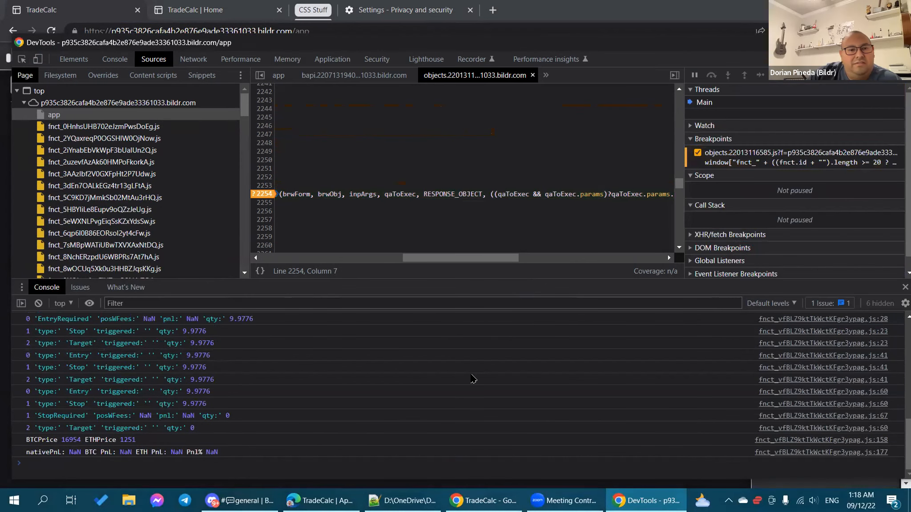
left_click(456, 496)
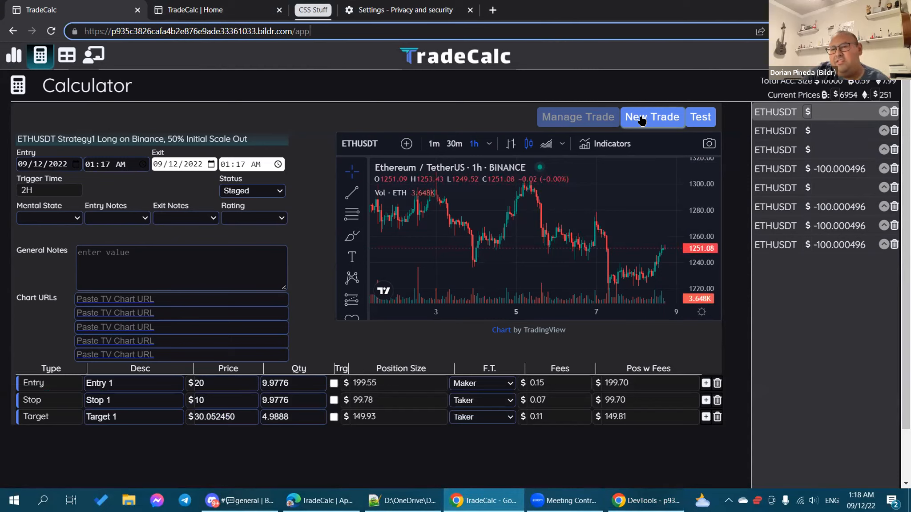
Step: Create a new trade, load it, and reopen it with Manage Trade to hit the breakpoint
left_click(409, 341)
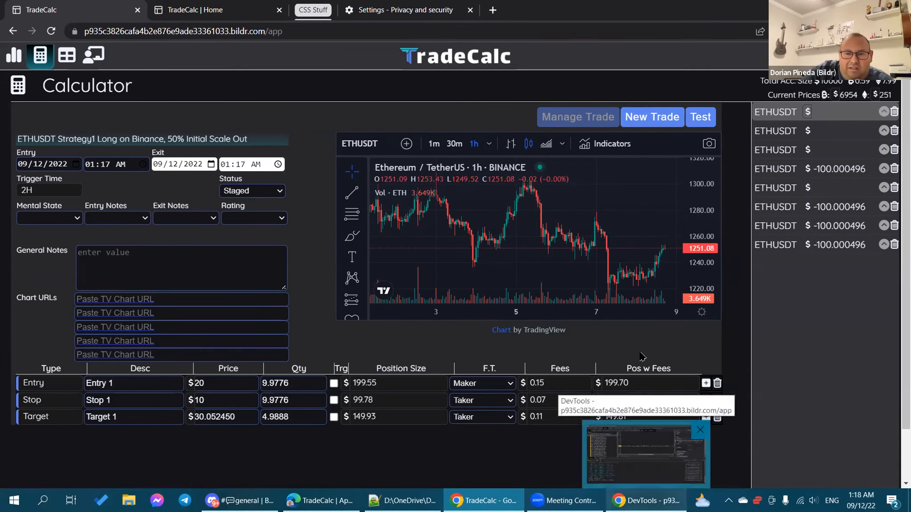
left_click(636, 115)
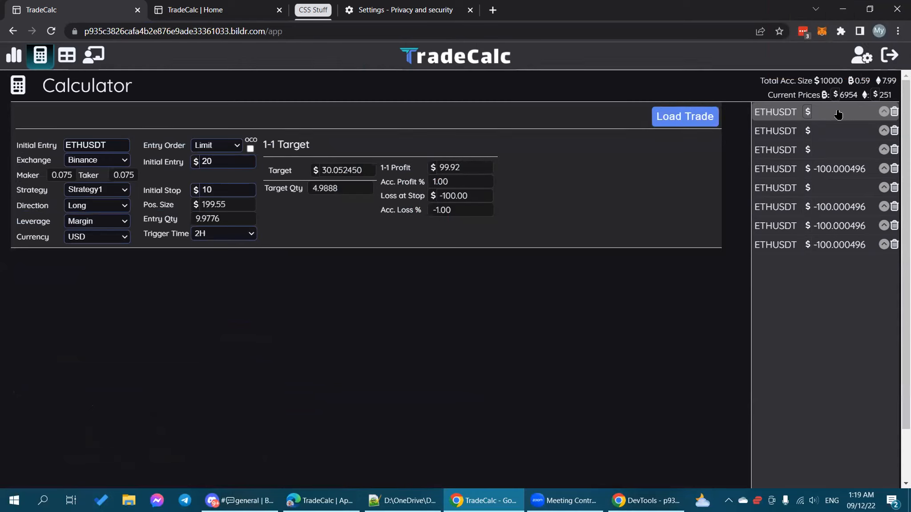
left_click(674, 119)
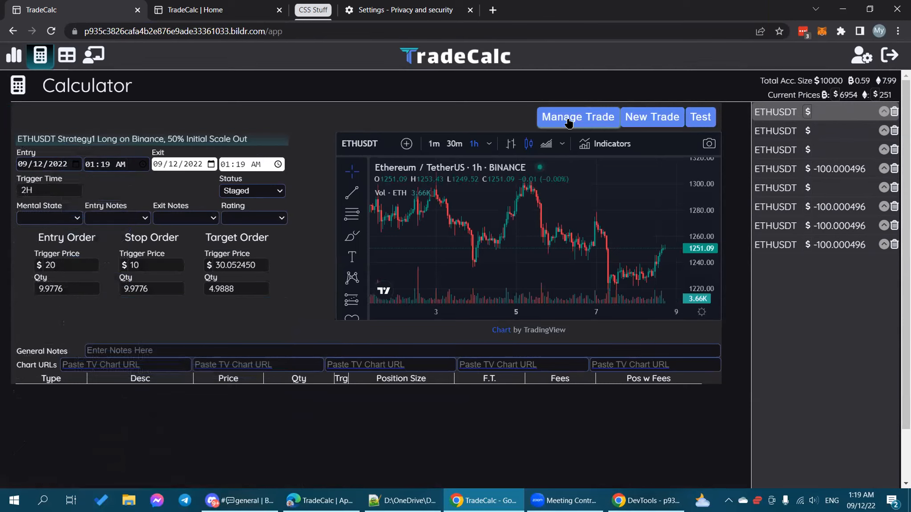
left_click(568, 120)
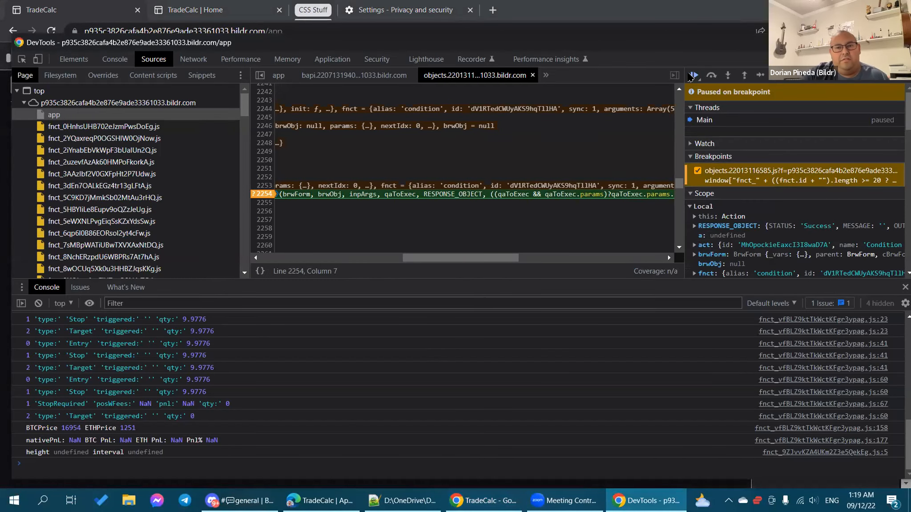
Step: Resume the paused debugger until TradeCalc shows its nine ETHUSDT trades, then return to TradeCalc
left_click(694, 75)
left_click(692, 76)
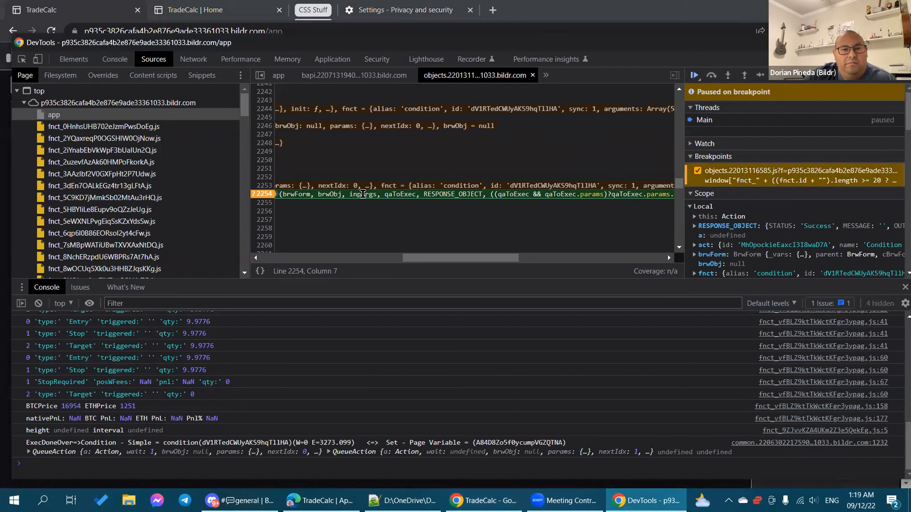
mouse_move(363, 194)
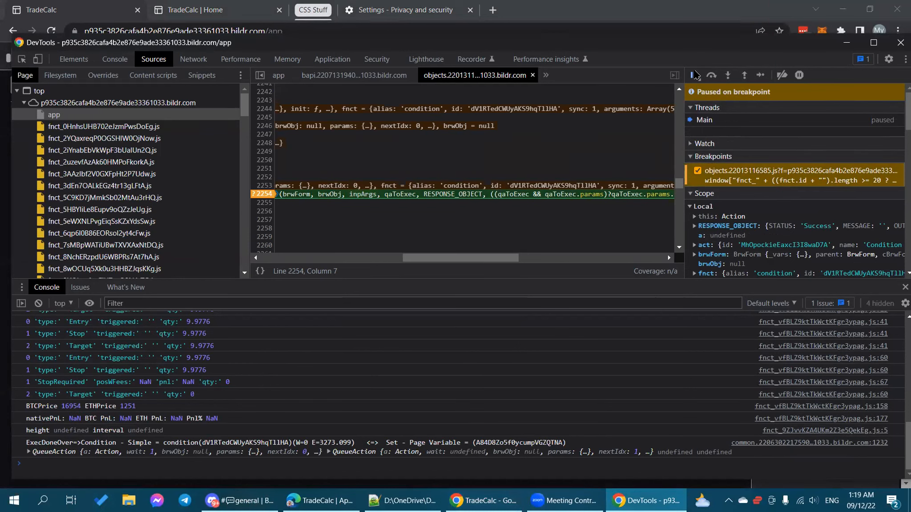
left_click(694, 75)
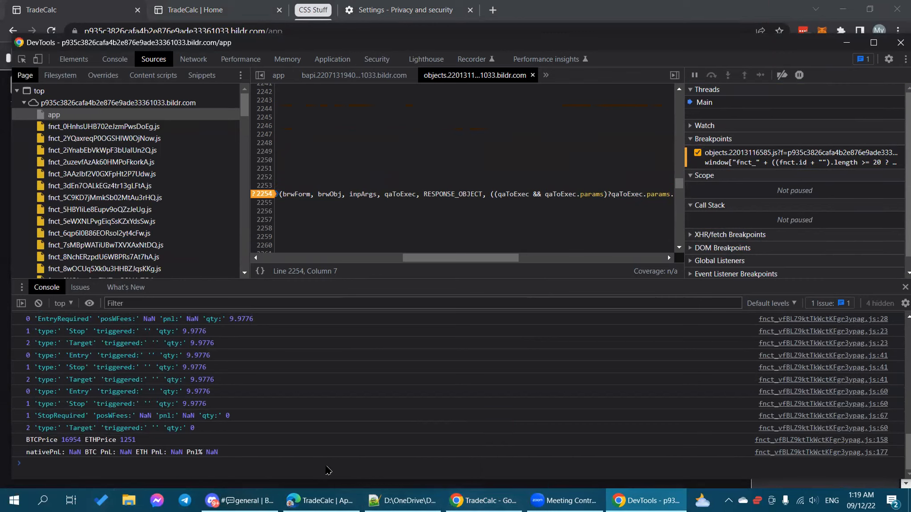
left_click(483, 500)
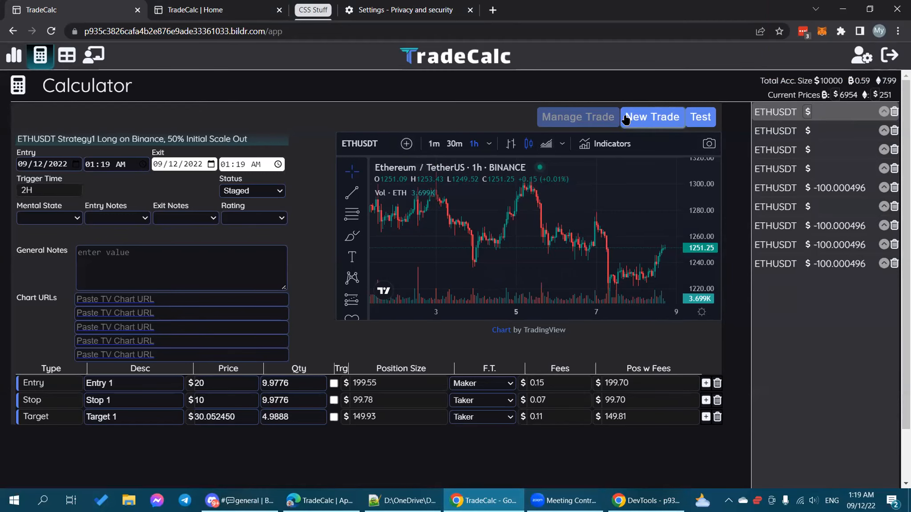
Step: Start a new trade in TradeCalc, then bring up DevTools' line 2254 breakpoint options
left_click(652, 118)
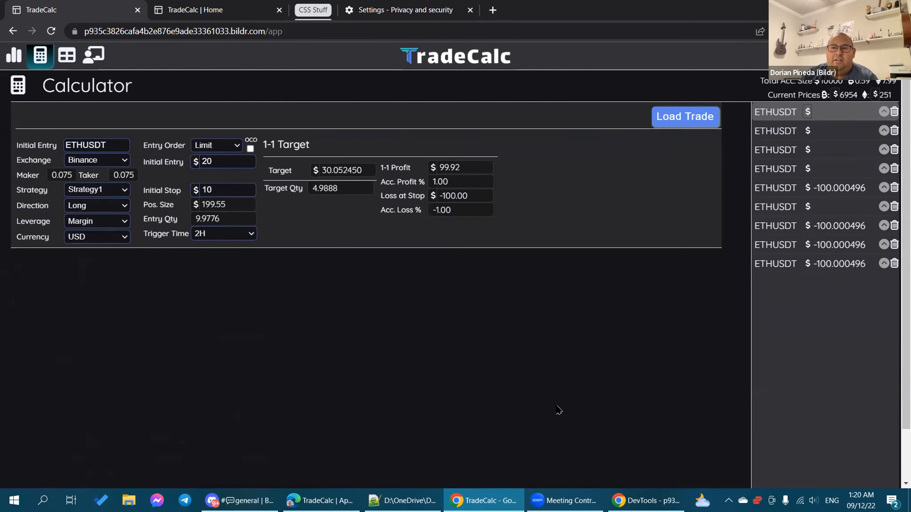
left_click(637, 496)
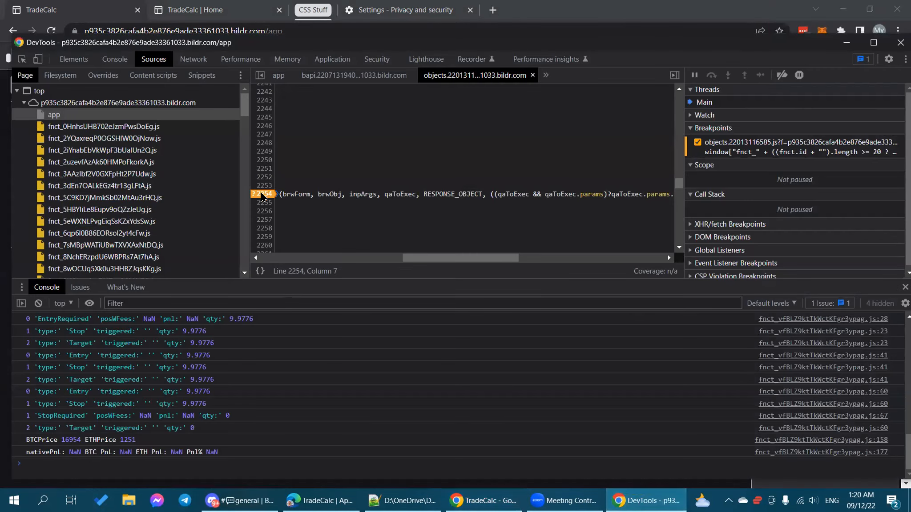
right_click(264, 197)
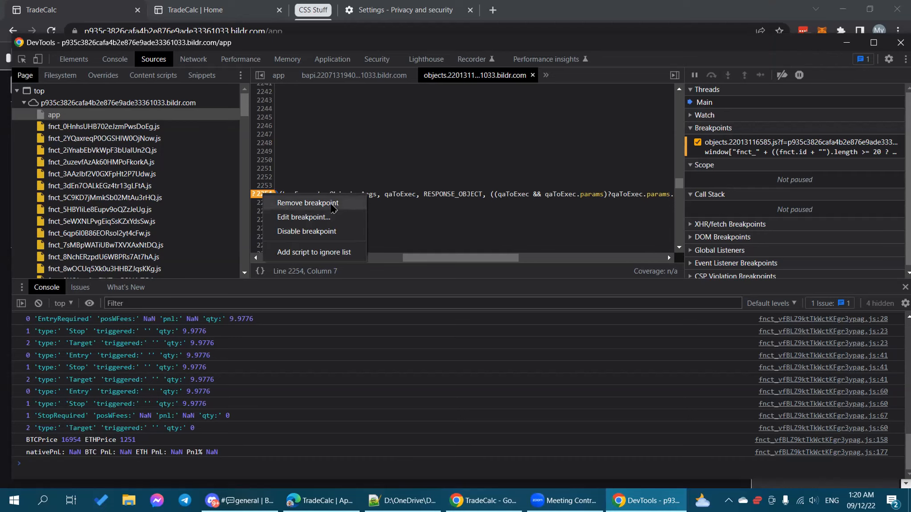
Step: Replace the line 2254 breakpoint with a fresh one and open its condition editor
left_click(333, 204)
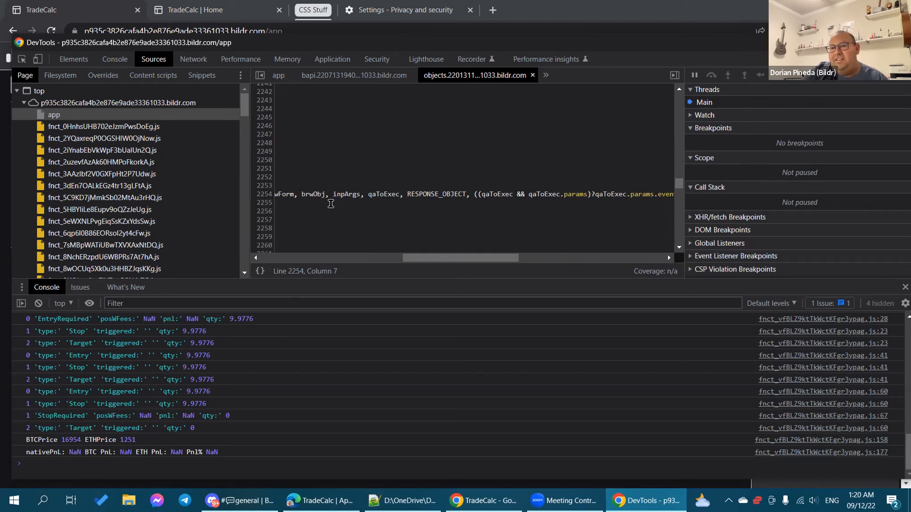
left_click(264, 194)
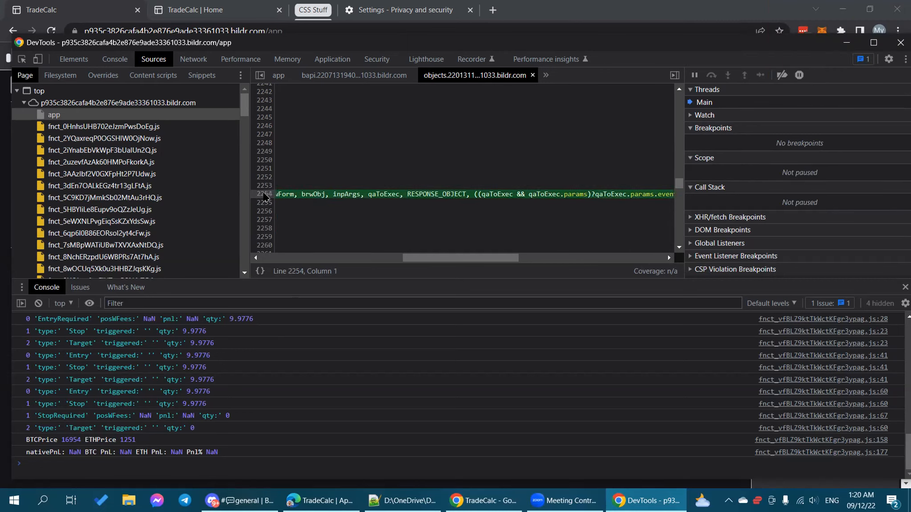
right_click(265, 196)
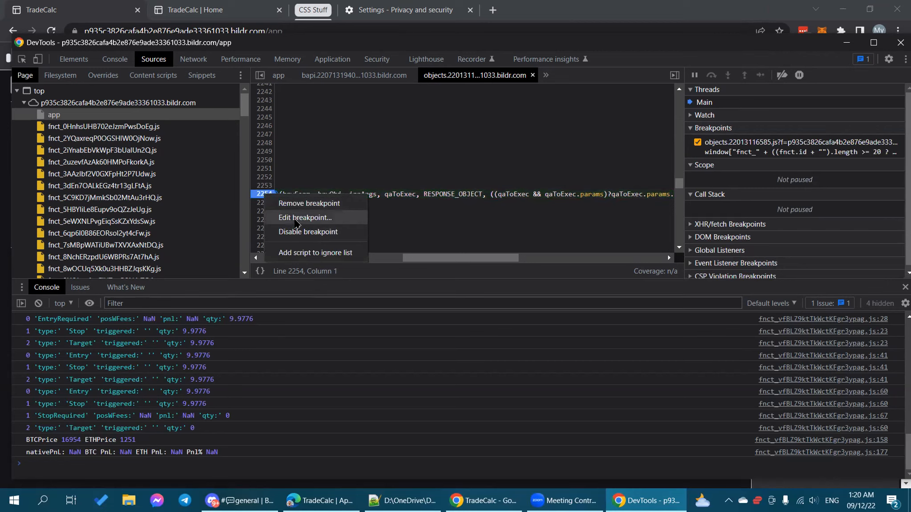
left_click(297, 218)
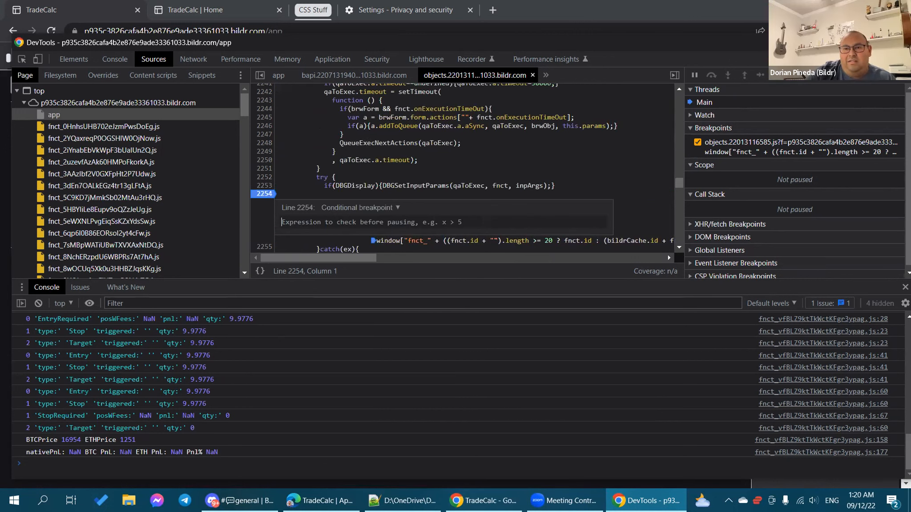
key("alt+Tab")
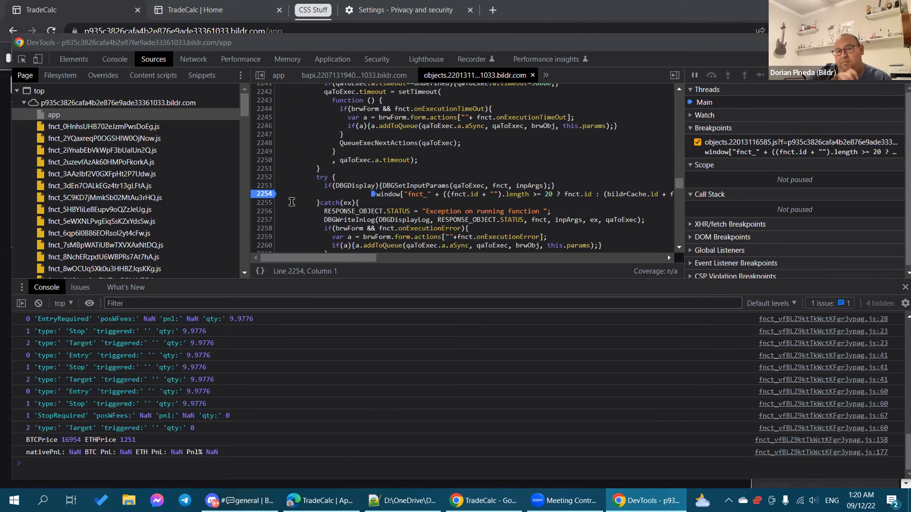
Step: Give the line 2254 breakpoint the pasted indexOf action-id condition, then disable it
right_click(266, 195)
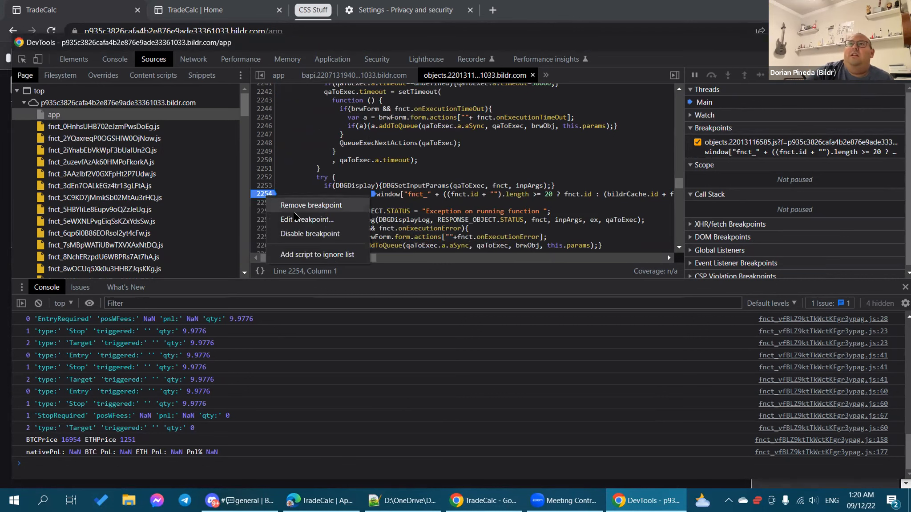
left_click(293, 214)
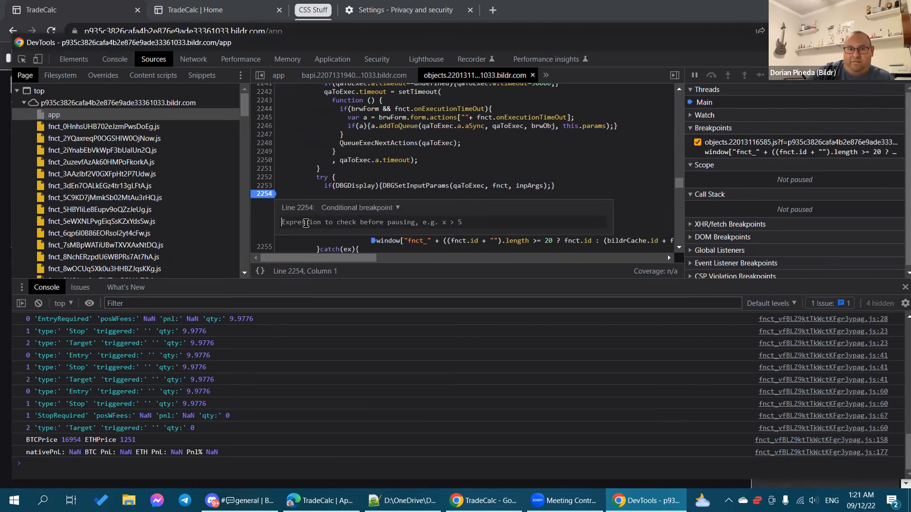
type("['ACTION_ID_HERE'].indexOf(qaToExec.parent.a.id)!=-1")
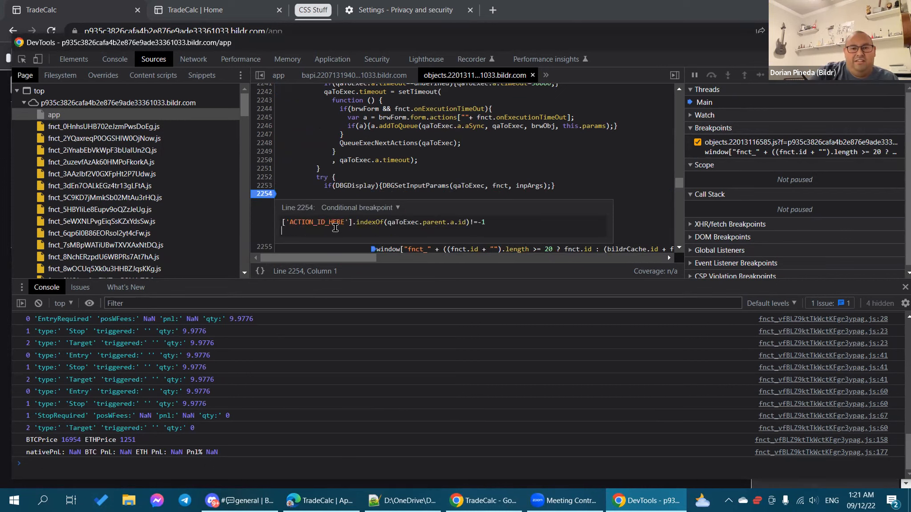
key("BackSpace")
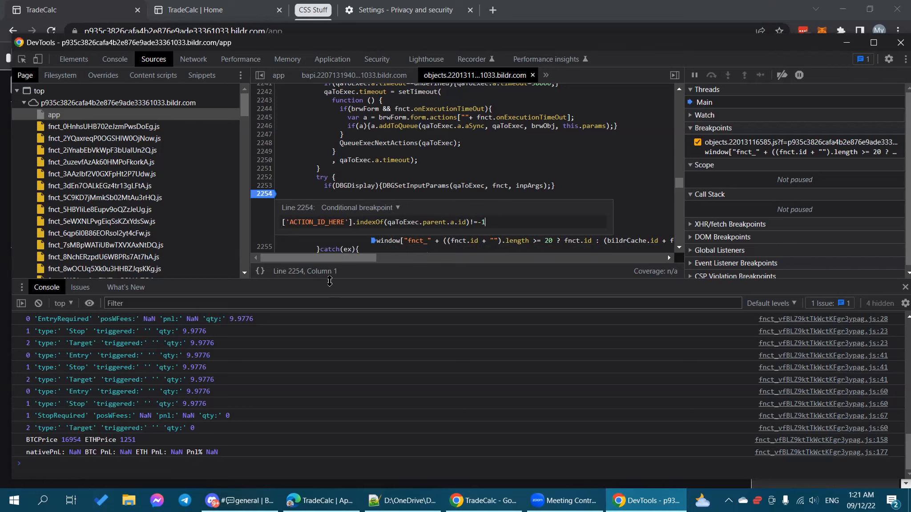
key("Return")
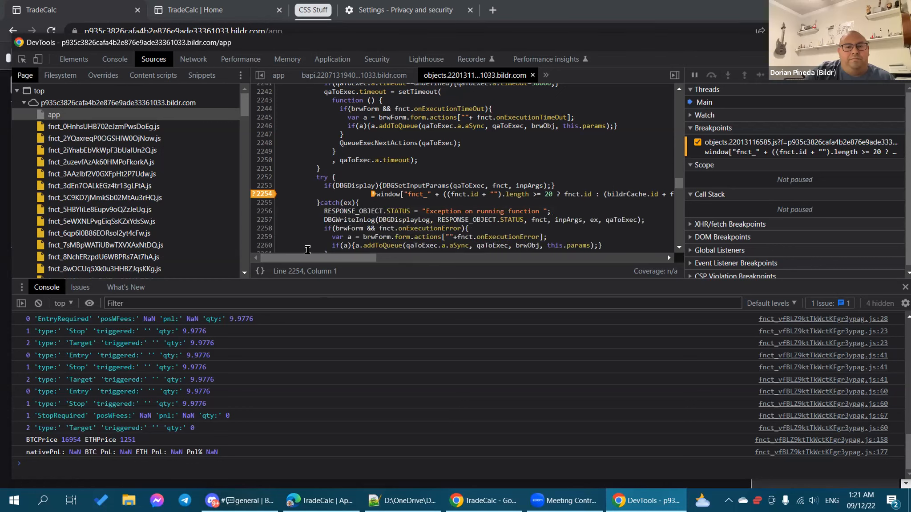
right_click(265, 194)
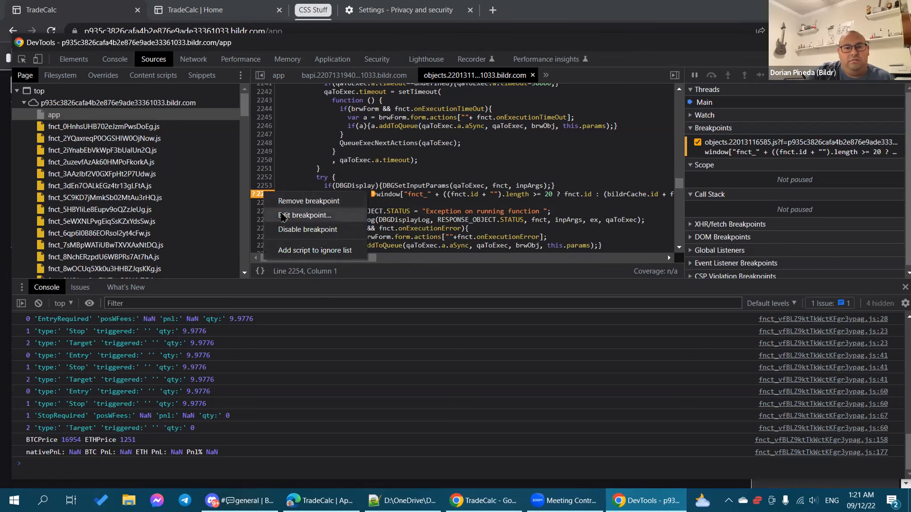
left_click(290, 228)
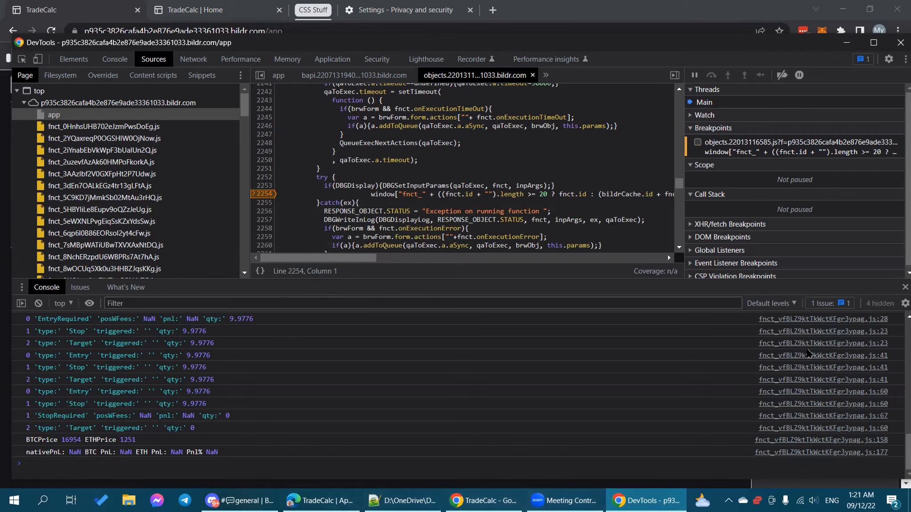
Step: Load the saved ETHUSDT Strategy1 Long trade in TradeCalc
left_click(484, 501)
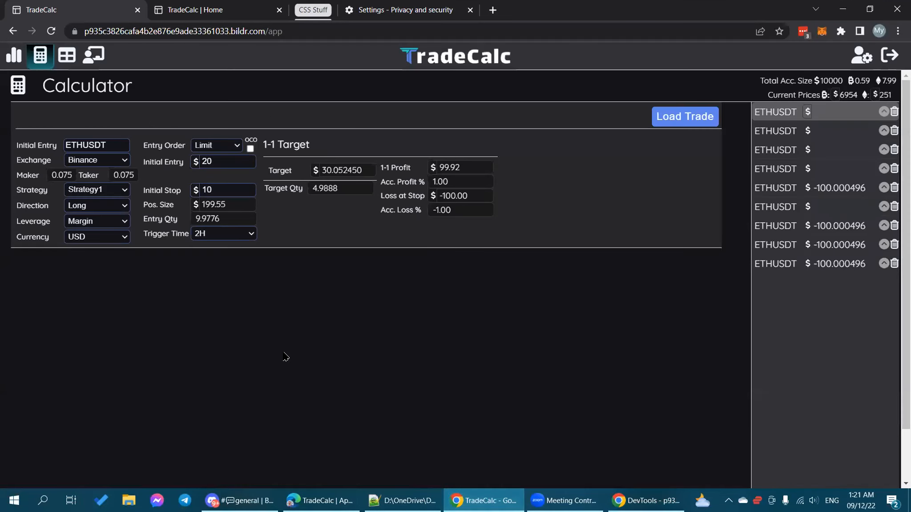
left_click(690, 121)
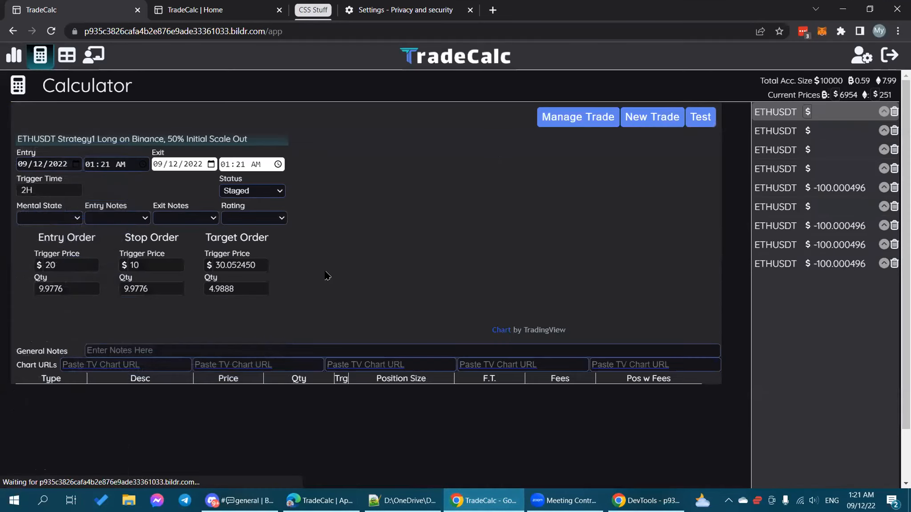
scroll(325, 268, "down", 1)
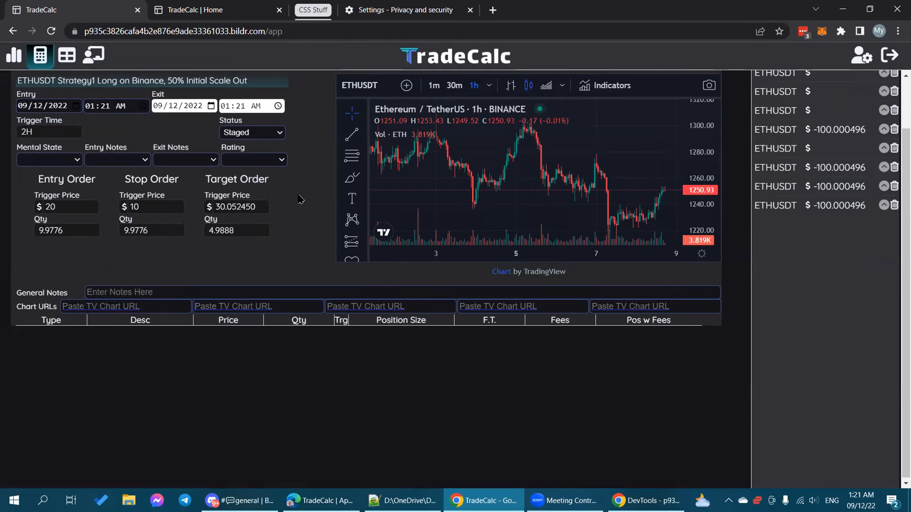
Step: Check the Entry and Exit date/time fields and open the Exit date calendar
left_click(240, 106)
left_click(171, 110)
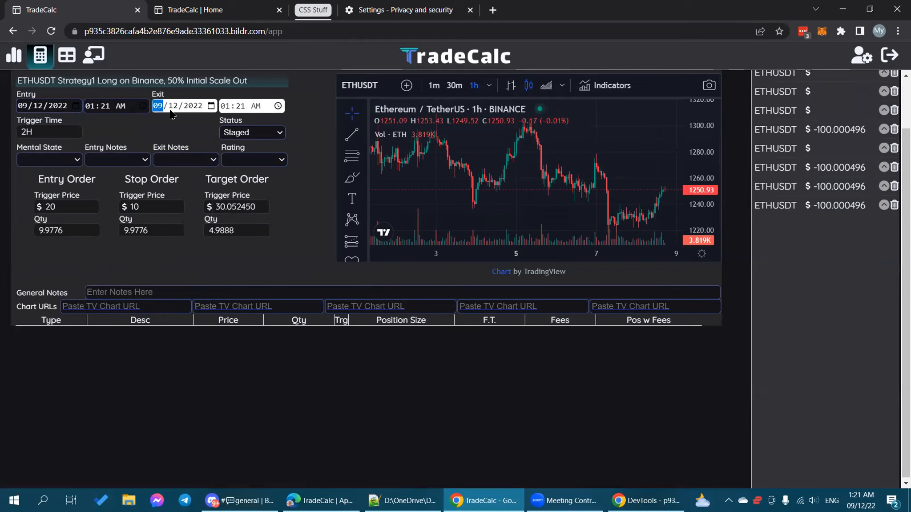
left_click(90, 106)
left_click(212, 106)
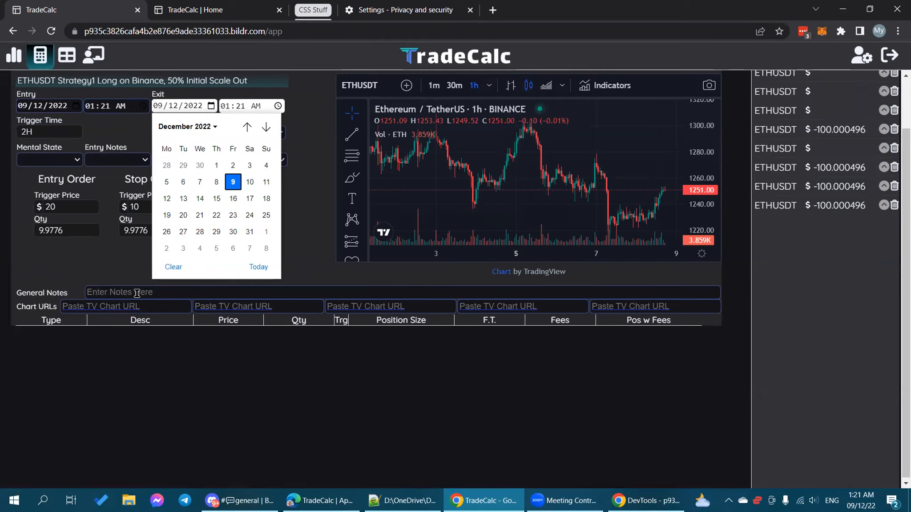
left_click(124, 293)
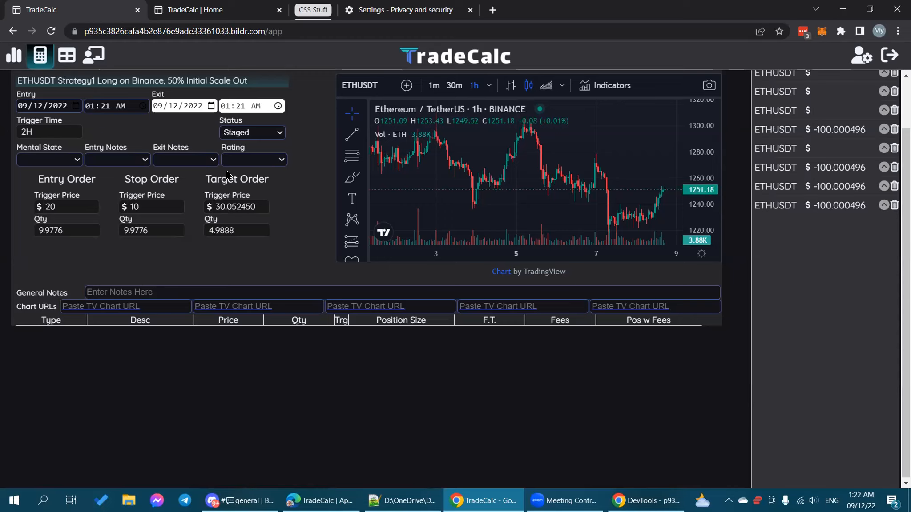
left_click(211, 106)
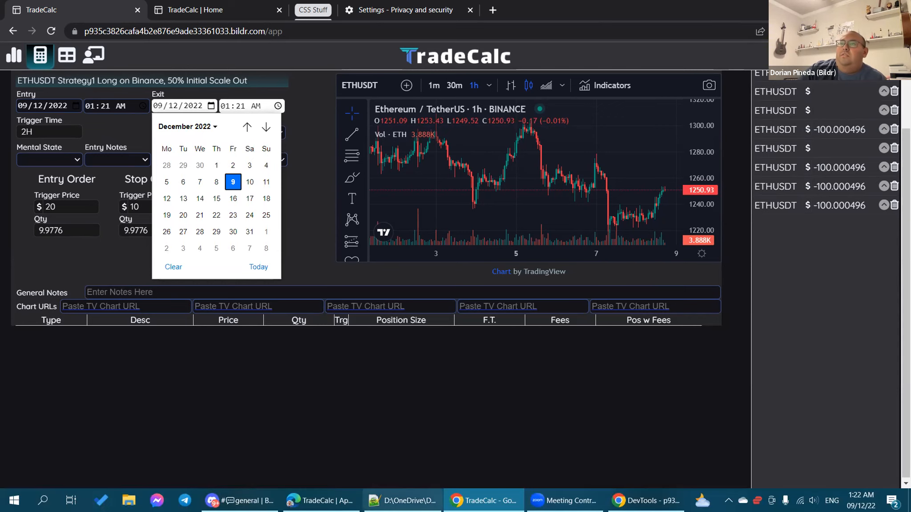
Step: Select the General Notes input in Bildr and show its styling settings
mouse_move(427, 498)
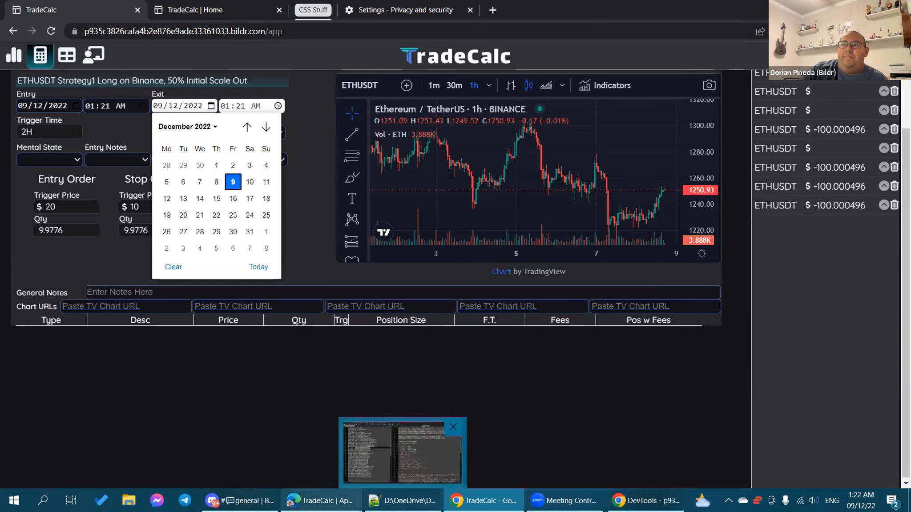
mouse_move(329, 499)
left_click(316, 450)
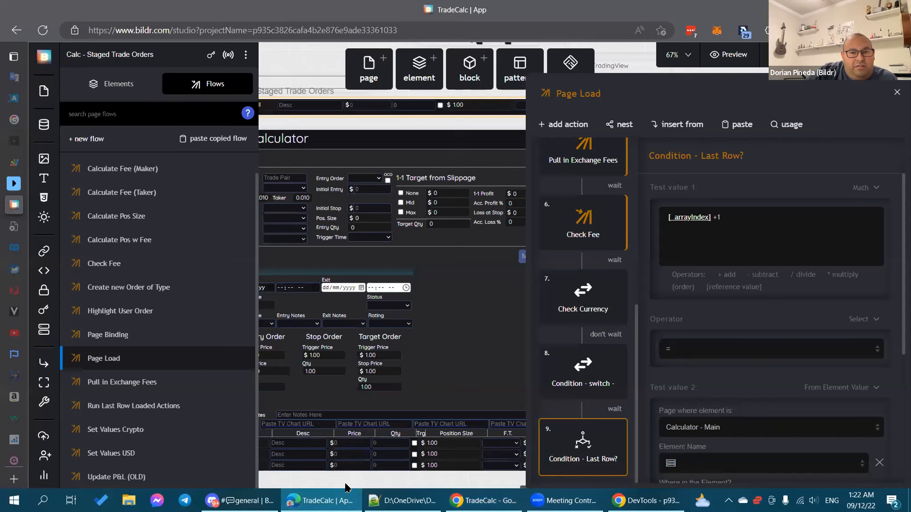
left_click(335, 480)
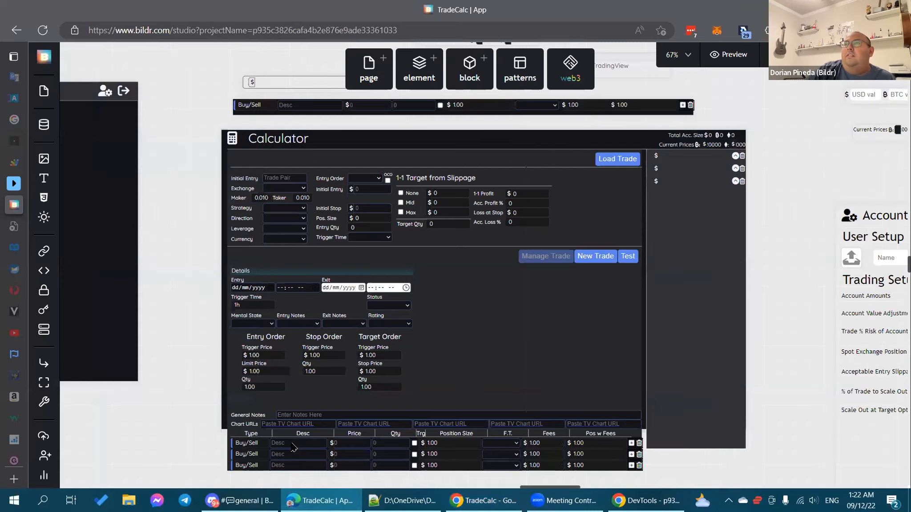
left_click(306, 411)
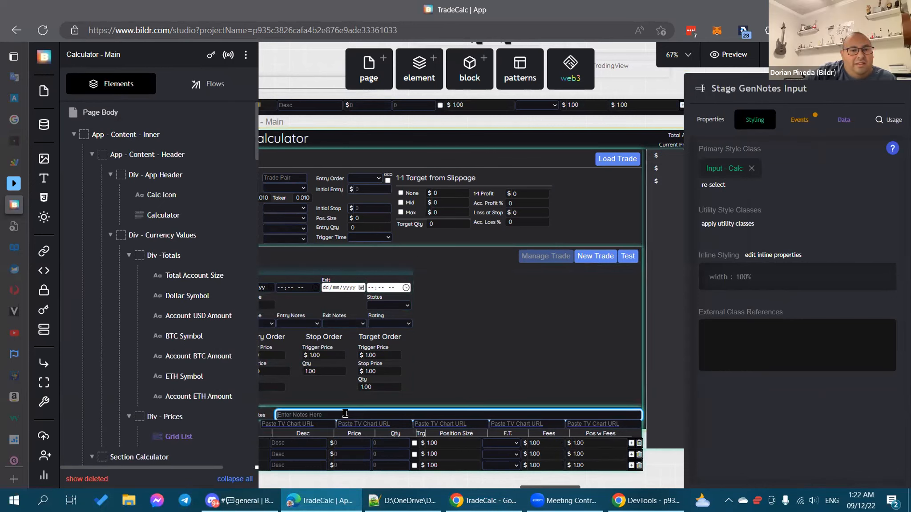
left_click(711, 120)
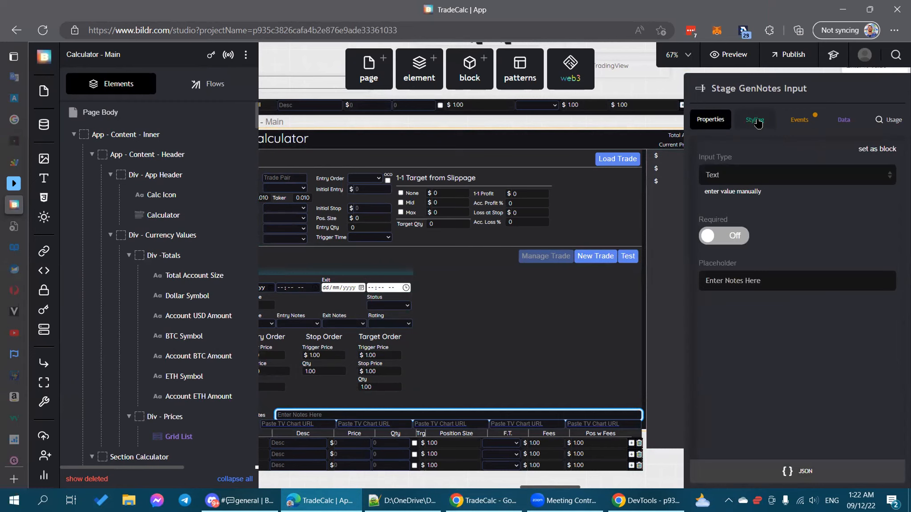
left_click(759, 124)
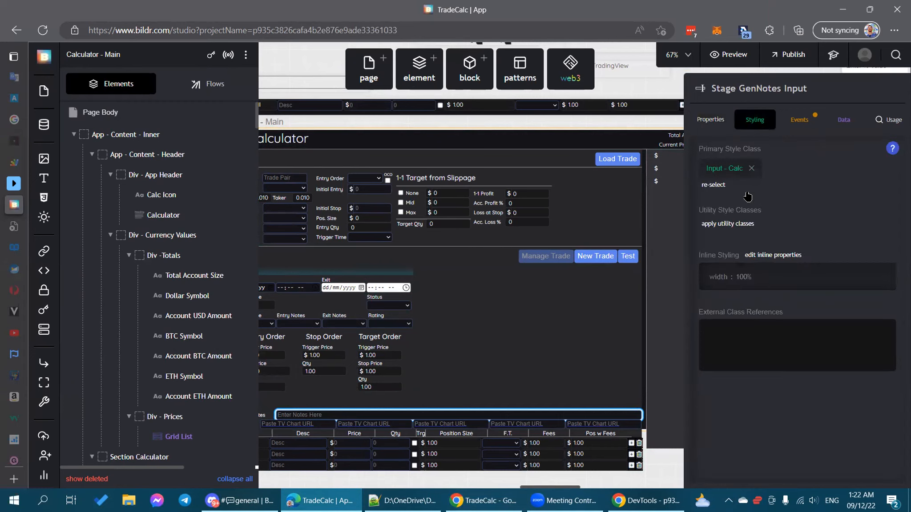
Step: Create a :placeholder state on the Input - Calc style class
left_click(728, 169)
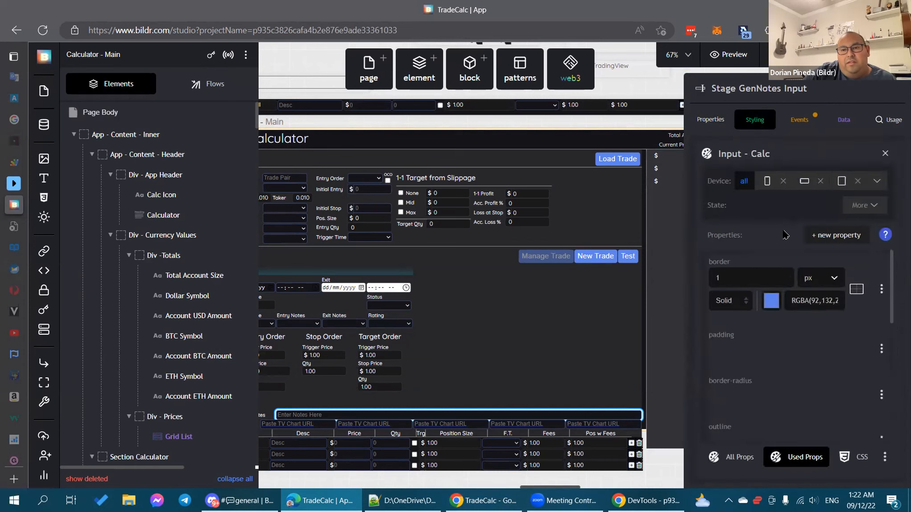
left_click(876, 205)
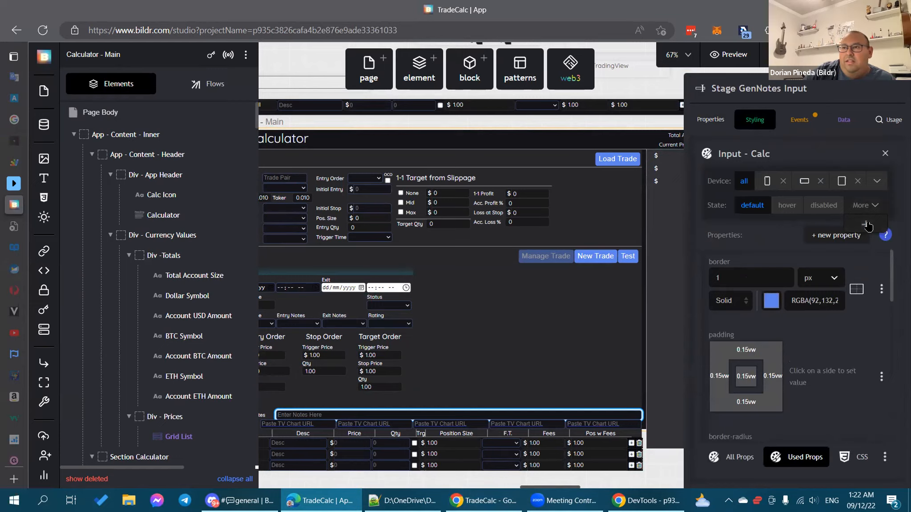
left_click(867, 226)
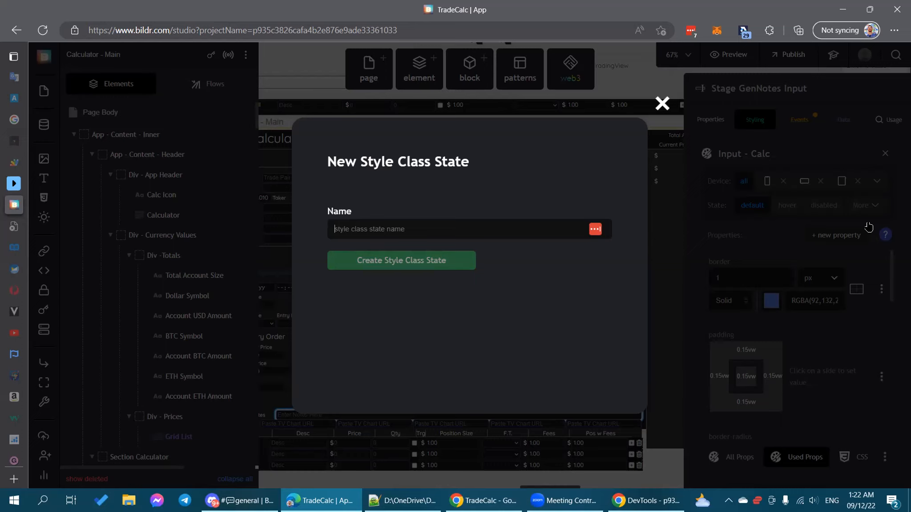
type(":placeholder")
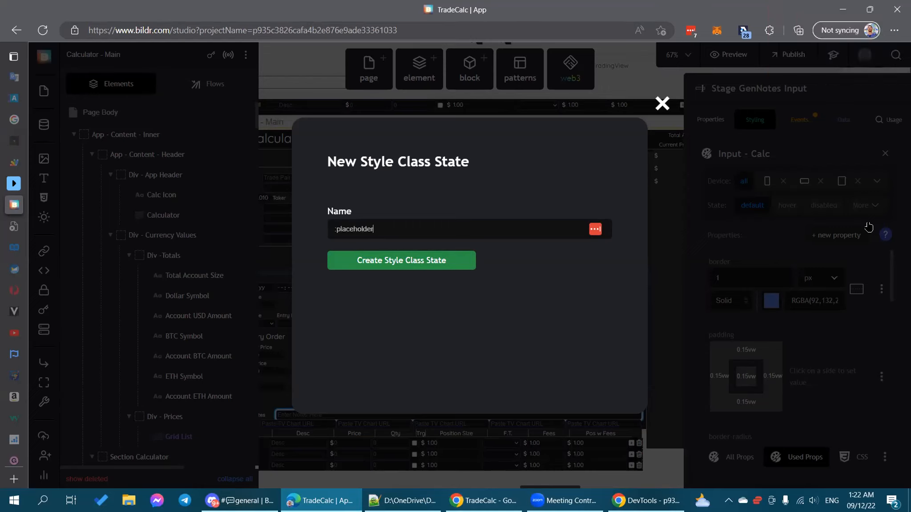
left_click(401, 264)
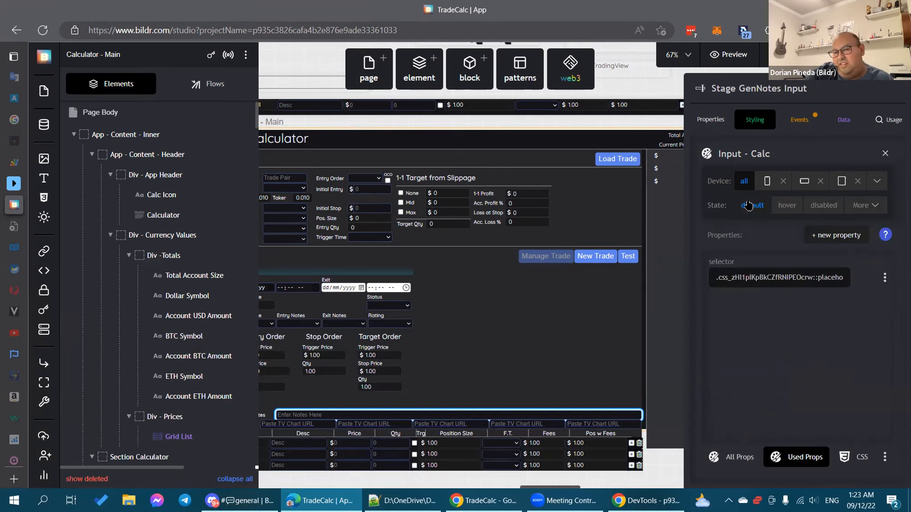
Step: Add a color property to the :placeholder state, pasting in the default #eff3fb colour
left_click(854, 233)
type("color")
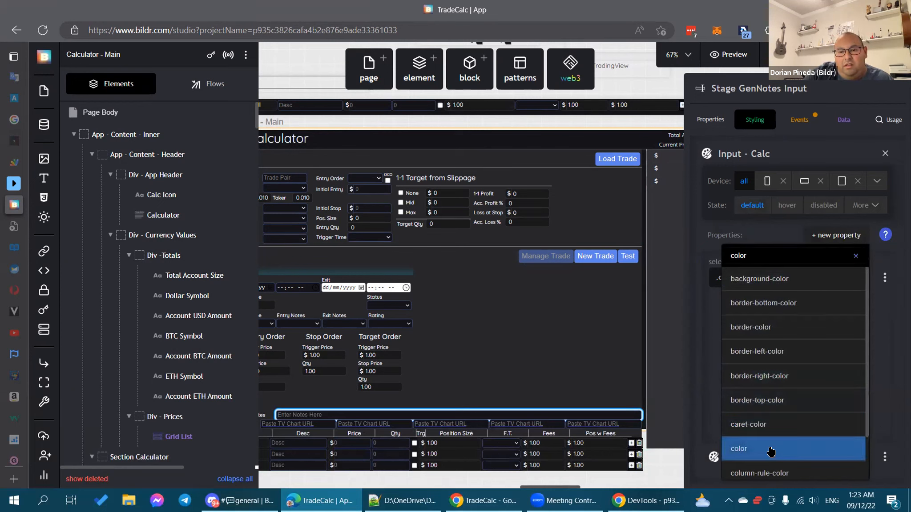
left_click(771, 451)
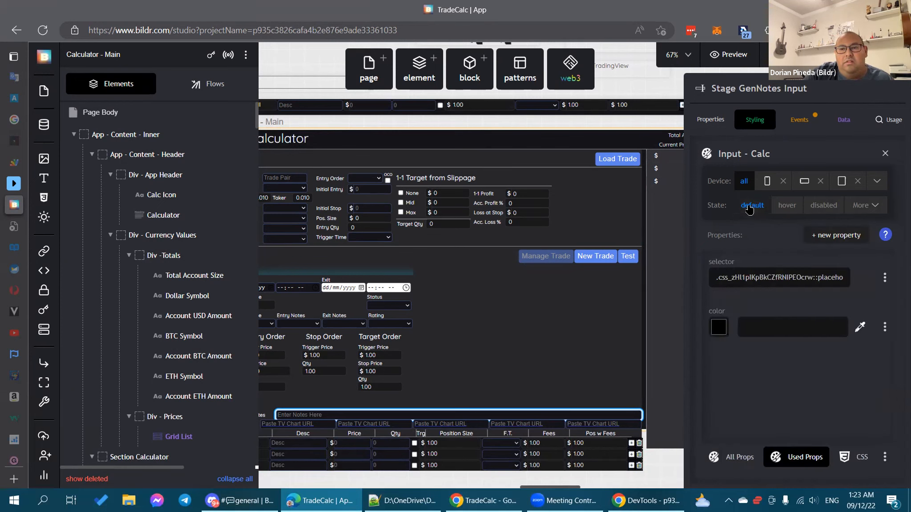
left_click(750, 206)
scroll(787, 288, "down", 3)
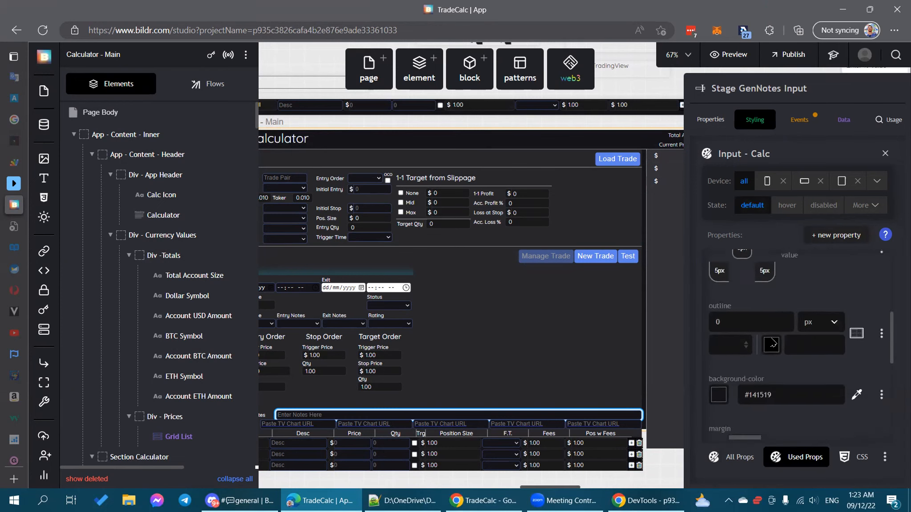
scroll(787, 289, "down", 3)
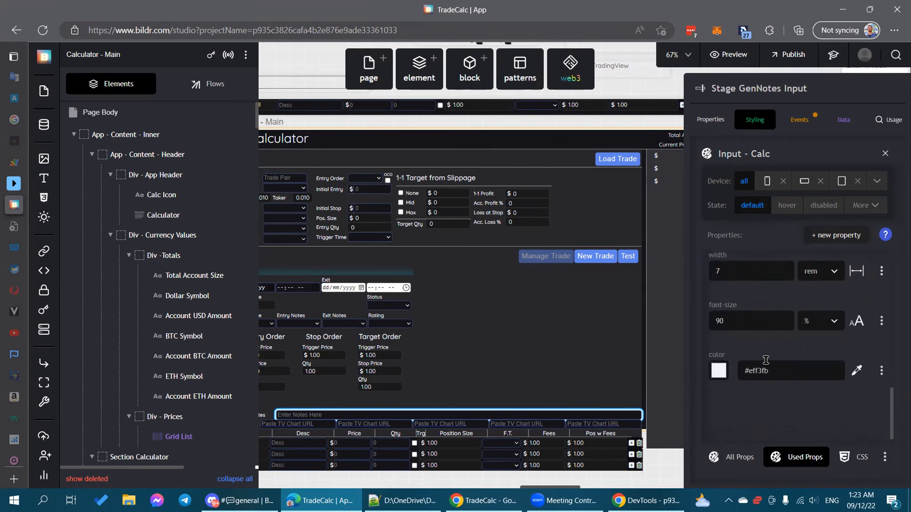
left_click_drag(774, 369, 732, 374)
key("ctrl+c")
left_click(862, 206)
left_click(857, 224)
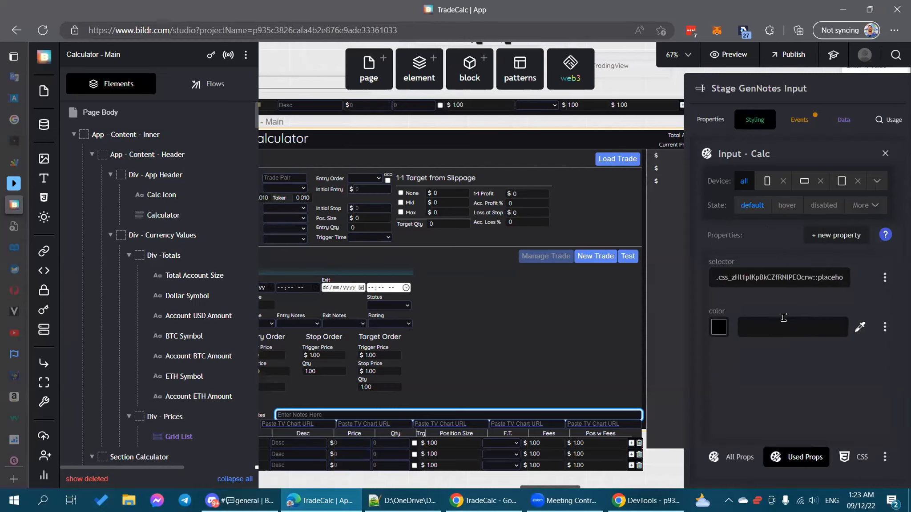
key("ctrl+v")
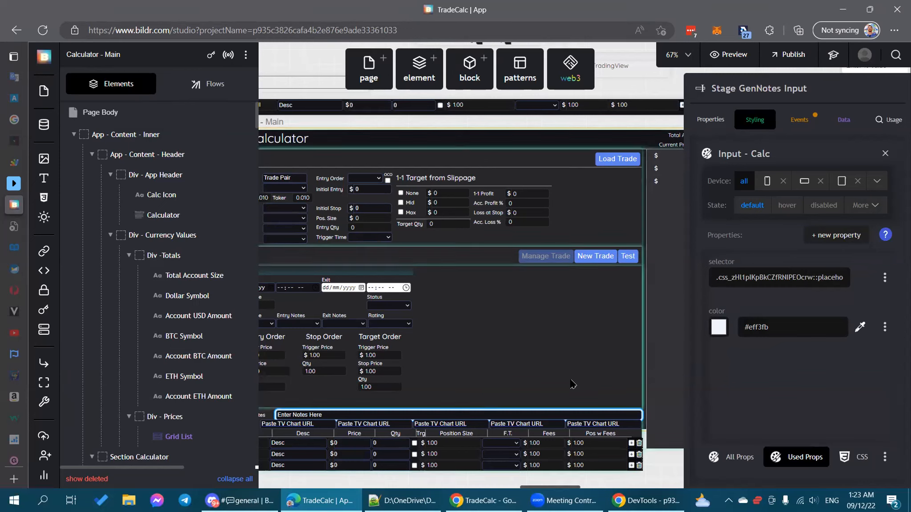
left_click(454, 424)
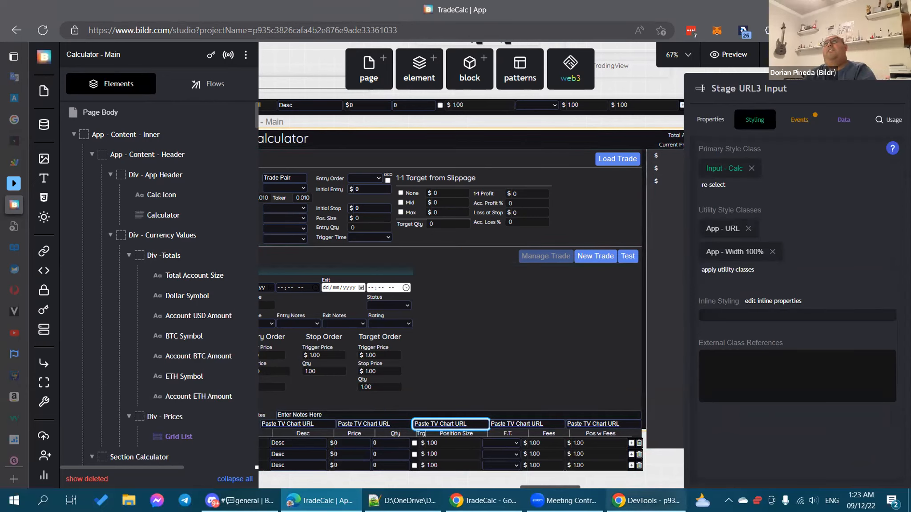
Step: Select the Entry Time Input and open its Input - Calc class's extra states list
scroll(393, 267, "down", 1)
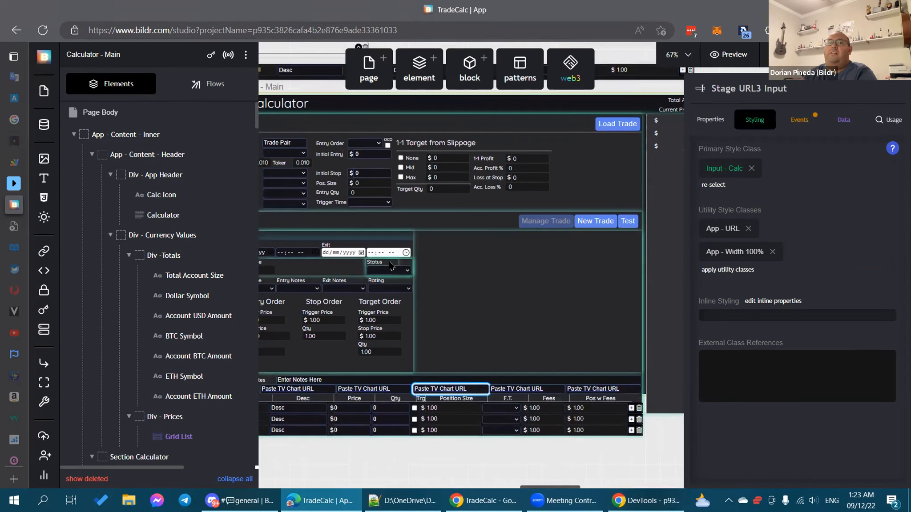
left_click(291, 253)
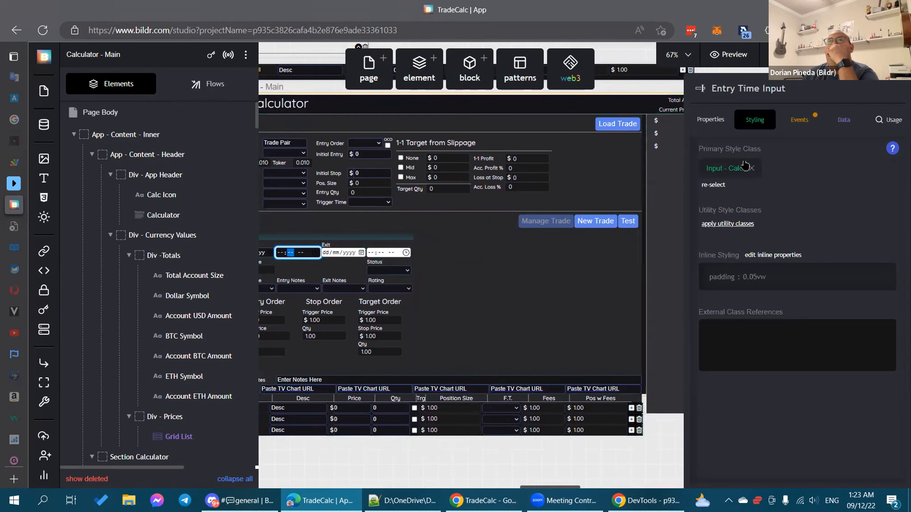
left_click(721, 169)
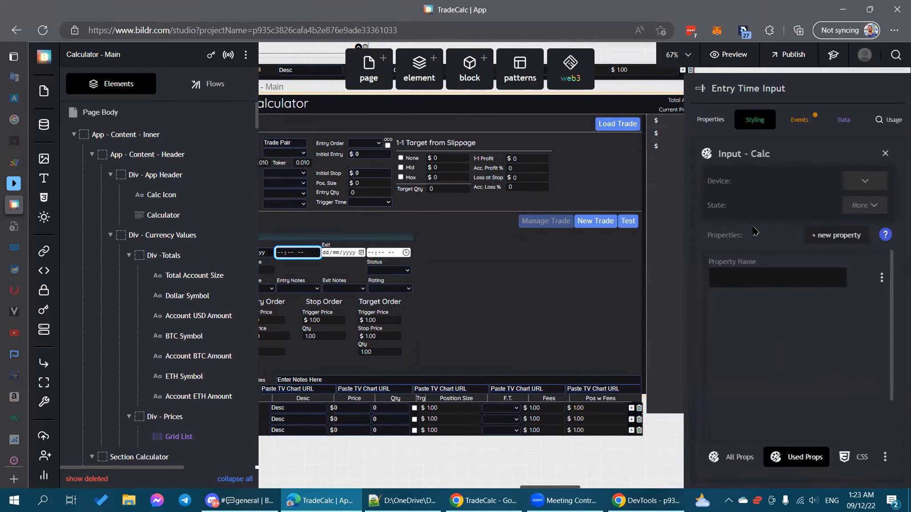
left_click(876, 205)
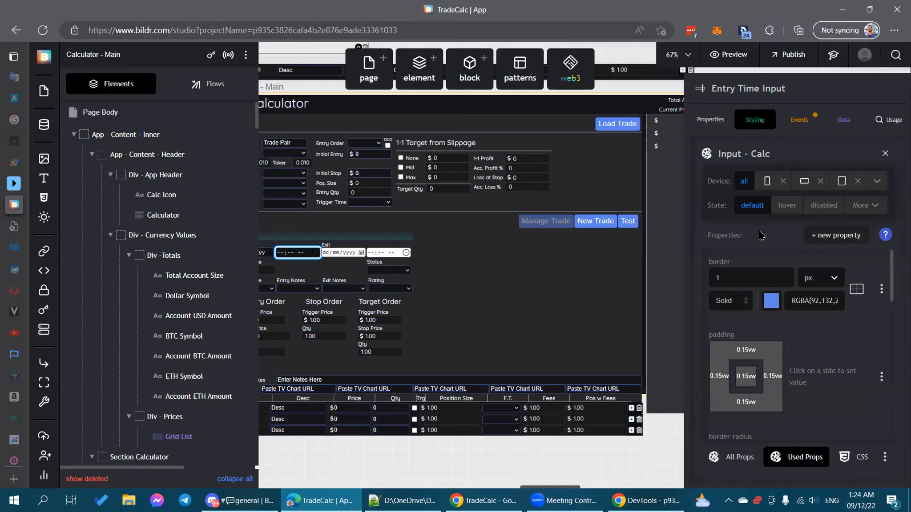
left_click(862, 206)
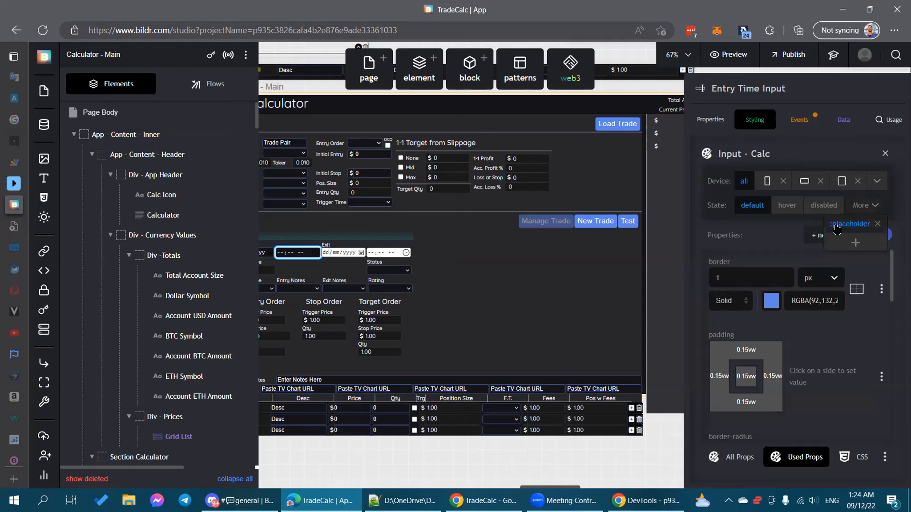
left_click(855, 225)
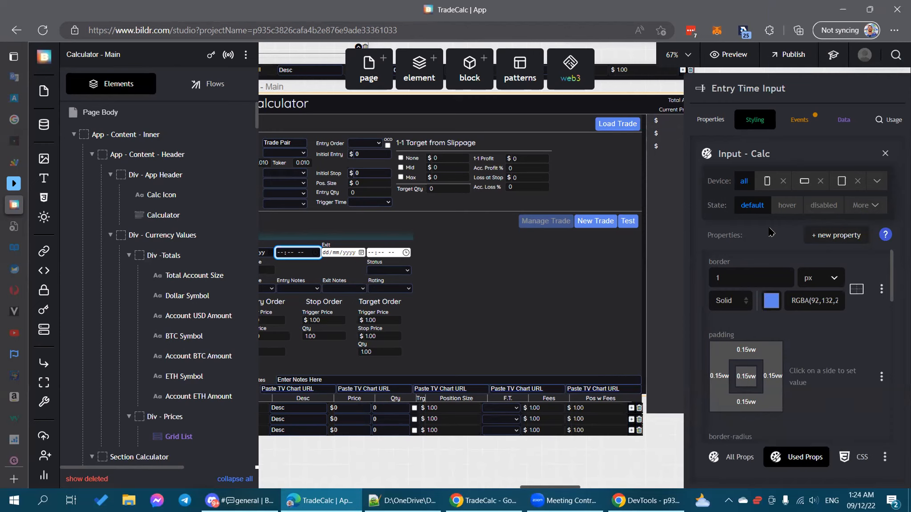
left_click(877, 205)
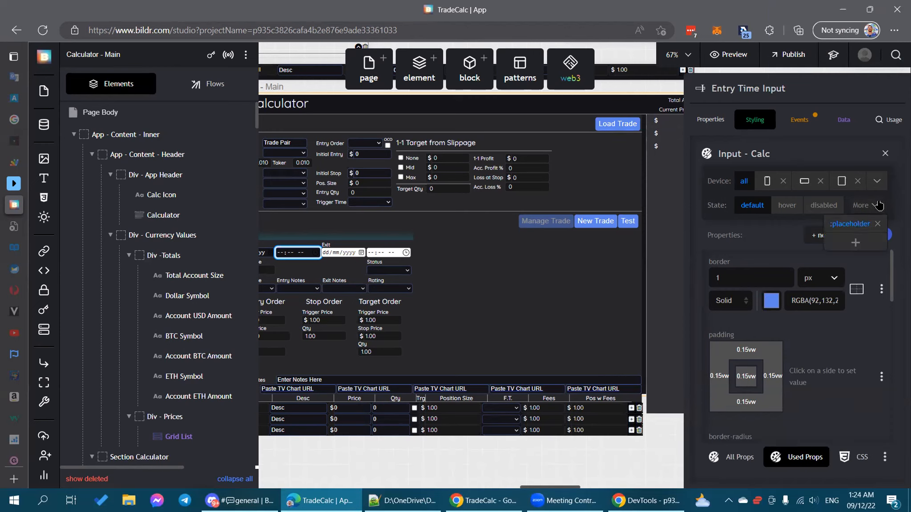
left_click(764, 236)
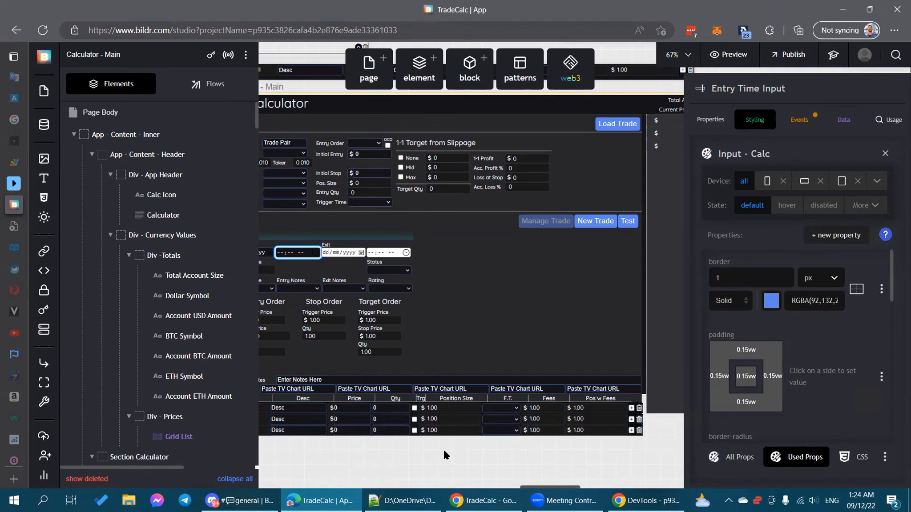
scroll(444, 452, "left", 1)
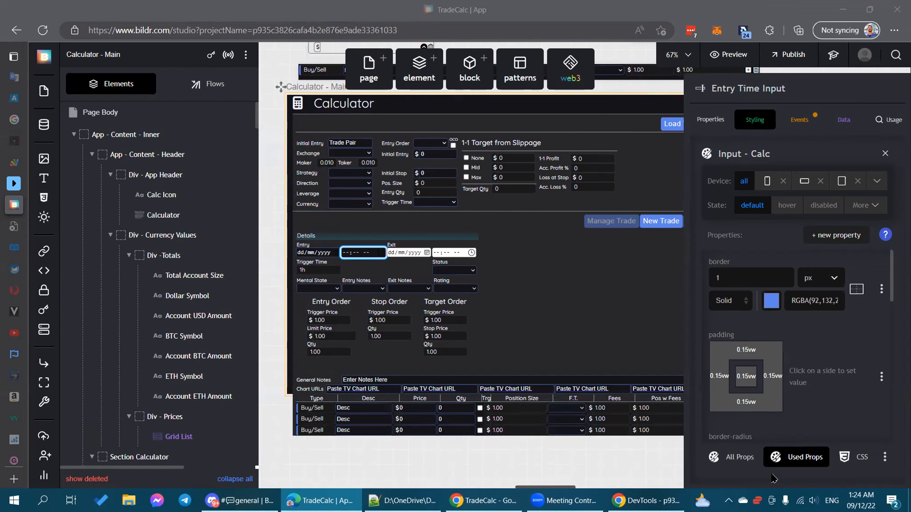
left_click(870, 211)
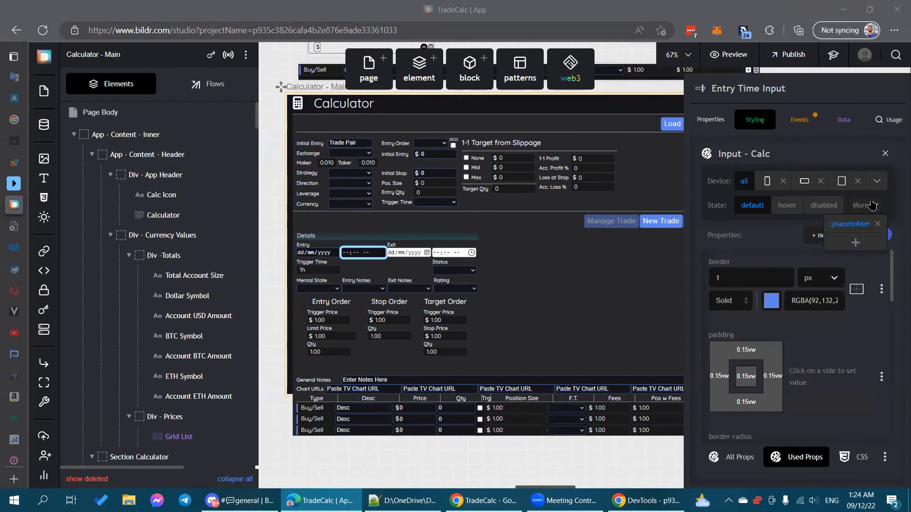
Step: Create a :-webkit-calendar-picker-indicator state and add a color property to it
left_click(863, 242)
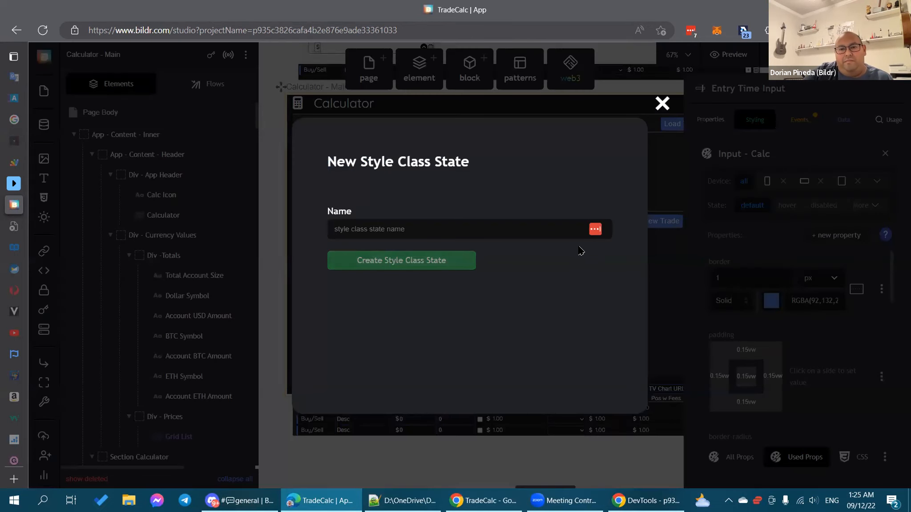
type(":-webkit-calendar-picker-indicator")
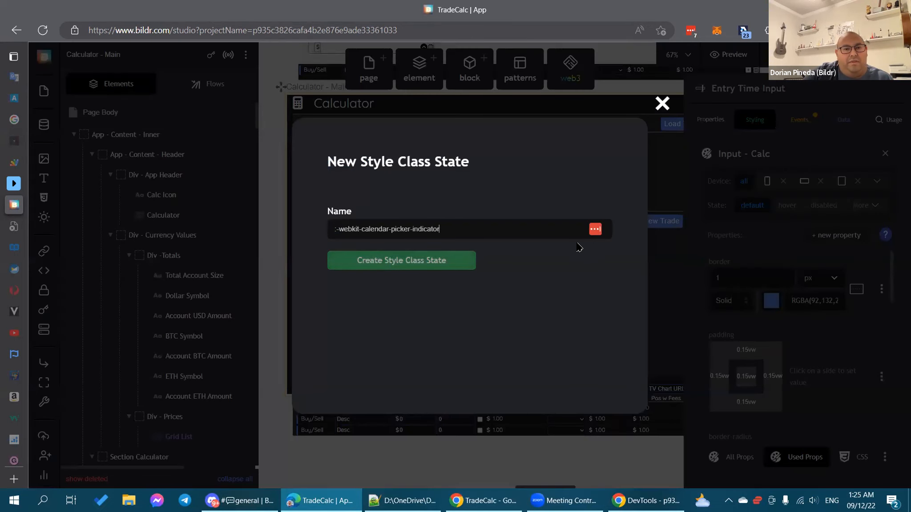
left_click(423, 262)
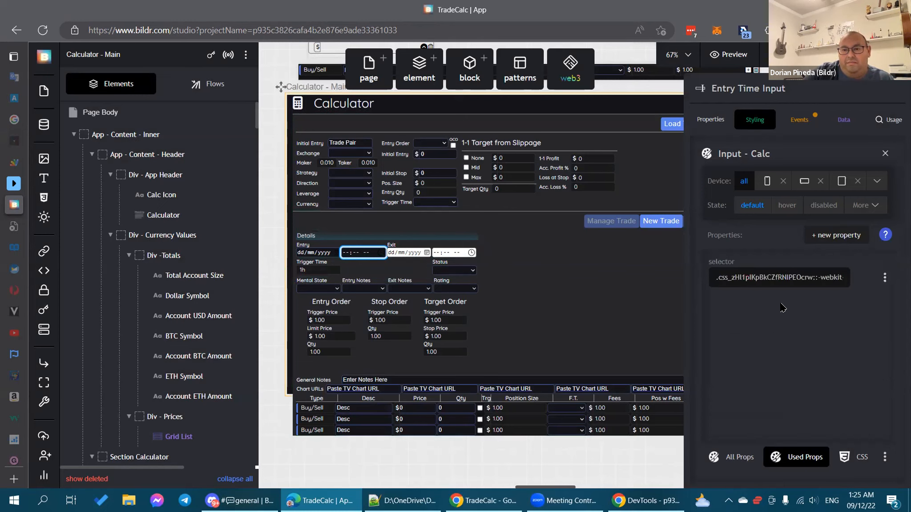
left_click(842, 236)
type("color")
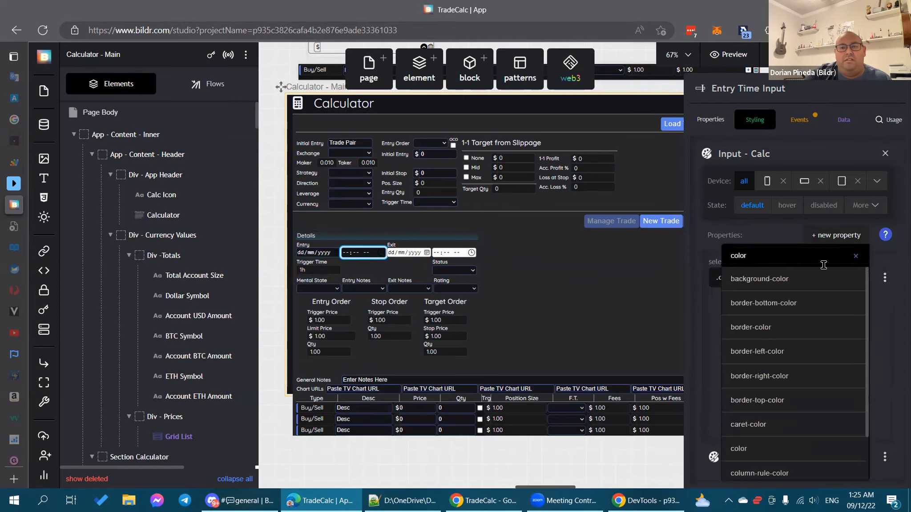
left_click(771, 447)
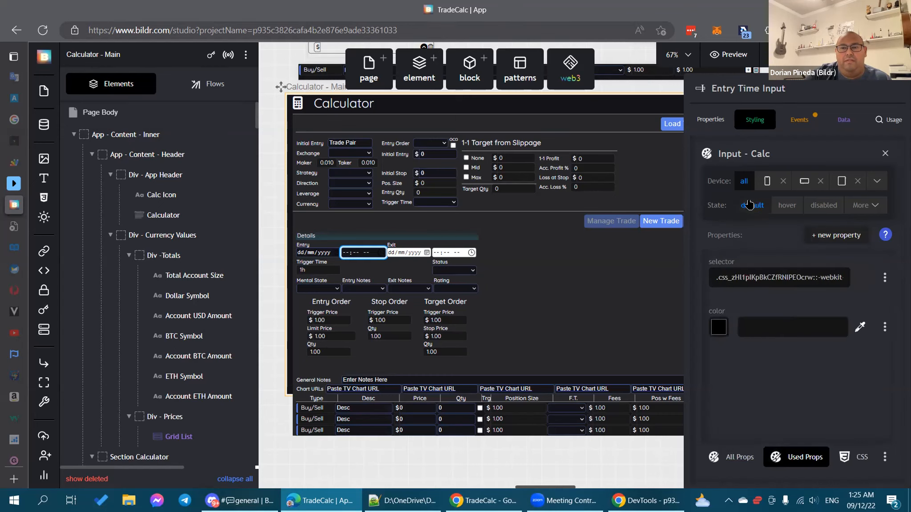
Step: Copy #eff3fb from the default state into the new state's color value
left_click(750, 205)
scroll(820, 360, "down", 2)
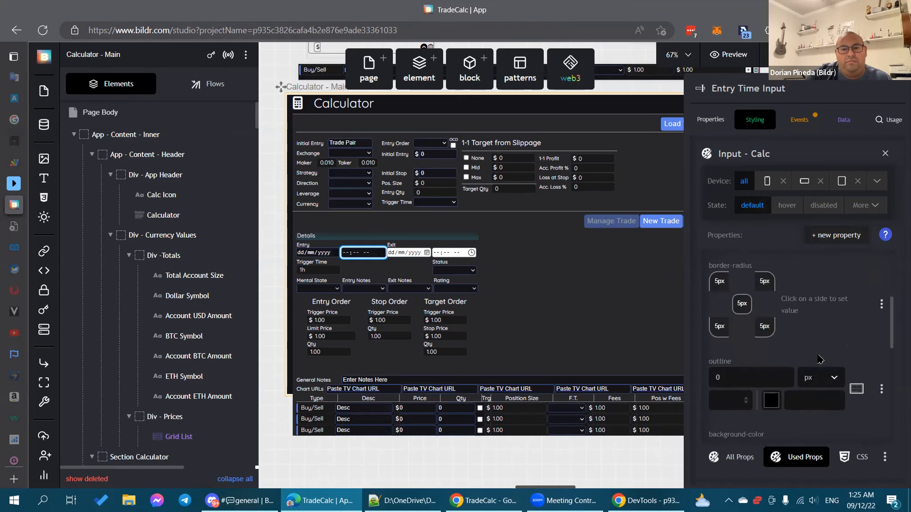
scroll(820, 360, "down", 5)
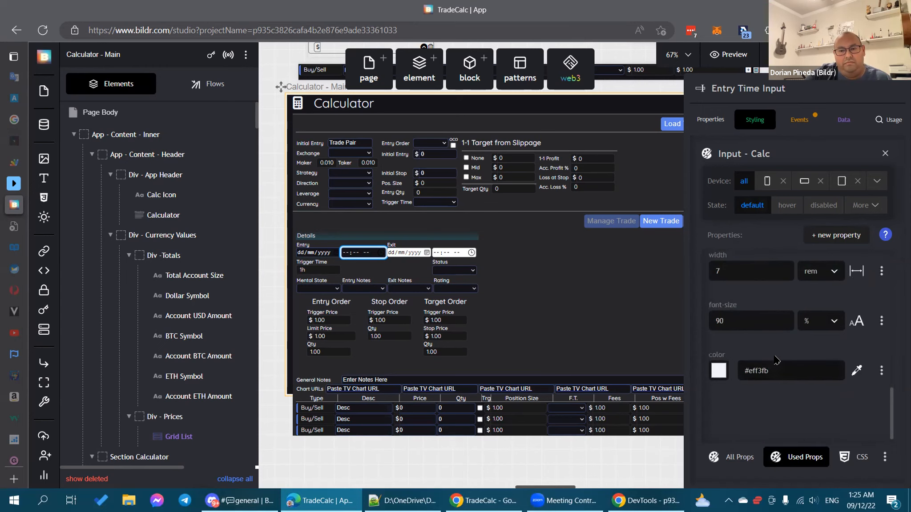
left_click_drag(776, 367, 731, 373)
key("ctrl+c")
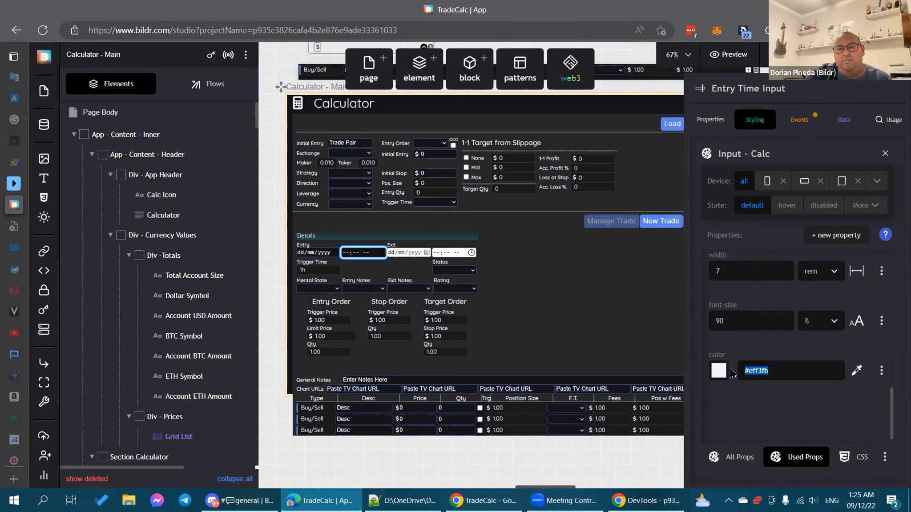
left_click(880, 205)
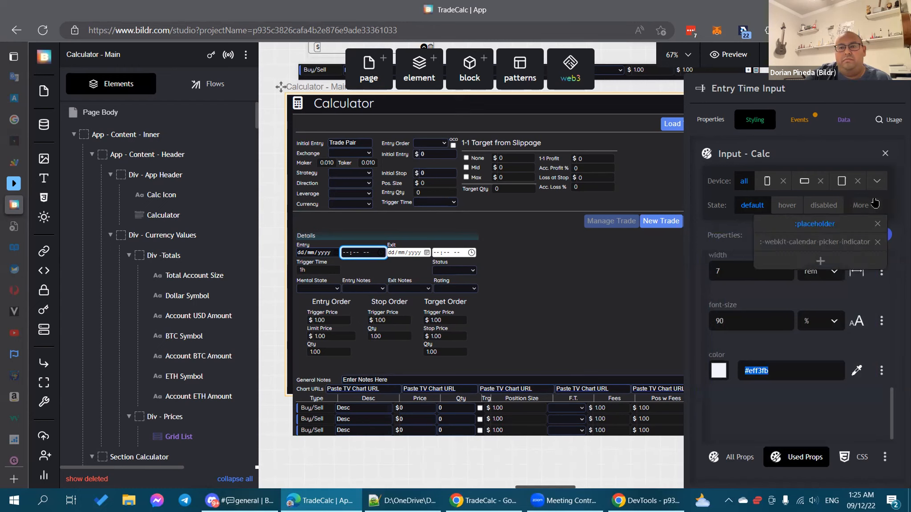
left_click(832, 243)
left_click(782, 331)
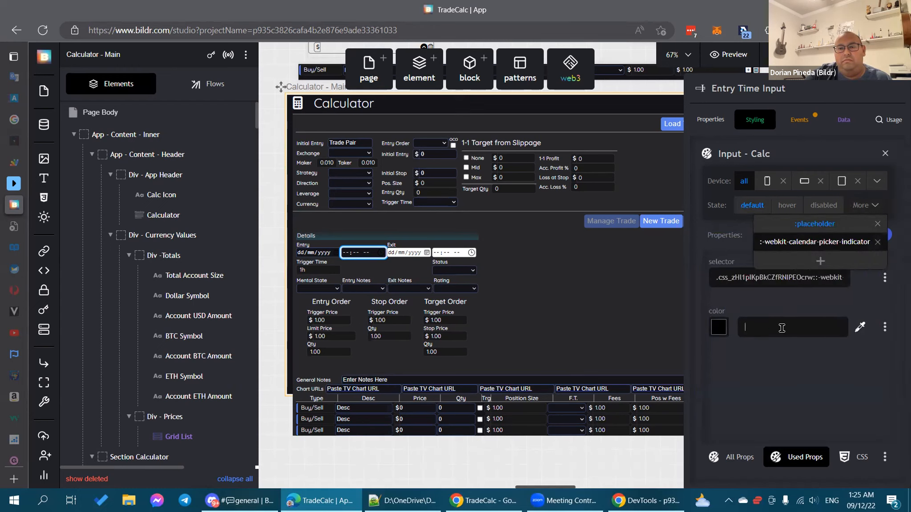
key("ctrl+v")
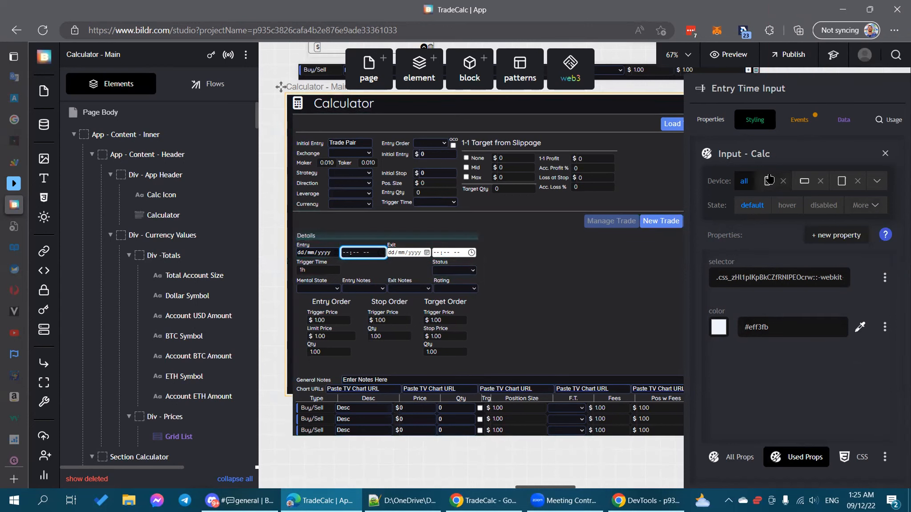
left_click(868, 206)
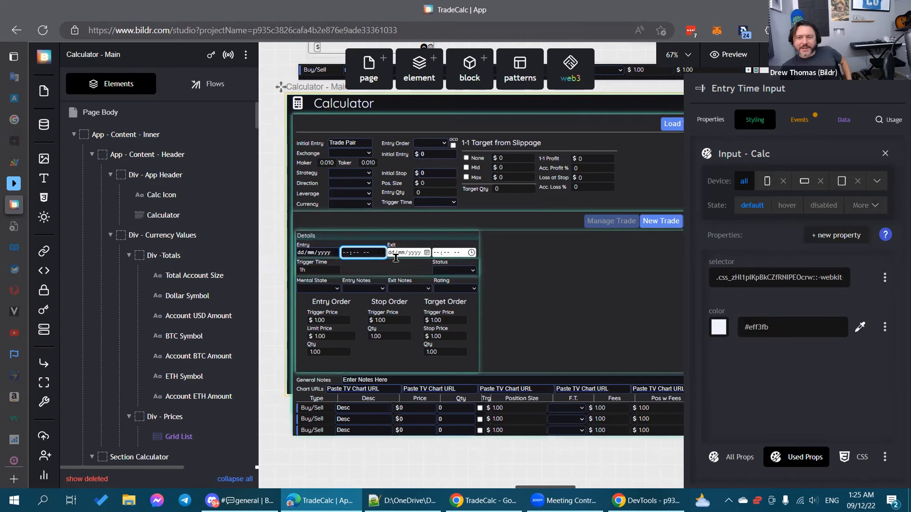
left_click(302, 254)
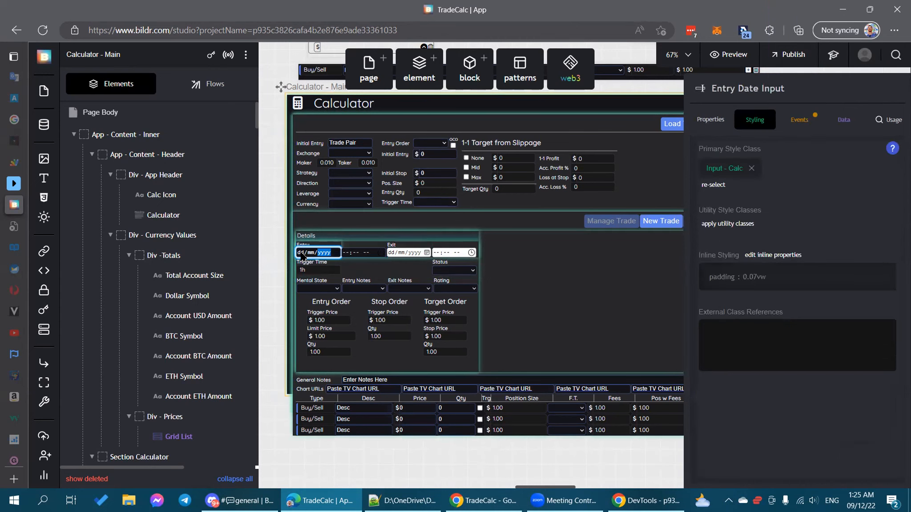
left_click(335, 255)
left_click(382, 253)
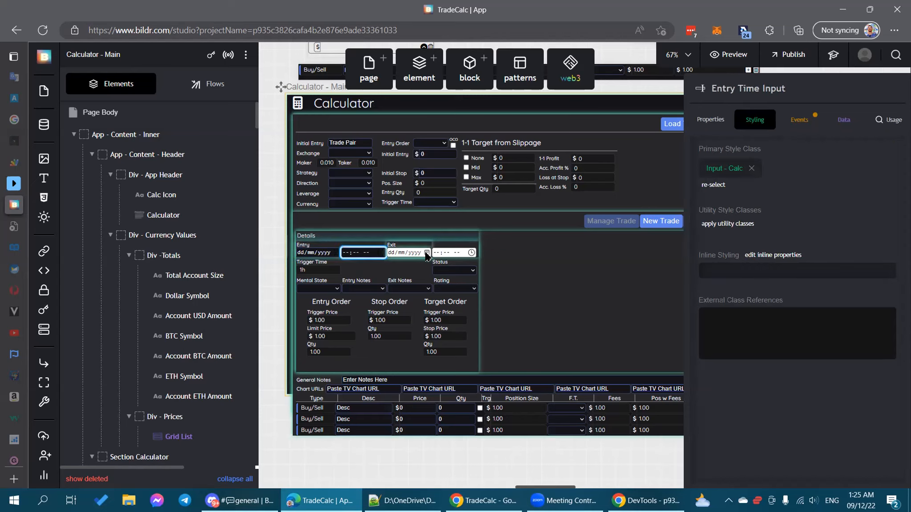
left_click(426, 253)
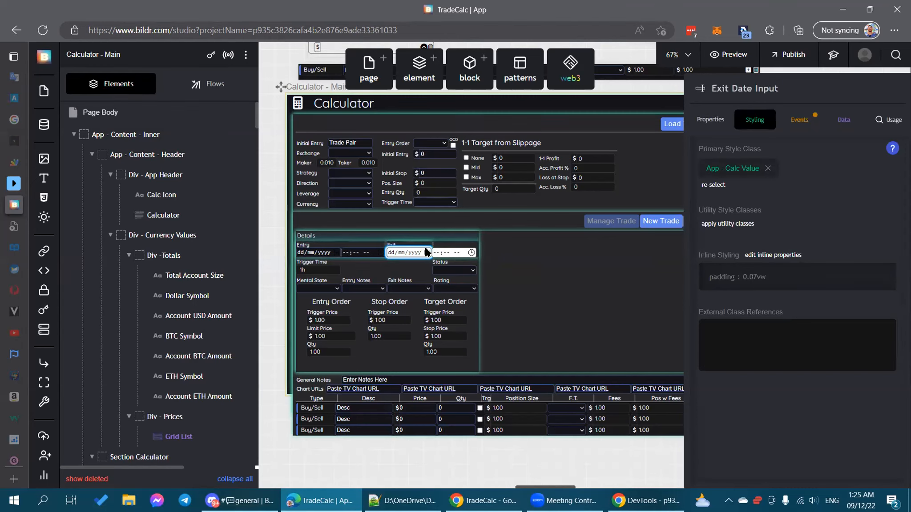
left_click(356, 252)
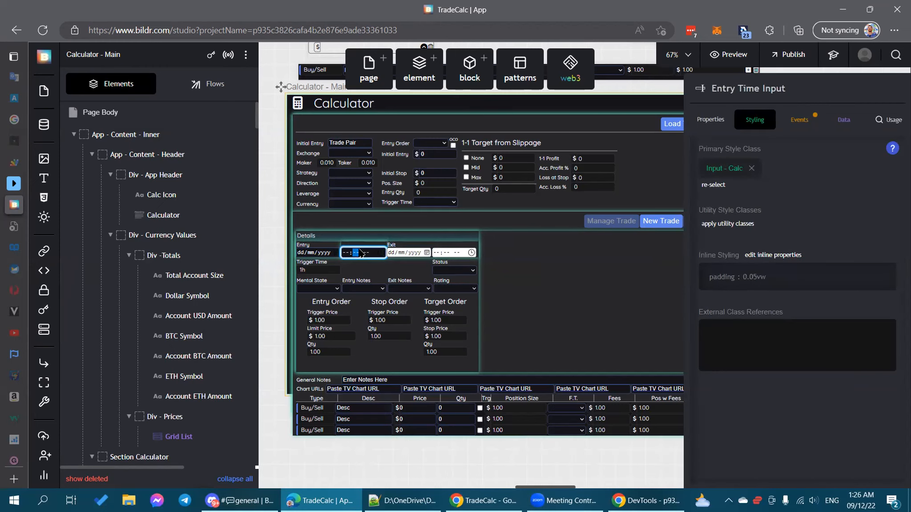
left_click(396, 253)
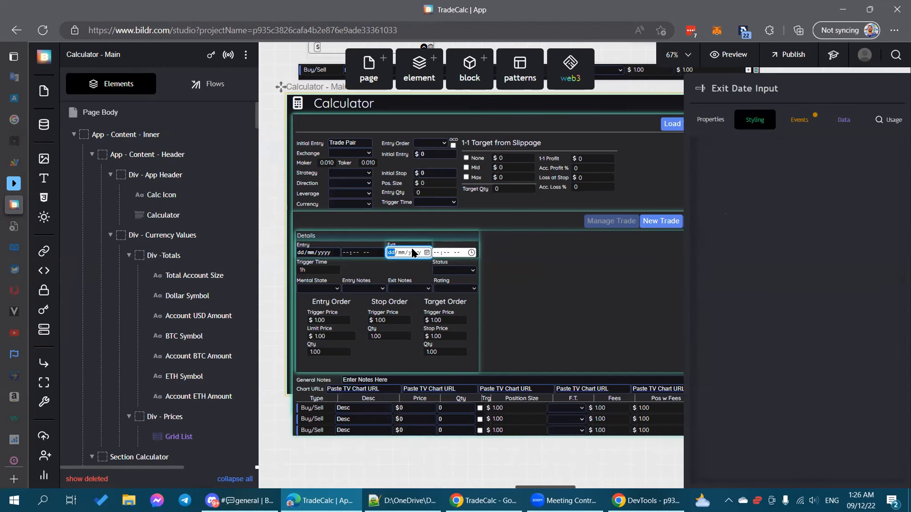
left_click(370, 254)
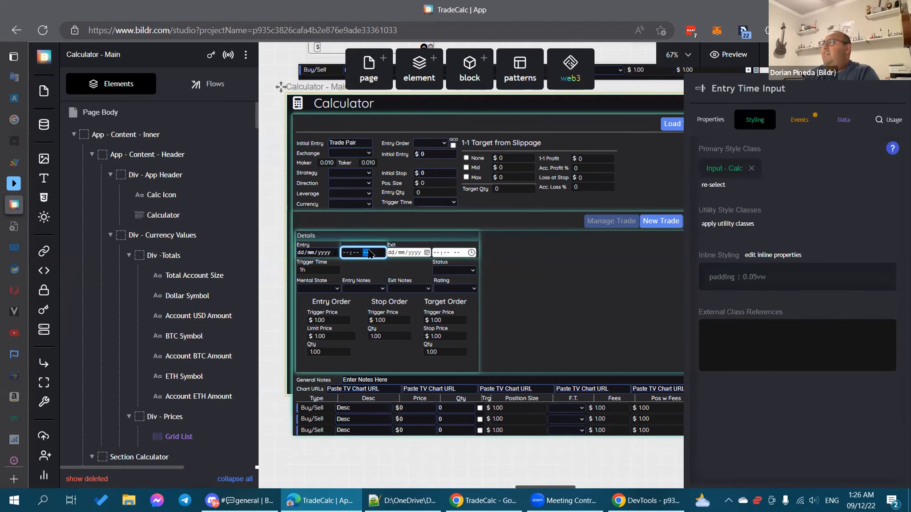
left_click(318, 254)
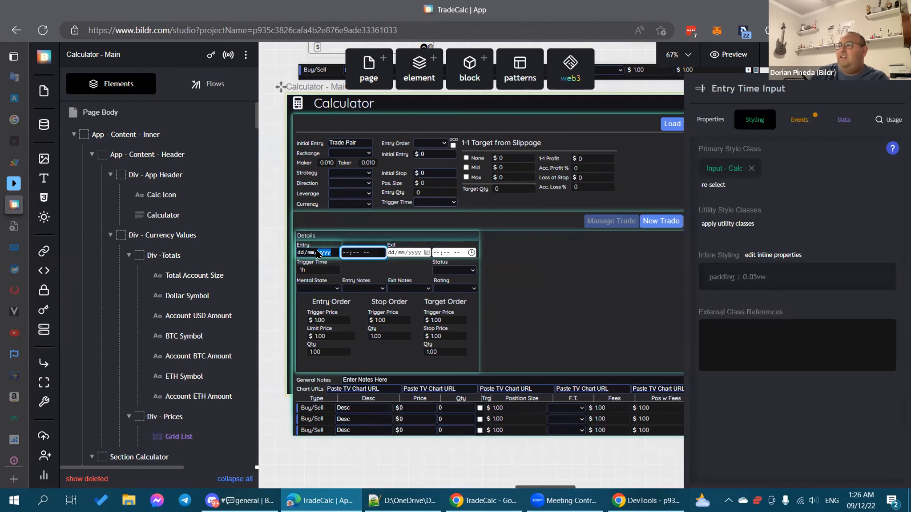
left_click(357, 254)
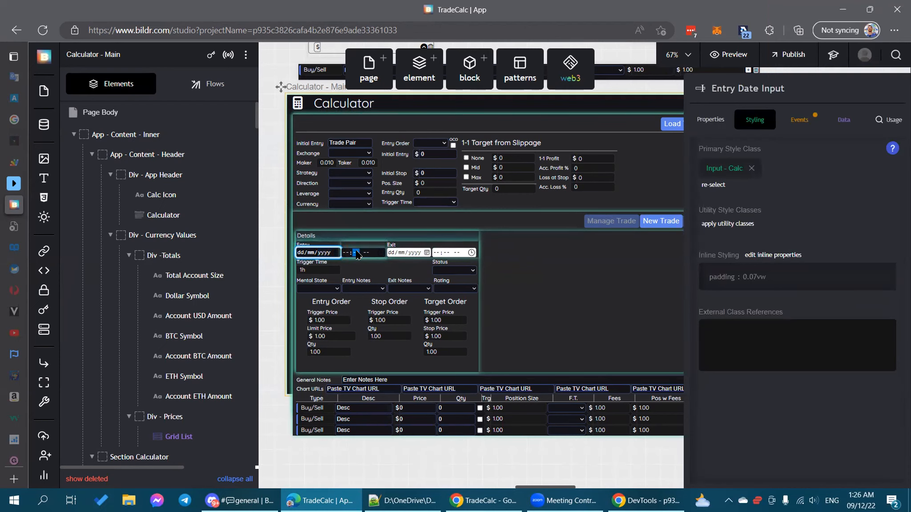
left_click(321, 255)
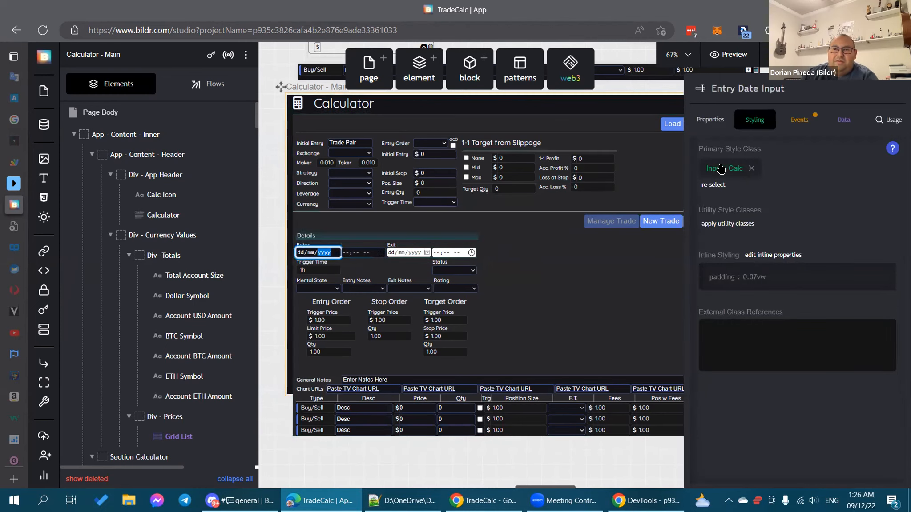
left_click(721, 169)
Step: Switch the Input - Calc class to its calendar-picker-indicator state
left_click(838, 235)
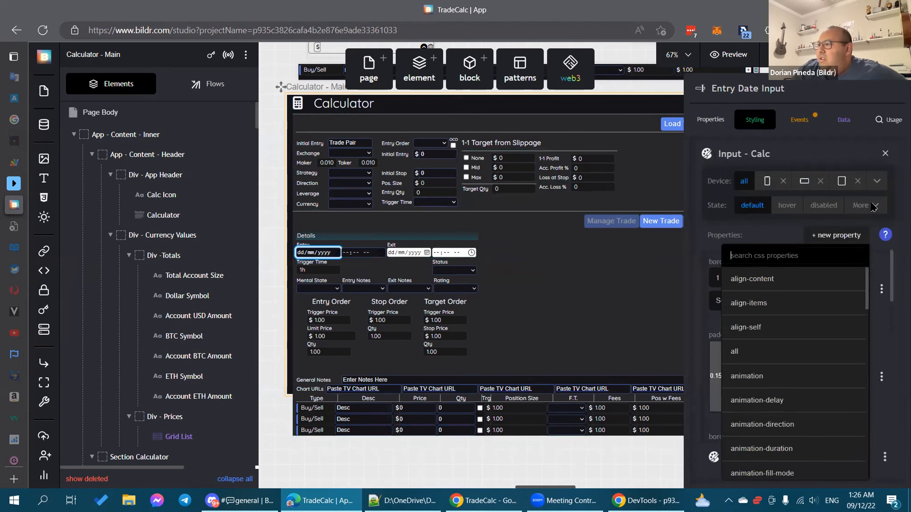
left_click(873, 206)
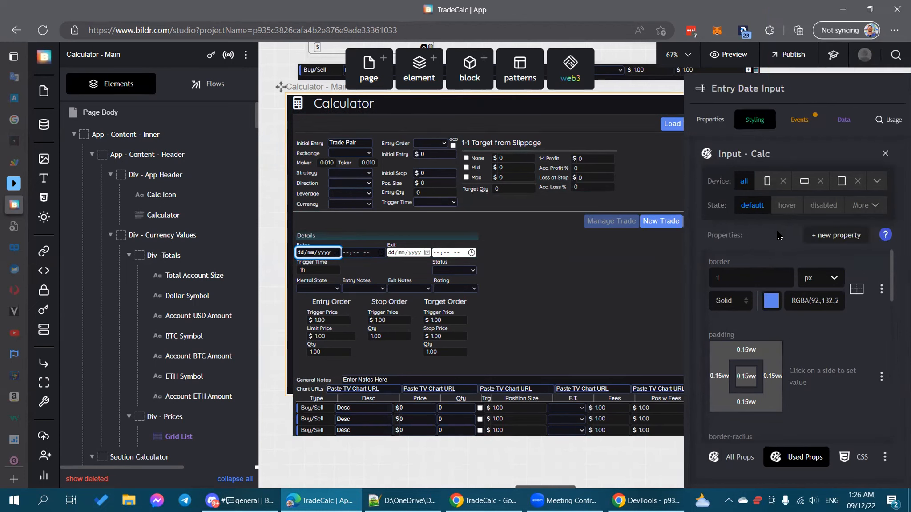
left_click(848, 236)
type("filter")
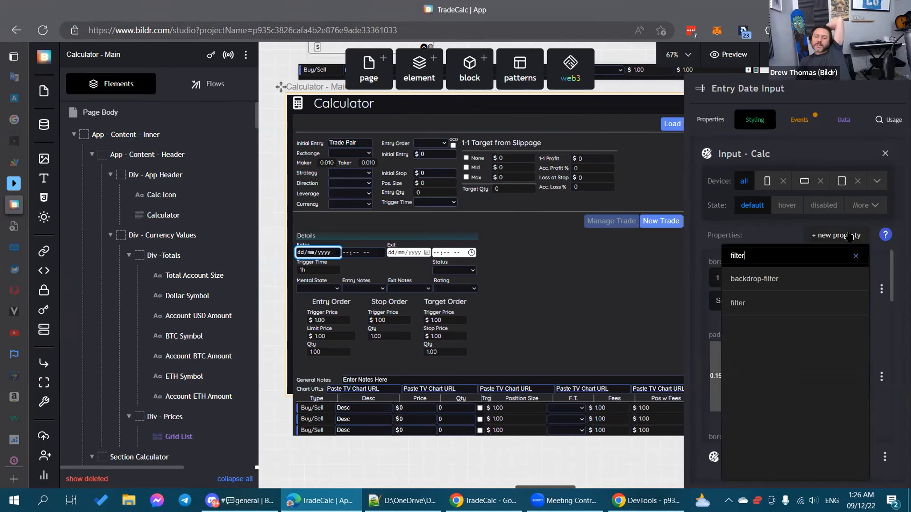
left_click(772, 234)
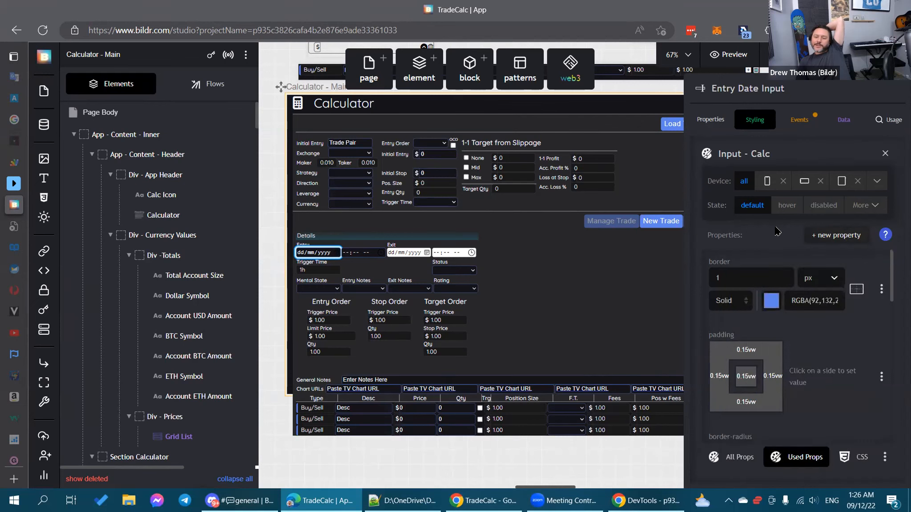
left_click(869, 205)
left_click(830, 245)
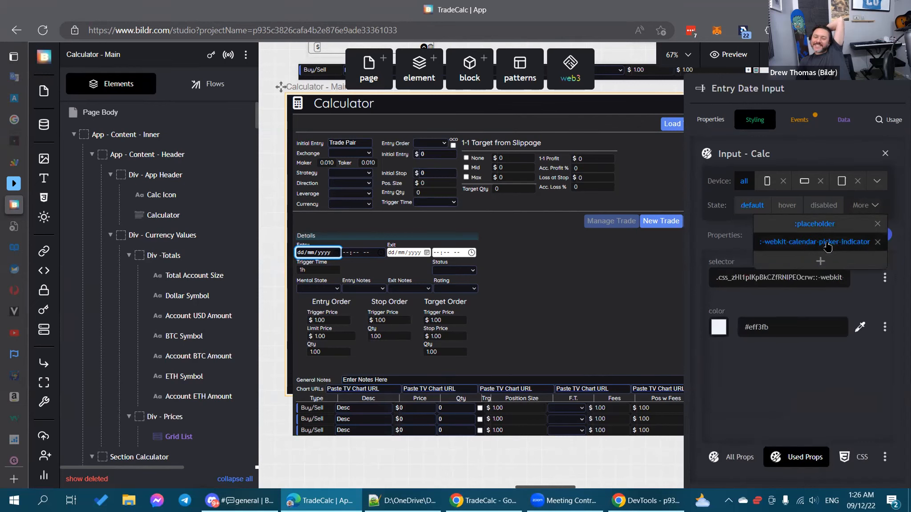
left_click(836, 229)
left_click(829, 236)
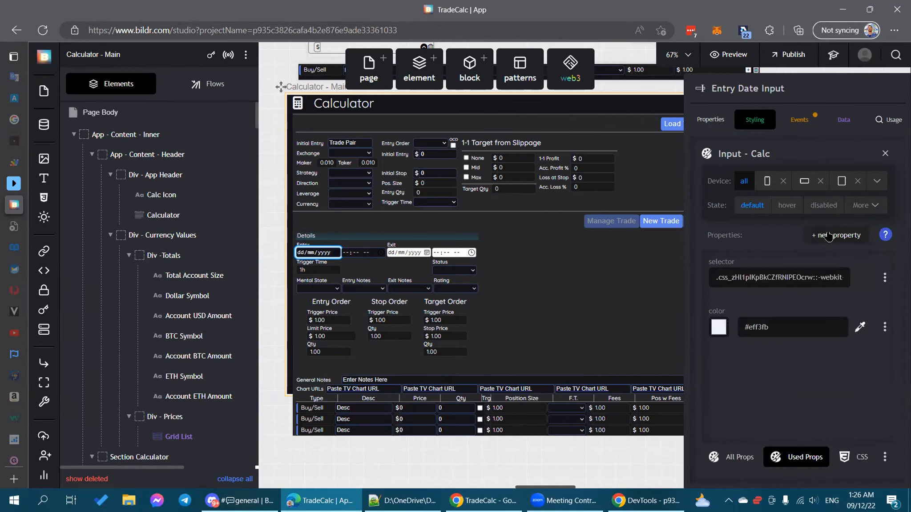
left_click(829, 236)
left_click(706, 408)
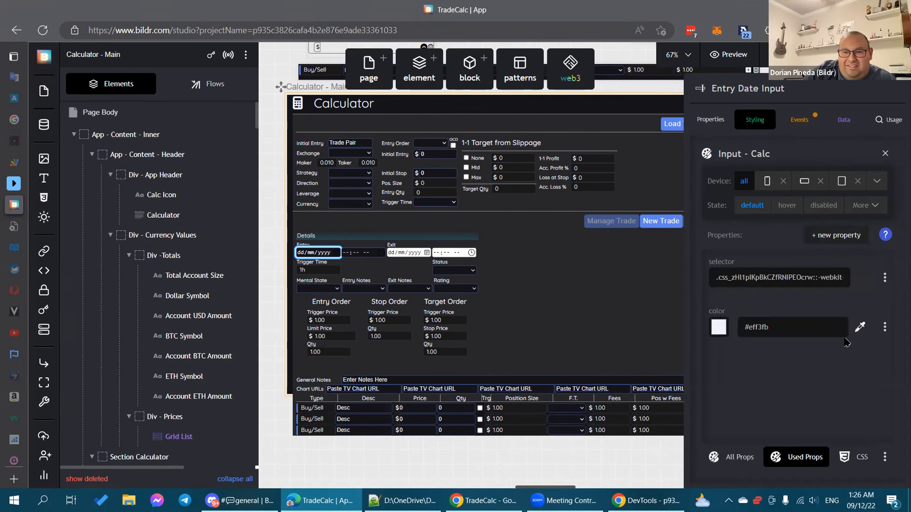
Step: Delete the state's #eff3fb color and add a filter property of invert(1)
left_click_drag(792, 327, 743, 327)
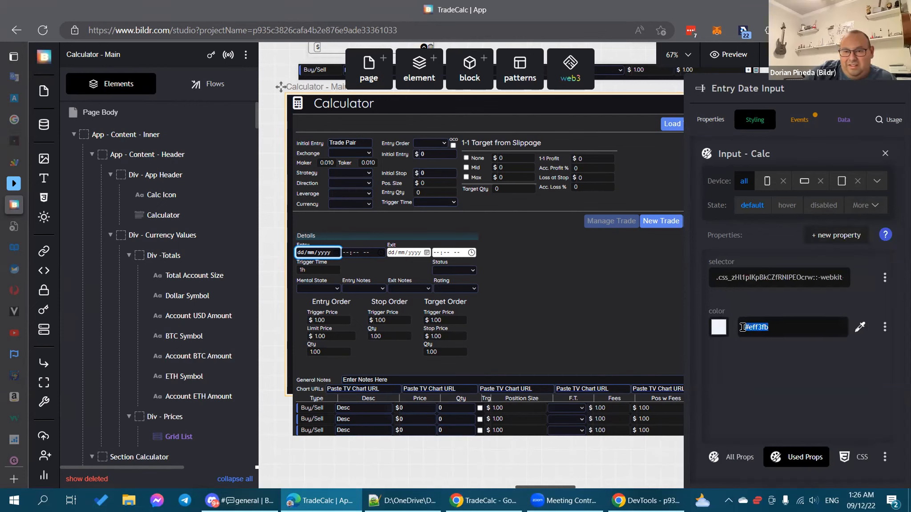
left_click(885, 327)
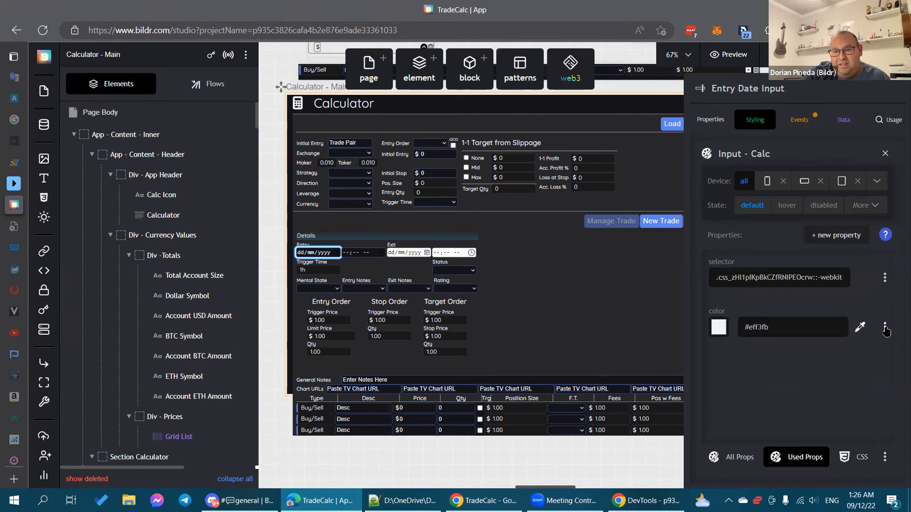
left_click(814, 417)
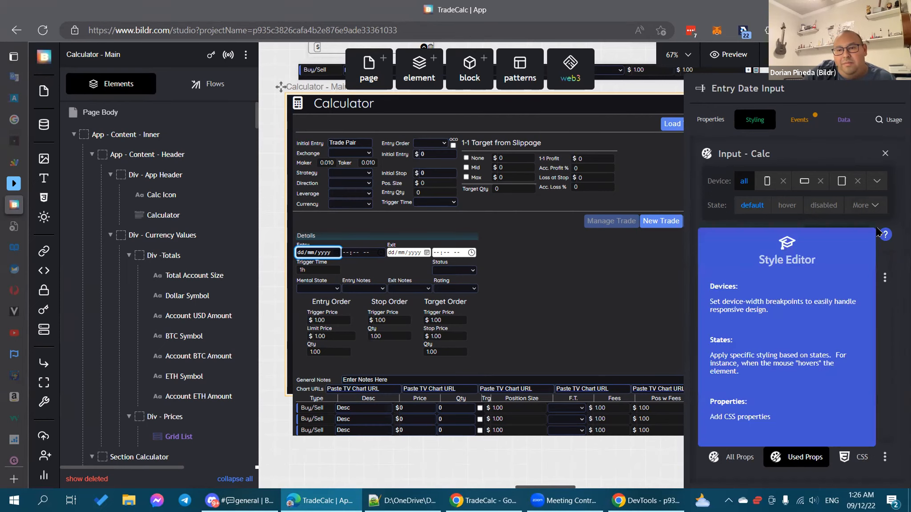
left_click(870, 209)
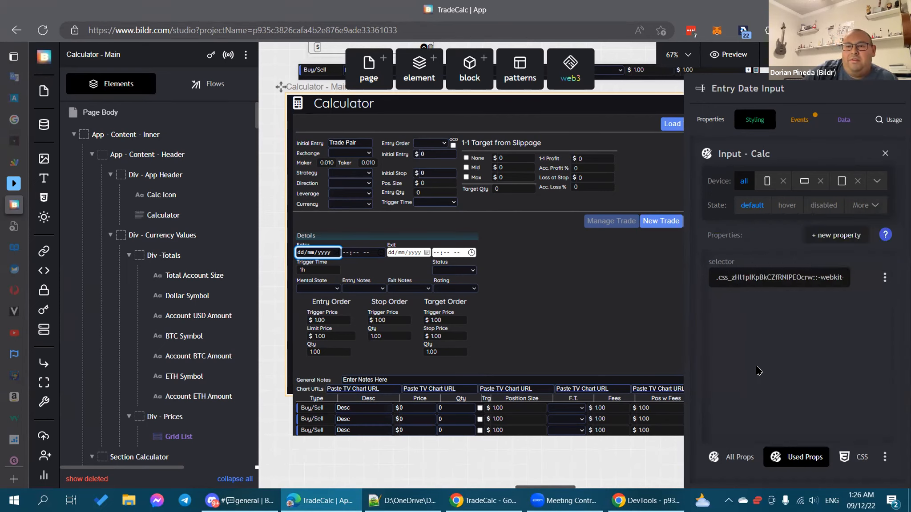
left_click(827, 235)
type("filter")
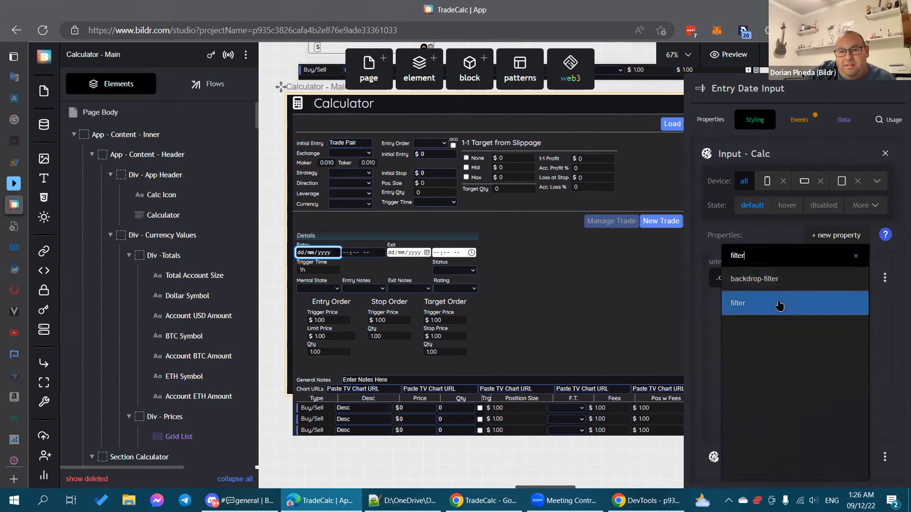
left_click(779, 306)
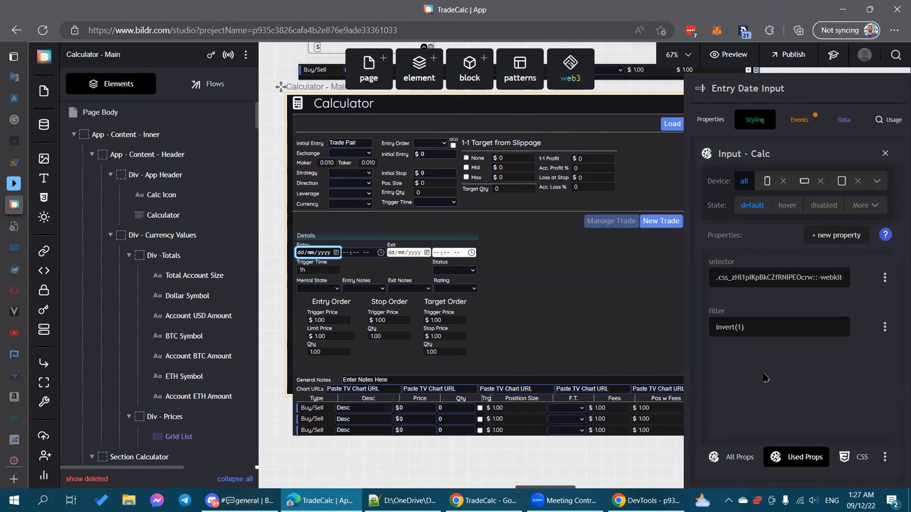
Step: Add a -webkit-filter property with the copied invert(1) value to the calendar-picker-indicator state
left_click(853, 236)
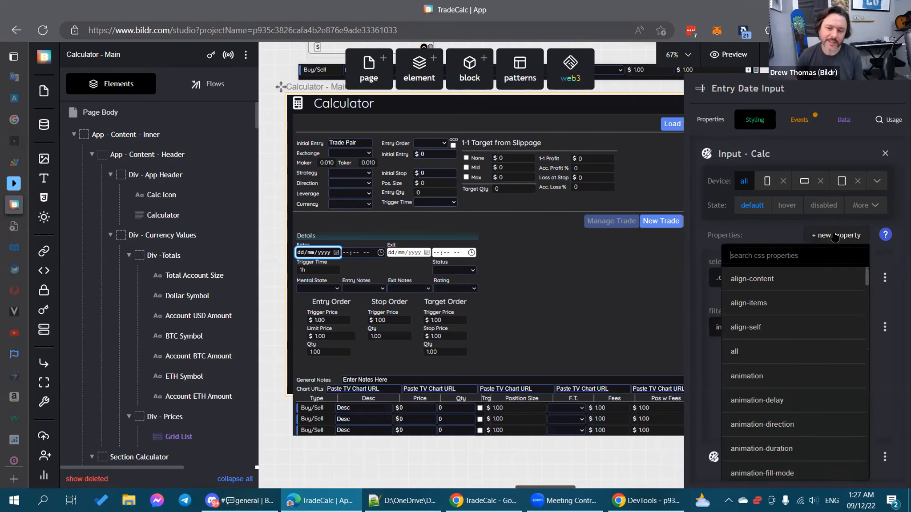
type("-web")
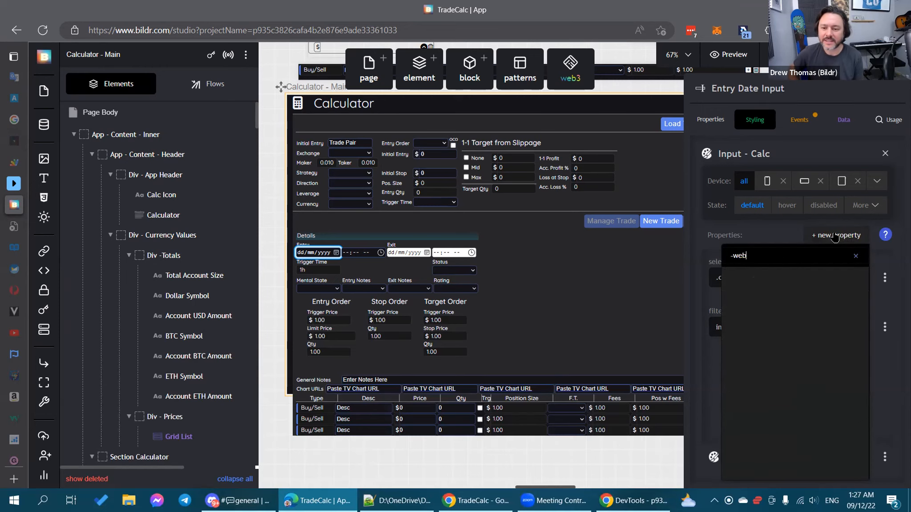
key("BackSpace")
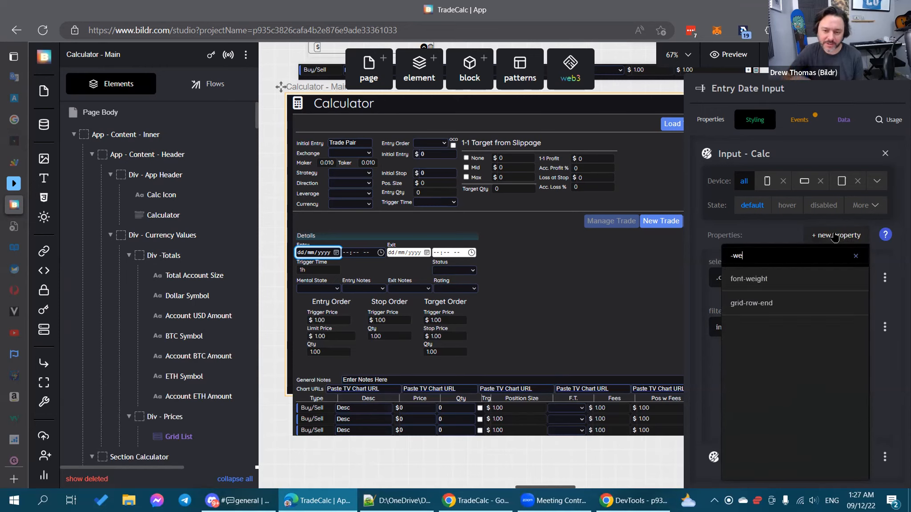
type("bkit")
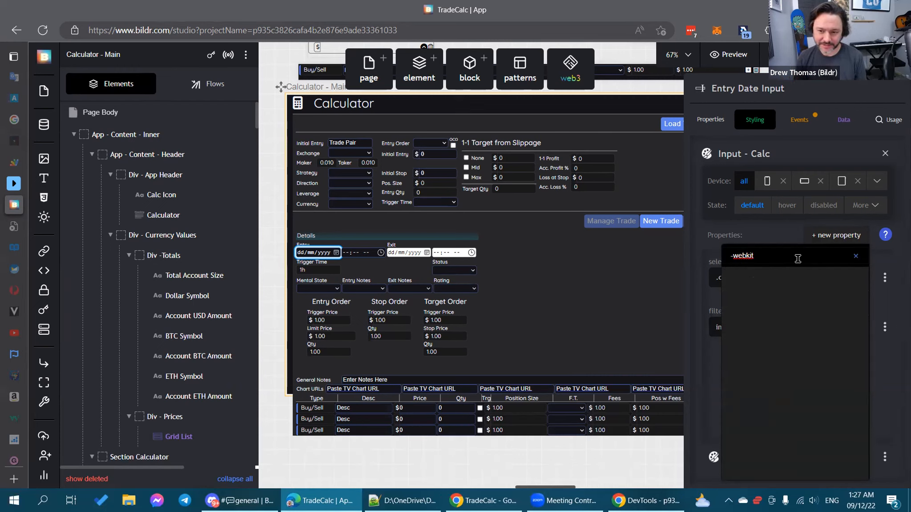
type("-filter")
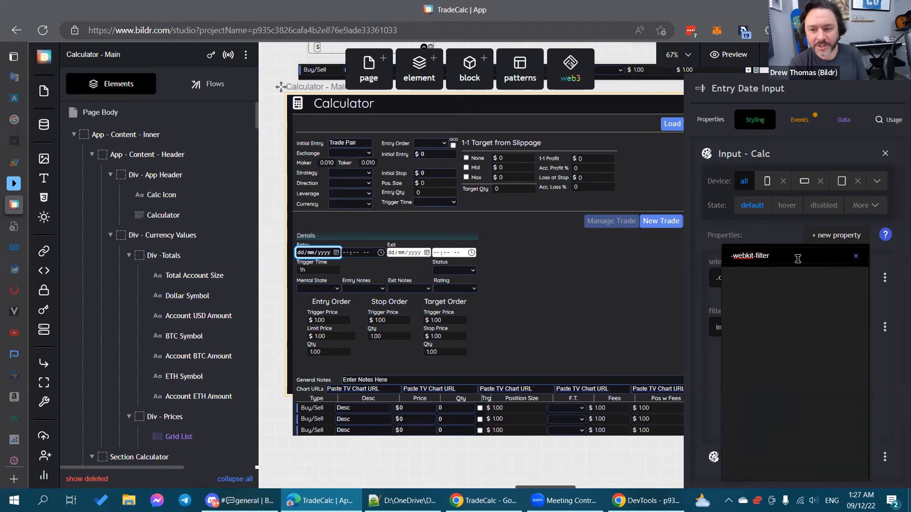
key("Return")
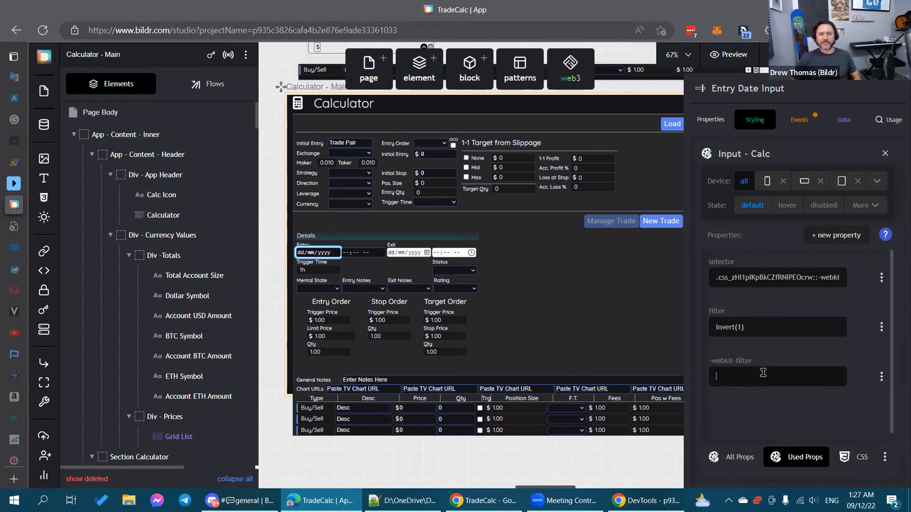
left_click_drag(746, 326, 708, 324)
key("ctrl+c")
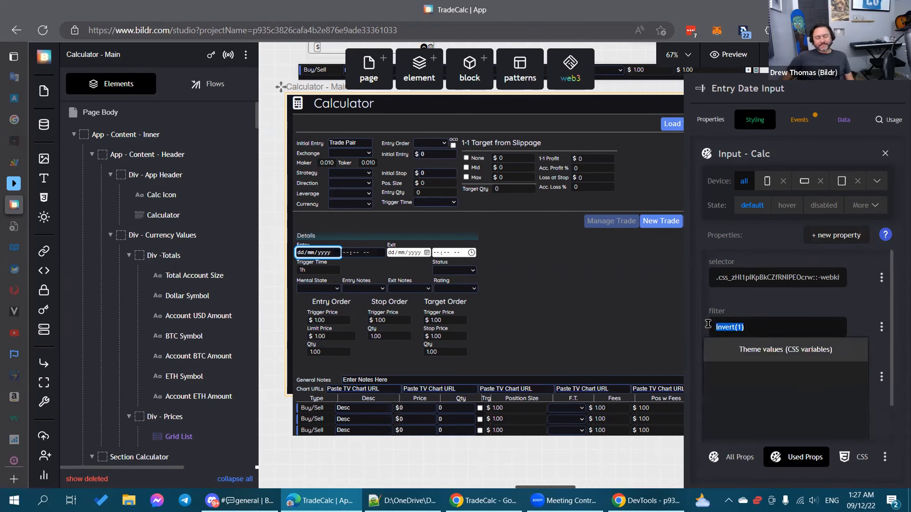
left_click(857, 317)
left_click(857, 317)
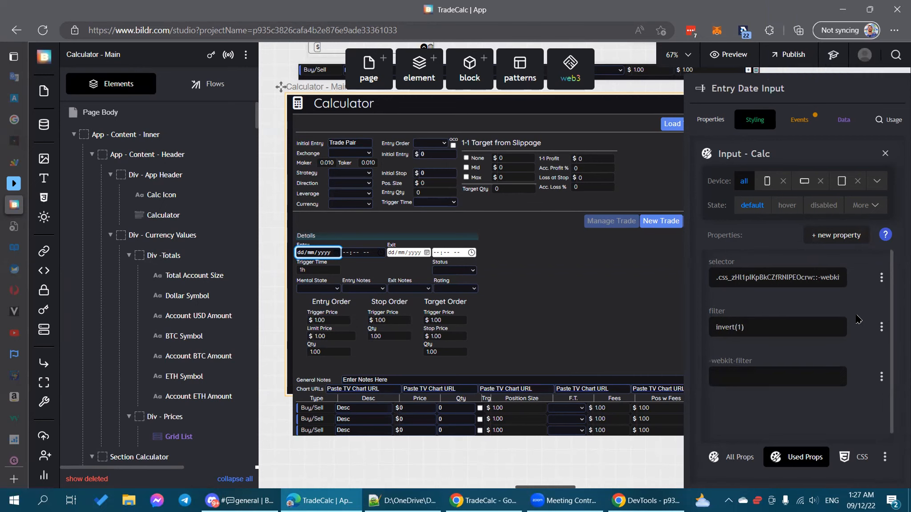
key("ctrl+v")
Step: Deselect the entry date input on the Calculator page, closing the element and styling panels
left_click(520, 467)
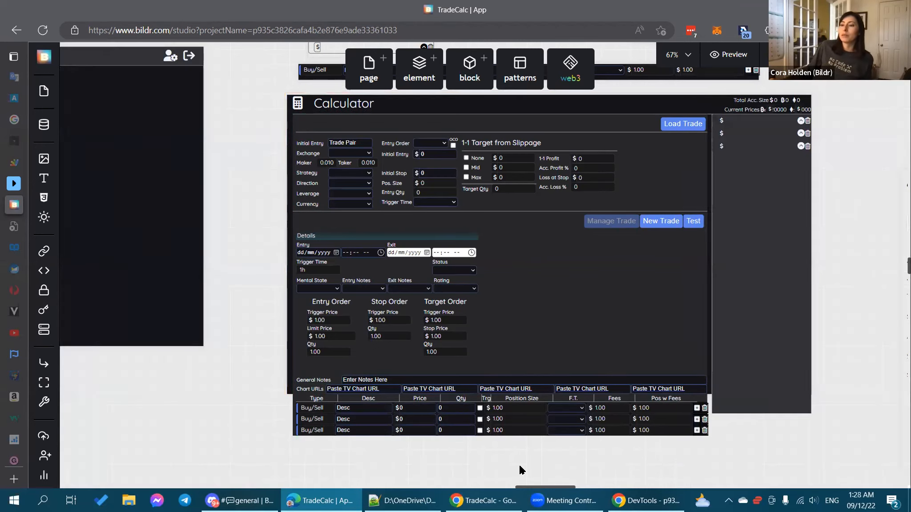